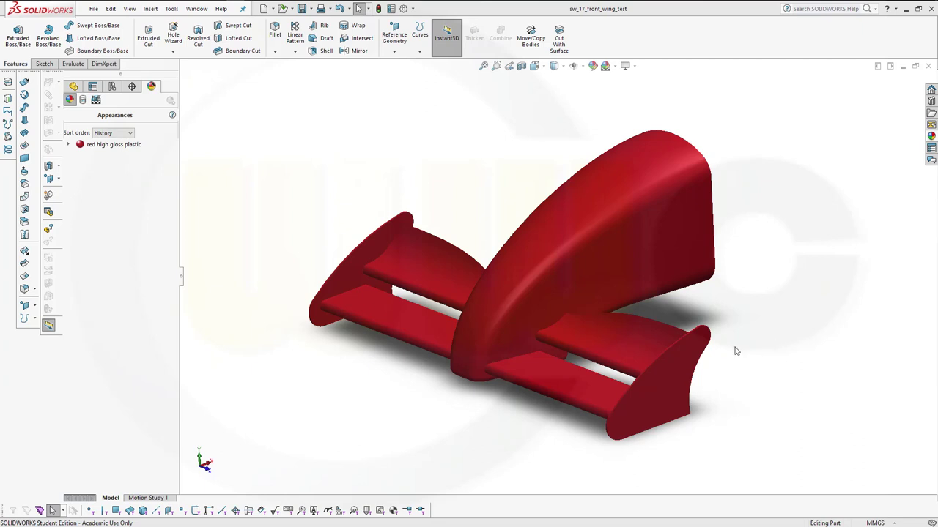
{"action": "middle_click_drag", "start_coordinate": [739, 347], "coordinate": [762, 443]}
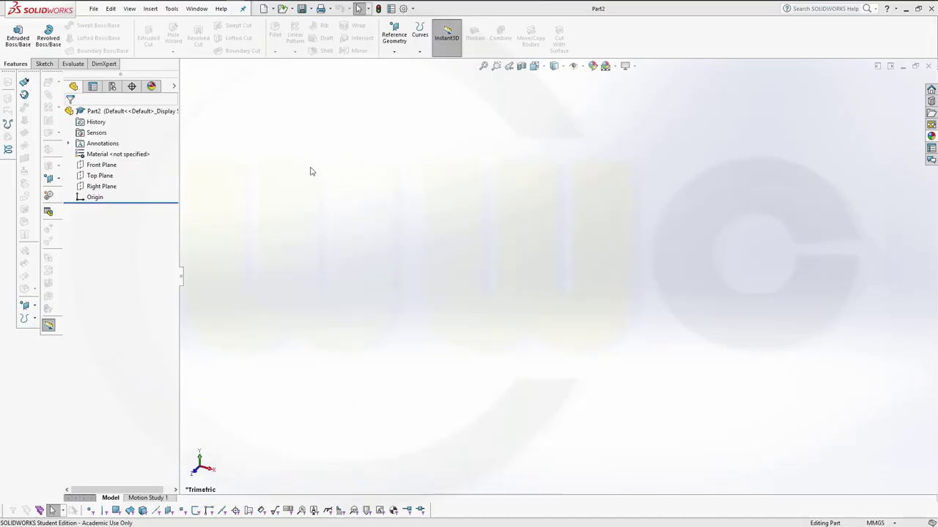
Make the Front, Top and Right planes visible in the new part.
{"action": "left_click", "coordinate": [101, 165]}
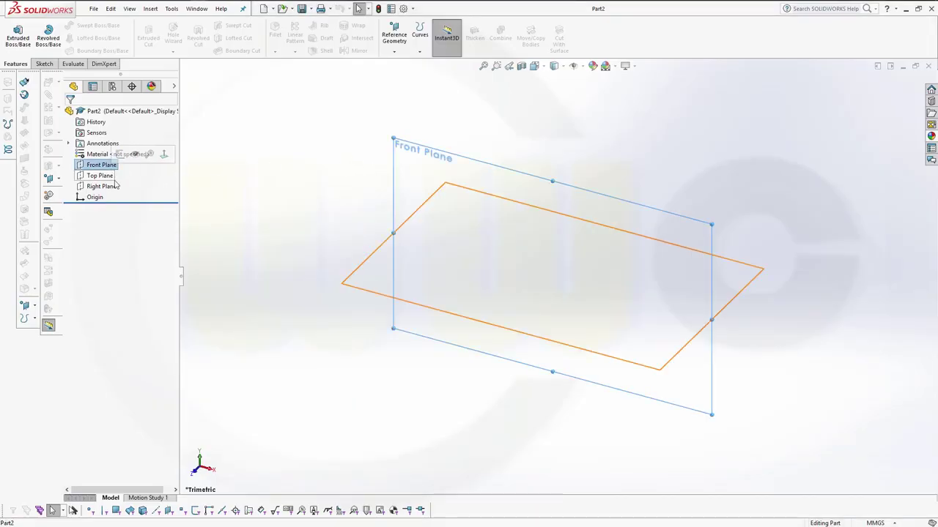
{"action": "left_click", "coordinate": [110, 187], "text": "shift"}
{"action": "right_click", "coordinate": [114, 190]}
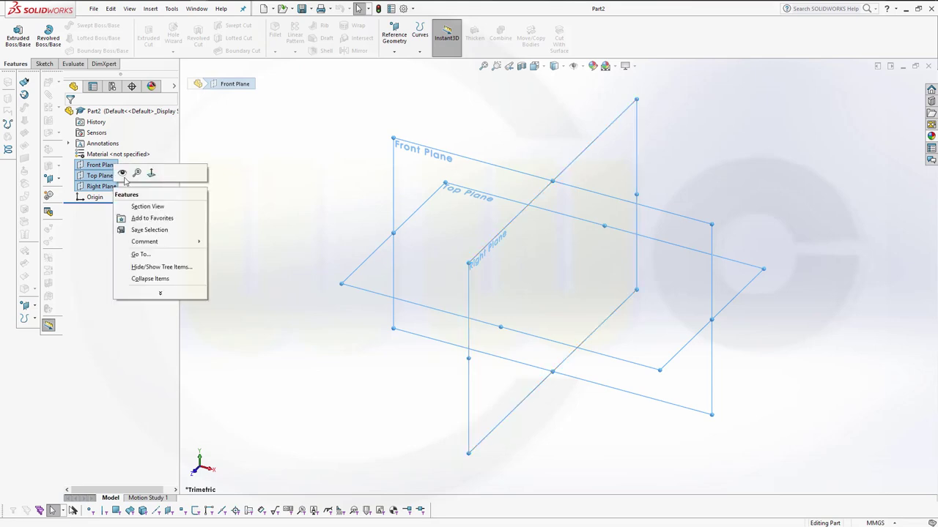
{"action": "left_click", "coordinate": [122, 172]}
{"action": "left_click", "coordinate": [299, 123]}
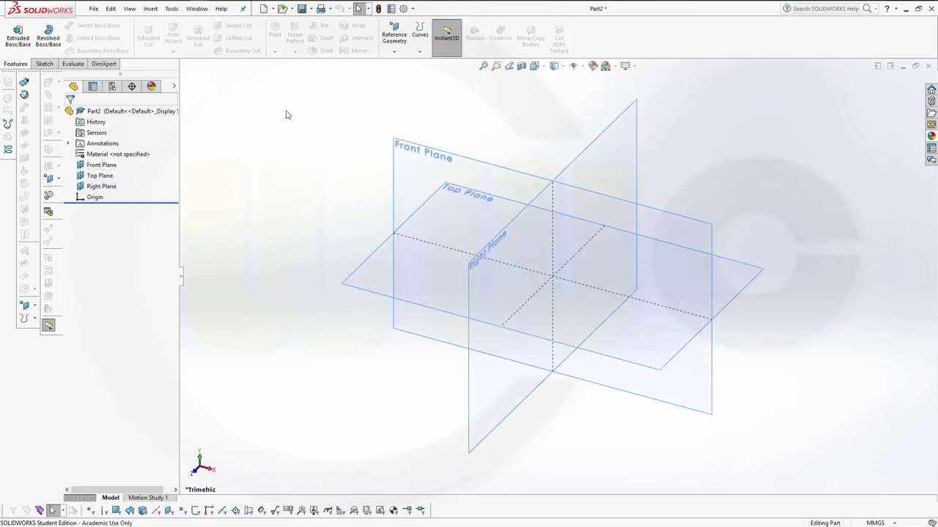
Create a reference plane offset 800 mm from the Right Plane.
{"action": "left_click", "coordinate": [396, 50]}
{"action": "left_click", "coordinate": [399, 67]}
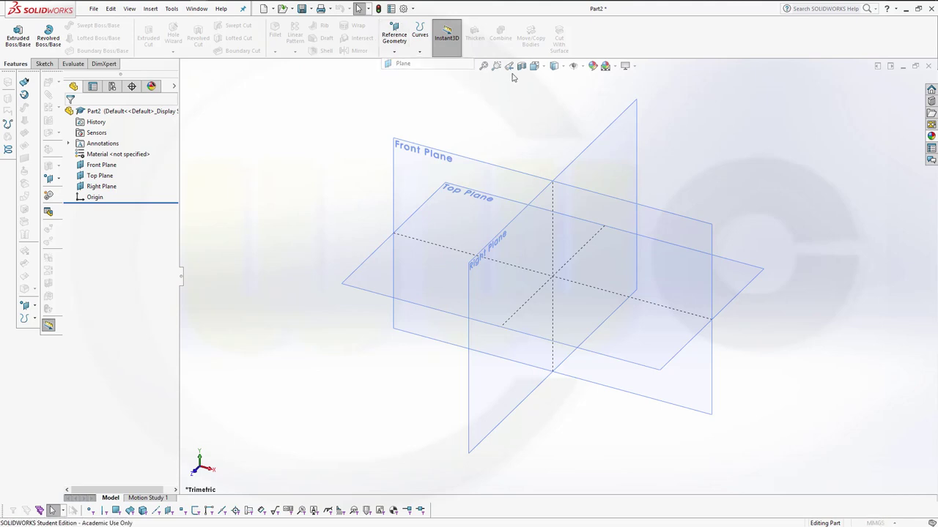
{"action": "left_click", "coordinate": [596, 153]}
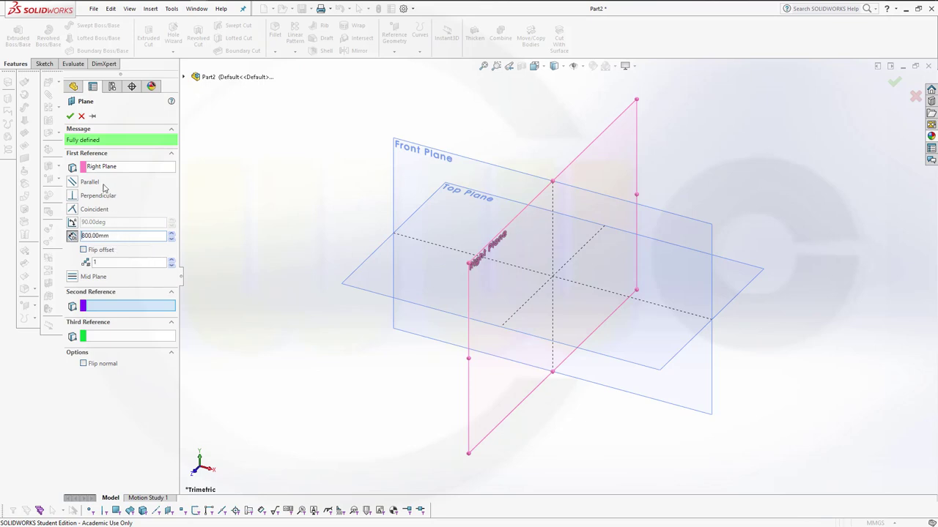
{"action": "left_click", "coordinate": [70, 115]}
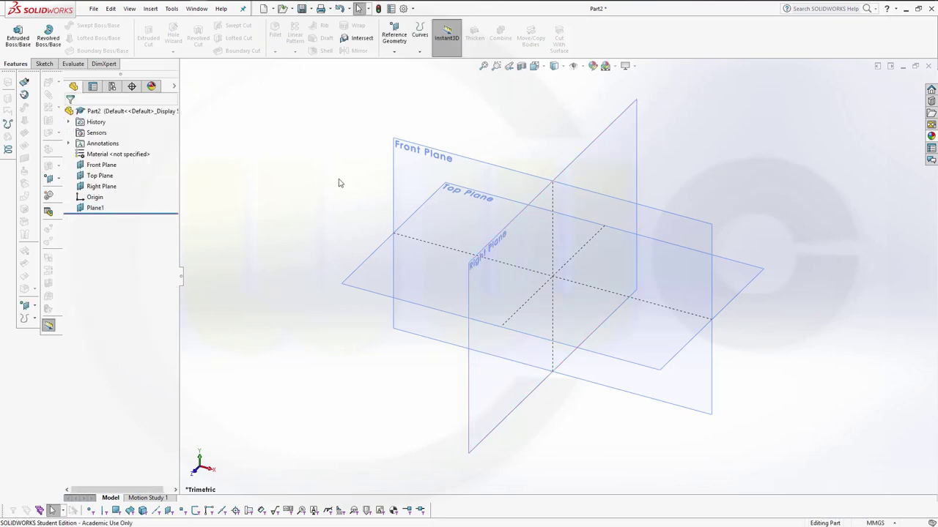
Create a reference plane offset 60 mm above the Top Plane.
{"action": "left_click", "coordinate": [394, 37]}
{"action": "left_click", "coordinate": [394, 34]}
{"action": "left_click", "coordinate": [400, 61]}
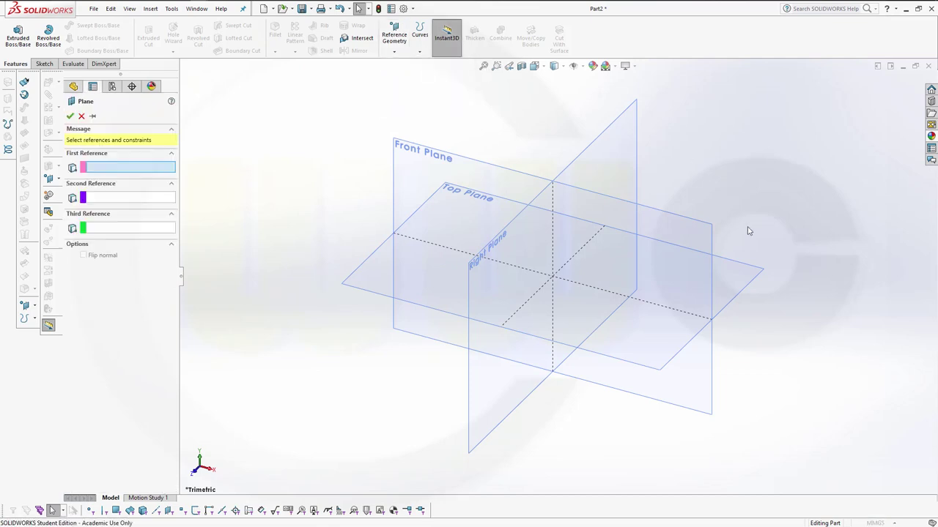
{"action": "left_click", "coordinate": [752, 282]}
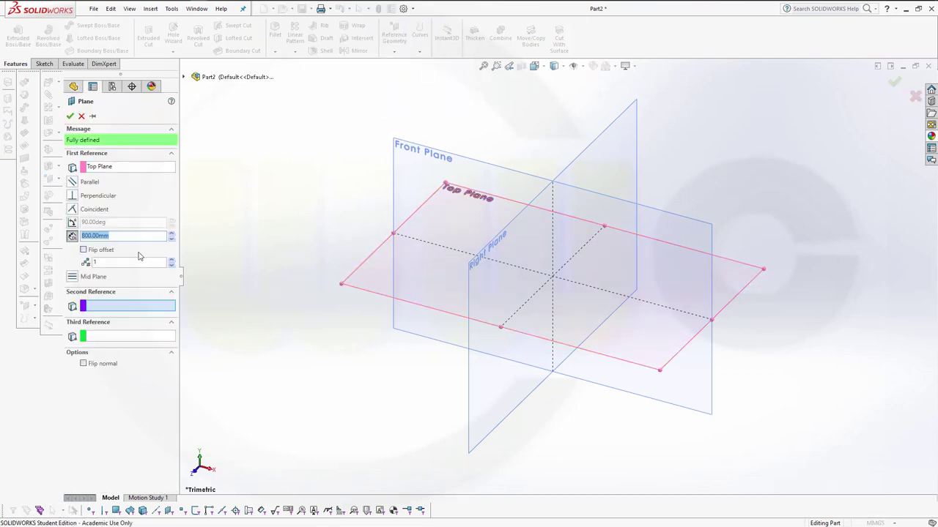
{"action": "key", "text": "Return"}
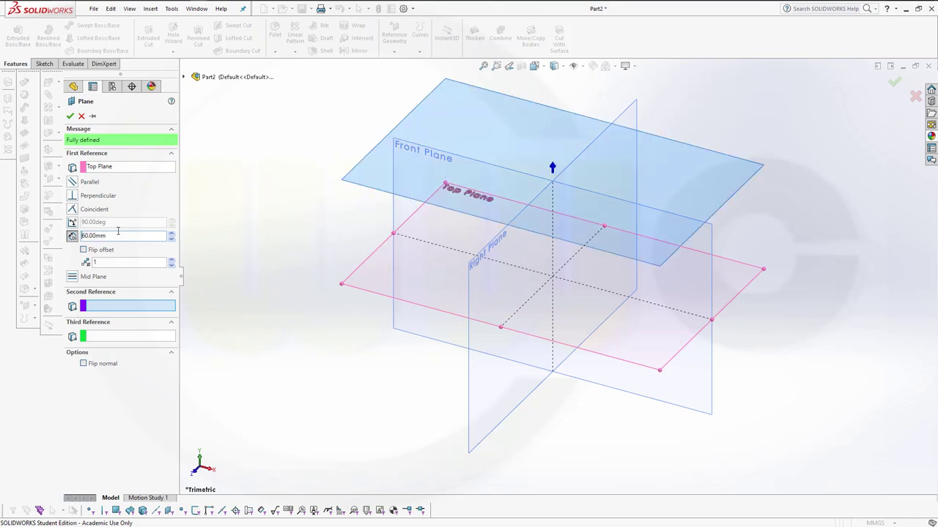
{"action": "left_click", "coordinate": [70, 116]}
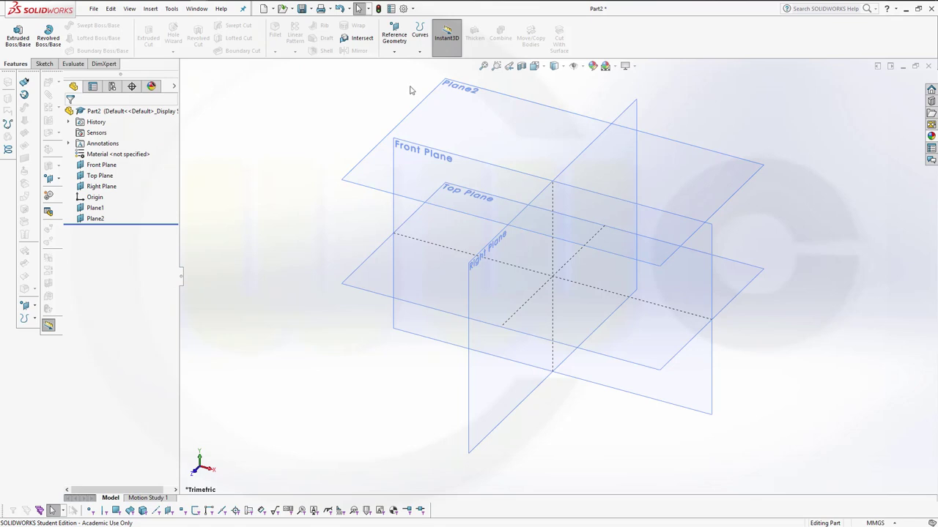
Create a reference plane offset 610 mm in front of the Front Plane.
{"action": "left_click", "coordinate": [396, 52]}
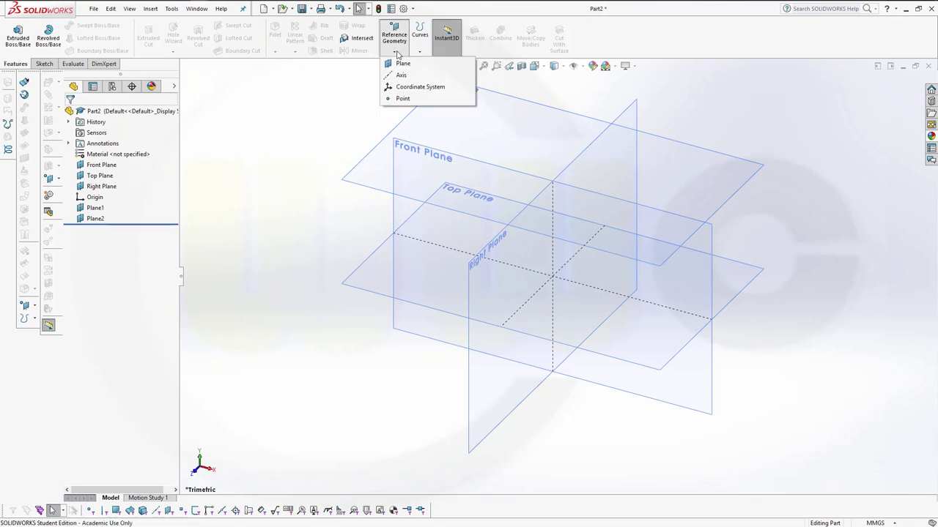
{"action": "left_click", "coordinate": [402, 64]}
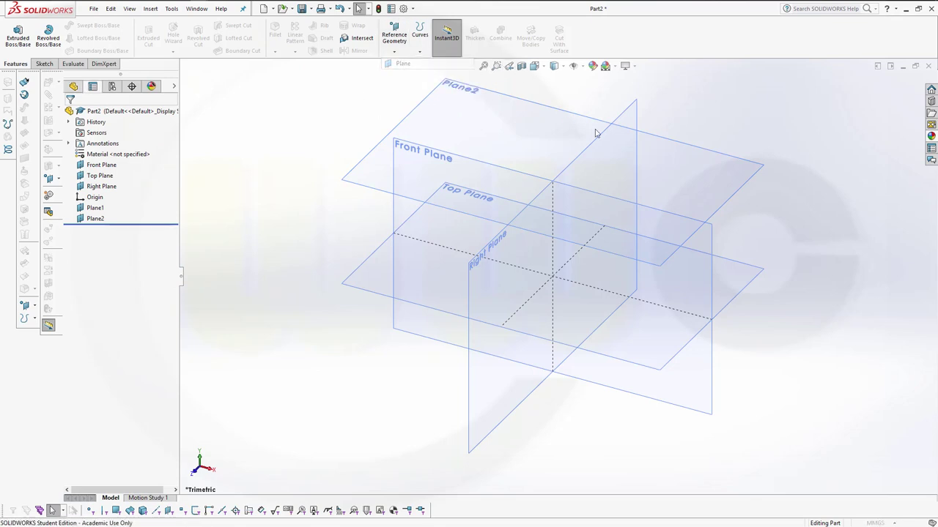
{"action": "left_click", "coordinate": [711, 262]}
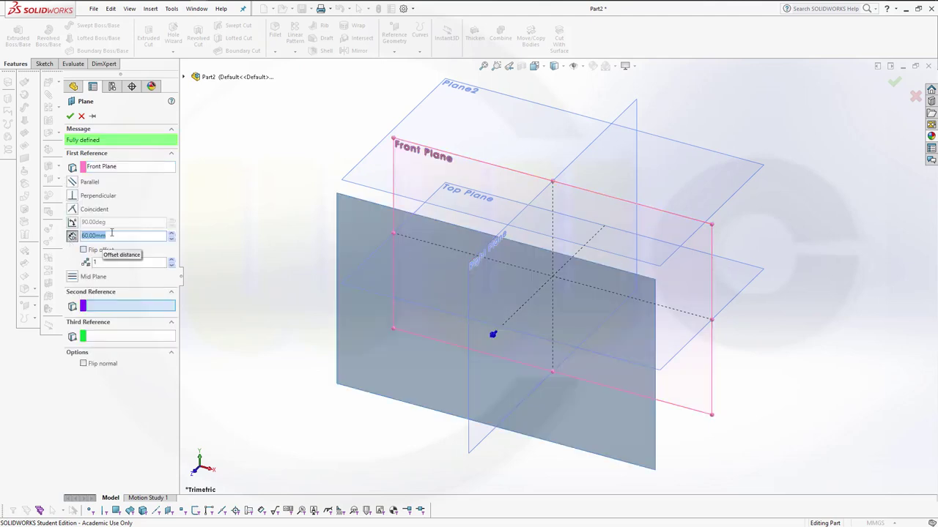
{"action": "type", "text": "10"}
{"action": "key", "text": "Return"}
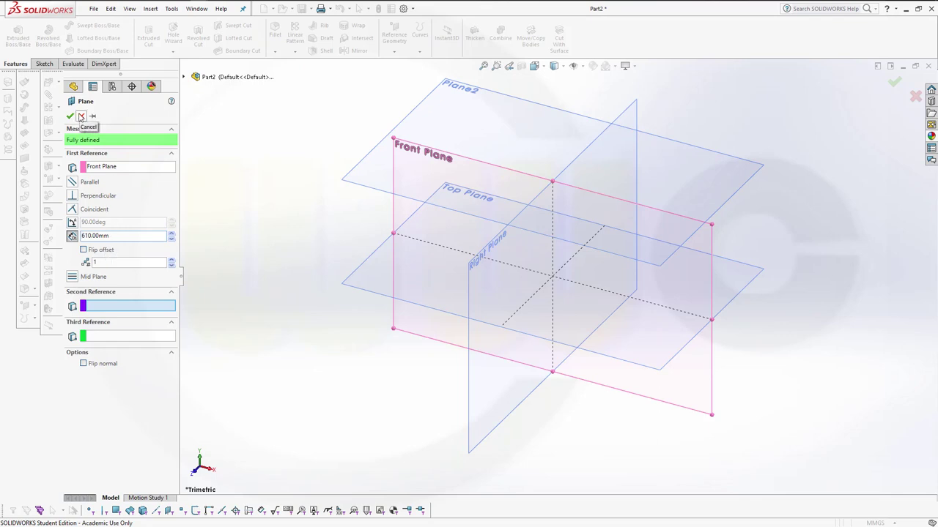
{"action": "left_click", "coordinate": [71, 116]}
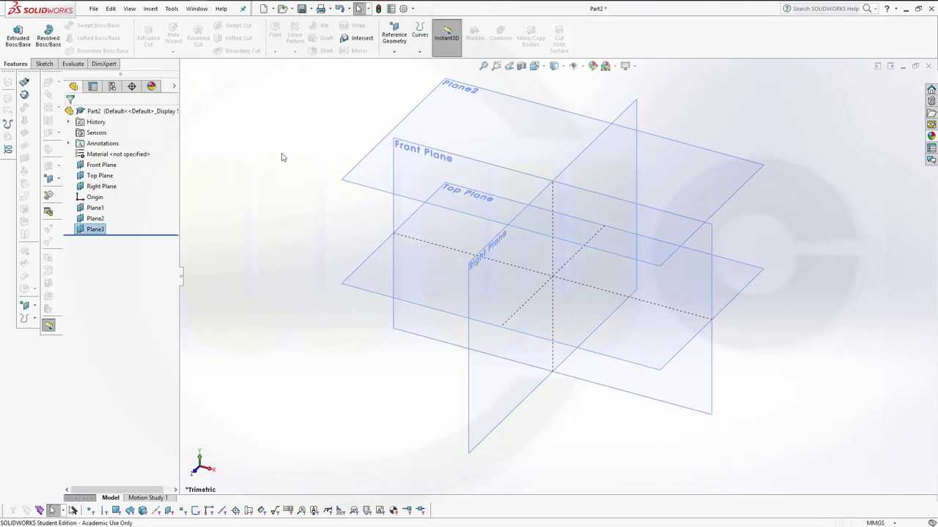
{"action": "left_click", "coordinate": [282, 157]}
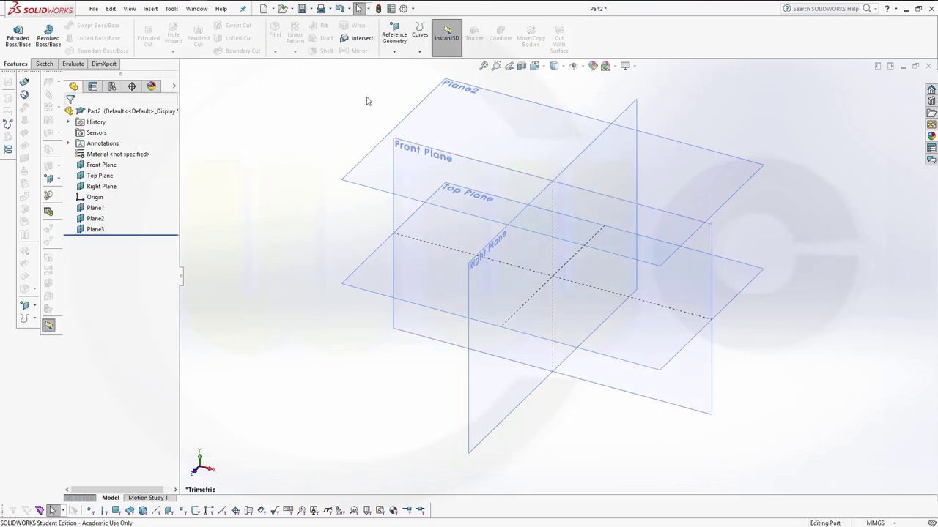
Create a reference plane offset 610 mm behind the Front Plane using the flipped offset direction.
{"action": "left_click", "coordinate": [394, 51]}
{"action": "left_click", "coordinate": [399, 64]}
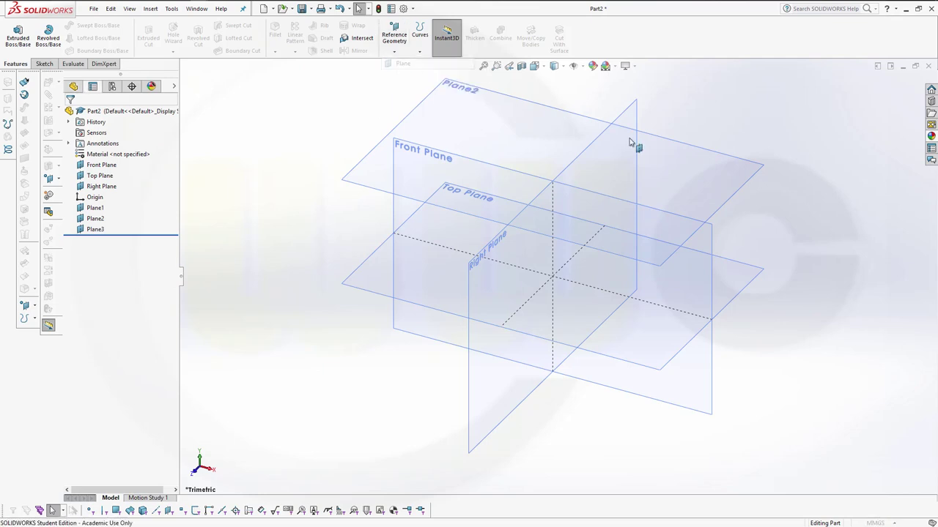
{"action": "left_click", "coordinate": [712, 249]}
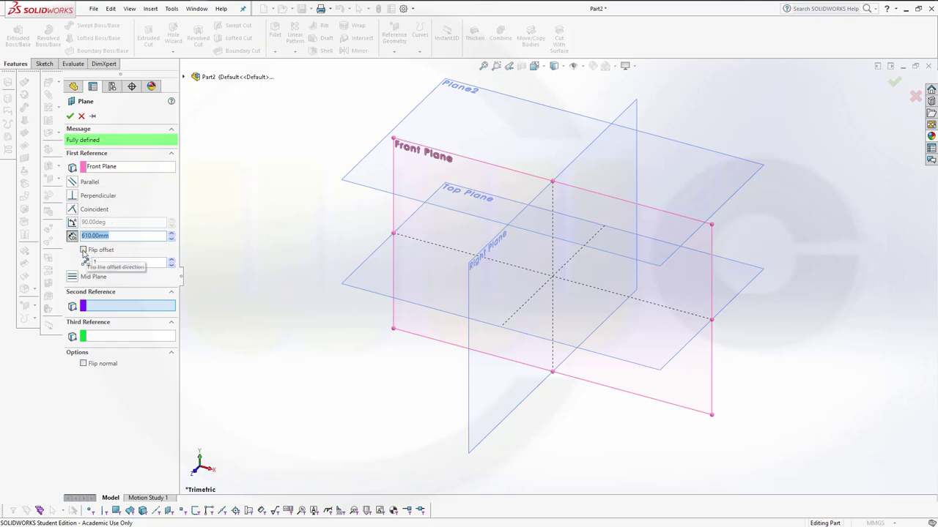
{"action": "left_click", "coordinate": [84, 250]}
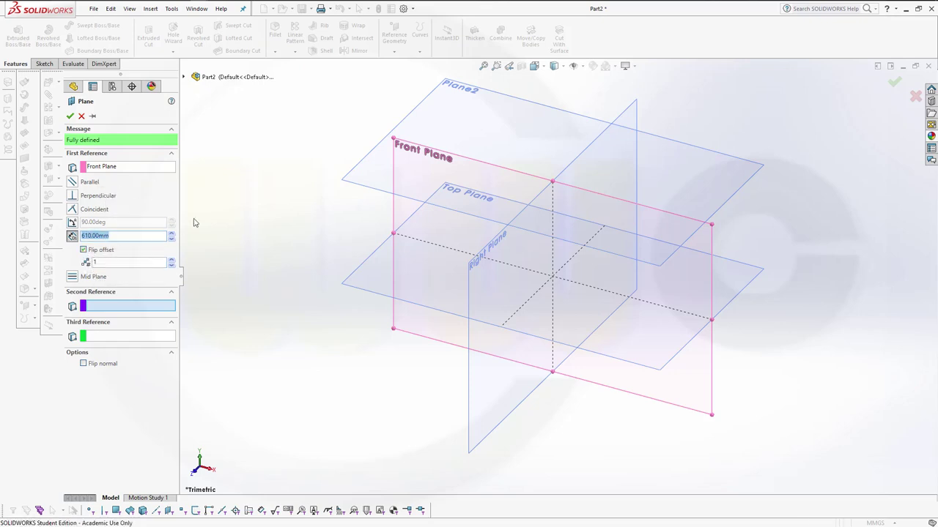
{"action": "left_click", "coordinate": [71, 117]}
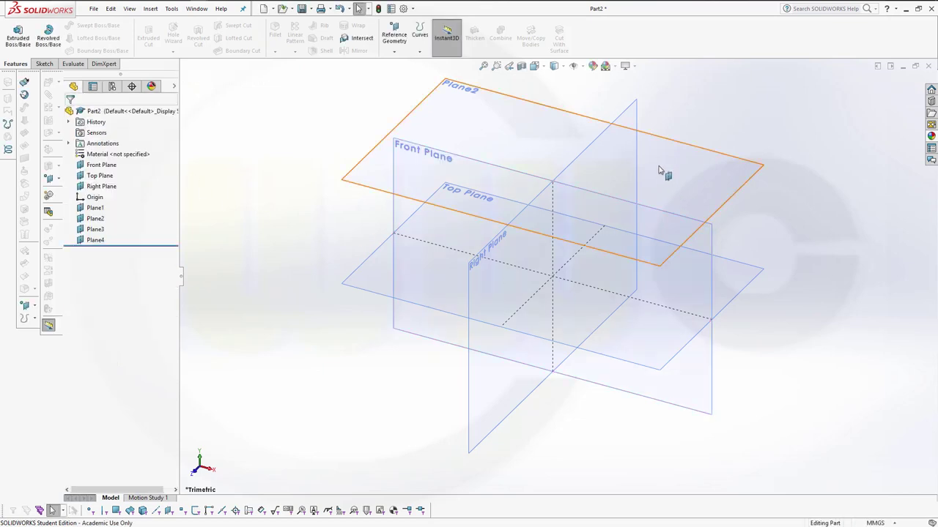
Start a sketch on Plane1 and draw a corner rectangle about 106 mm wide and 102 mm high above the origin.
{"action": "left_click", "coordinate": [483, 66]}
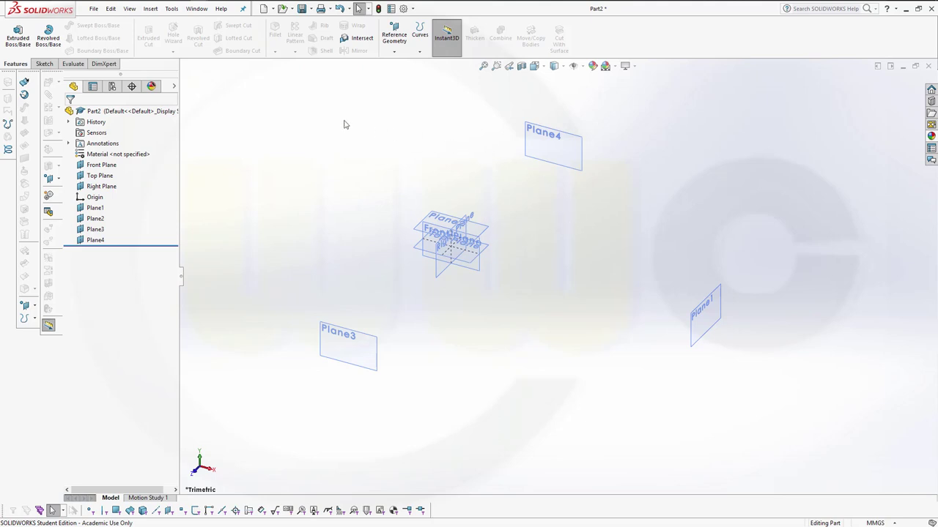
{"action": "left_click", "coordinate": [44, 64]}
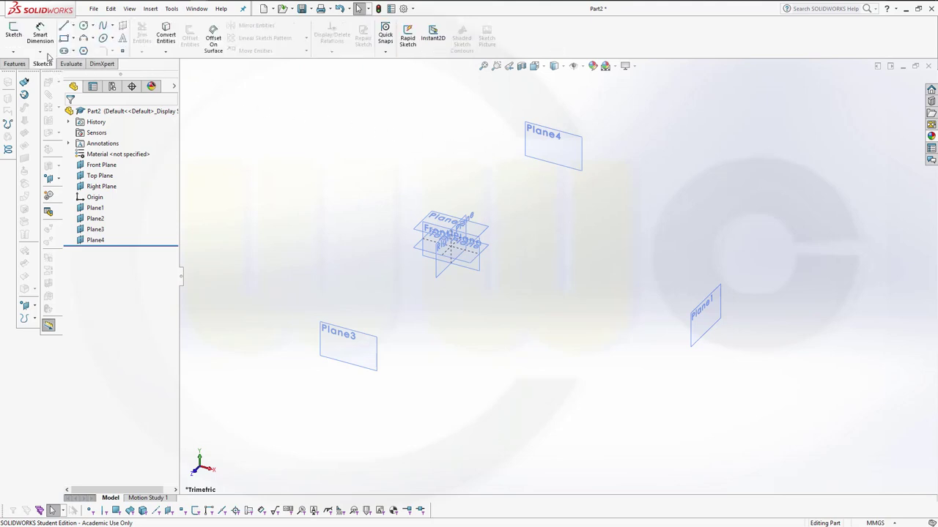
{"action": "left_click", "coordinate": [14, 33]}
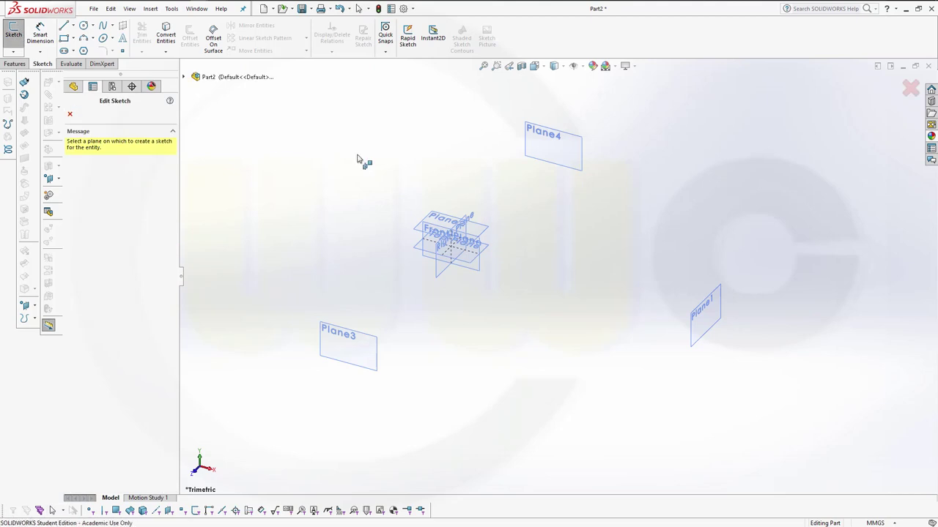
{"action": "left_click", "coordinate": [697, 316]}
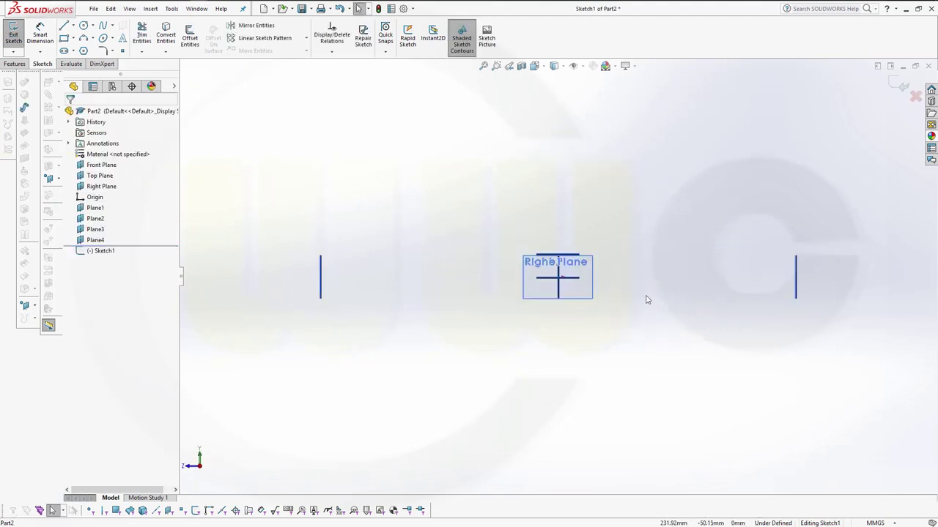
{"action": "scroll", "coordinate": [571, 278], "scroll_direction": "up", "scroll_amount": 1}
{"action": "scroll", "coordinate": [586, 257], "scroll_direction": "down", "scroll_amount": 3}
{"action": "scroll", "coordinate": [329, 308], "scroll_direction": "down", "scroll_amount": 2}
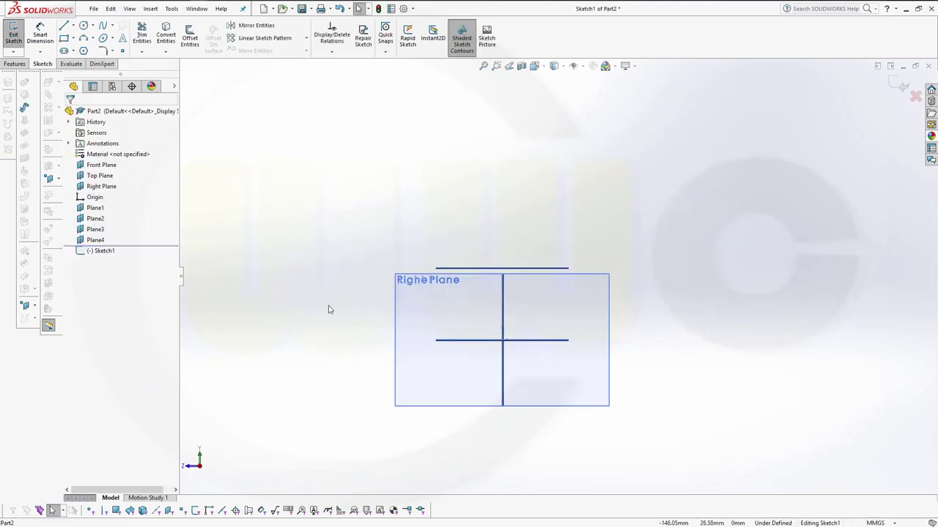
{"action": "left_click", "coordinate": [64, 38]}
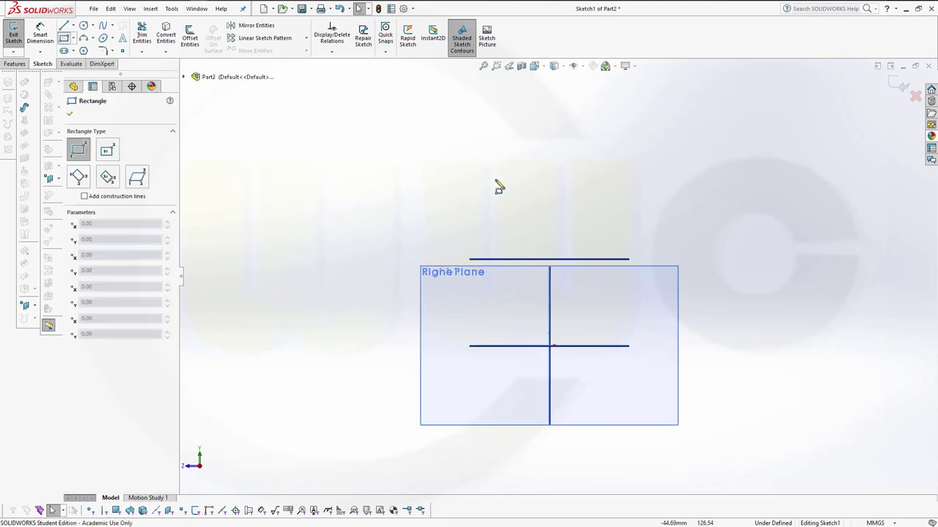
{"action": "left_click", "coordinate": [460, 234]}
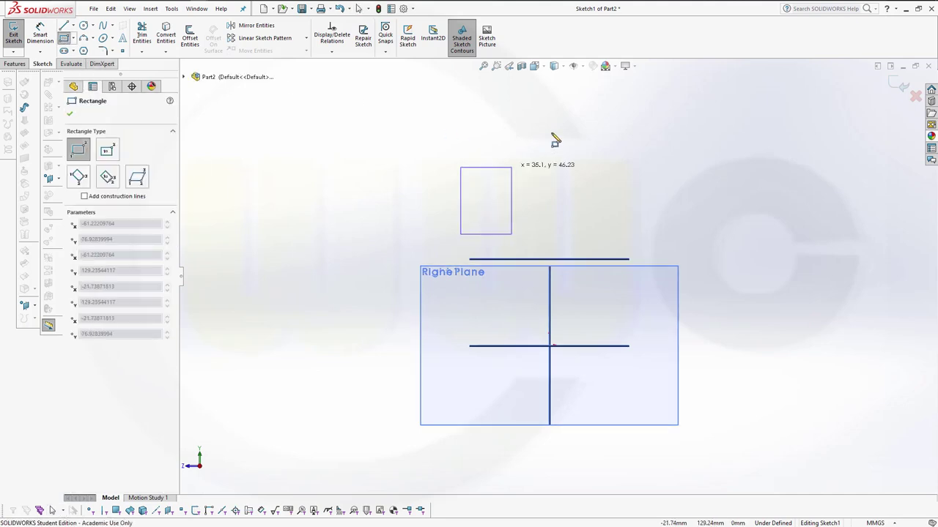
{"action": "left_click", "coordinate": [613, 86]}
Dimension the rectangle's width between its two vertical sides as 300 mm.
{"action": "left_click", "coordinate": [40, 34]}
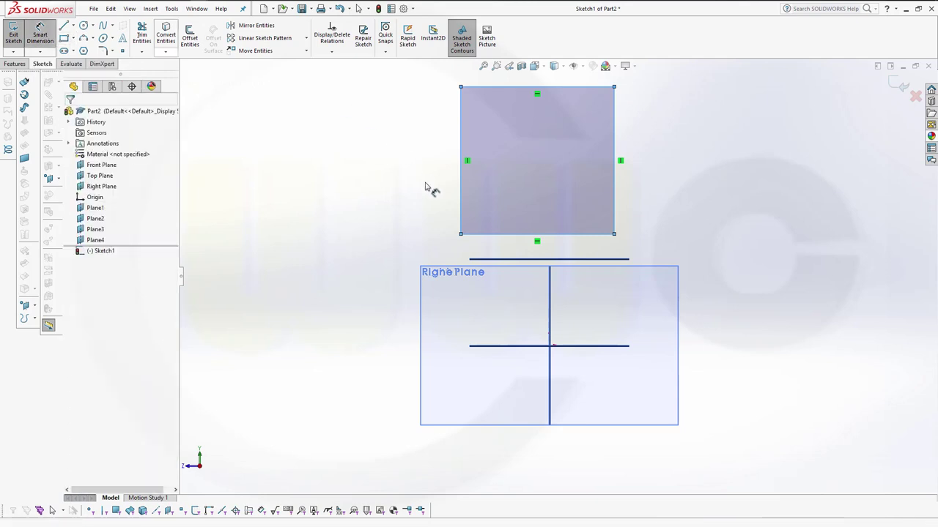
{"action": "left_click", "coordinate": [461, 211]}
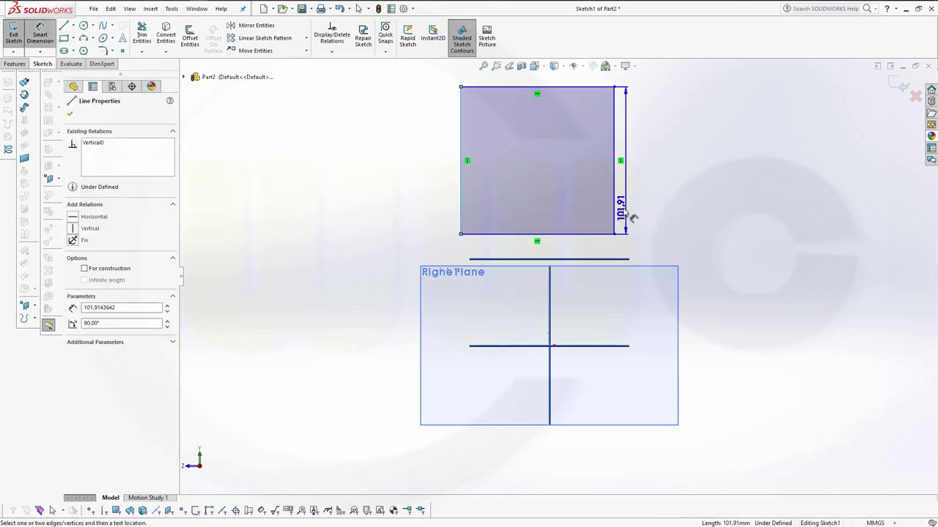
{"action": "left_click", "coordinate": [614, 212]}
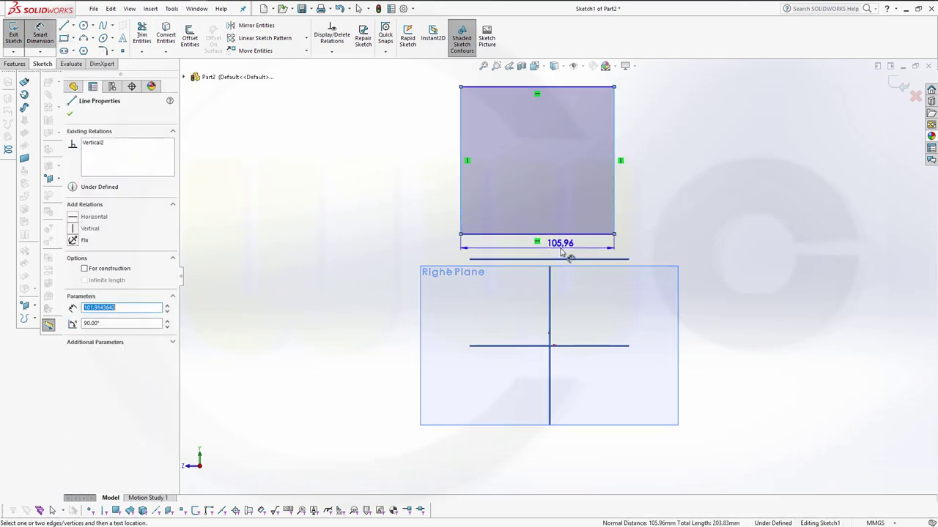
{"action": "left_click", "coordinate": [561, 253]}
{"action": "type", "text": "300"}
{"action": "key", "text": "Return"}
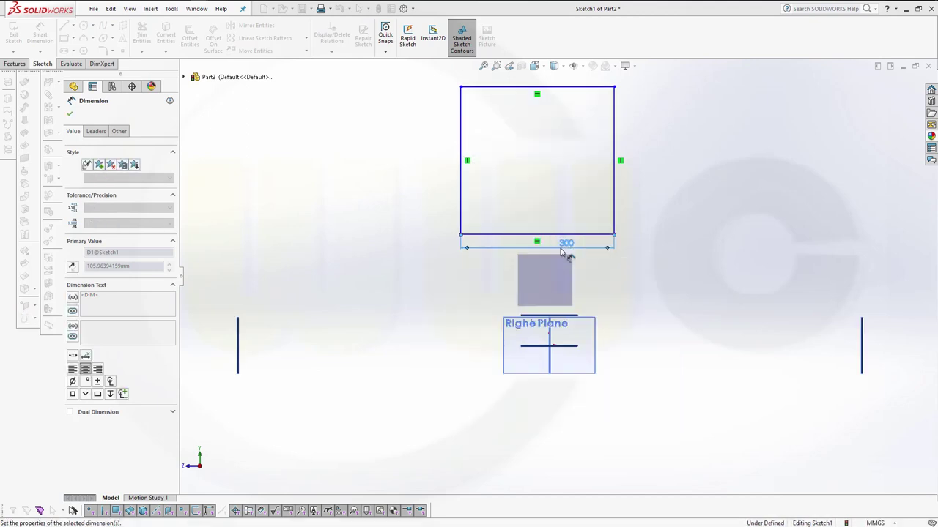
Dimension the rectangle's height between its two horizontal sides as 400 mm.
{"action": "left_click", "coordinate": [576, 235]}
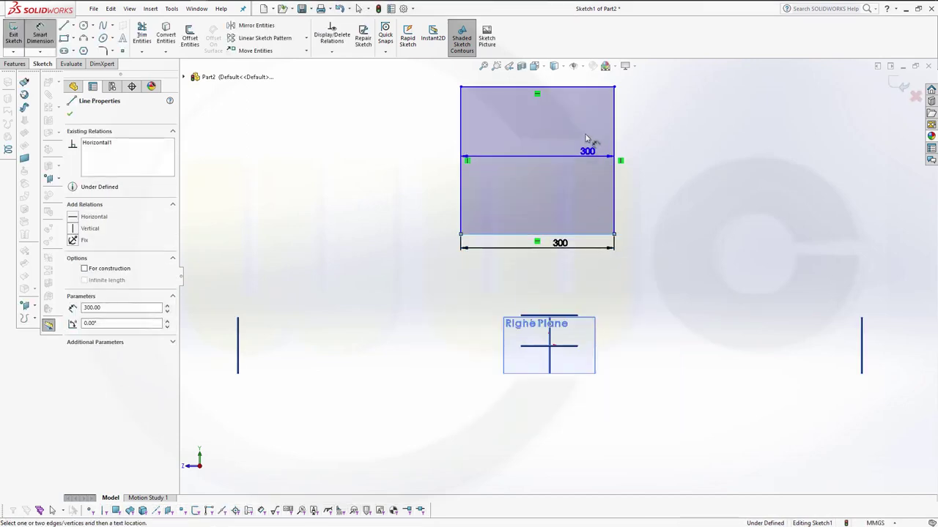
{"action": "left_click", "coordinate": [582, 88]}
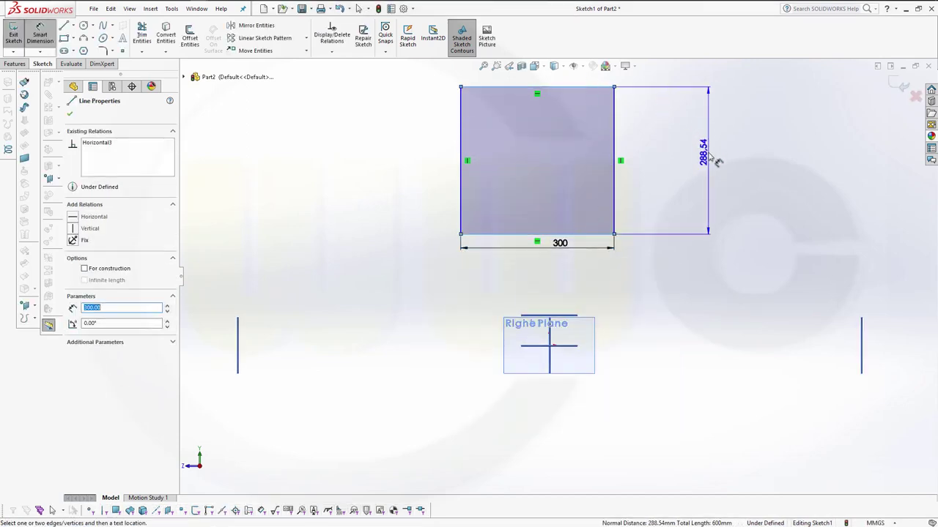
{"action": "left_click", "coordinate": [712, 158]}
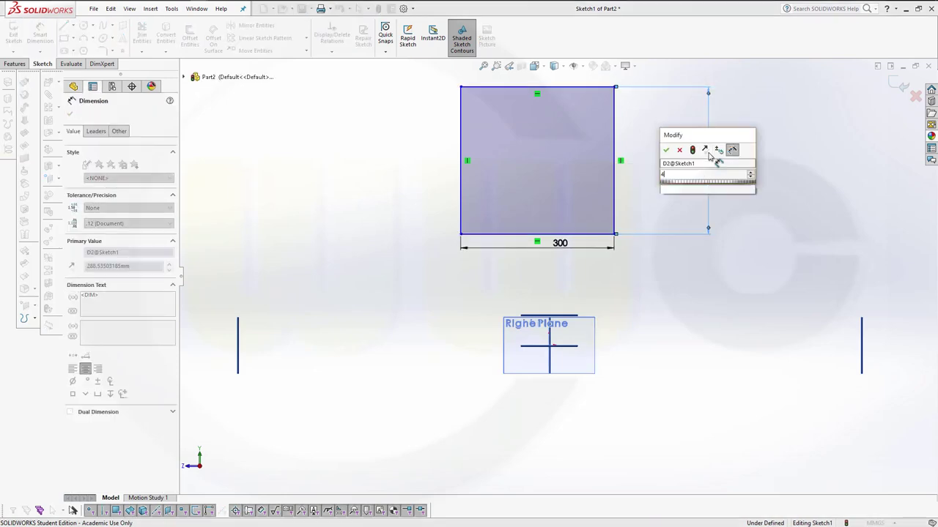
{"action": "type", "text": "400"}
{"action": "key", "text": "Return"}
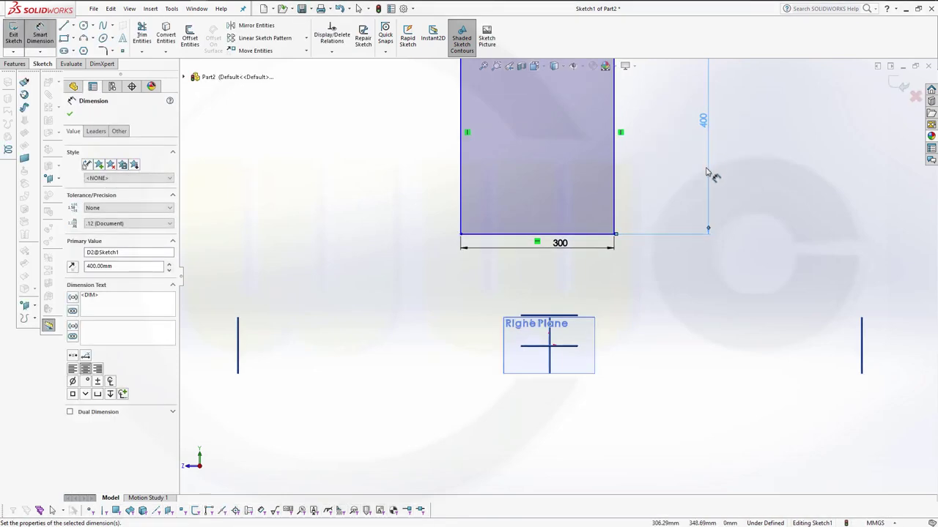
{"action": "key", "text": "Escape"}
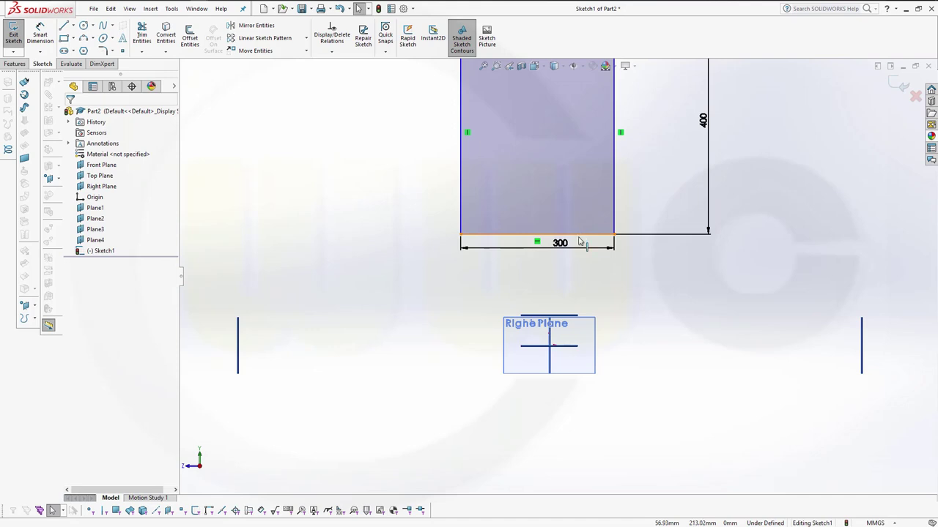
Make the rectangle's bottom edge collinear with Plane2, the horizontal plane just above the origin.
{"action": "left_click", "coordinate": [579, 236]}
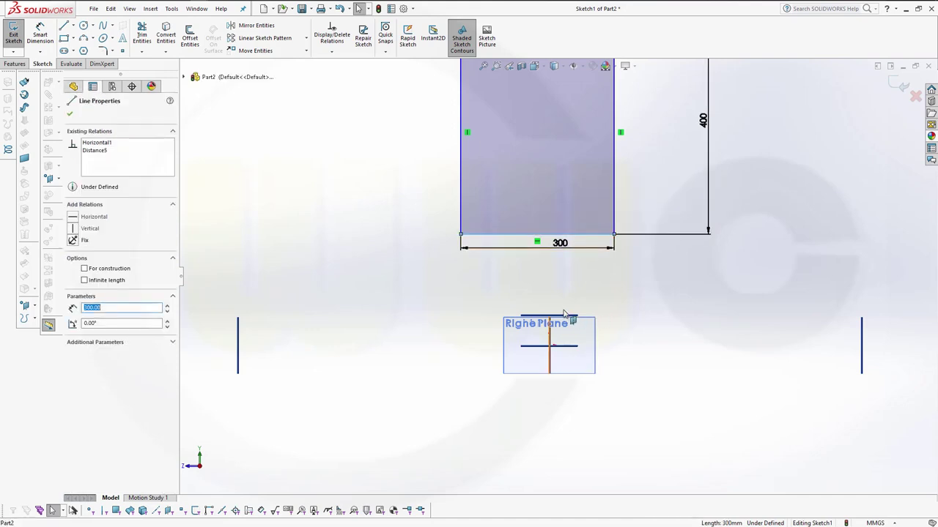
{"action": "scroll", "coordinate": [565, 313], "scroll_direction": "down", "scroll_amount": 5}
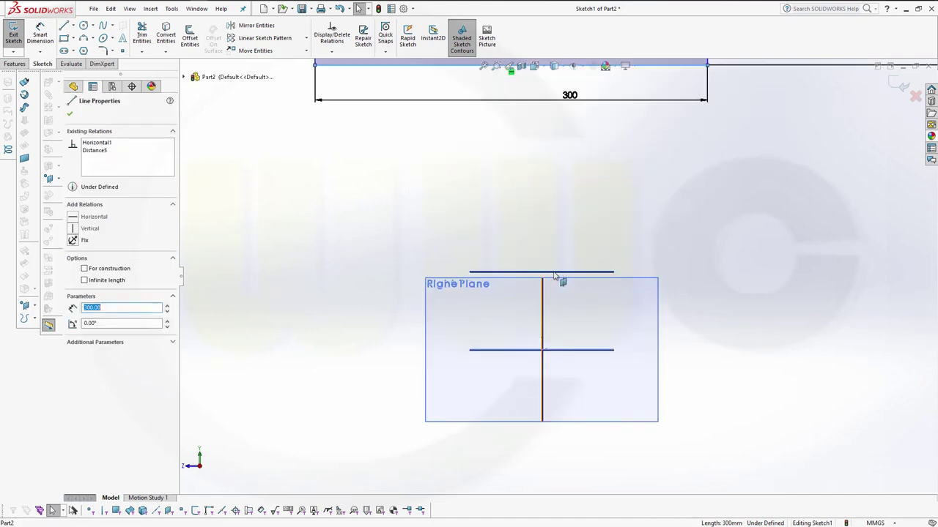
{"action": "left_click", "coordinate": [619, 278], "text": "ctrl"}
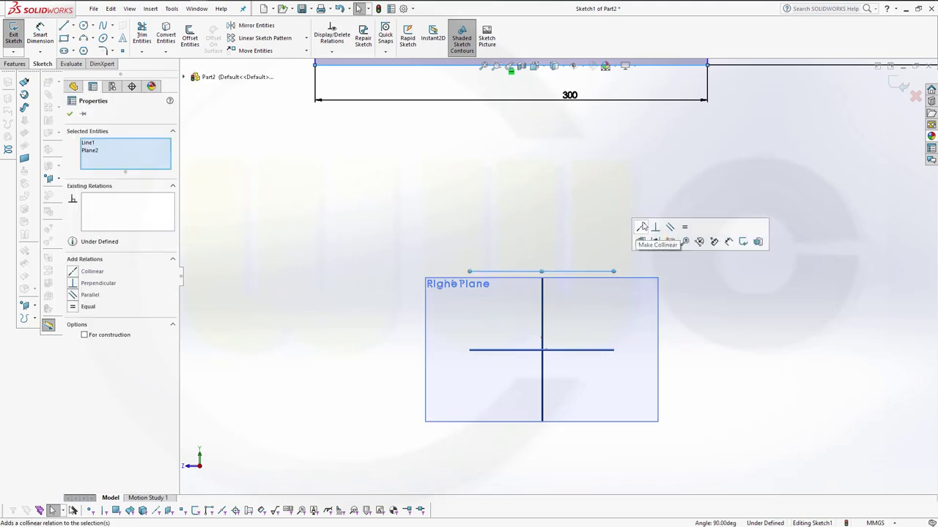
{"action": "left_click", "coordinate": [642, 227]}
{"action": "left_click", "coordinate": [782, 193]}
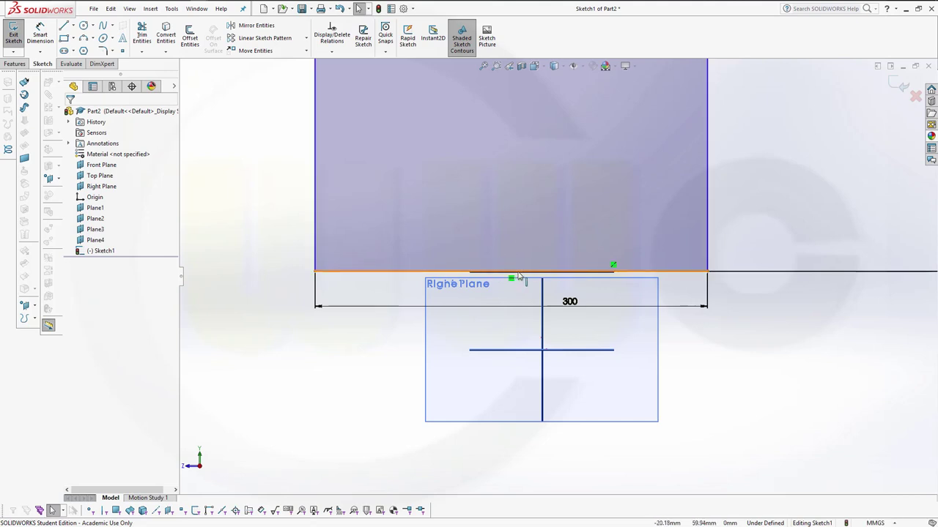
Centre the rectangle by making the midpoint of its bottom edge coincident with the Front Plane.
{"action": "left_click", "coordinate": [514, 272]}
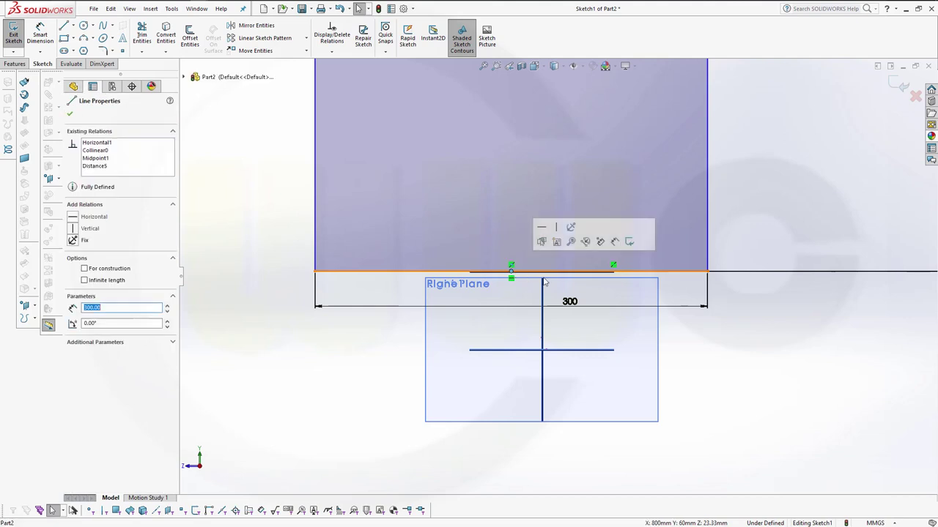
{"action": "key", "text": "Escape"}
{"action": "left_click", "coordinate": [541, 278]}
{"action": "left_click", "coordinate": [520, 272], "text": "ctrl"}
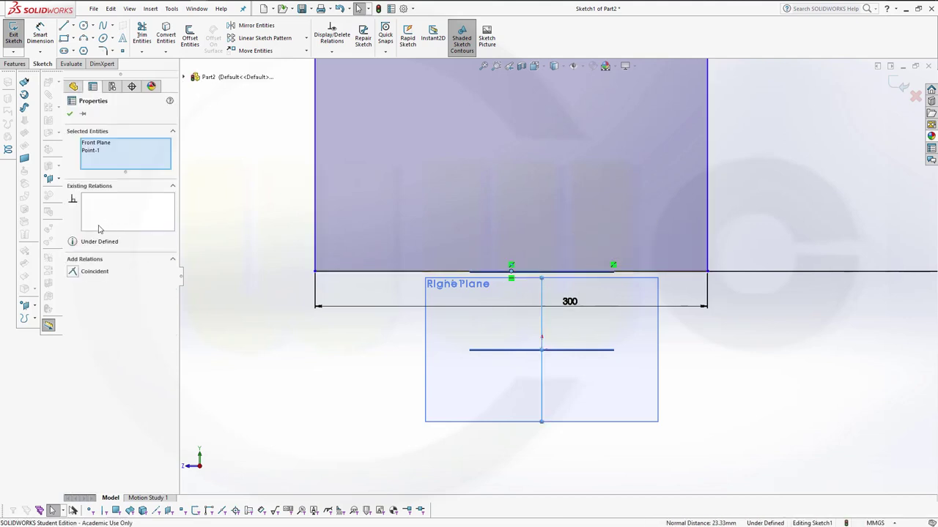
{"action": "left_click", "coordinate": [73, 272]}
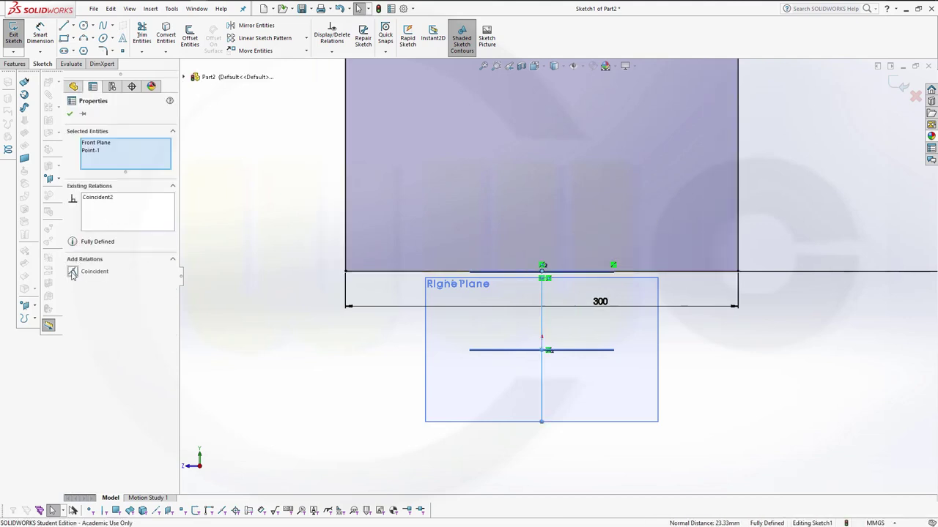
{"action": "left_click", "coordinate": [773, 308]}
Draw a three-point arc of about 183 mm radius between the rectangle's vertical sides, tangent to its top edge.
{"action": "key", "text": "f"}
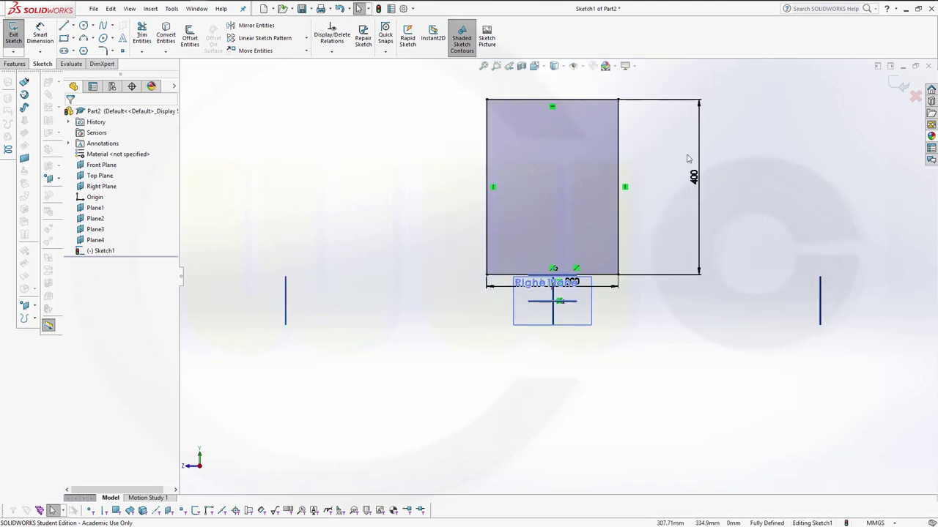
{"action": "middle_click_drag", "start_coordinate": [675, 167], "coordinate": [649, 299], "text": "ctrl"}
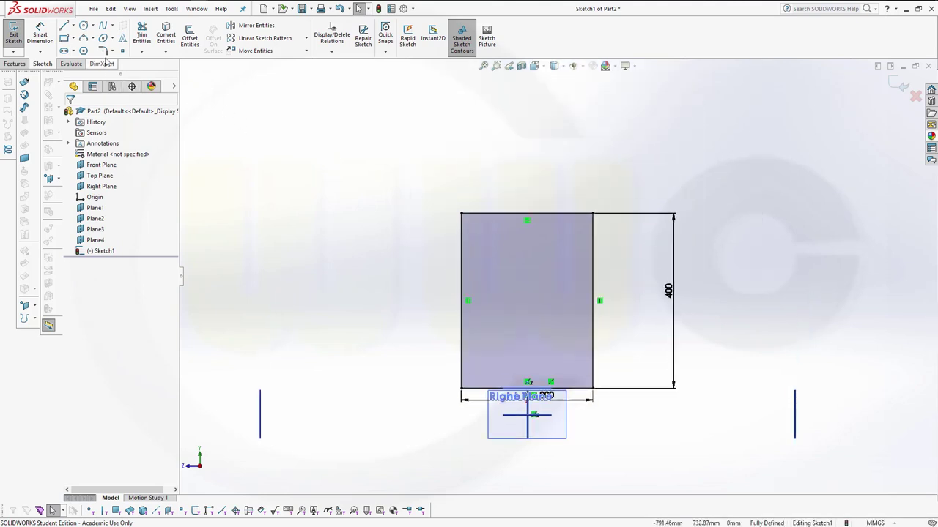
{"action": "left_click", "coordinate": [83, 38]}
{"action": "scroll", "coordinate": [442, 243], "scroll_direction": "up", "scroll_amount": 1}
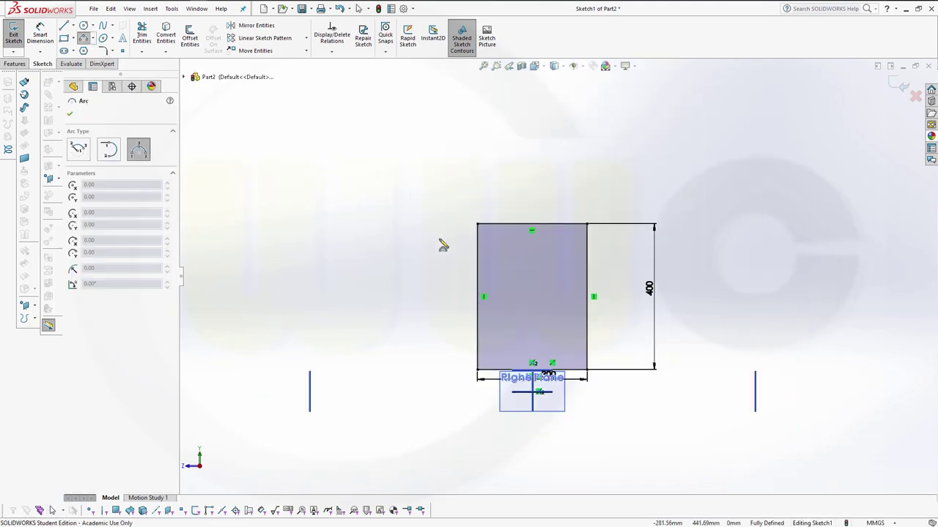
{"action": "scroll", "coordinate": [513, 269], "scroll_direction": "down", "scroll_amount": 2}
{"action": "left_click", "coordinate": [504, 322]}
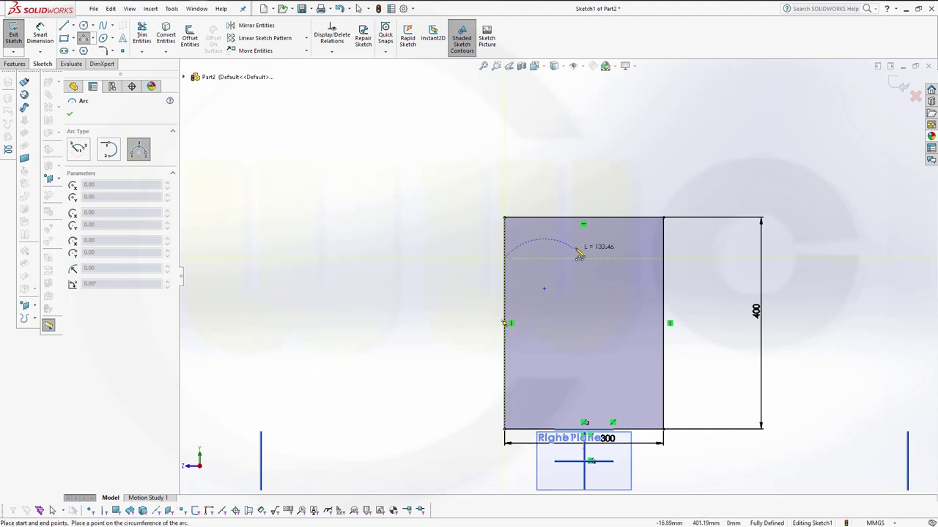
{"action": "left_click", "coordinate": [662, 259]}
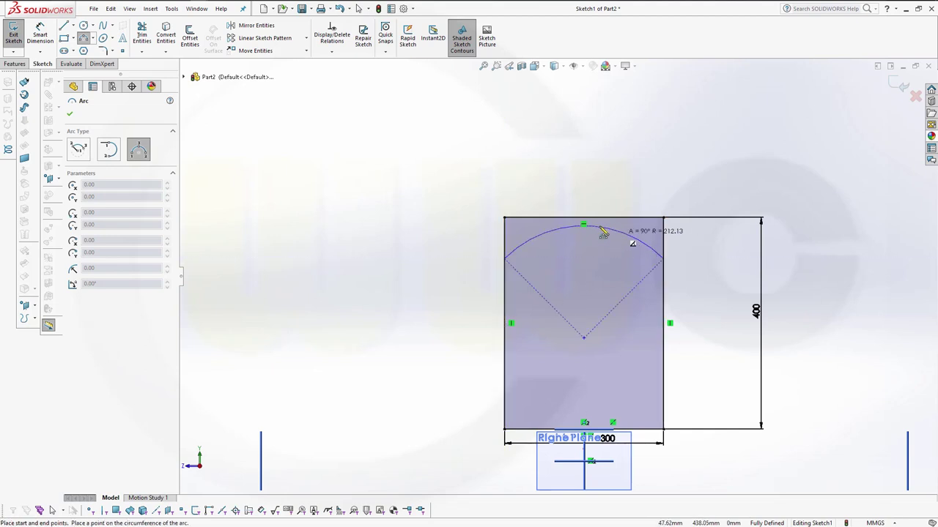
{"action": "left_click", "coordinate": [586, 220]}
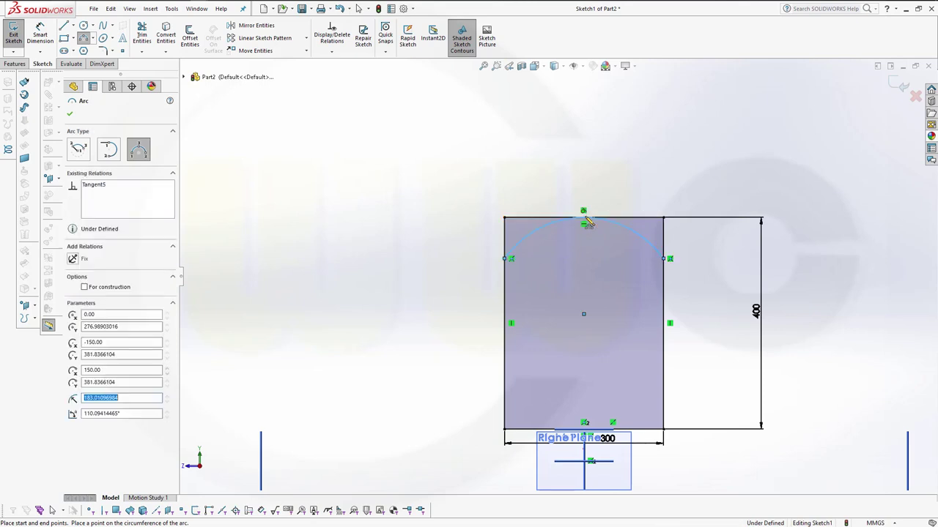
{"action": "key", "text": "Escape"}
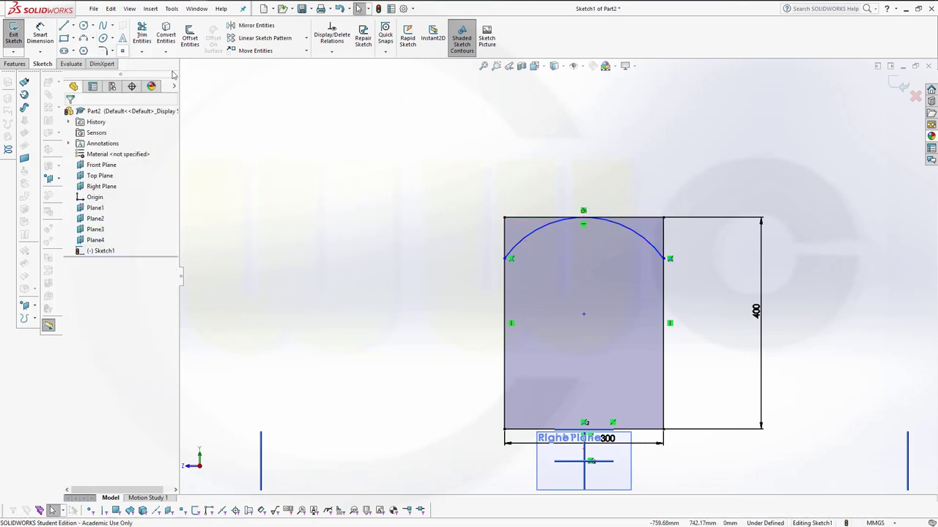
Add a horizontal relation between the arc's two endpoints.
{"action": "left_click", "coordinate": [504, 259]}
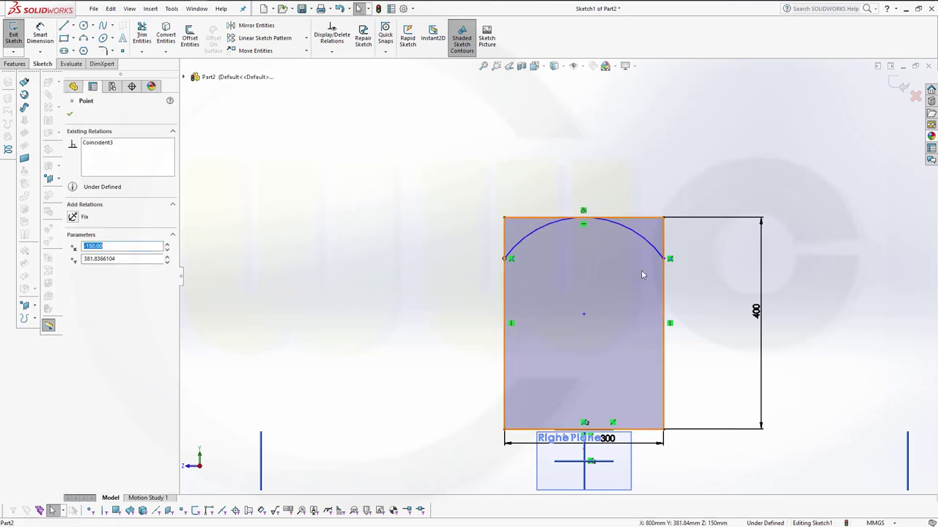
{"action": "left_click", "coordinate": [664, 260], "text": "ctrl"}
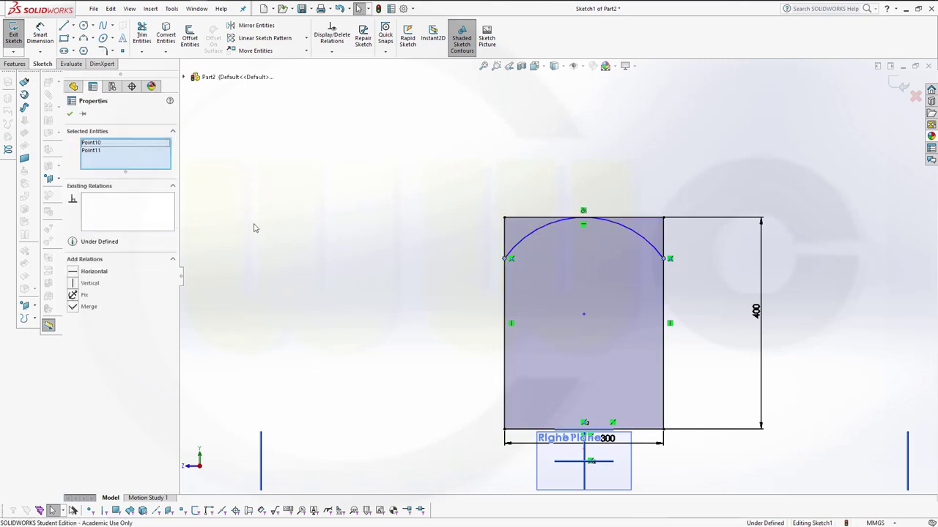
{"action": "left_click", "coordinate": [91, 272]}
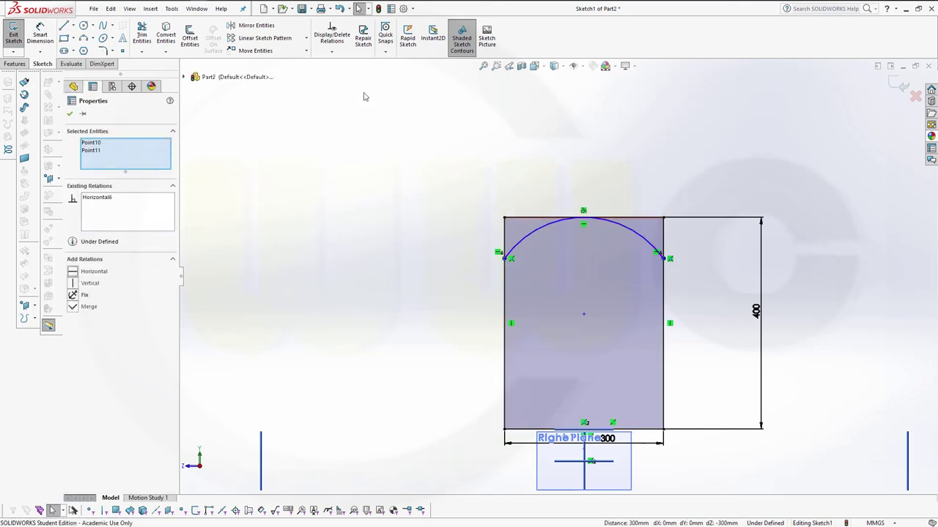
{"action": "key", "text": "Escape"}
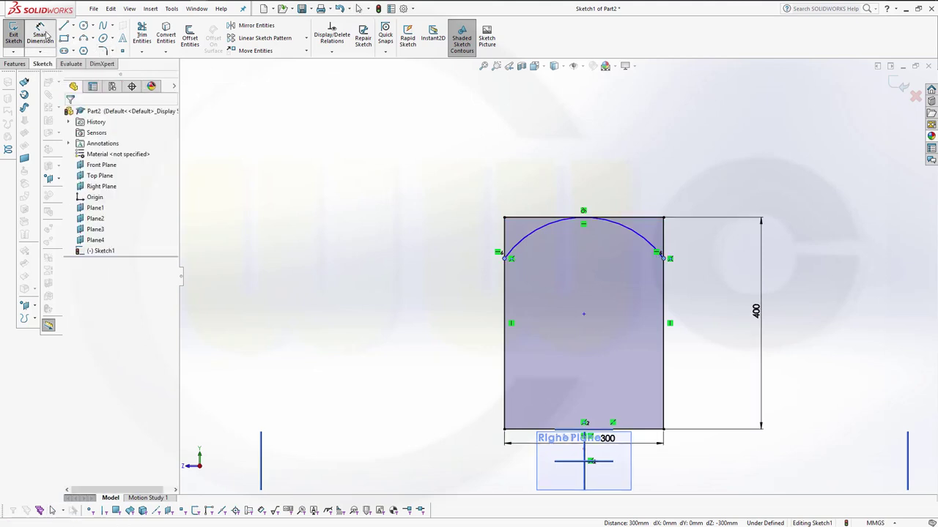
Dimension the arc's radius as 250 mm.
{"action": "left_click", "coordinate": [40, 34]}
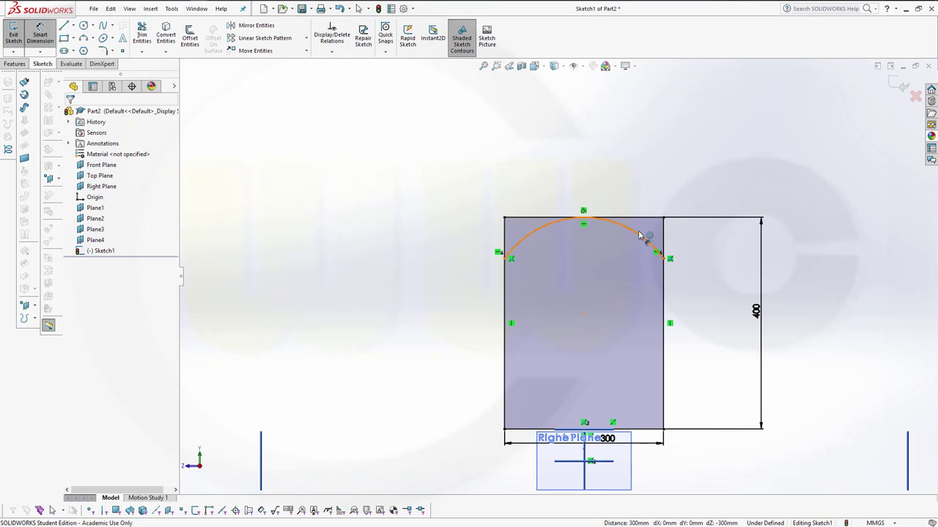
{"action": "left_click", "coordinate": [645, 229]}
{"action": "left_click", "coordinate": [636, 176]}
{"action": "type", "text": "250"}
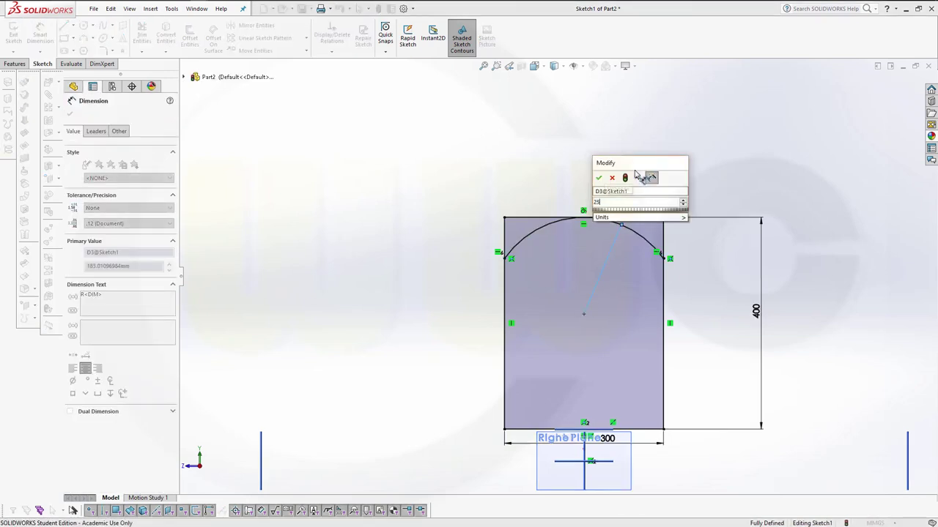
{"action": "key", "text": "Return"}
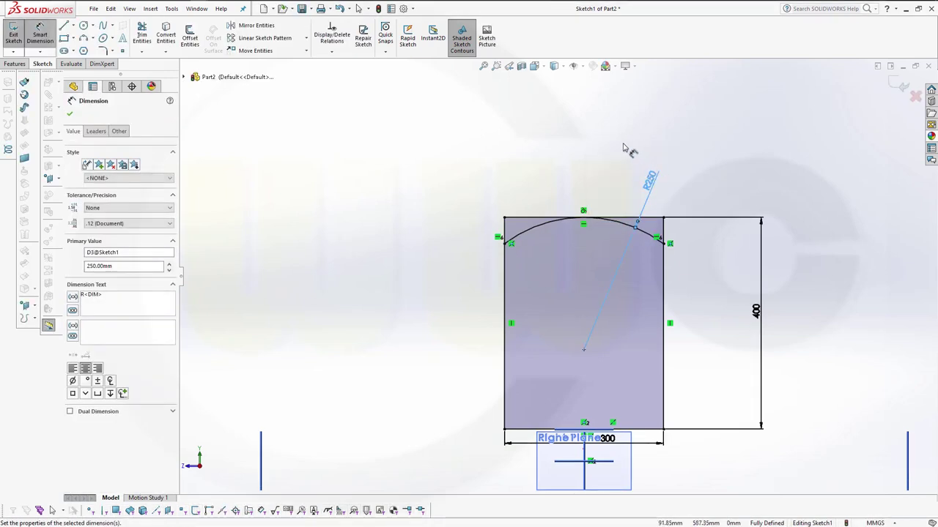
{"action": "key", "text": "Escape"}
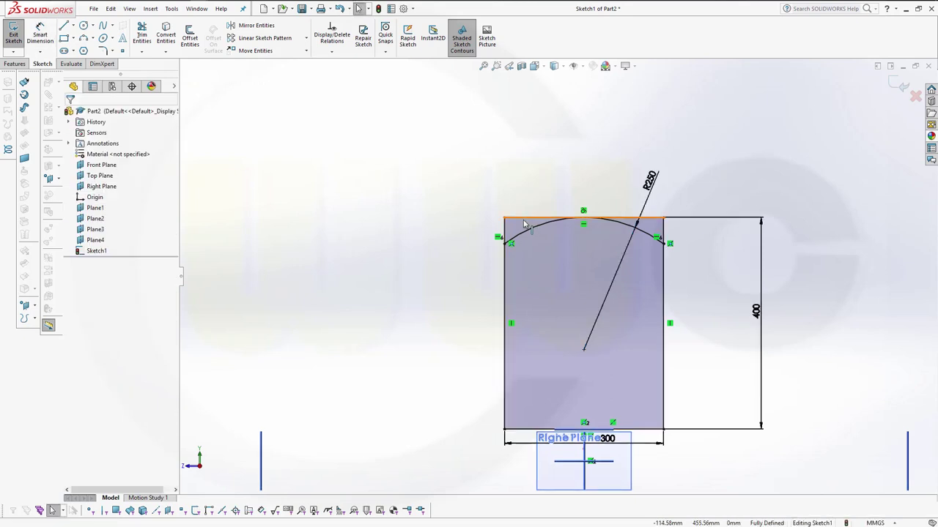
Convert the rectangle's top edge to construction geometry and trim the vertical sides above the arc's endpoints.
{"action": "left_click", "coordinate": [524, 218]}
{"action": "right_click", "coordinate": [525, 218]}
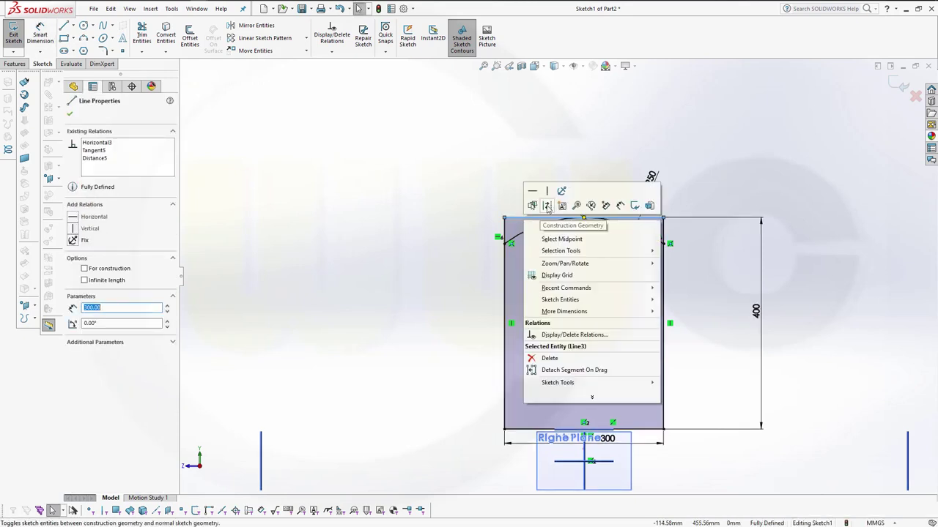
{"action": "left_click", "coordinate": [547, 206]}
{"action": "left_click", "coordinate": [142, 37]}
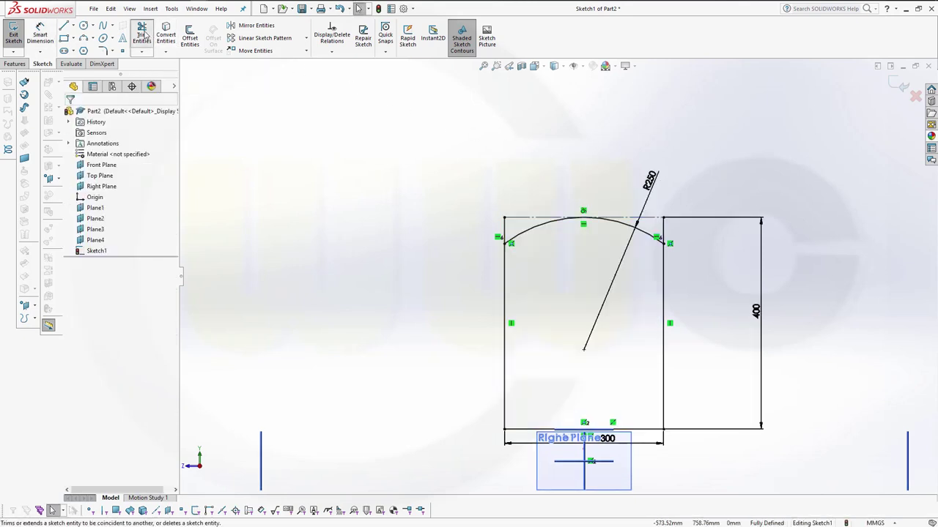
{"action": "left_click", "coordinate": [663, 229]}
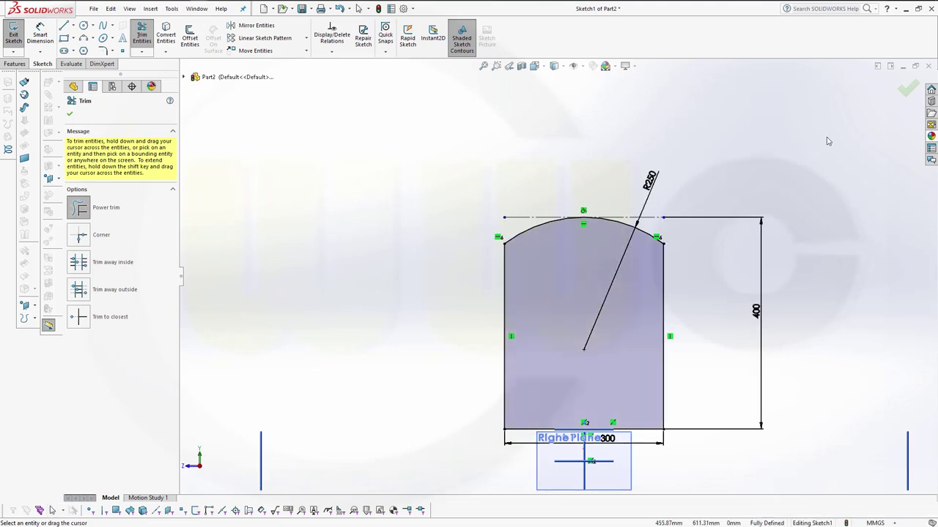
Fillet the four corners of the arched profile with a 60 mm radius, accepting removal of the midpoint relation, and exit the sketch.
{"action": "left_click", "coordinate": [102, 51]}
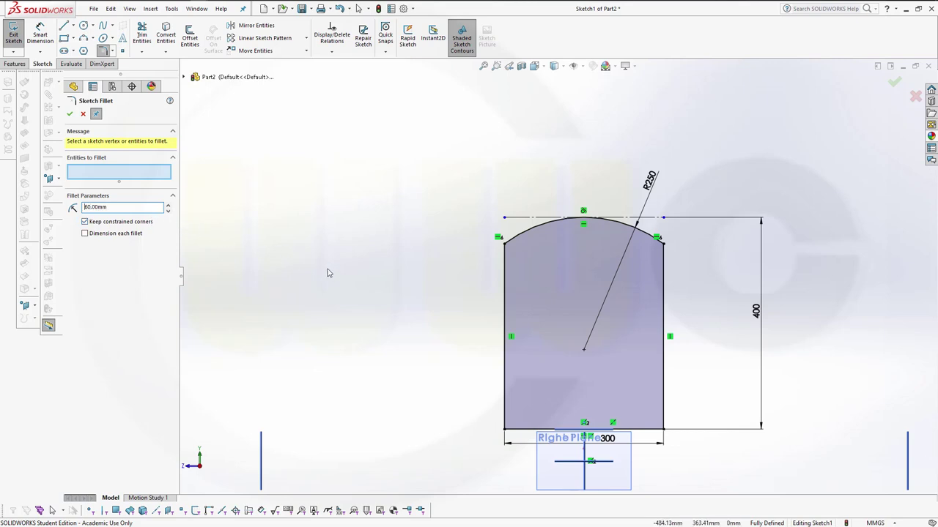
{"action": "left_click", "coordinate": [504, 265]}
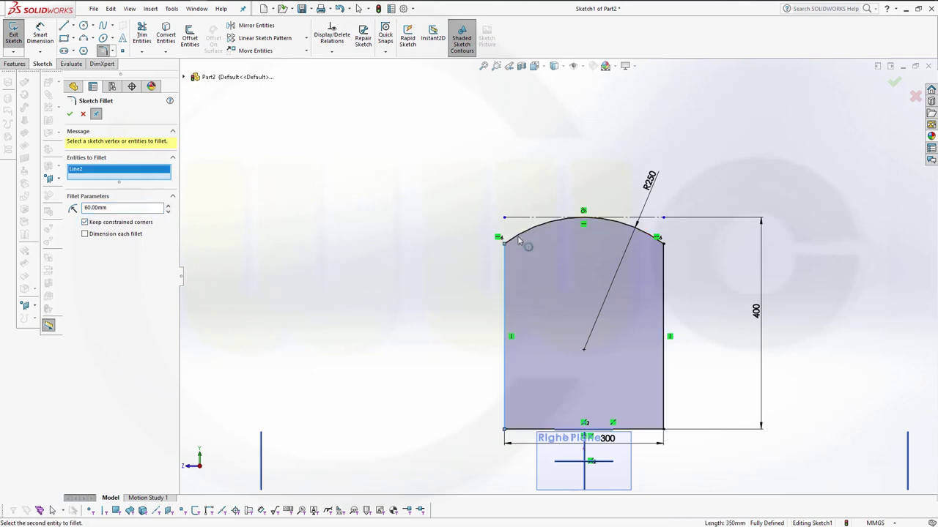
{"action": "left_click", "coordinate": [648, 238]}
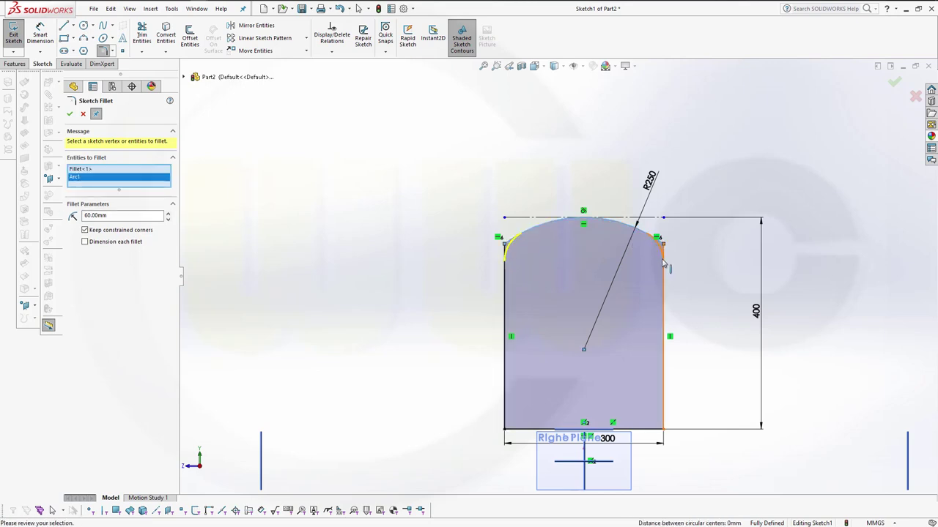
{"action": "left_click", "coordinate": [663, 421]}
{"action": "left_click", "coordinate": [527, 427]}
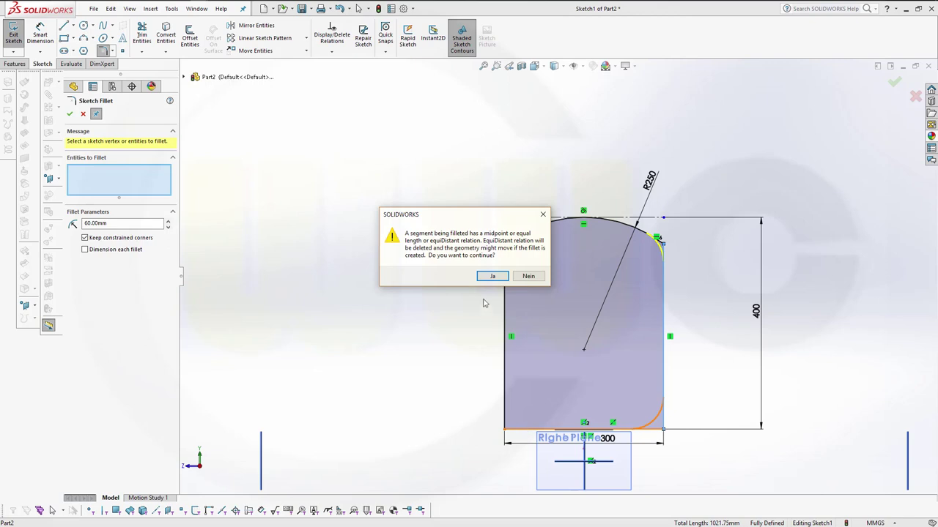
{"action": "left_click", "coordinate": [490, 277]}
{"action": "left_click", "coordinate": [505, 405]}
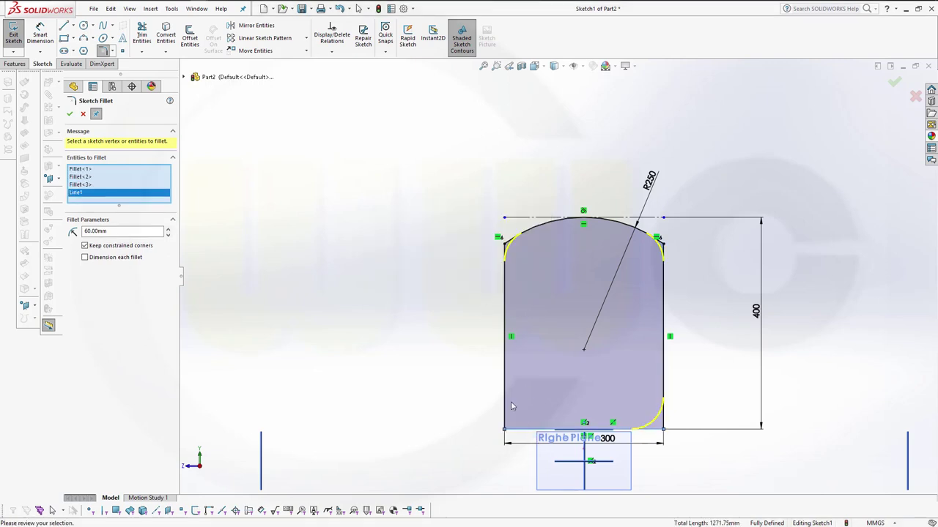
{"action": "left_click", "coordinate": [492, 277]}
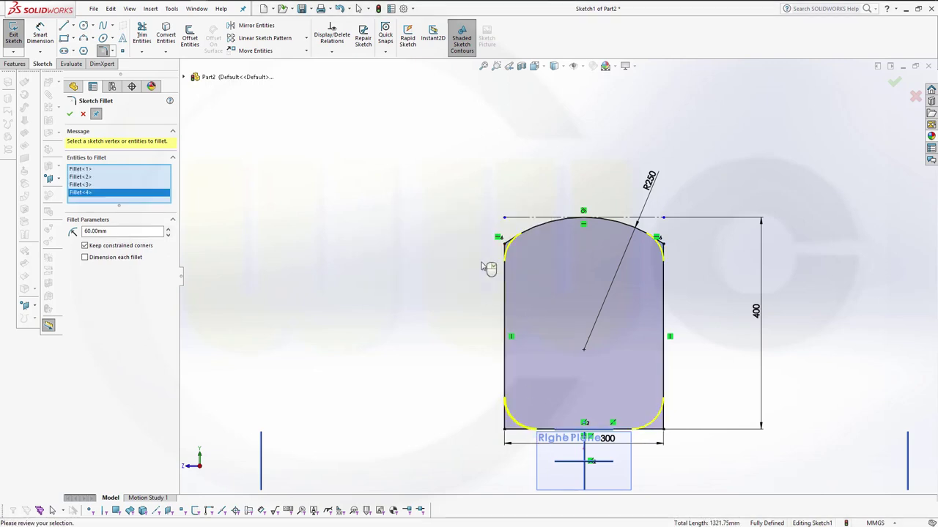
{"action": "left_click", "coordinate": [71, 114]}
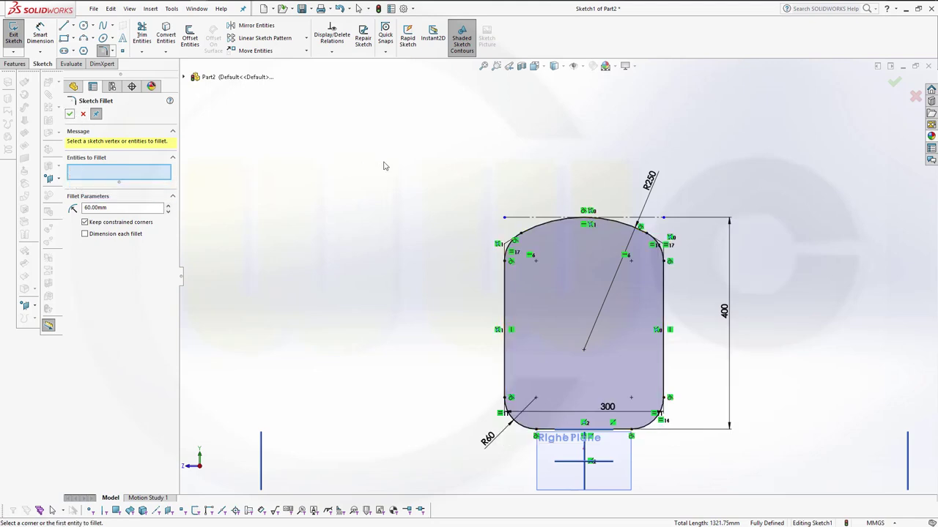
{"action": "key", "text": "Escape"}
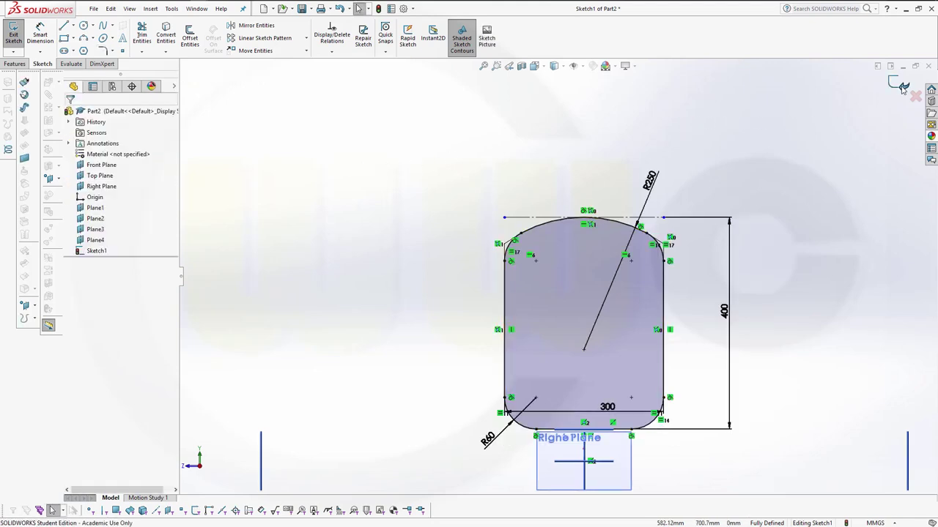
{"action": "left_click", "coordinate": [902, 86]}
Start a new sketch on the Top Plane and view it from the top.
{"action": "key", "text": "f"}
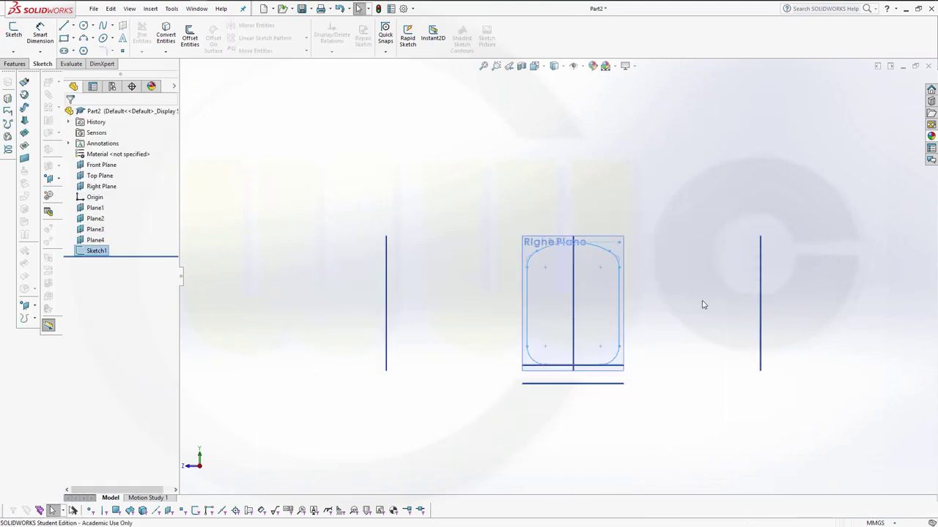
{"action": "mouse_move", "coordinate": [684, 333]}
{"action": "middle_mouse_down"}
{"action": "mouse_move", "coordinate": [580, 343]}
{"action": "mouse_move", "coordinate": [582, 377]}
{"action": "mouse_move", "coordinate": [695, 339]}
{"action": "mouse_move", "coordinate": [762, 379]}
{"action": "mouse_move", "coordinate": [758, 398]}
{"action": "mouse_move", "coordinate": [637, 329]}
{"action": "middle_mouse_up"}
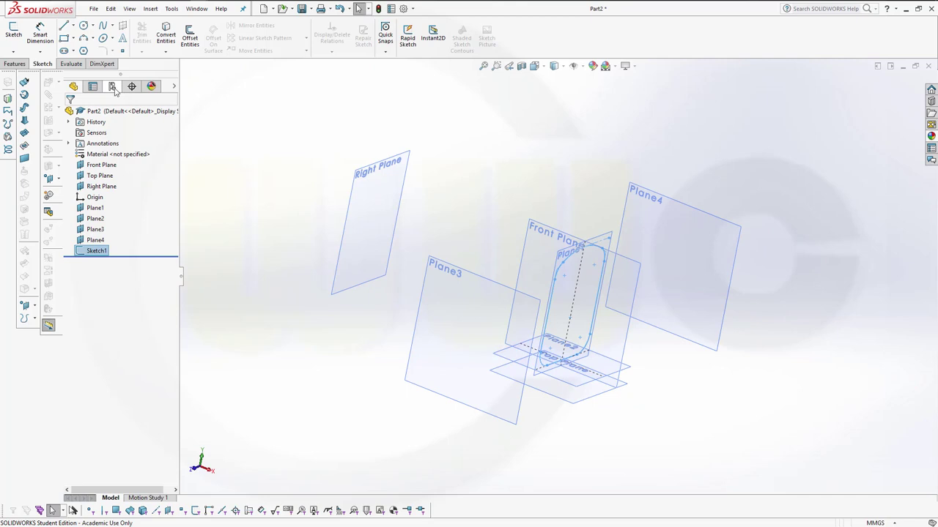
{"action": "left_click", "coordinate": [13, 31]}
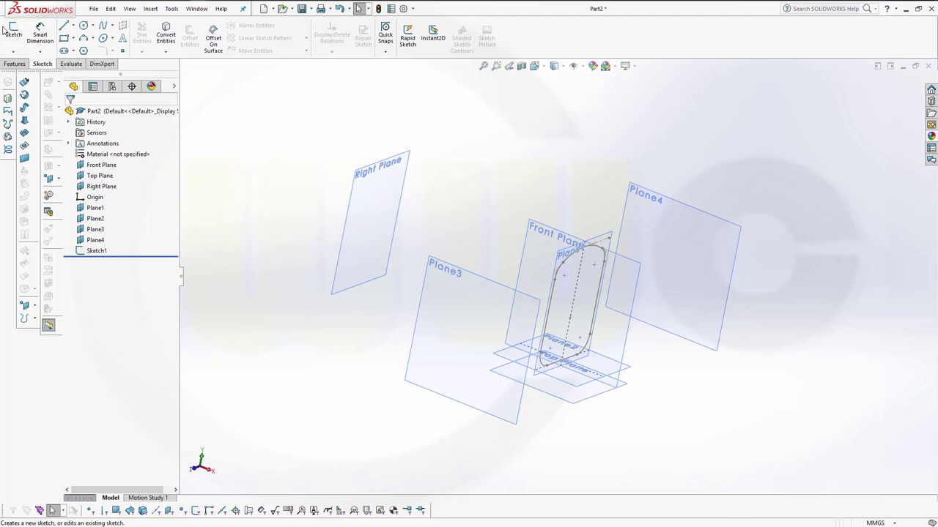
{"action": "left_click", "coordinate": [6, 30]}
{"action": "left_click", "coordinate": [606, 400]}
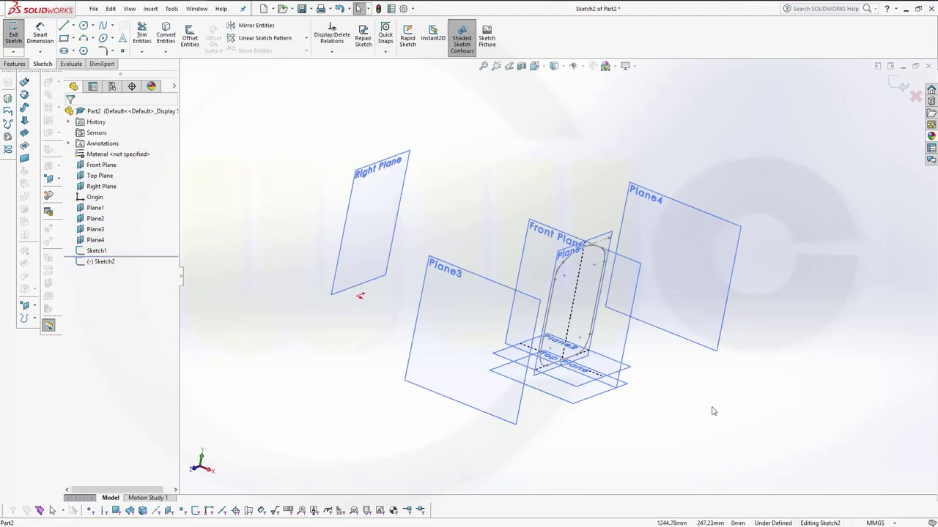
{"action": "key", "text": "space"}
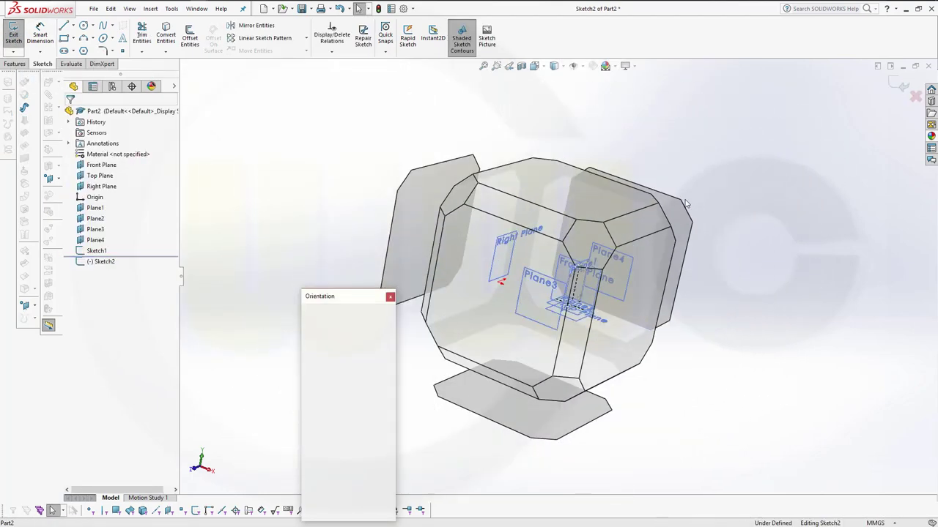
{"action": "left_click", "coordinate": [551, 194]}
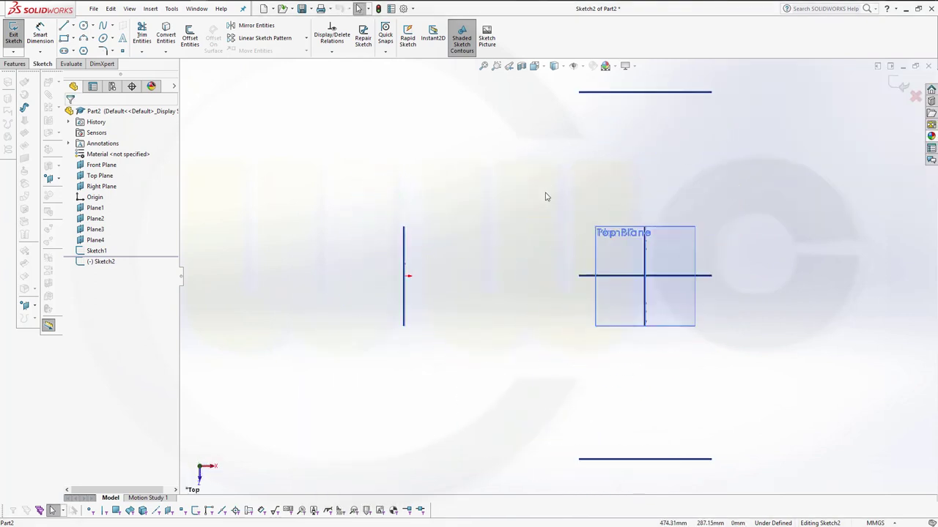
Draw a closed trapezoid about 342 mm long with two vertical ends, the shorter about 170 mm and nearer the origin.
{"action": "left_click", "coordinate": [63, 28]}
{"action": "left_click", "coordinate": [432, 296]}
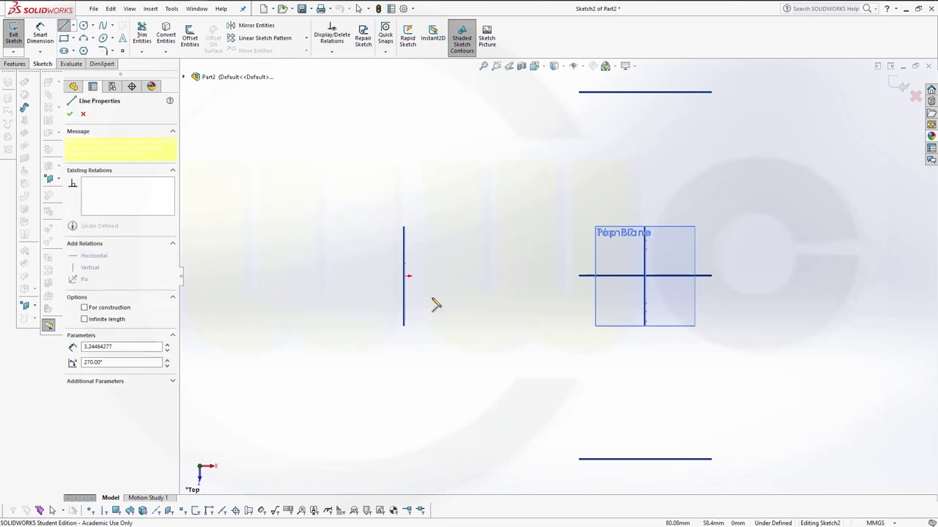
{"action": "left_click", "coordinate": [429, 308]}
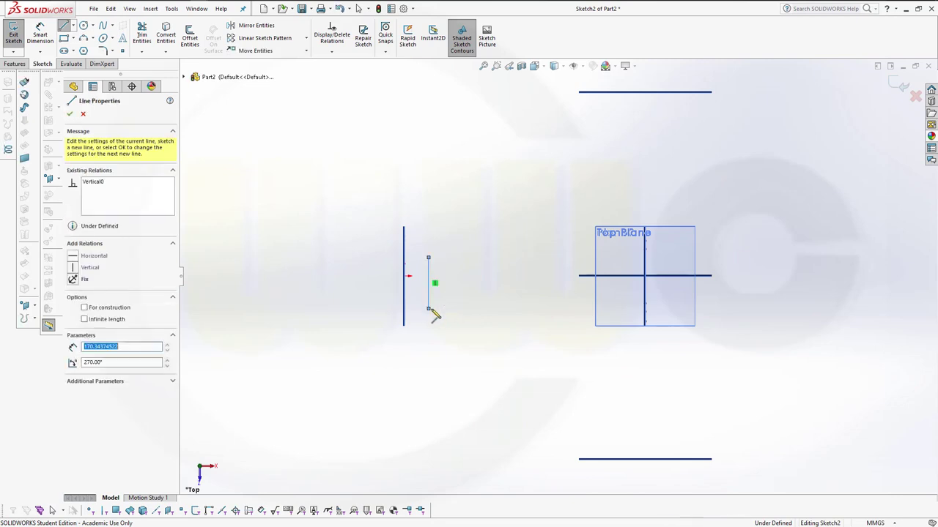
{"action": "left_click", "coordinate": [531, 348]}
{"action": "left_click", "coordinate": [531, 224]}
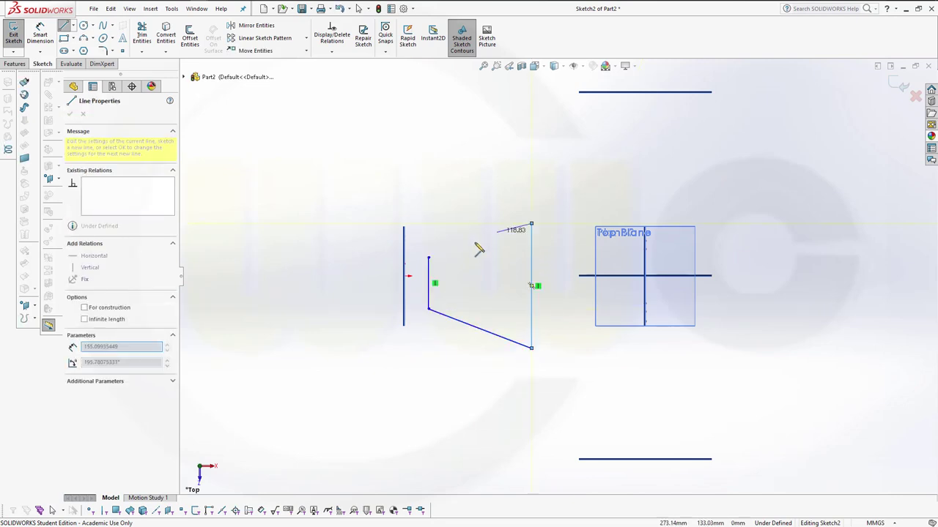
{"action": "left_click", "coordinate": [428, 258]}
{"action": "key", "text": "Escape"}
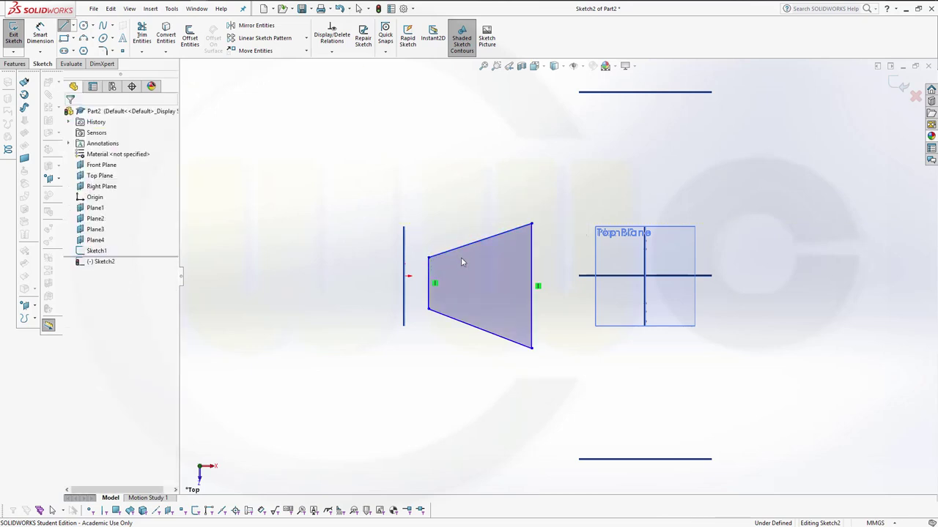
{"action": "key", "text": "Escape"}
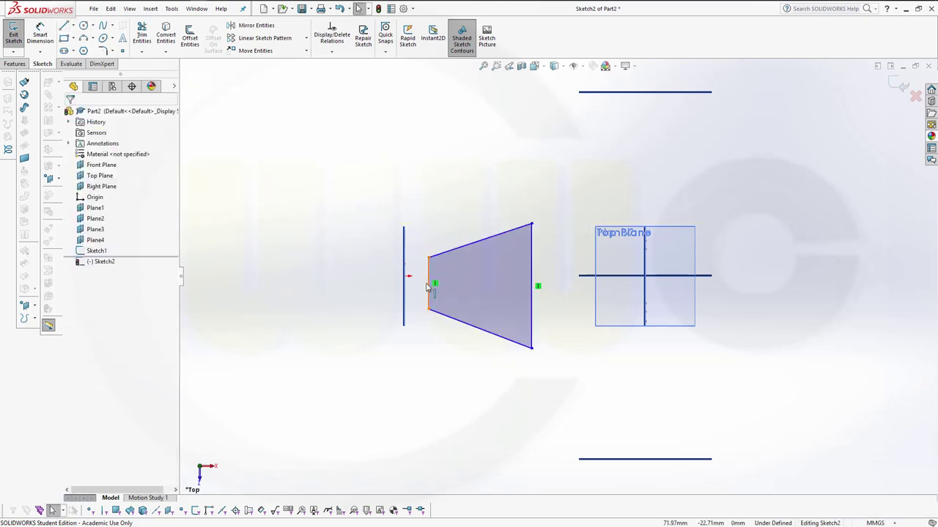
Add a horizontal relation between the midpoints of the trapezoid's two vertical ends.
{"action": "left_click", "coordinate": [430, 286]}
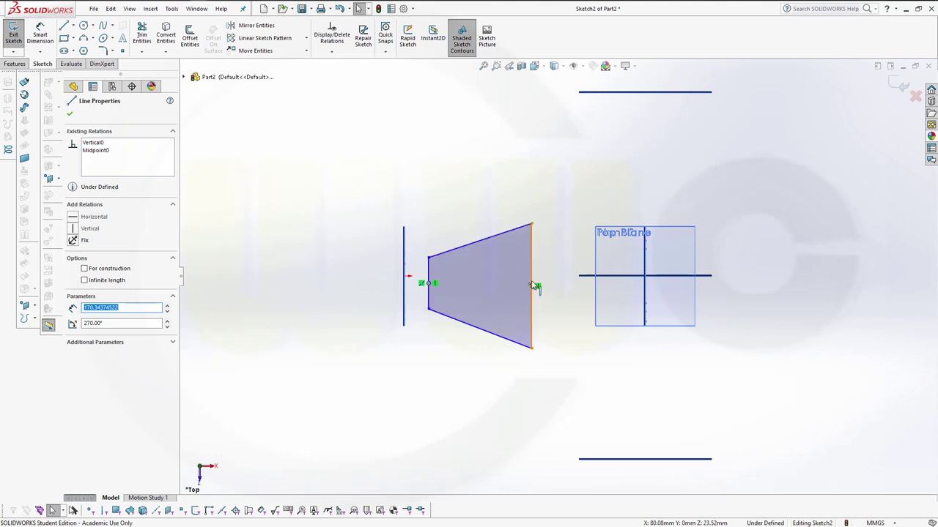
{"action": "left_click", "coordinate": [533, 288], "text": "ctrl"}
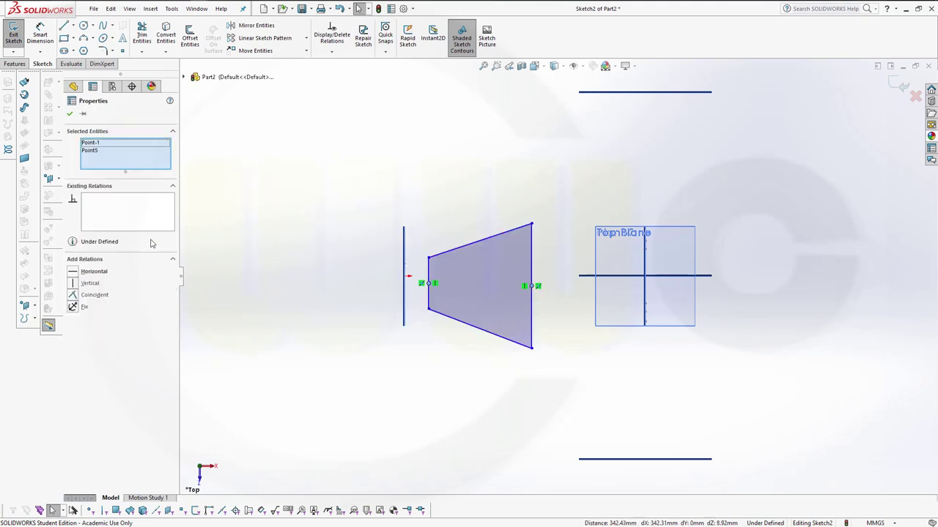
{"action": "left_click", "coordinate": [82, 272]}
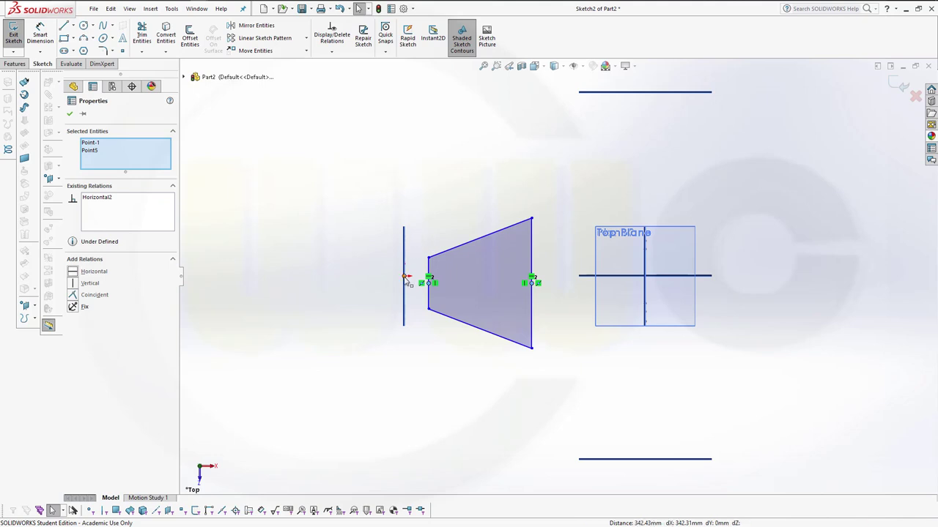
{"action": "key", "text": "Escape"}
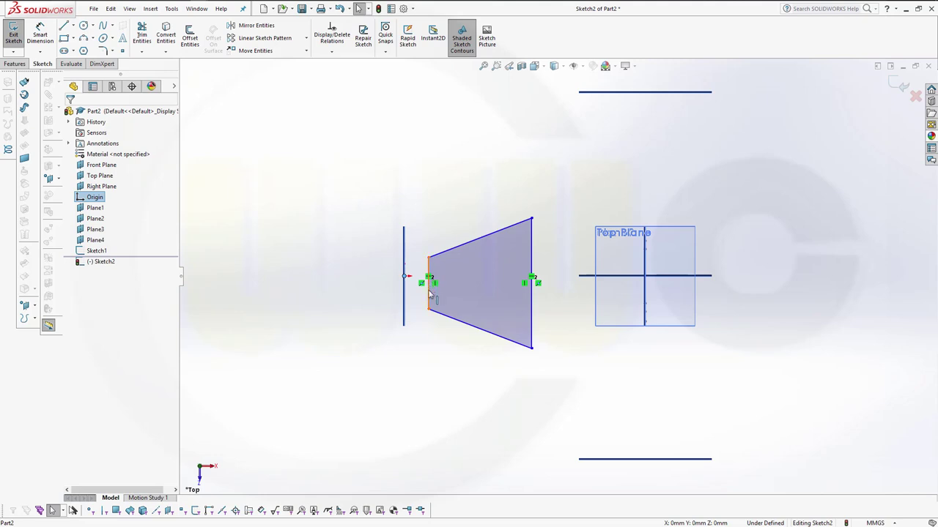
Make the midpoint of the trapezoid's shorter vertical end coincident with the origin.
{"action": "left_click", "coordinate": [430, 285], "text": "ctrl"}
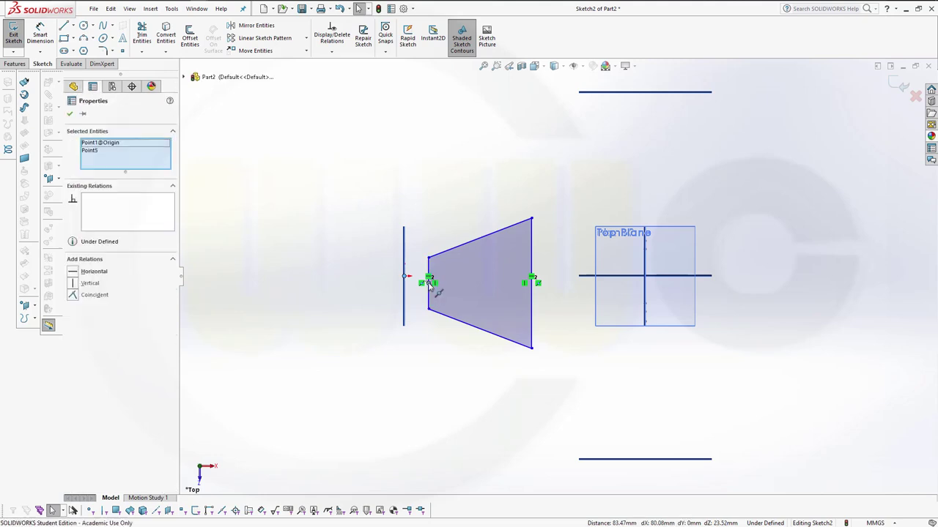
{"action": "left_click", "coordinate": [94, 295]}
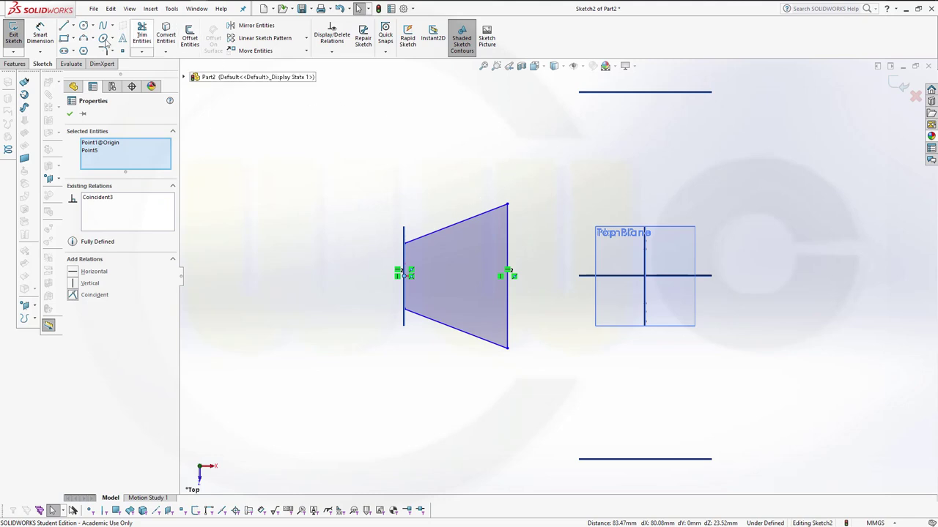
{"action": "key", "text": "Escape"}
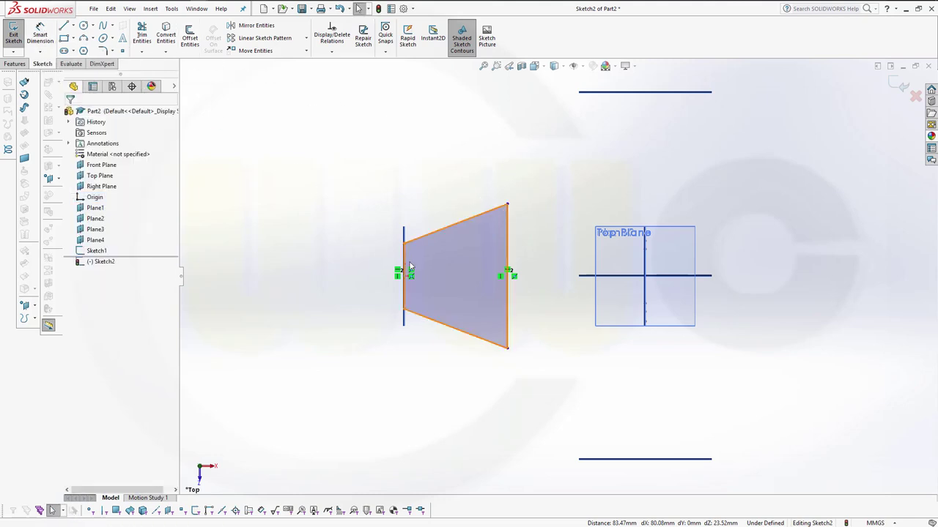
{"action": "left_click", "coordinate": [508, 260]}
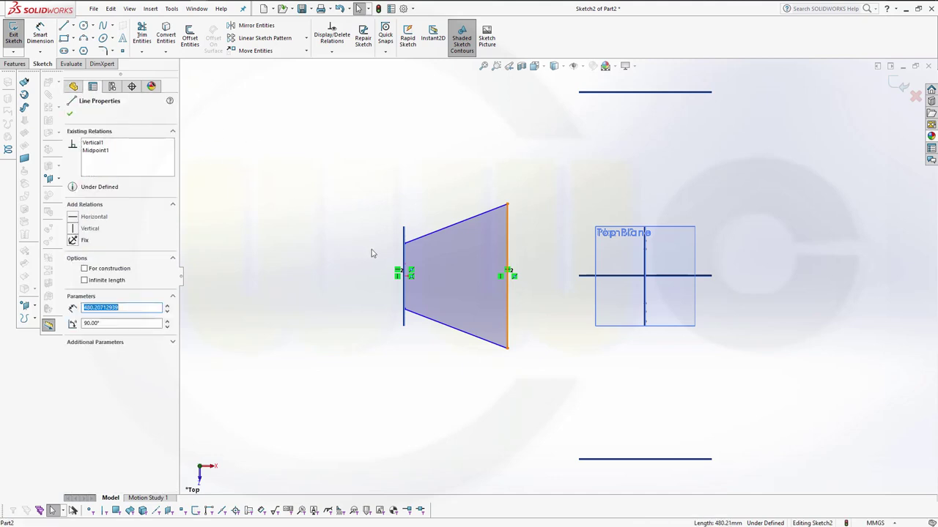
{"action": "left_click", "coordinate": [407, 266]}
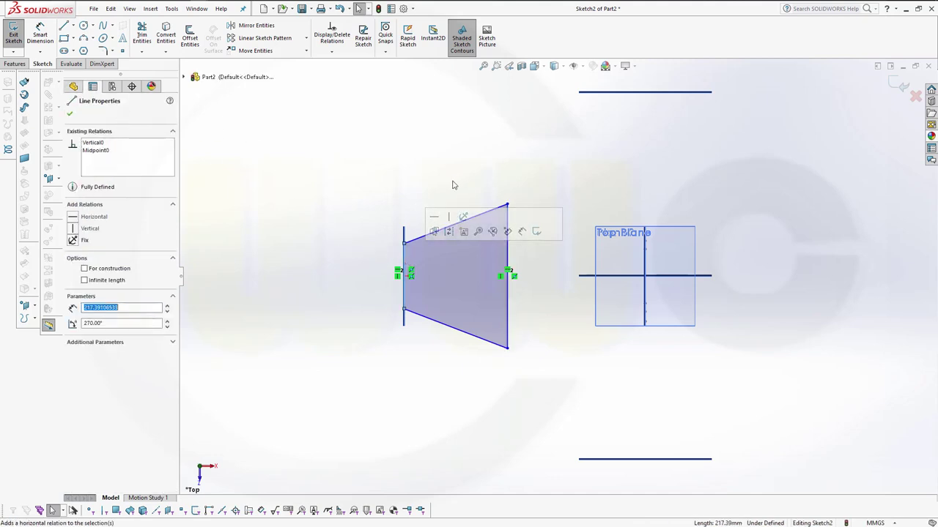
{"action": "key", "text": "Escape"}
Dimension the distance between the trapezoid's two vertical ends as 300 mm.
{"action": "left_click", "coordinate": [39, 35]}
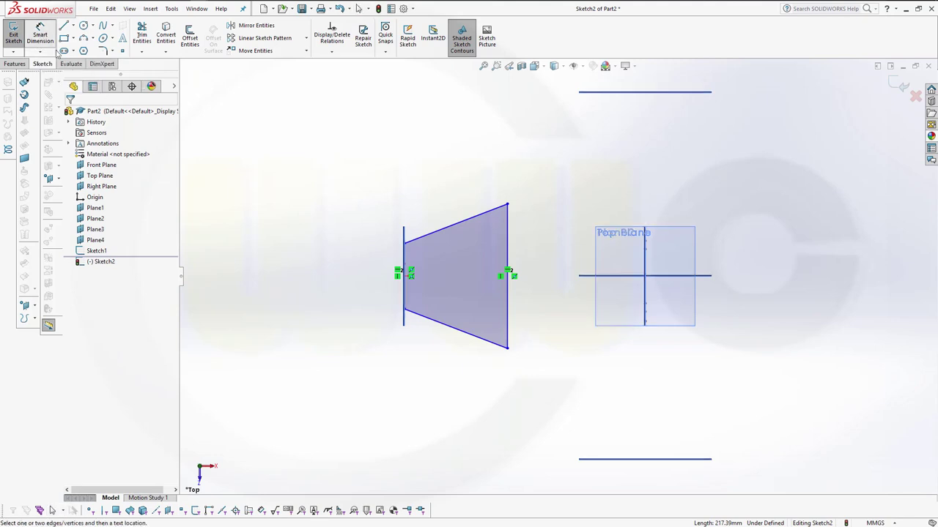
{"action": "left_click", "coordinate": [508, 256]}
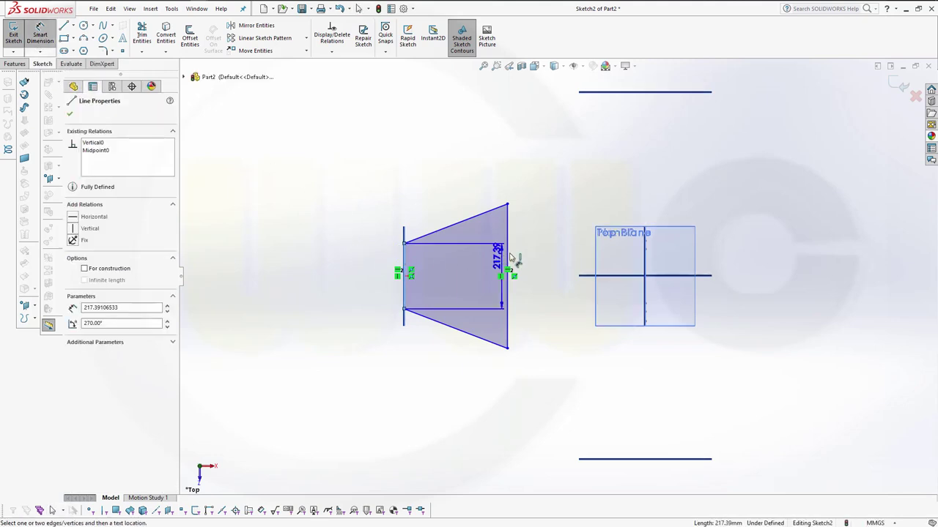
{"action": "left_click", "coordinate": [404, 234]}
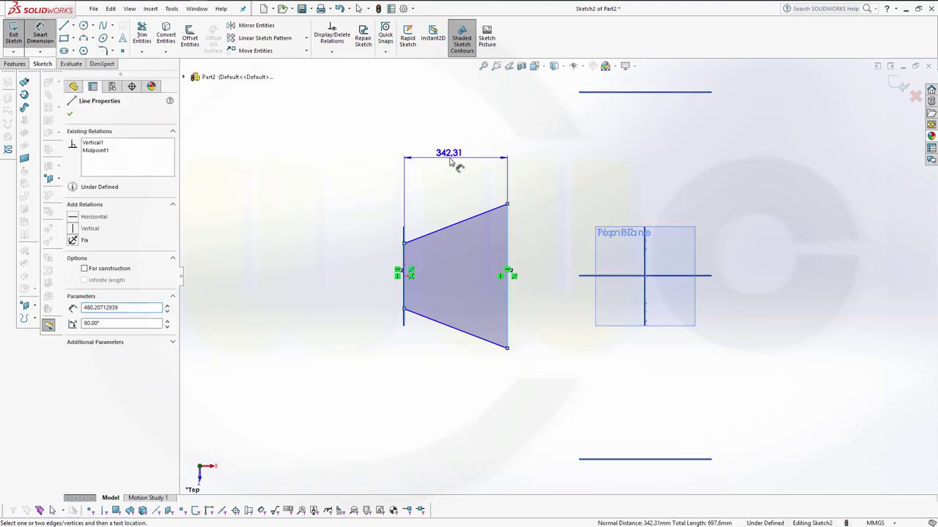
{"action": "left_click", "coordinate": [453, 157]}
{"action": "type", "text": "3"}
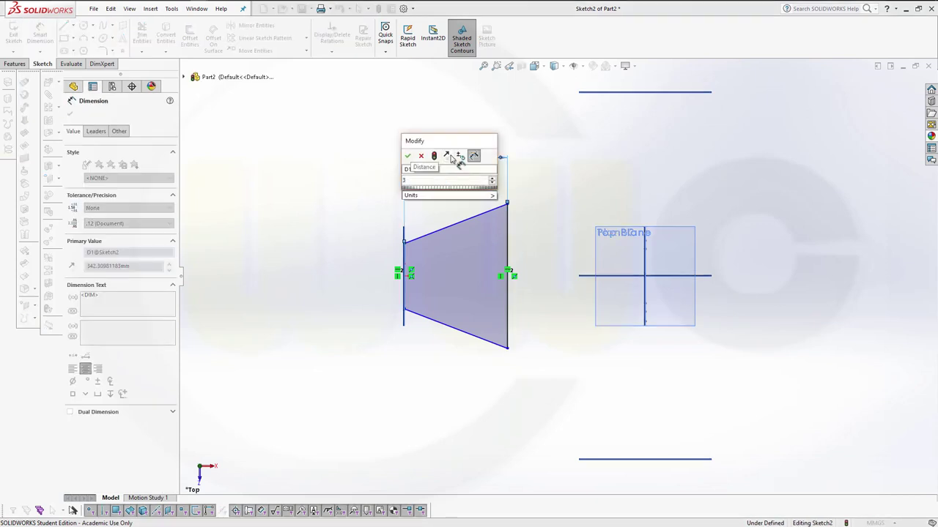
{"action": "type", "text": "00"}
{"action": "key", "text": "Return"}
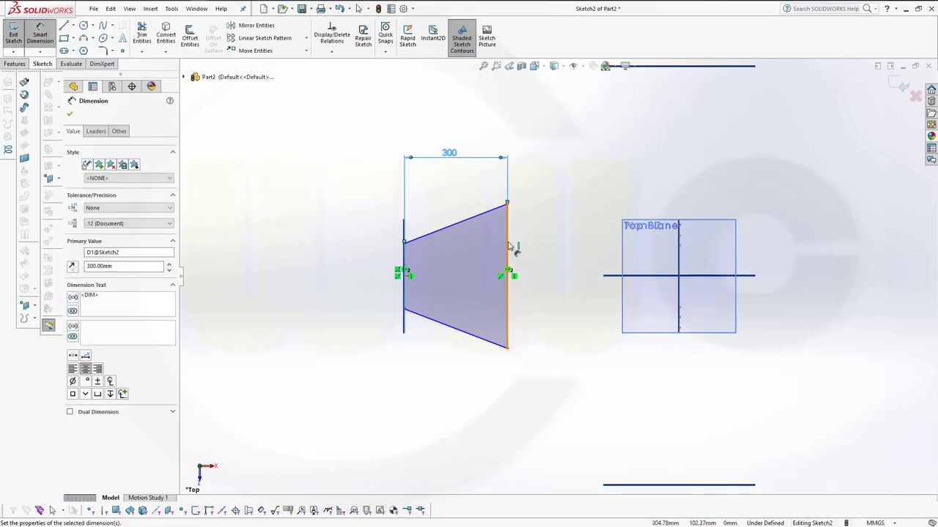
Dimension the length of the trapezoid's vertical end farther from the origin as 250 mm.
{"action": "left_click", "coordinate": [511, 247]}
{"action": "left_click", "coordinate": [562, 262]}
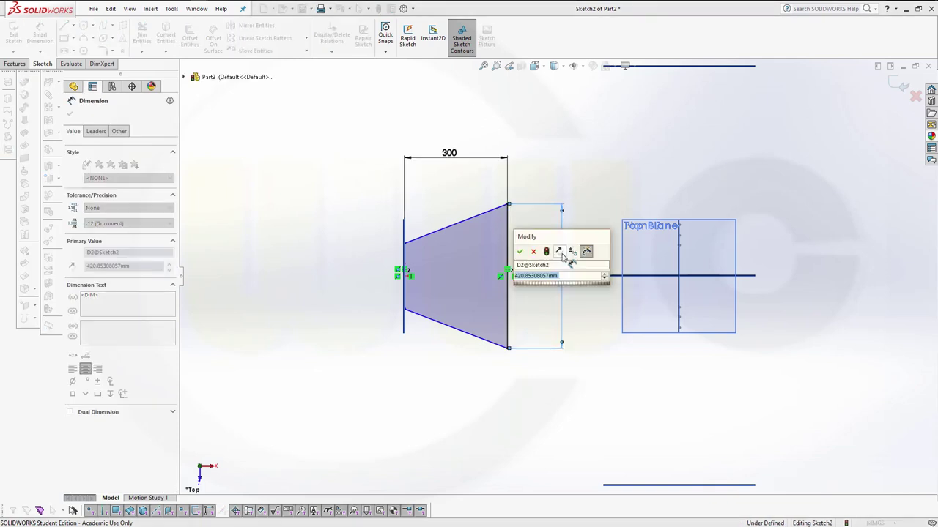
{"action": "type", "text": "250"}
{"action": "key", "text": "Return"}
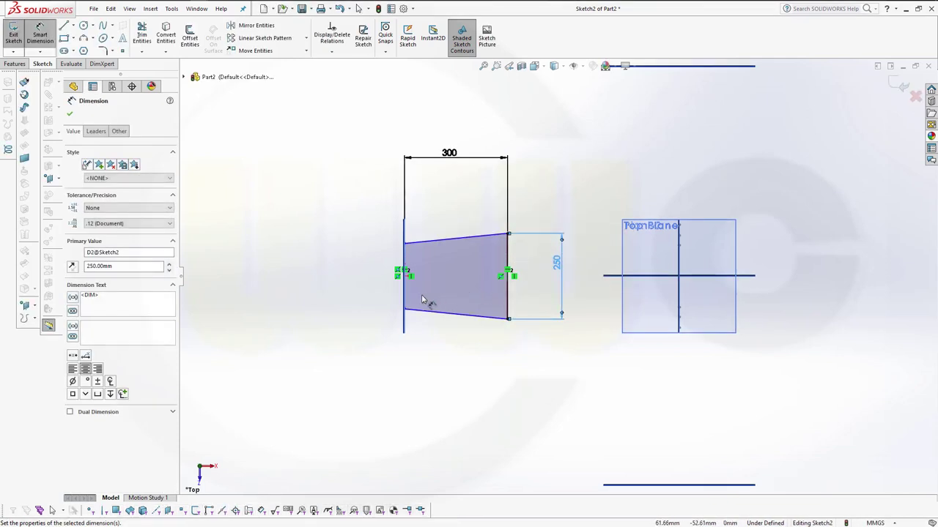
Dimension the length of the trapezoid's vertical end at the origin as 120 mm.
{"action": "left_click", "coordinate": [404, 298]}
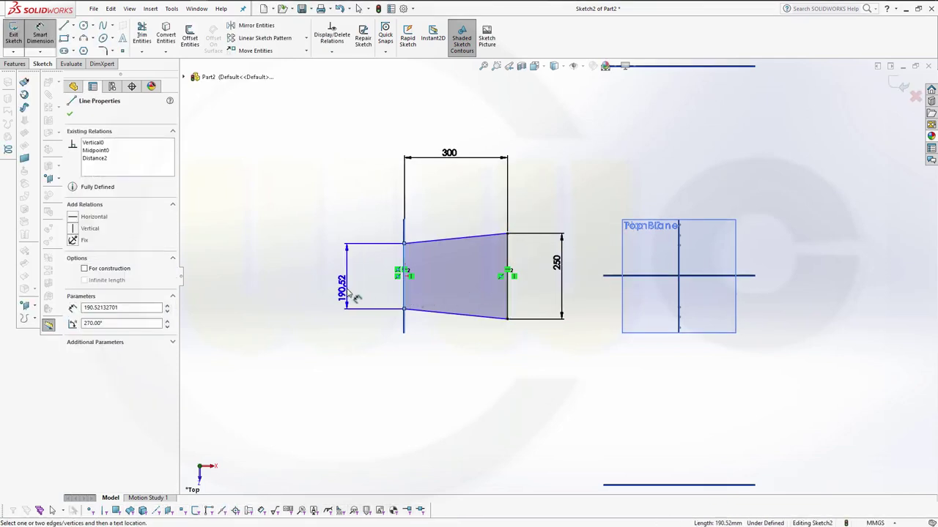
{"action": "left_click", "coordinate": [351, 274]}
{"action": "type", "text": "120"}
{"action": "key", "text": "Return"}
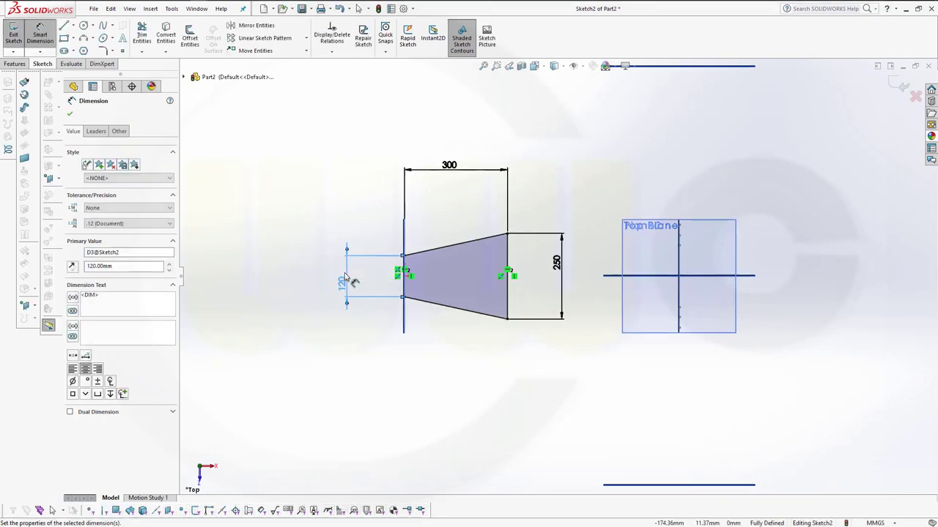
Add 40 mm sketch fillets to the two trapezoid corners at the 120 mm end, accepting the removal of equidistant relations.
{"action": "left_click", "coordinate": [104, 52]}
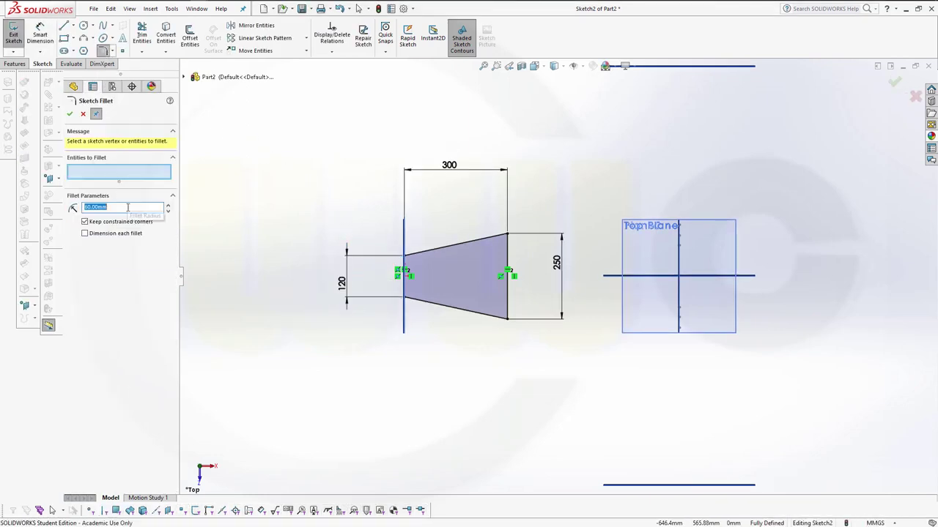
{"action": "type", "text": "40"}
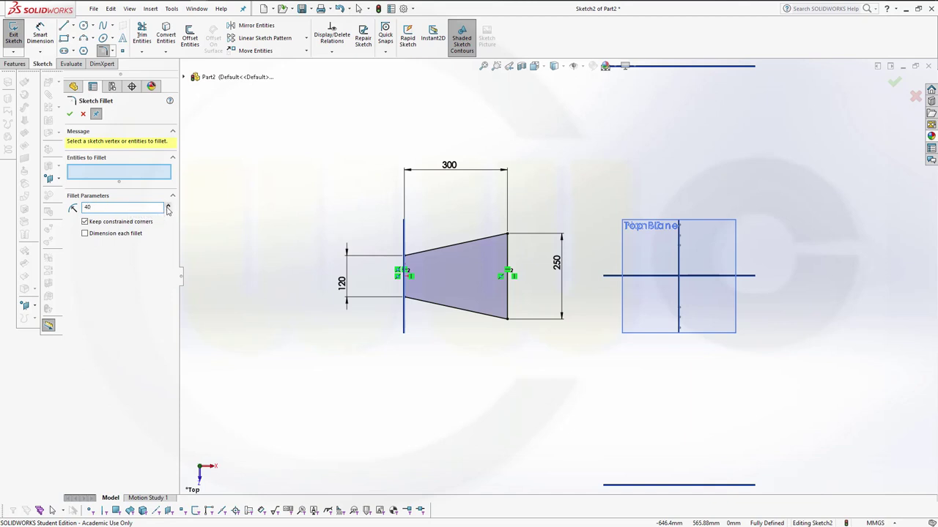
{"action": "key", "text": "Return"}
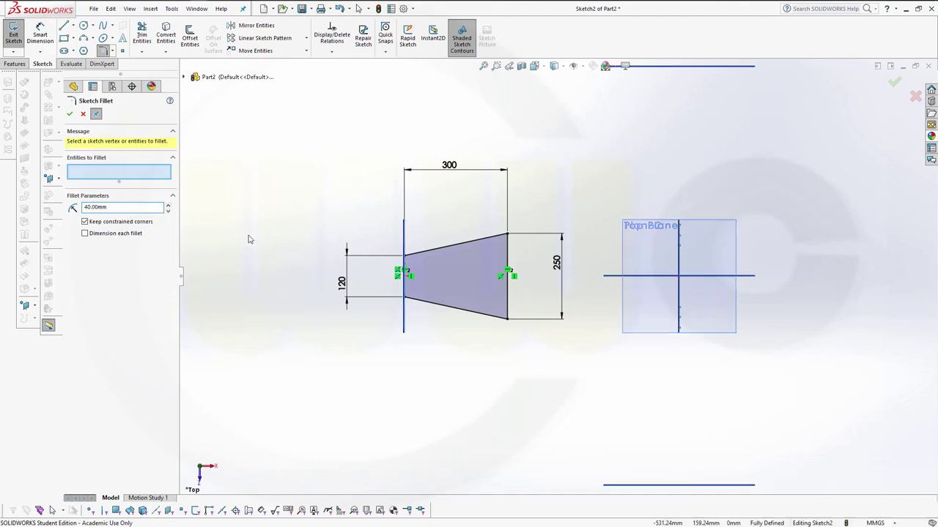
{"action": "left_click", "coordinate": [408, 293]}
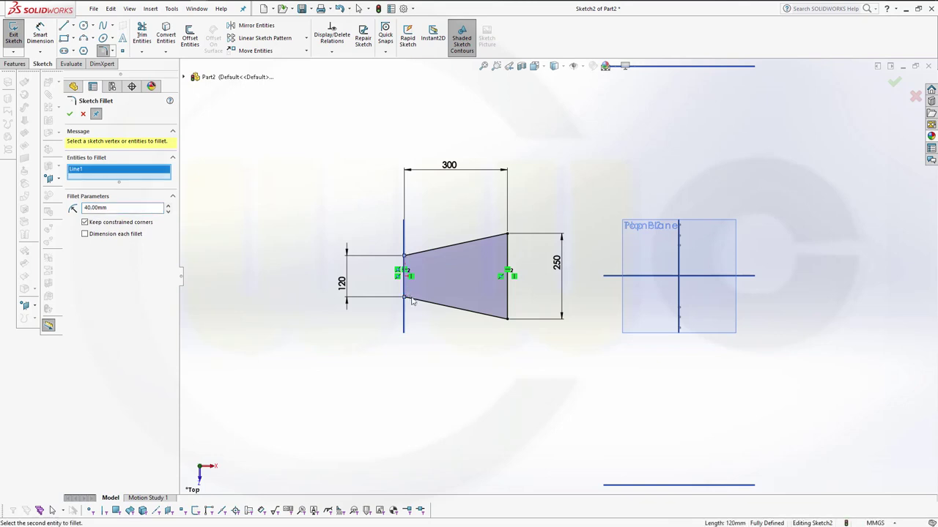
{"action": "left_click", "coordinate": [416, 302]}
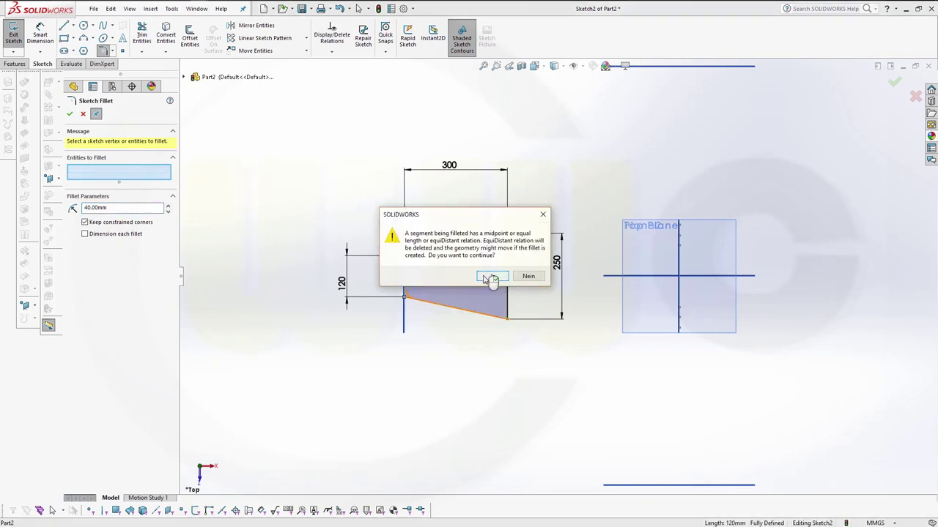
{"action": "left_click", "coordinate": [483, 279]}
{"action": "left_click", "coordinate": [406, 262]}
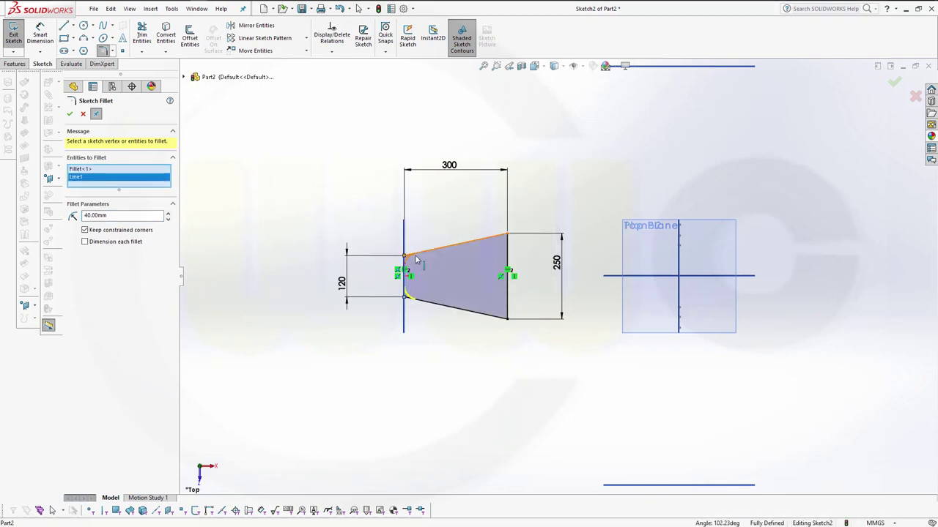
{"action": "left_click", "coordinate": [492, 276]}
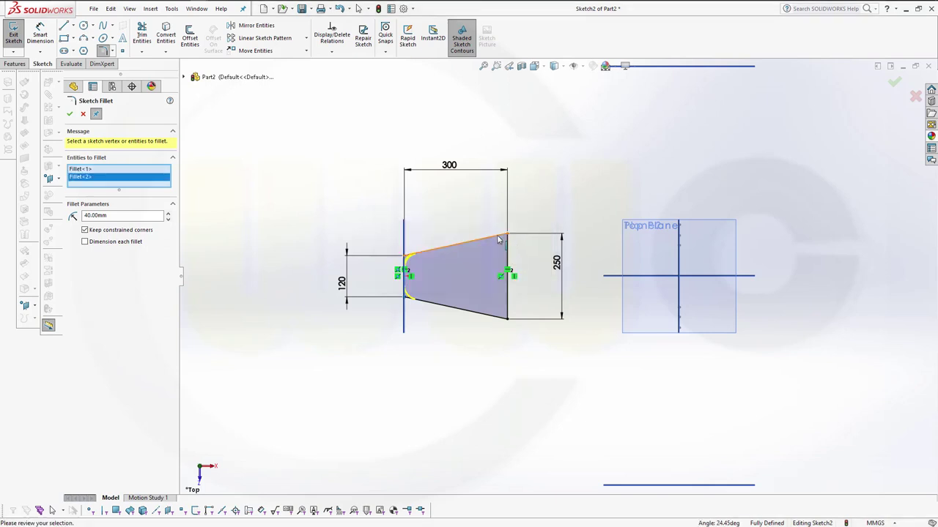
Fillet the two trapezoid corners at the 250 mm end with the same 40 mm radius and finish the sketch.
{"action": "left_click", "coordinate": [507, 250]}
{"action": "left_click", "coordinate": [498, 277]}
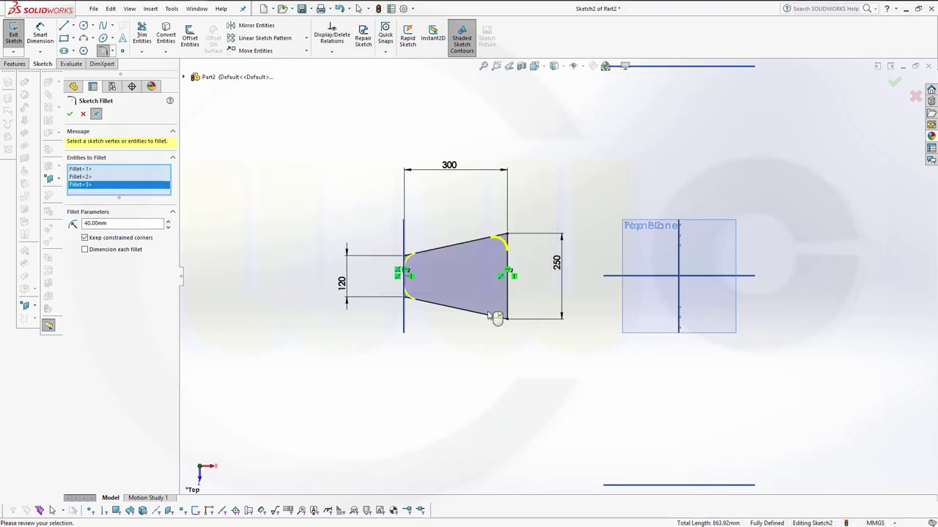
{"action": "left_click", "coordinate": [499, 314]}
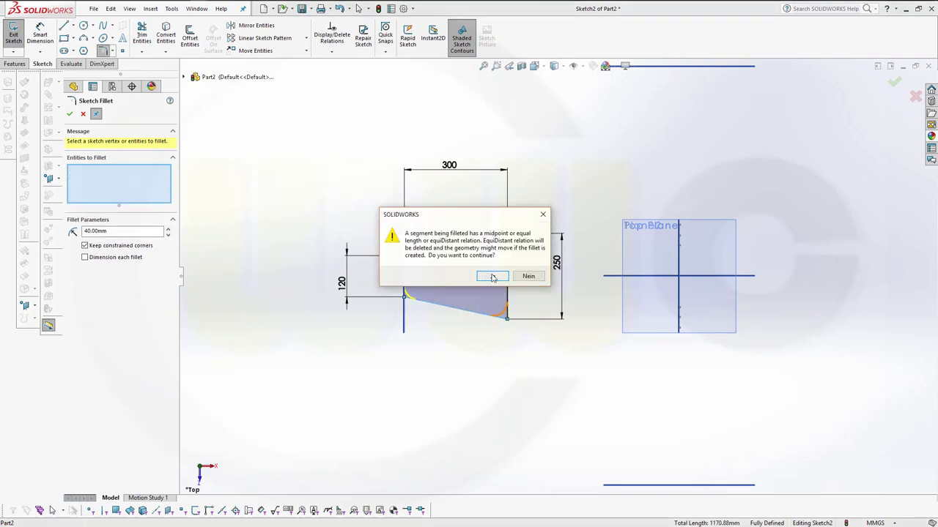
{"action": "left_click", "coordinate": [494, 276]}
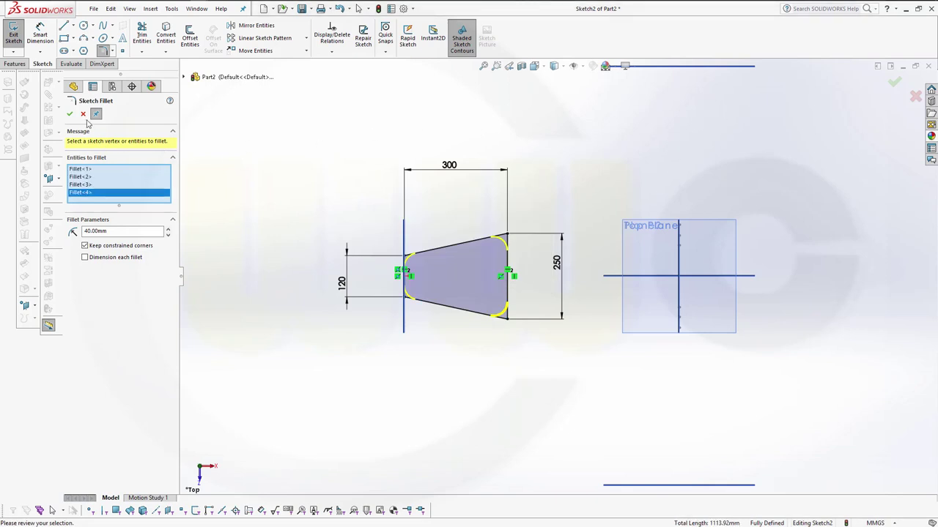
{"action": "right_click", "coordinate": [512, 147]}
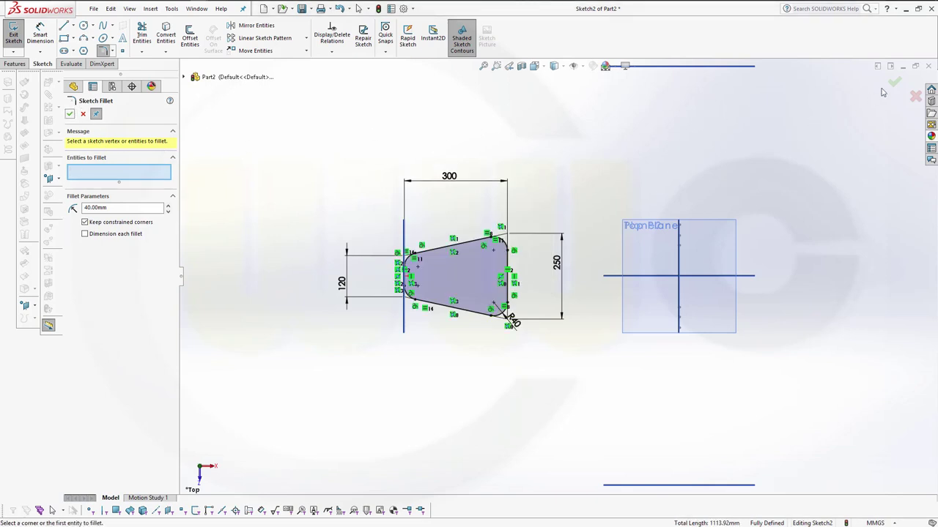
{"action": "left_click", "coordinate": [70, 114]}
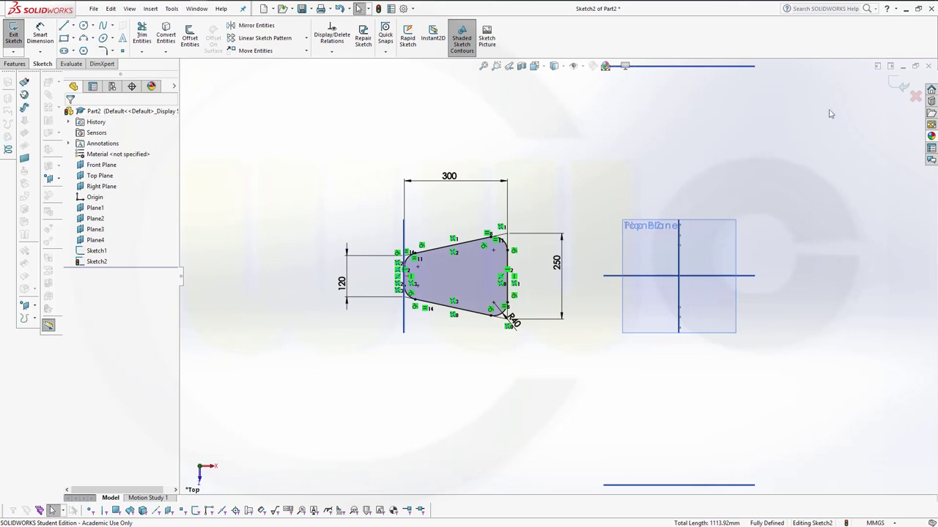
{"action": "left_click", "coordinate": [900, 87]}
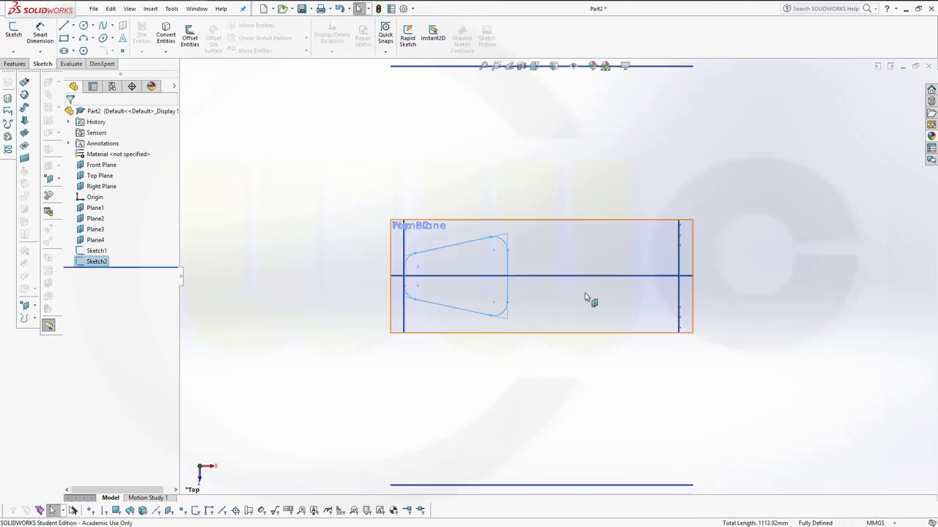
Extrude the rounded trapezoid sketch as a surface, Blind 20 mm in the reversed direction.
{"action": "middle_click_drag", "start_coordinate": [564, 292], "coordinate": [579, 202]}
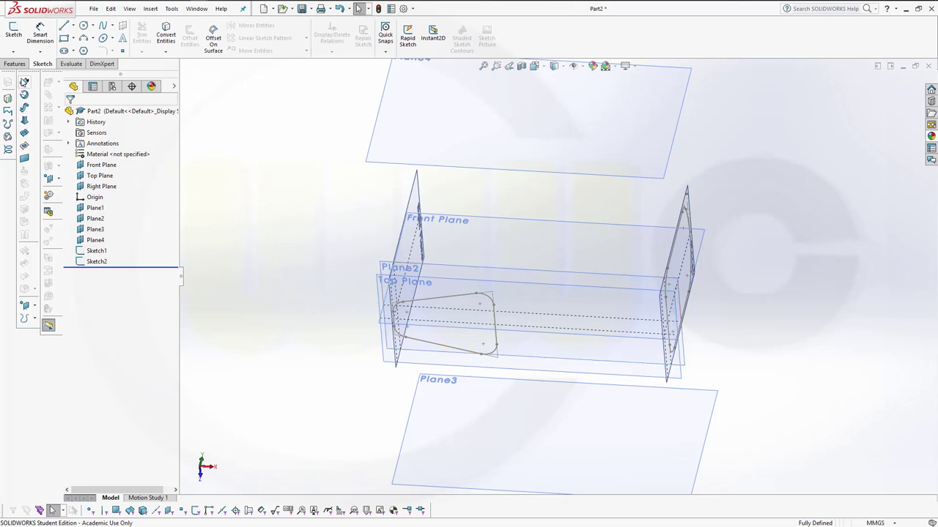
{"action": "left_click", "coordinate": [24, 82]}
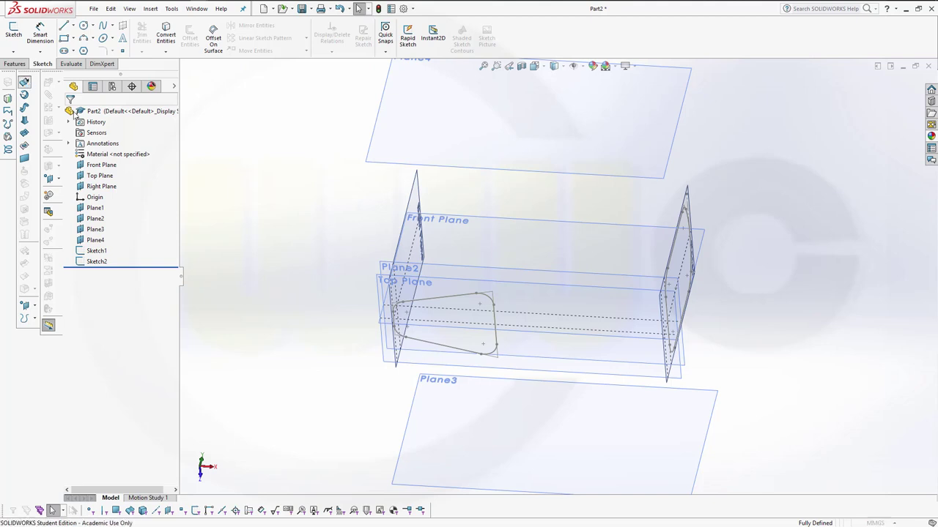
{"action": "left_click", "coordinate": [423, 346]}
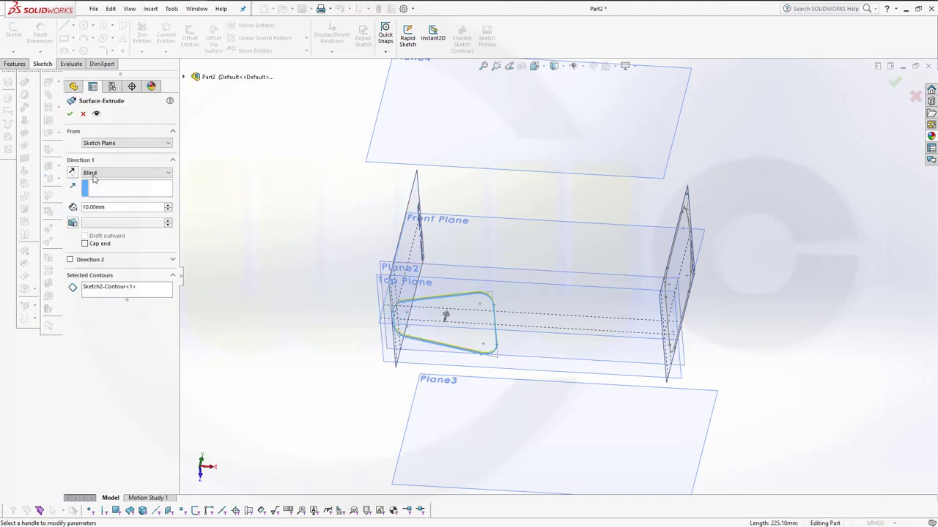
{"action": "left_click", "coordinate": [73, 173]}
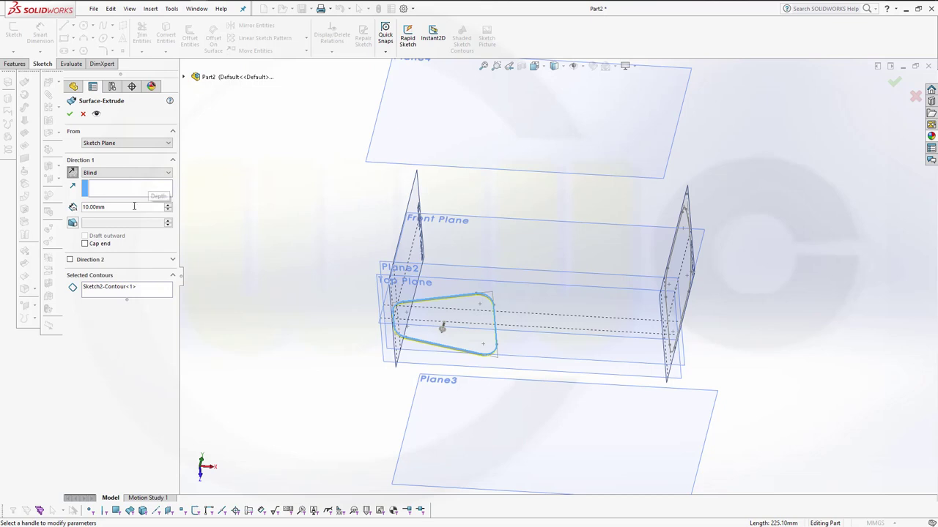
{"action": "double_click", "coordinate": [134, 207]}
{"action": "type", "text": "20"}
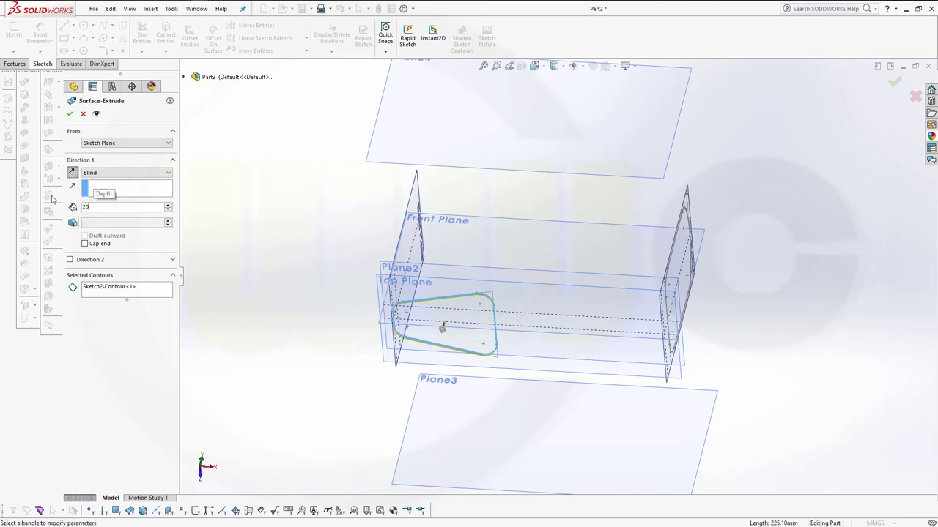
{"action": "key", "text": "Return"}
{"action": "left_click", "coordinate": [71, 113]}
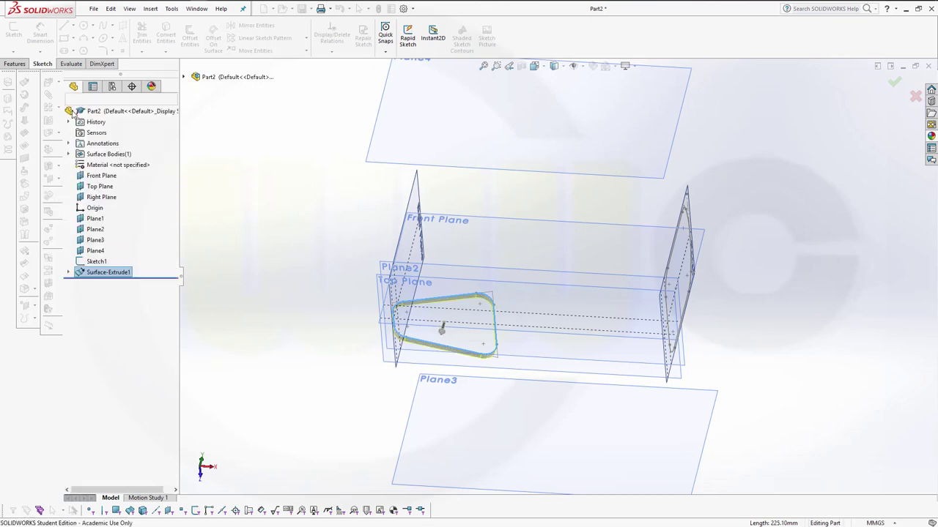
Extrude the arched profile on Plane1 as a surface, Blind 20 mm away from the trapezoid.
{"action": "left_click", "coordinate": [24, 83]}
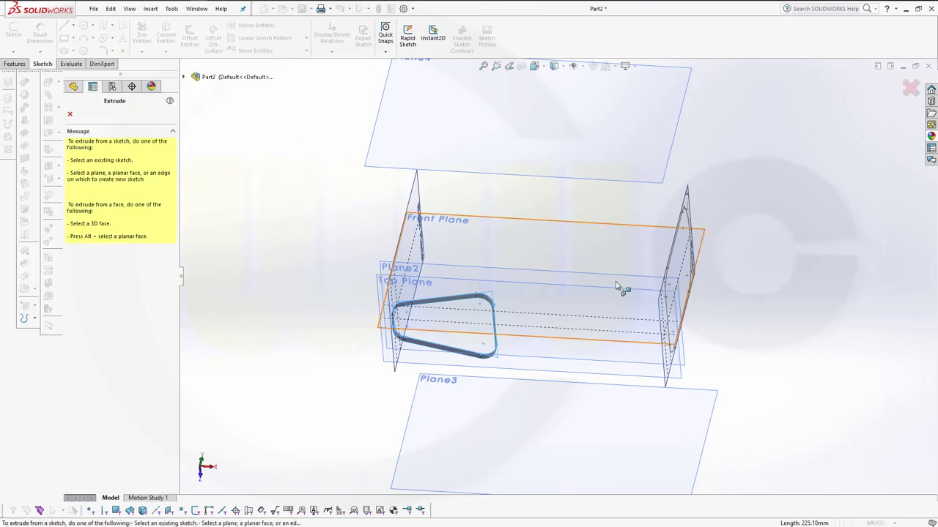
{"action": "left_click", "coordinate": [689, 225]}
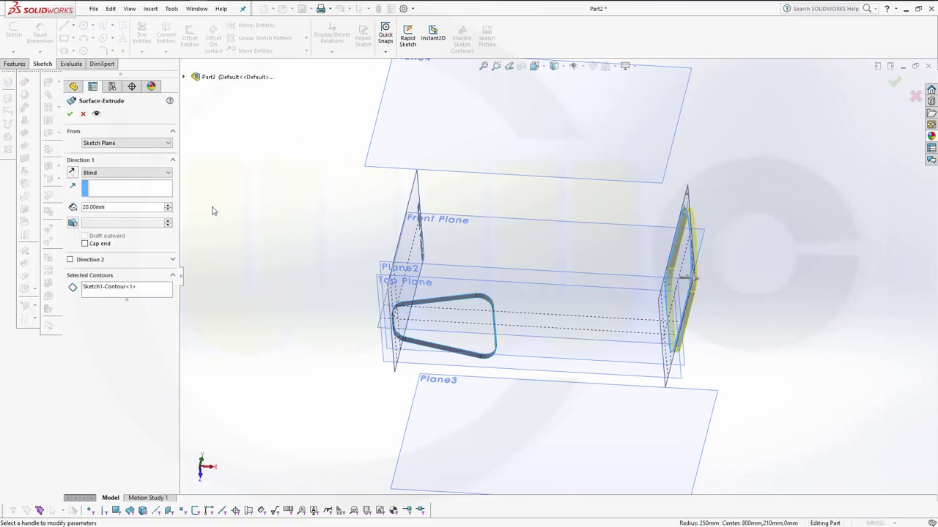
{"action": "left_click", "coordinate": [69, 114]}
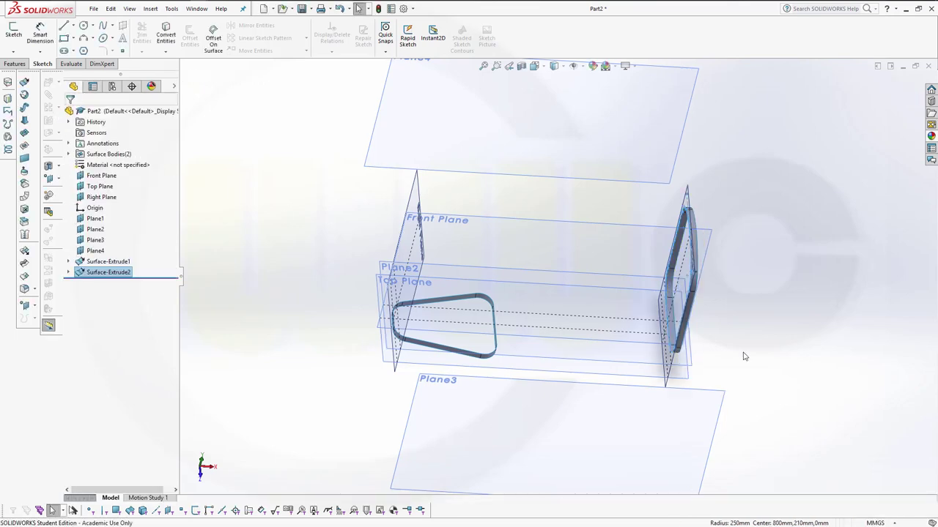
{"action": "middle_click_drag", "start_coordinate": [756, 345], "coordinate": [789, 309]}
{"action": "key", "text": "Escape"}
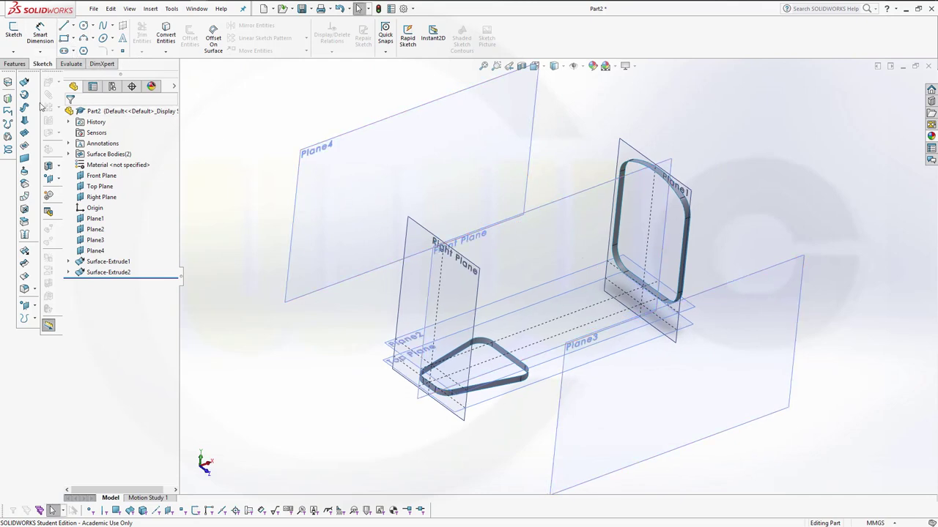
Set up a surface loft from the trapezoid strip's short-end edge to the arched strip's upper arc edge.
{"action": "left_click", "coordinate": [26, 121]}
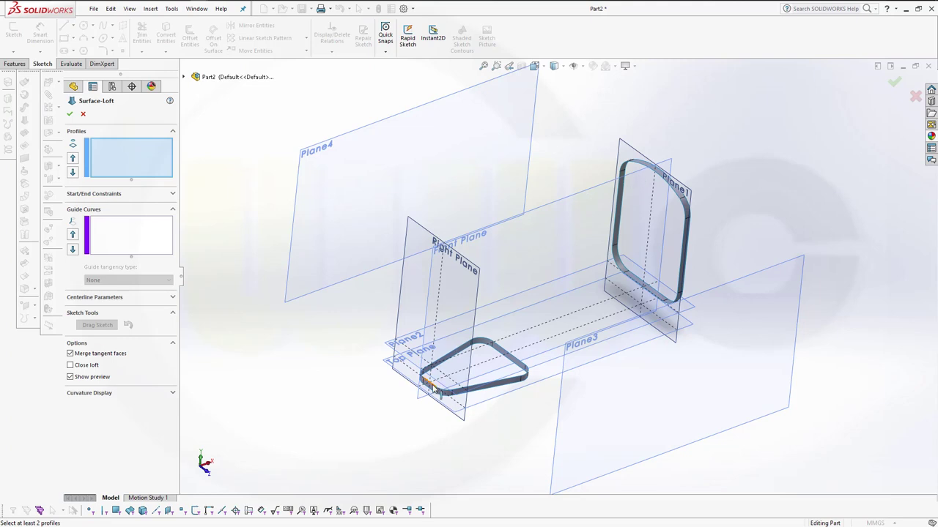
{"action": "left_click", "coordinate": [432, 389]}
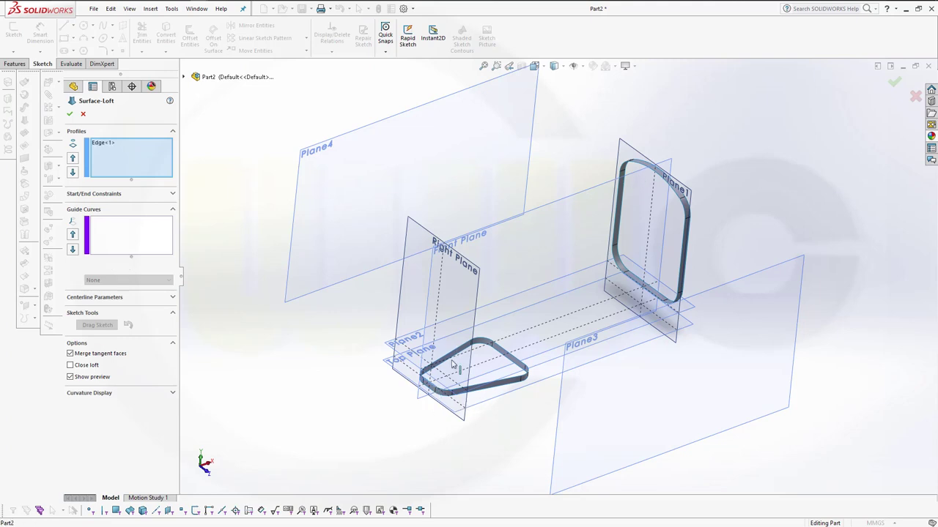
{"action": "left_click", "coordinate": [676, 192]}
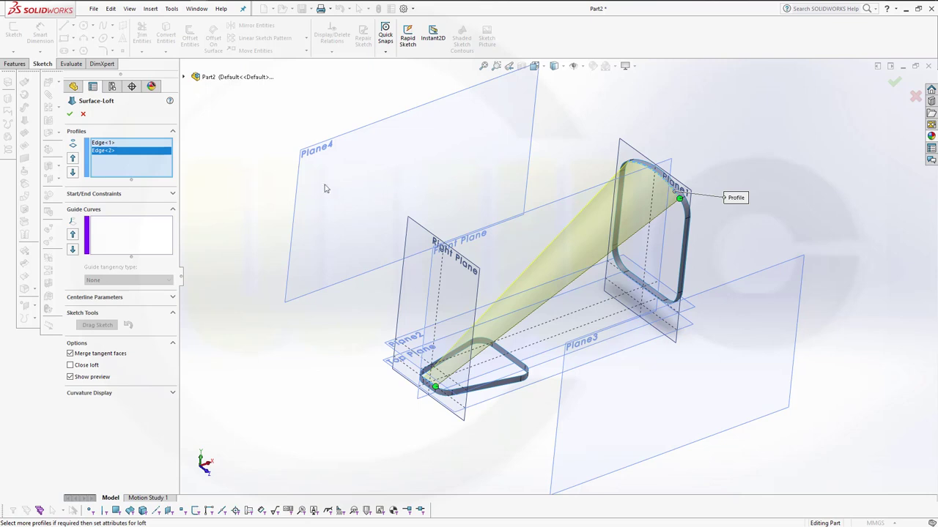
Set both the start and end constraints of the loft to Tangency To Face and complete it.
{"action": "left_click", "coordinate": [173, 195]}
{"action": "left_click", "coordinate": [168, 216]}
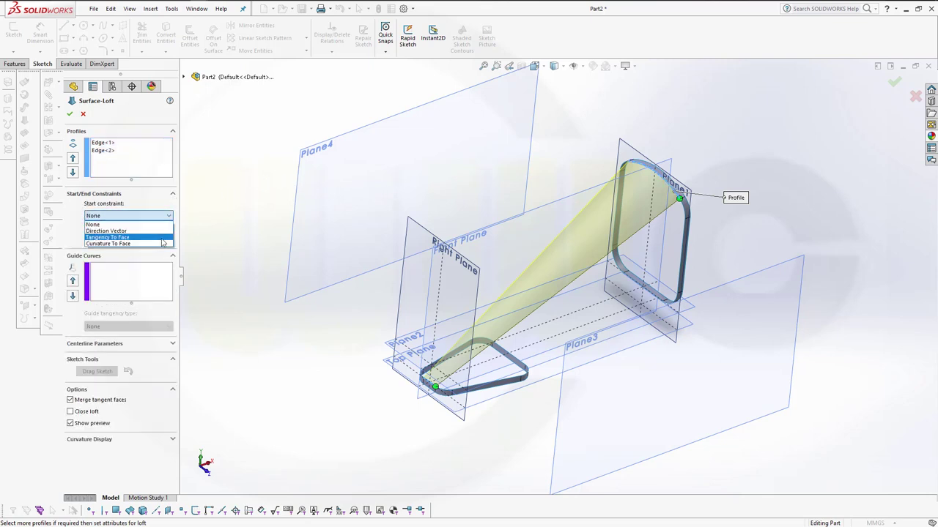
{"action": "left_click", "coordinate": [162, 238]}
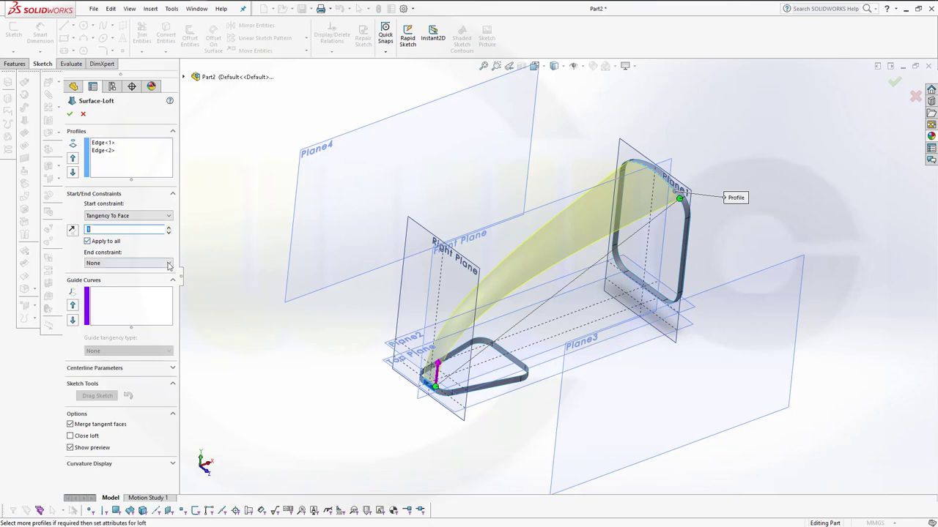
{"action": "left_click", "coordinate": [168, 263]}
{"action": "left_click", "coordinate": [146, 293]}
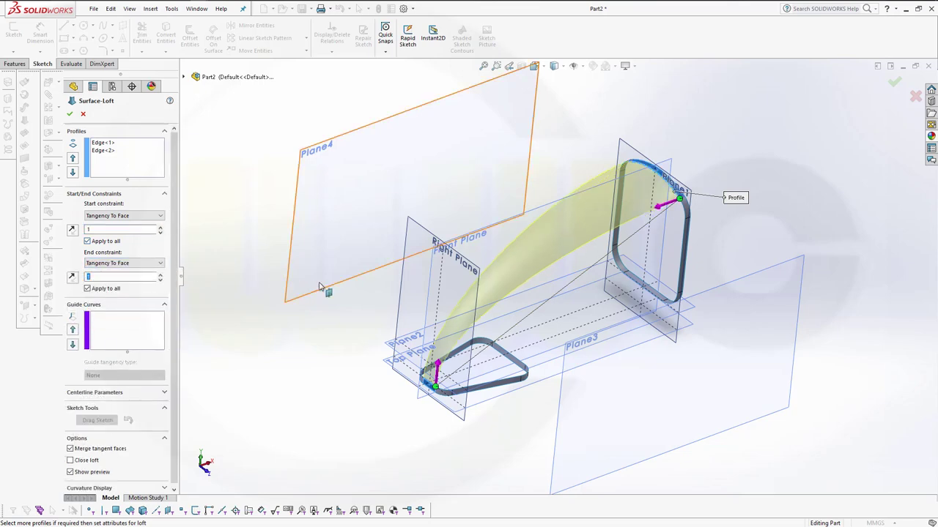
{"action": "middle_click_drag", "start_coordinate": [363, 304], "coordinate": [319, 242]}
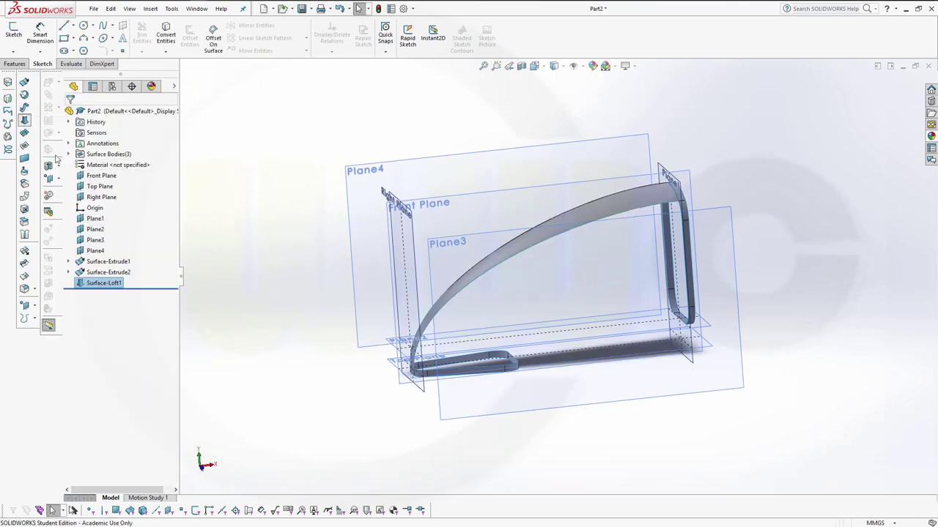
Set up a surface loft from the trapezoid strip's wide-end edge to the arched strip's straight lower edge, removing the preselected surface body.
{"action": "left_click", "coordinate": [24, 121]}
{"action": "scroll", "coordinate": [539, 337], "scroll_direction": "down", "scroll_amount": 5}
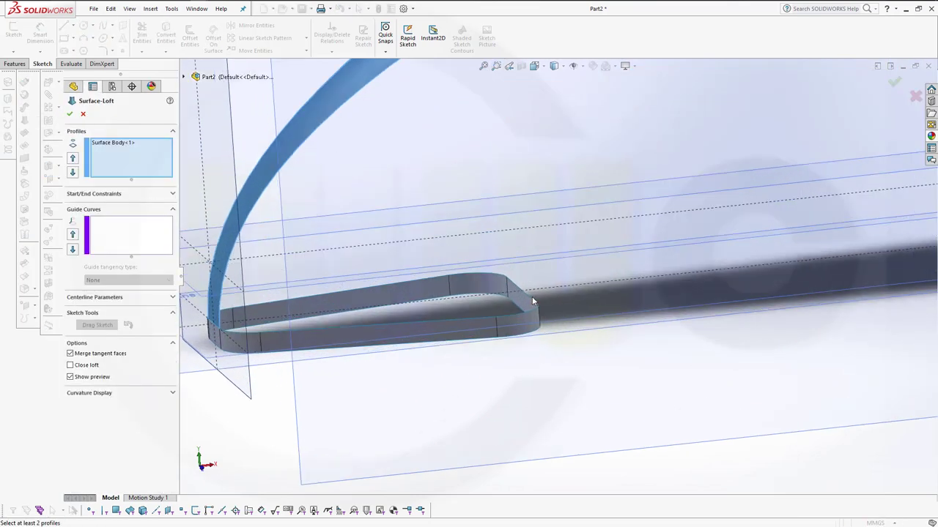
{"action": "left_click", "coordinate": [527, 299]}
{"action": "scroll", "coordinate": [684, 281], "scroll_direction": "up", "scroll_amount": 3}
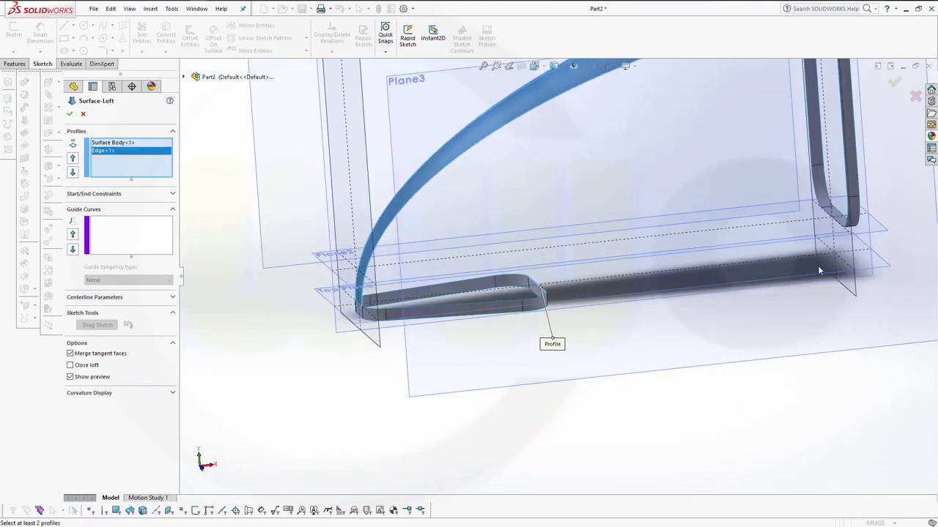
{"action": "left_click", "coordinate": [839, 224]}
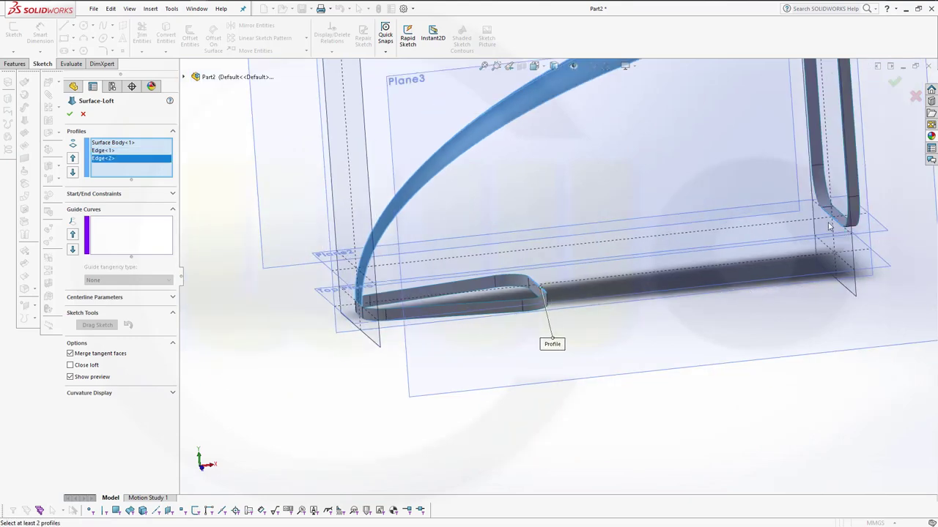
{"action": "left_click", "coordinate": [130, 144]}
{"action": "right_click", "coordinate": [130, 144]}
{"action": "left_click", "coordinate": [147, 160]}
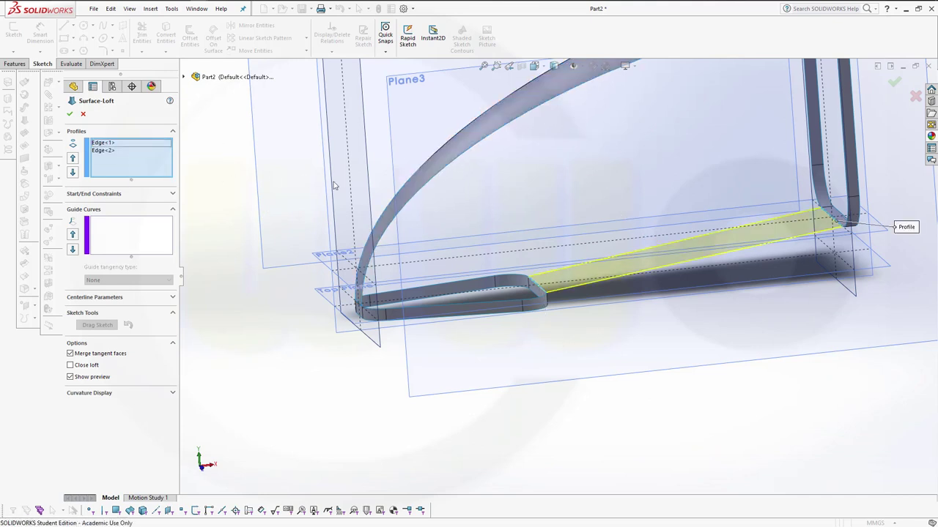
Set the lower loft's start and end constraints to Tangency To Face and complete it.
{"action": "left_click", "coordinate": [172, 195]}
{"action": "left_click", "coordinate": [168, 217]}
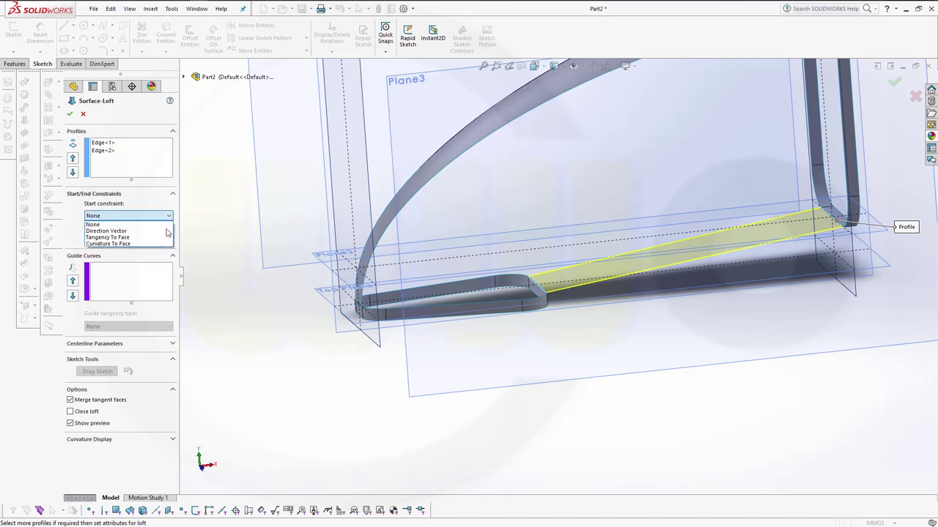
{"action": "left_click", "coordinate": [167, 242]}
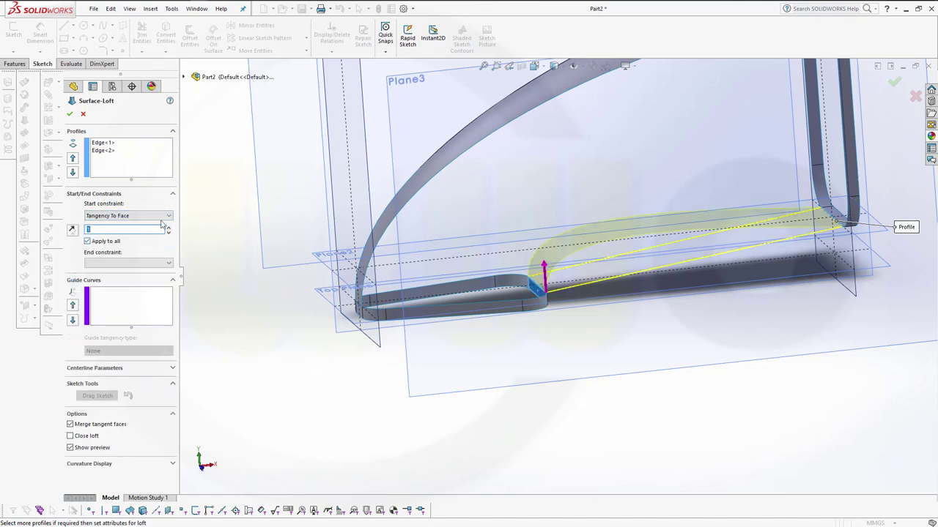
{"action": "left_click", "coordinate": [167, 264]}
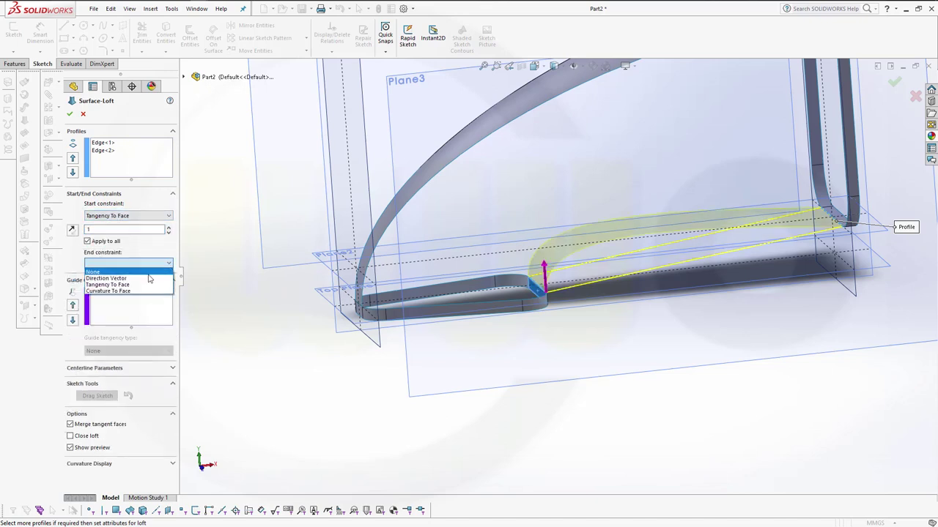
{"action": "left_click", "coordinate": [147, 288]}
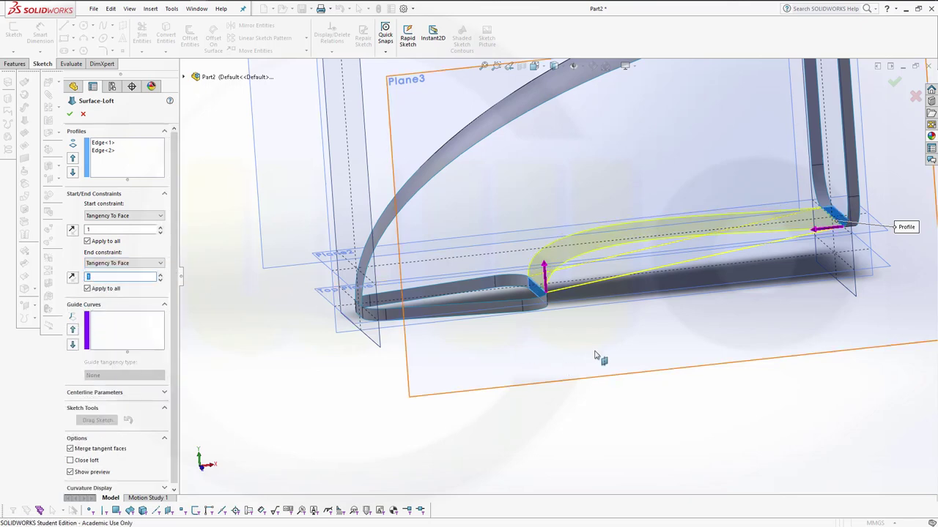
{"action": "middle_click_drag", "start_coordinate": [600, 356], "coordinate": [596, 325]}
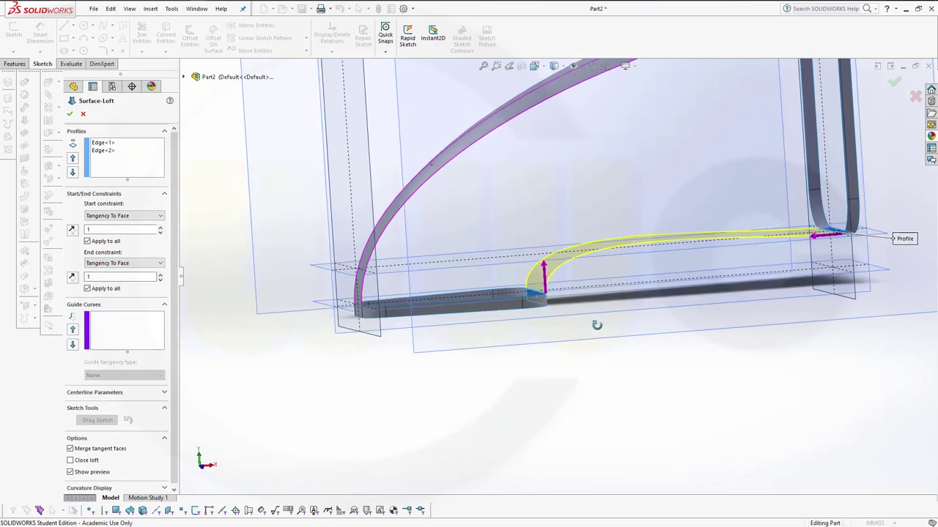
{"action": "left_click", "coordinate": [70, 114]}
Set up a surface loft between the facing side edges of the lower and upper lofted surfaces, removing the preselected surface body.
{"action": "middle_click_drag", "start_coordinate": [598, 340], "coordinate": [607, 388]}
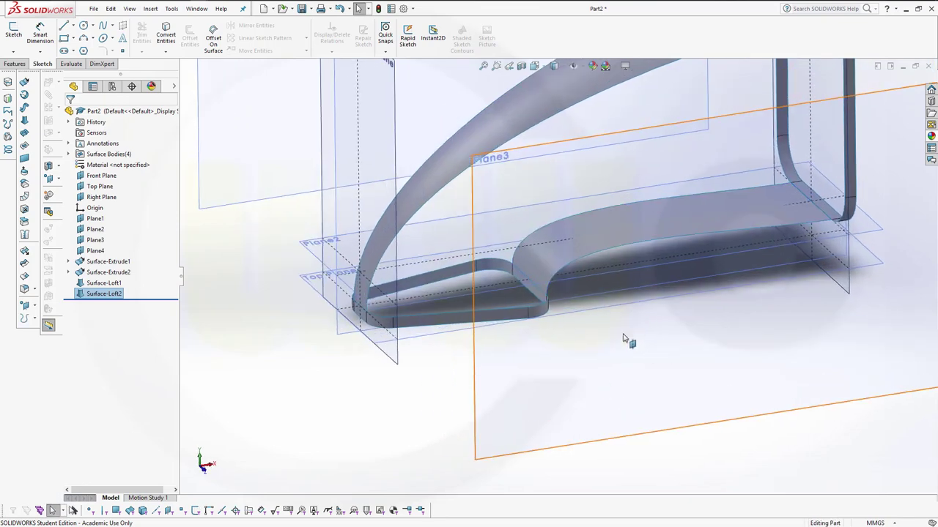
{"action": "middle_click_drag", "start_coordinate": [649, 321], "coordinate": [623, 378]}
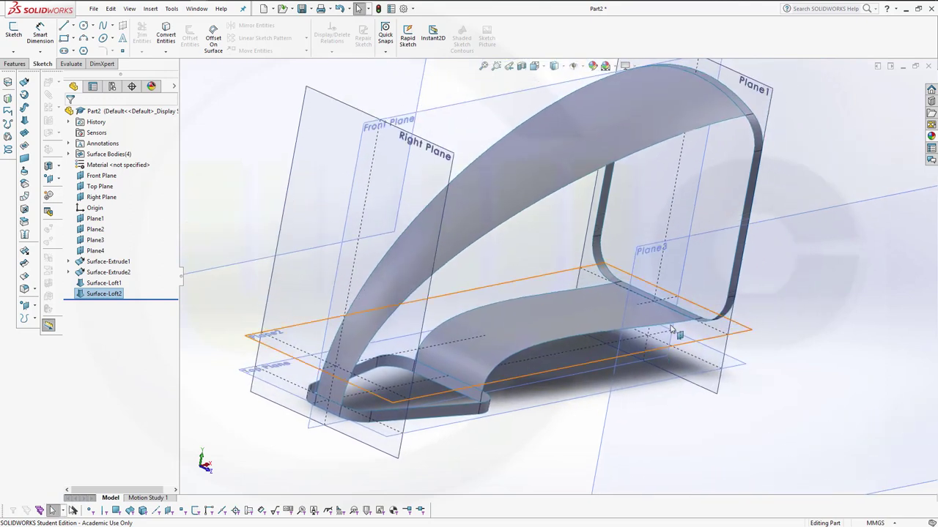
{"action": "left_click", "coordinate": [24, 121]}
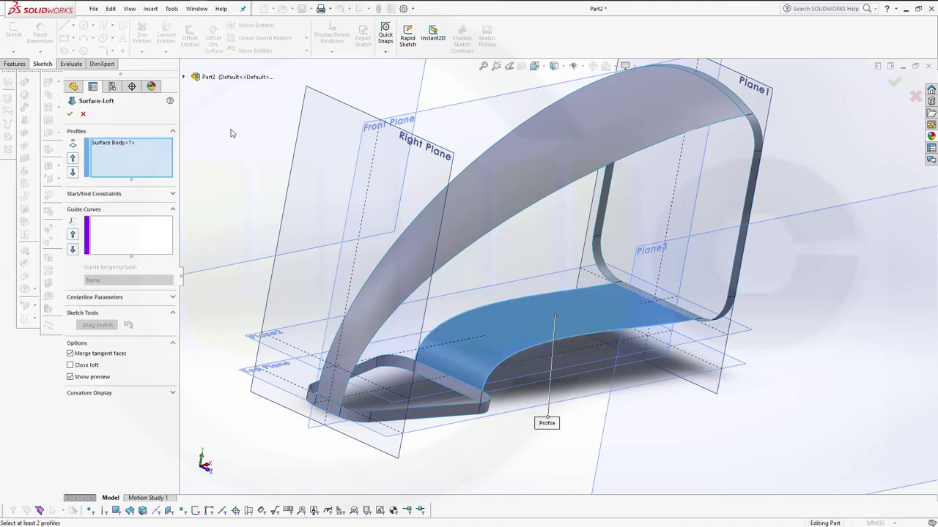
{"action": "left_click", "coordinate": [134, 144]}
{"action": "right_click", "coordinate": [136, 144]}
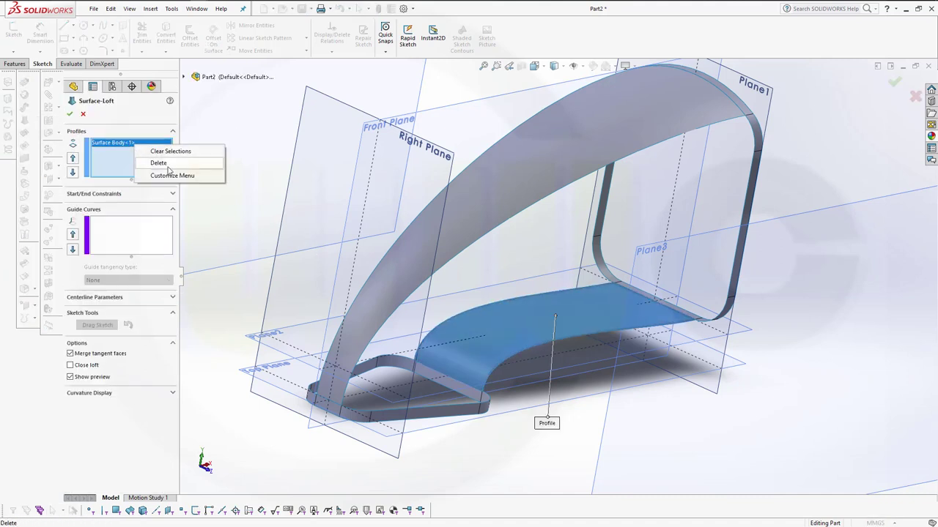
{"action": "left_click", "coordinate": [177, 168]}
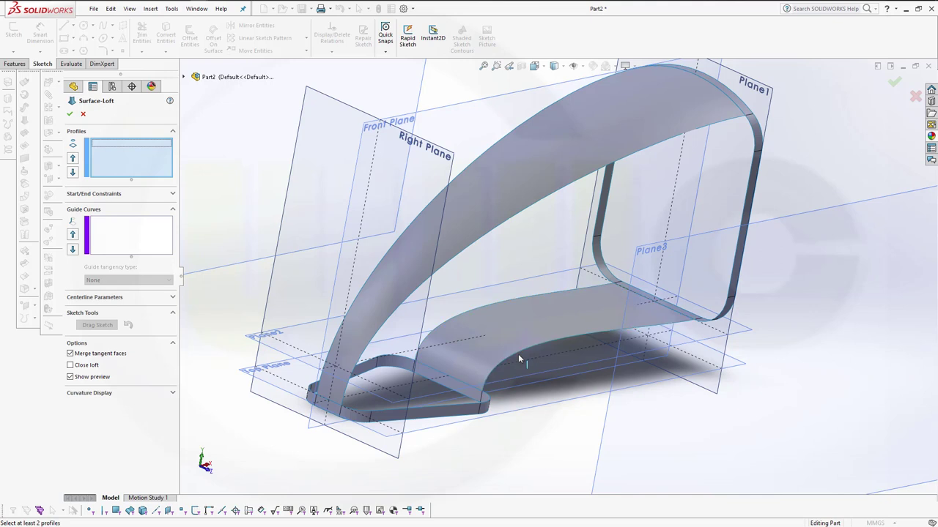
{"action": "left_click", "coordinate": [515, 354]}
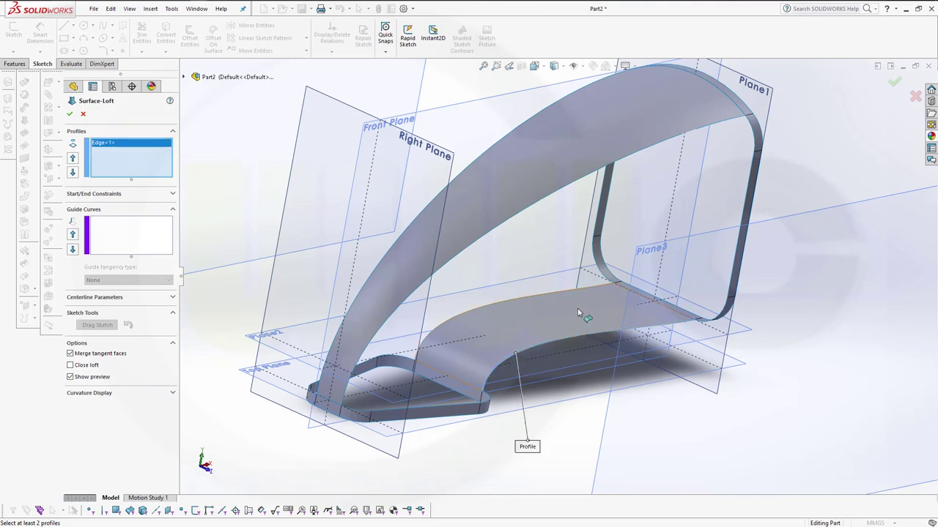
{"action": "left_click", "coordinate": [511, 220]}
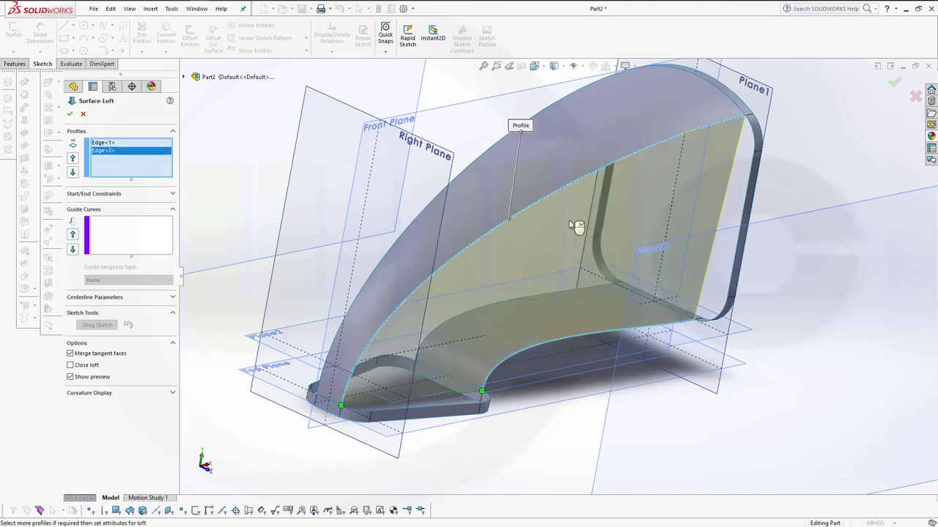
Set both the start and end constraints of the side loft to Tangency To Face.
{"action": "left_click", "coordinate": [173, 194]}
{"action": "left_click", "coordinate": [168, 216]}
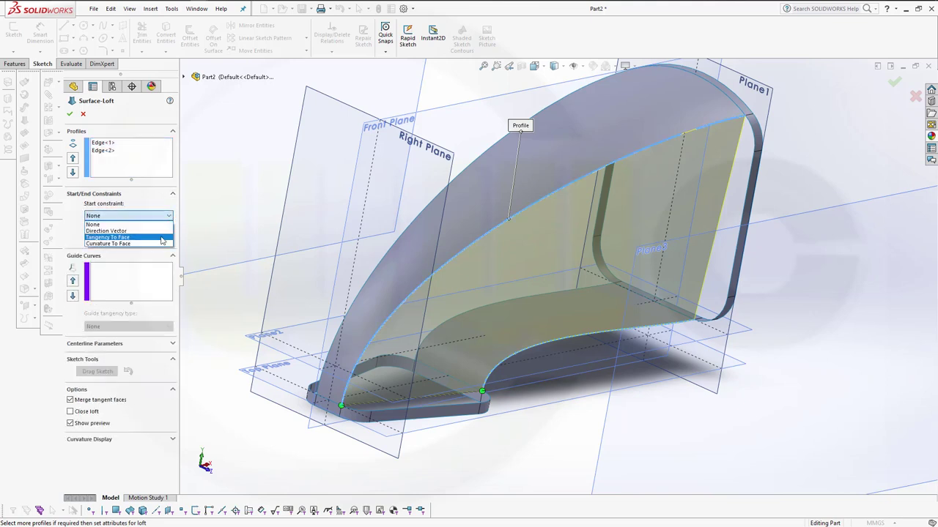
{"action": "left_click", "coordinate": [162, 238]}
{"action": "left_click", "coordinate": [170, 264]}
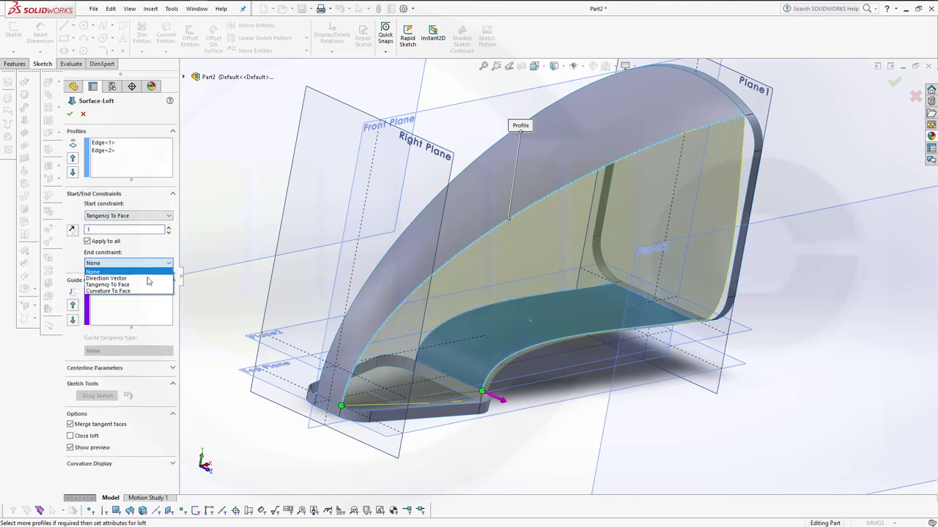
{"action": "left_click", "coordinate": [149, 287]}
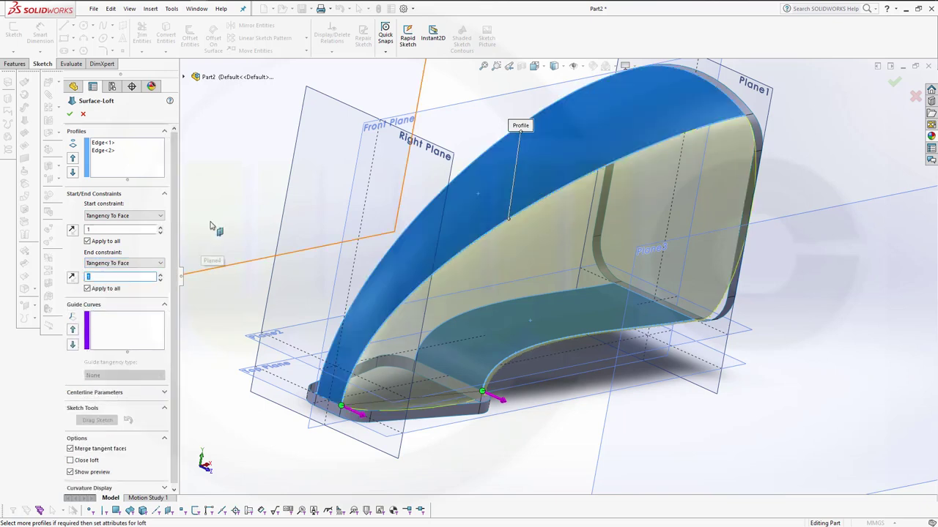
Add the trapezoid strip's straight side edge and its two adjoining corner edges as one guide curve group, set to Tangency To Face.
{"action": "left_click", "coordinate": [126, 329]}
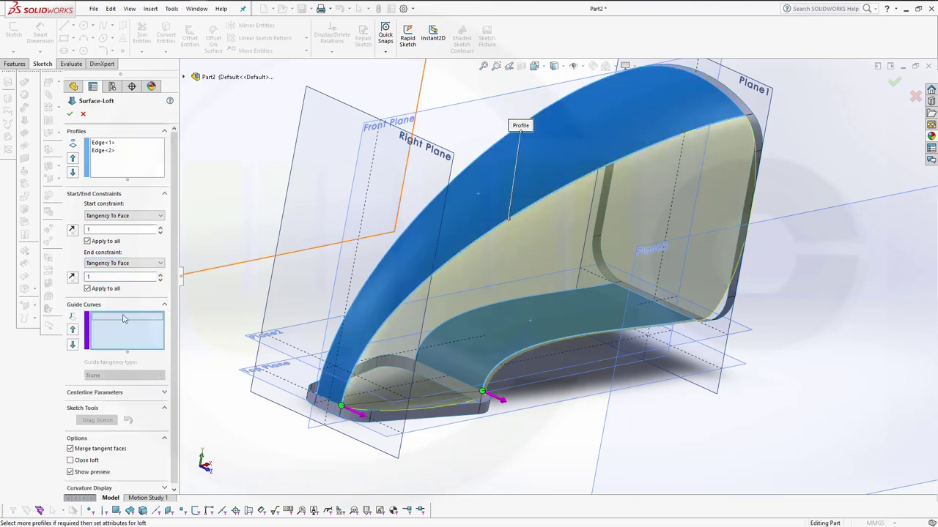
{"action": "right_click", "coordinate": [210, 326]}
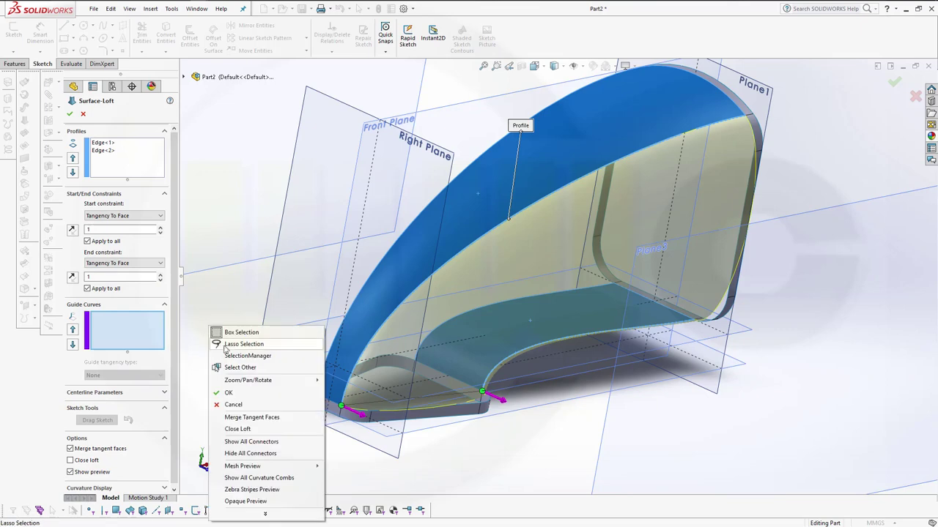
{"action": "left_click", "coordinate": [229, 356]}
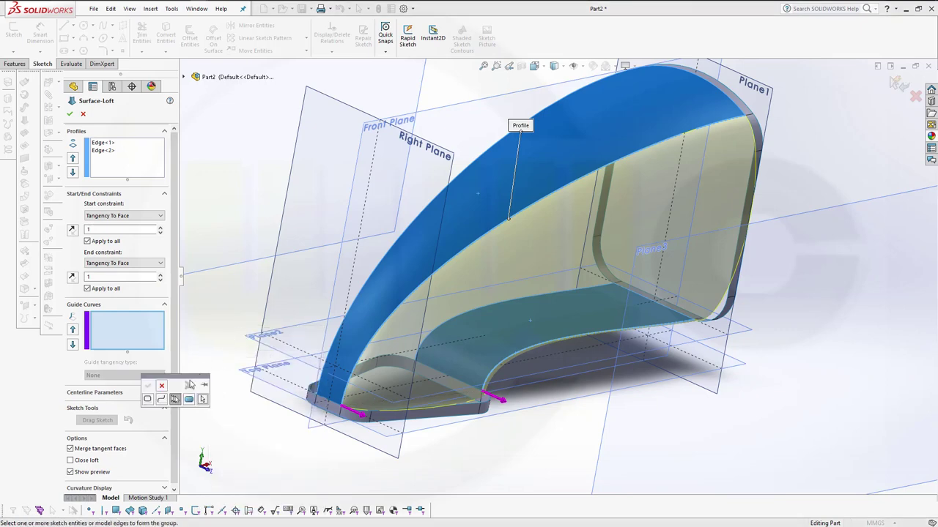
{"action": "left_click", "coordinate": [175, 400]}
{"action": "scroll", "coordinate": [396, 461], "scroll_direction": "down", "scroll_amount": 3}
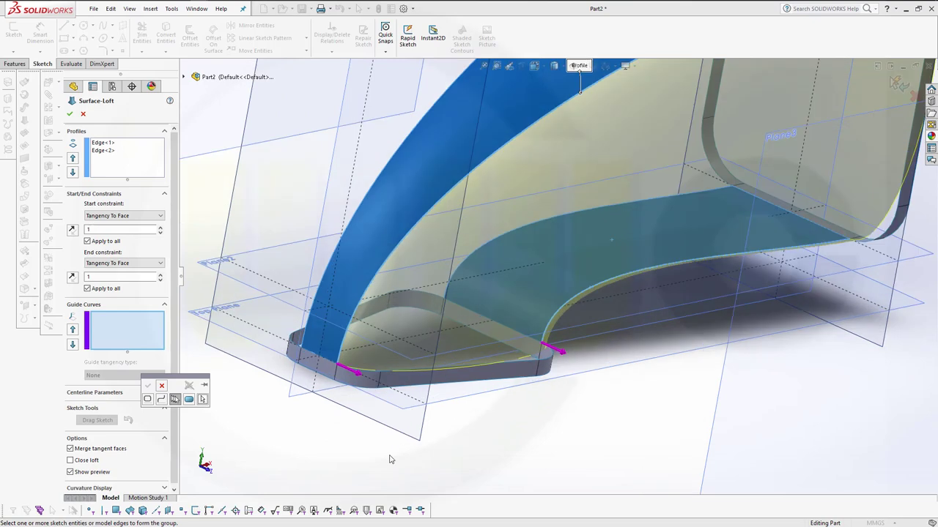
{"action": "left_click", "coordinate": [368, 375]}
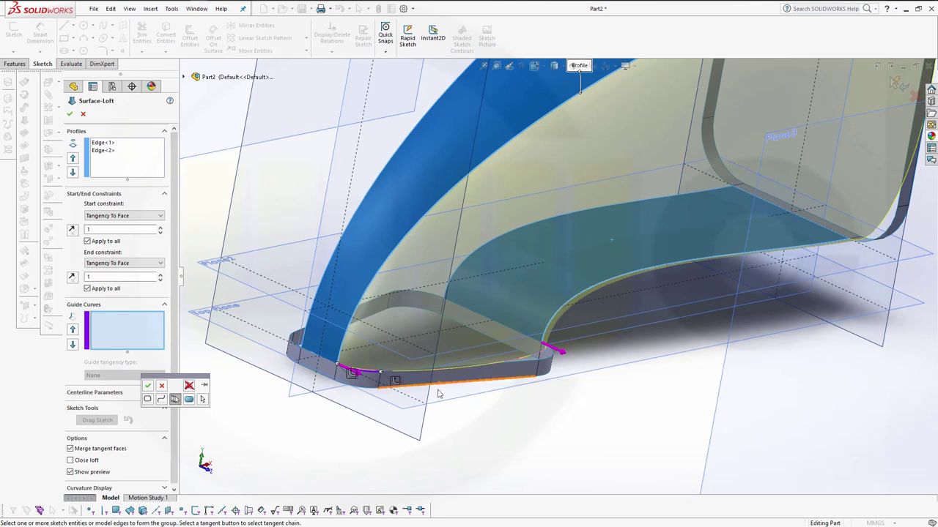
{"action": "left_click", "coordinate": [510, 367]}
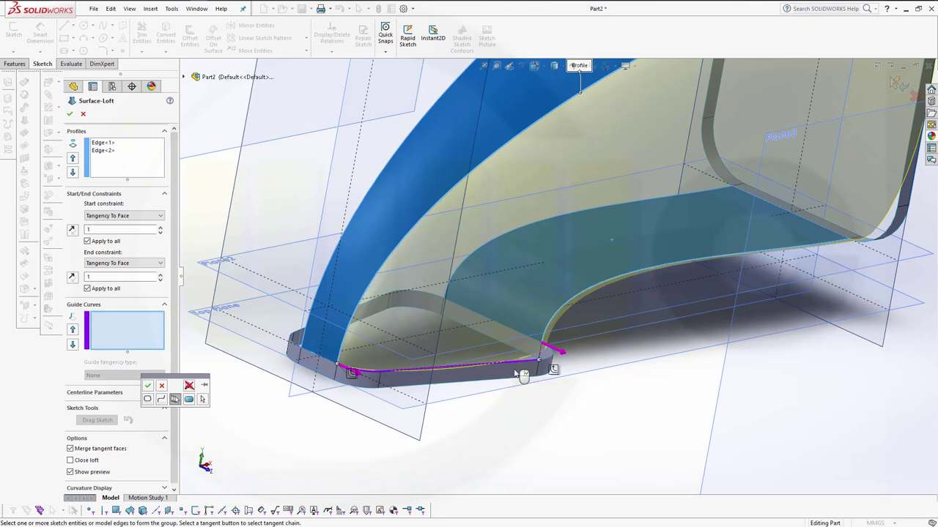
{"action": "left_click", "coordinate": [547, 362]}
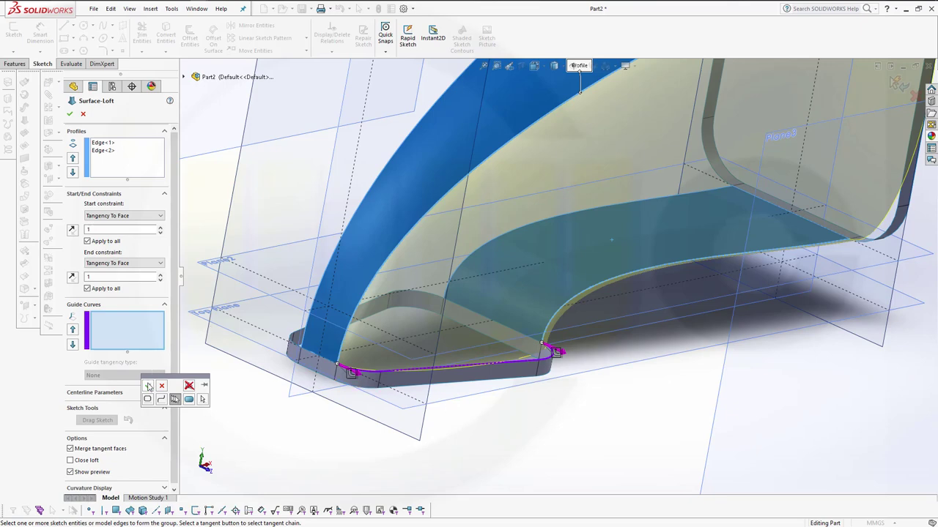
{"action": "left_click", "coordinate": [149, 386]}
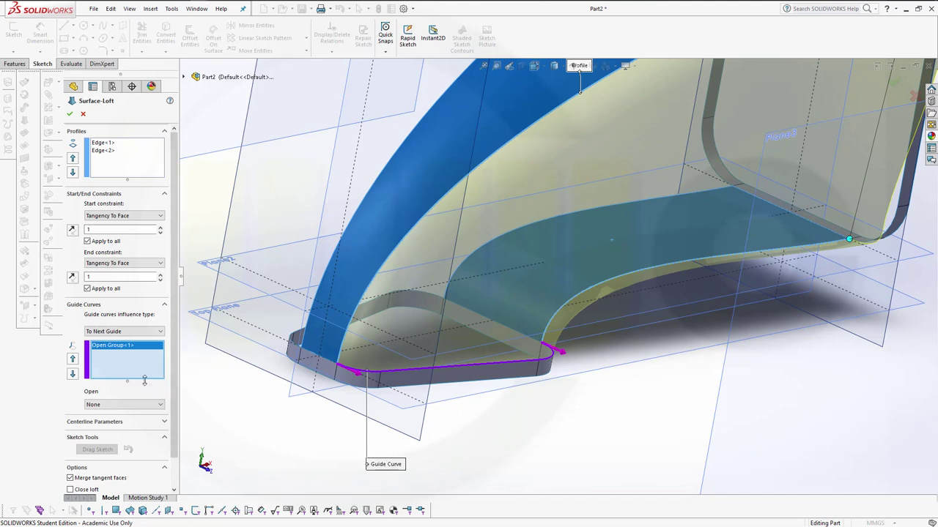
{"action": "left_click", "coordinate": [161, 409]}
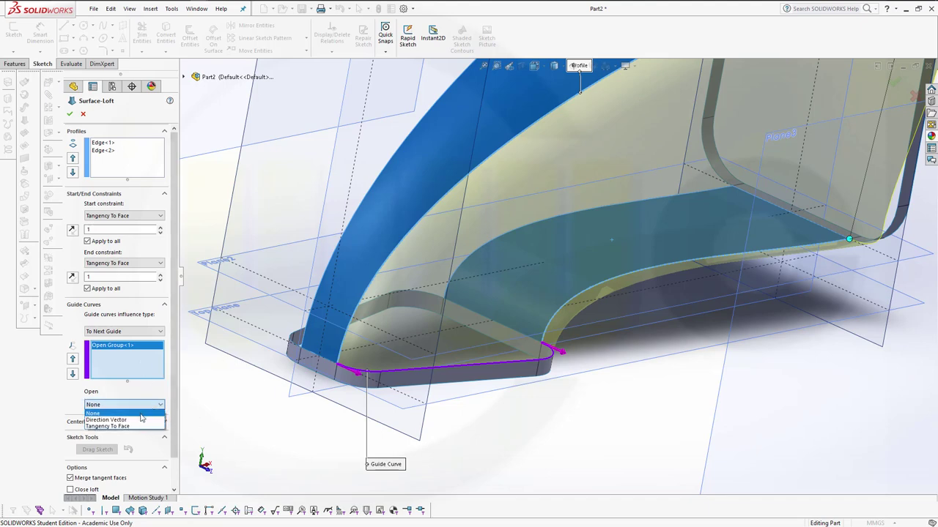
{"action": "left_click", "coordinate": [139, 432]}
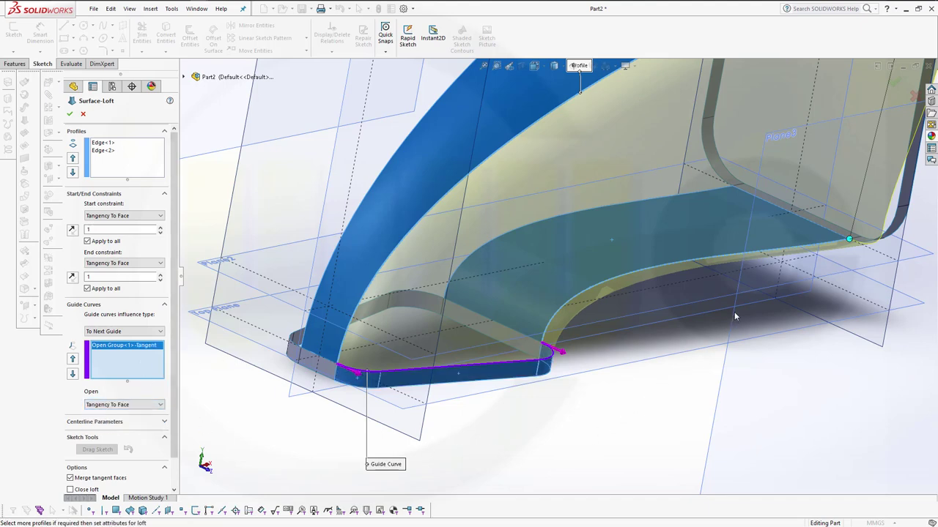
Add the rear frame's vertical side edge and its two corner edges as a second guide curve group and complete the side loft.
{"action": "middle_click_drag", "start_coordinate": [709, 324], "coordinate": [601, 387], "text": "ctrl"}
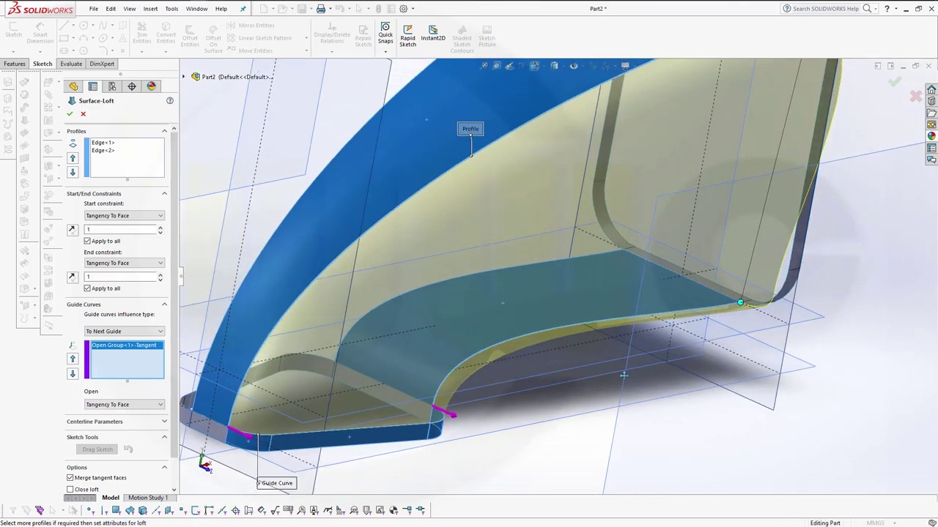
{"action": "right_click", "coordinate": [674, 436]}
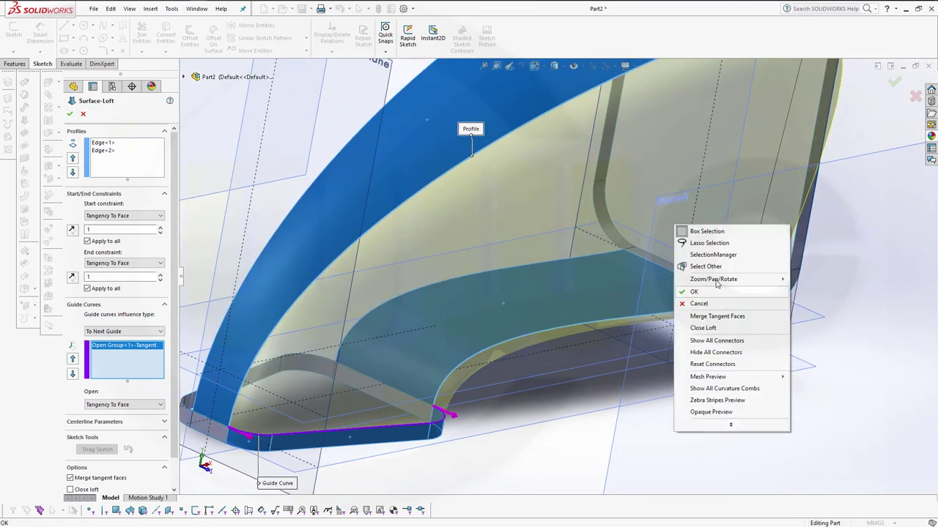
{"action": "left_click", "coordinate": [713, 255]}
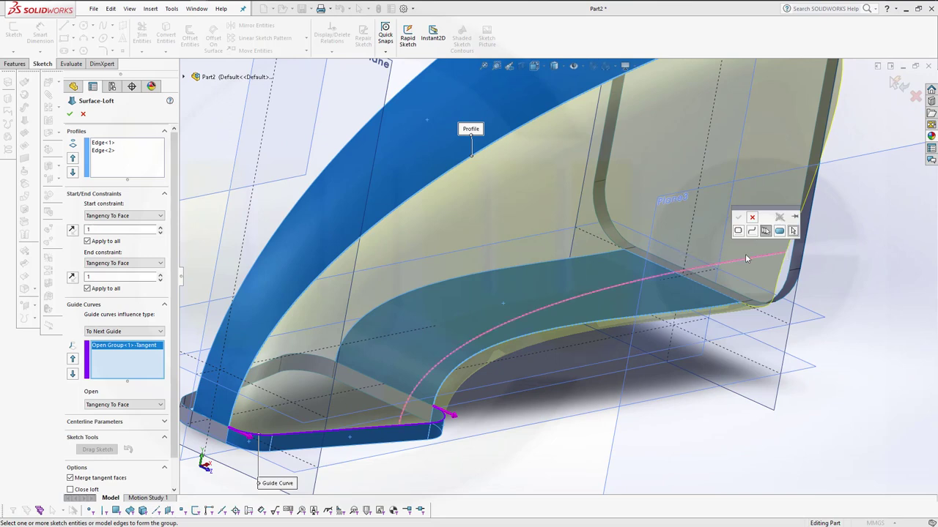
{"action": "left_click_drag", "start_coordinate": [767, 212], "coordinate": [852, 353]}
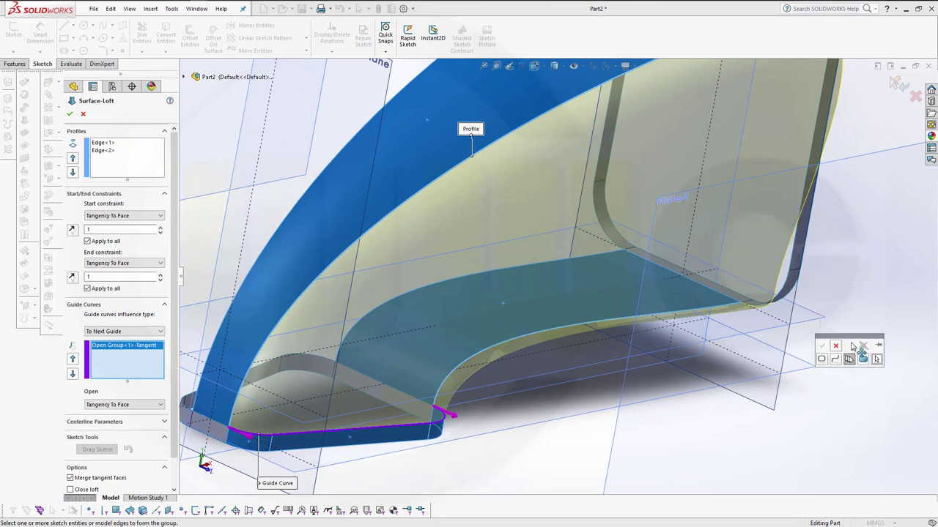
{"action": "key", "text": "f"}
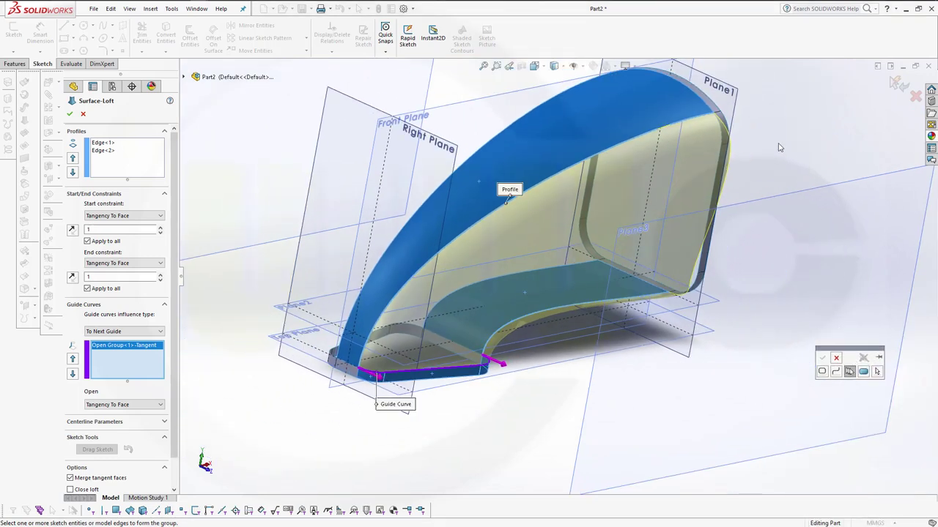
{"action": "left_click", "coordinate": [721, 139]}
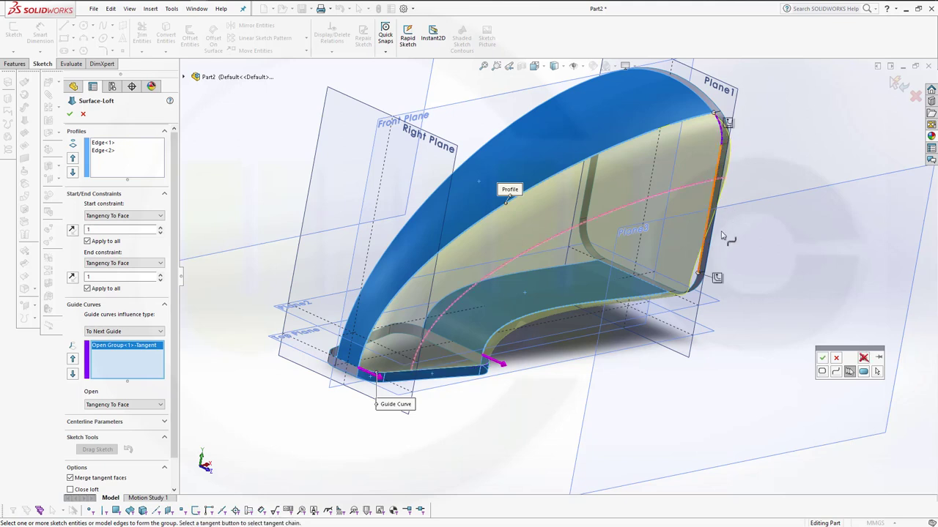
{"action": "left_click", "coordinate": [717, 177]}
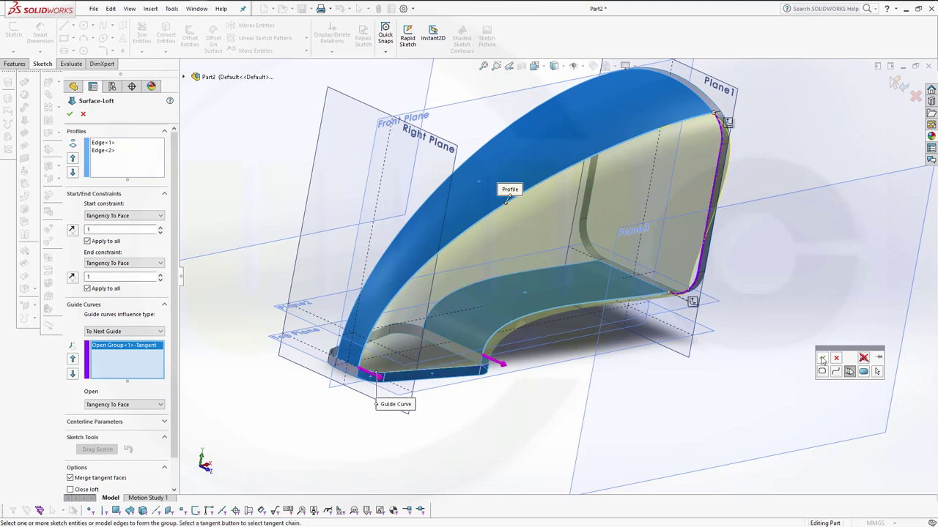
{"action": "left_click", "coordinate": [822, 358]}
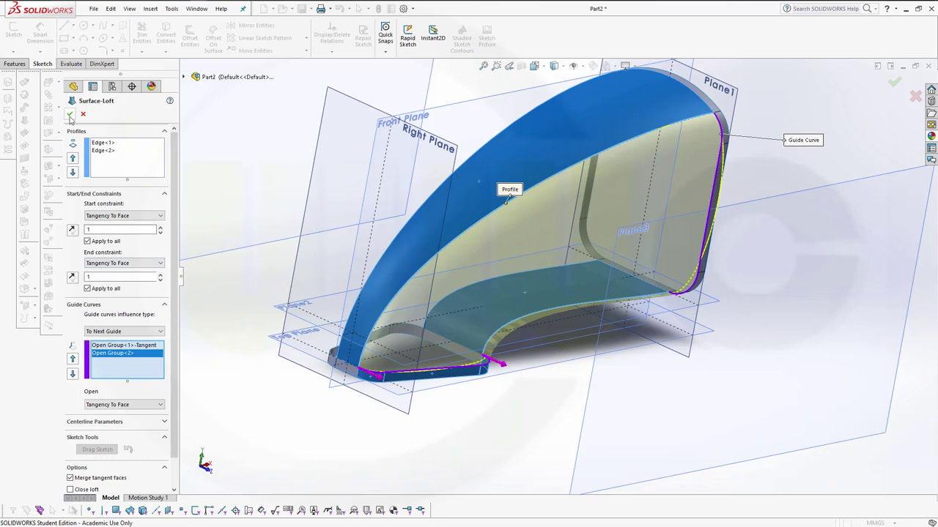
{"action": "key", "text": "Return"}
Set up a surface loft between the lower and upper lofts' edges on the nose's other open side, removing the preselected surface body.
{"action": "middle_click_drag", "start_coordinate": [774, 381], "coordinate": [703, 366]}
{"action": "middle_click_drag", "start_coordinate": [349, 339], "coordinate": [586, 367]}
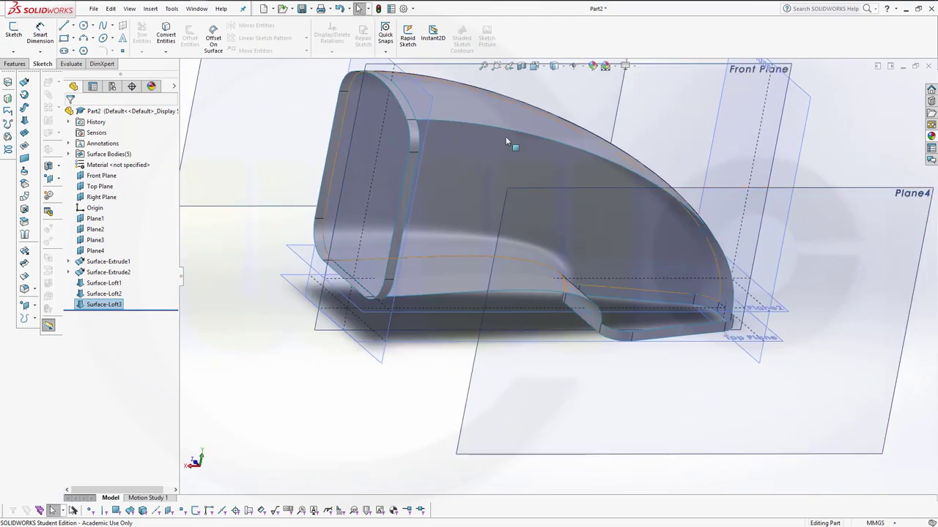
{"action": "left_click", "coordinate": [27, 122]}
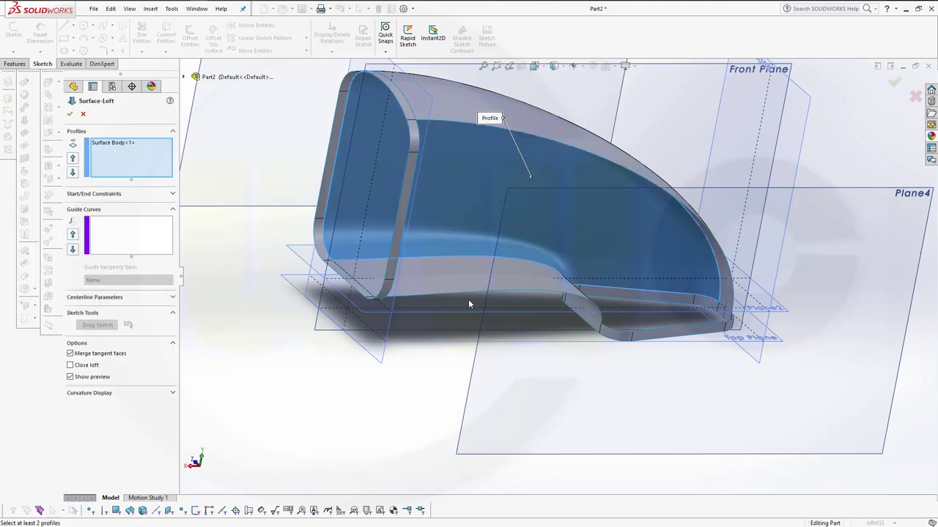
{"action": "left_click", "coordinate": [106, 143]}
{"action": "right_click", "coordinate": [108, 145]}
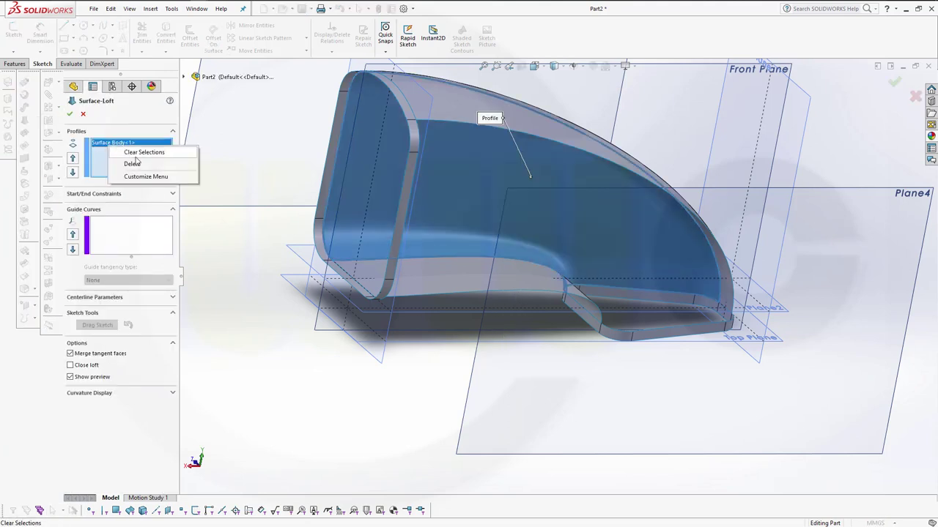
{"action": "left_click", "coordinate": [133, 164]}
{"action": "left_click", "coordinate": [527, 292]}
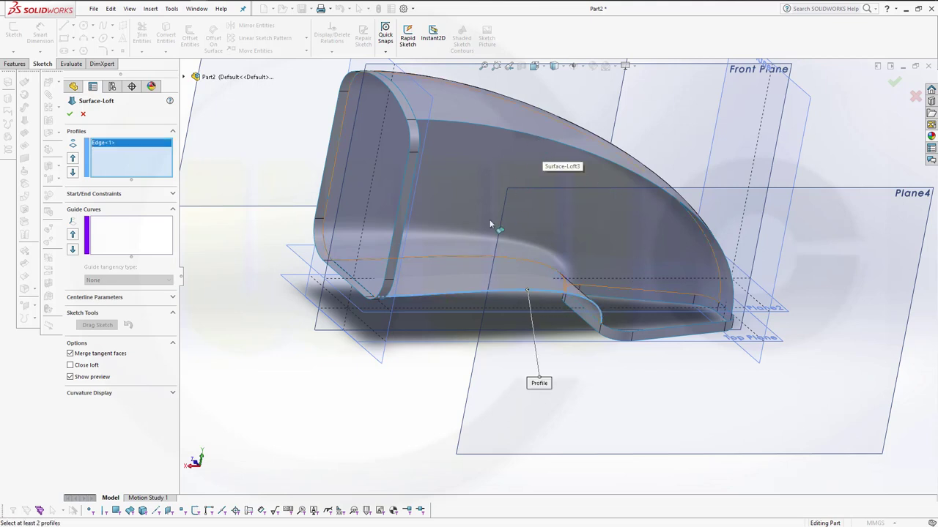
{"action": "middle_click_drag", "start_coordinate": [490, 219], "coordinate": [472, 130]}
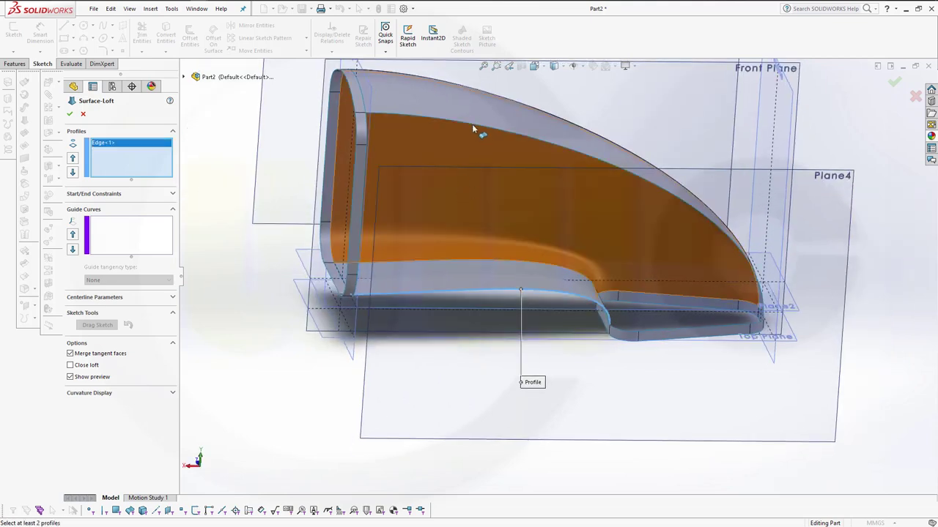
{"action": "left_click", "coordinate": [467, 121]}
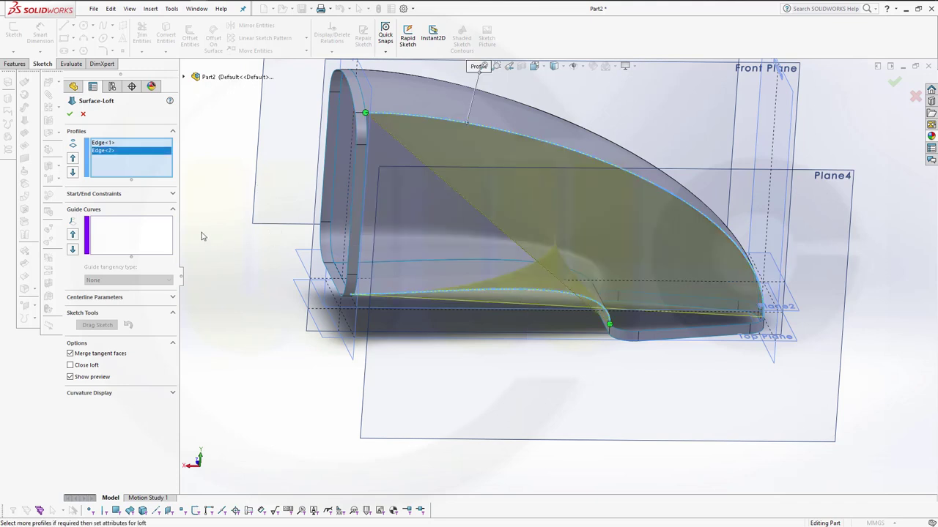
Set the start and end constraints of this second side loft to Tangency To Face.
{"action": "left_click", "coordinate": [172, 193]}
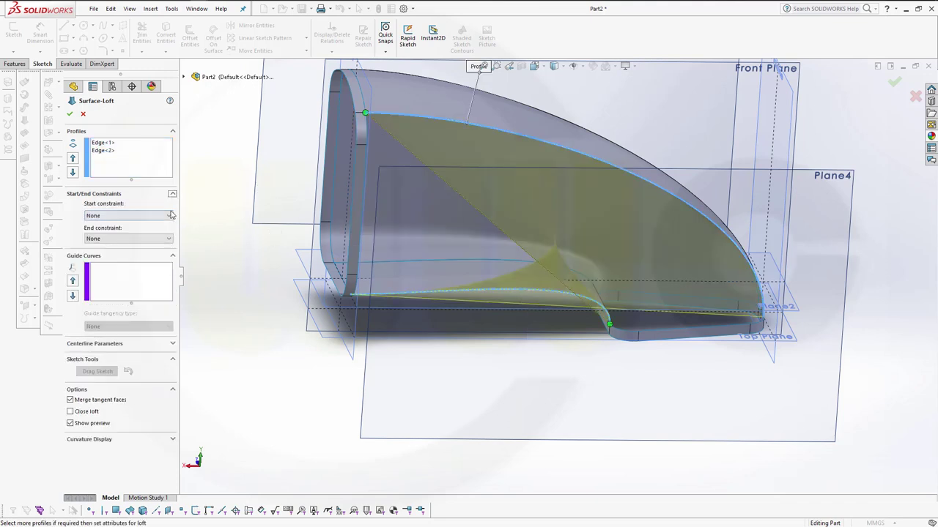
{"action": "left_click", "coordinate": [153, 215]}
{"action": "left_click", "coordinate": [155, 237]}
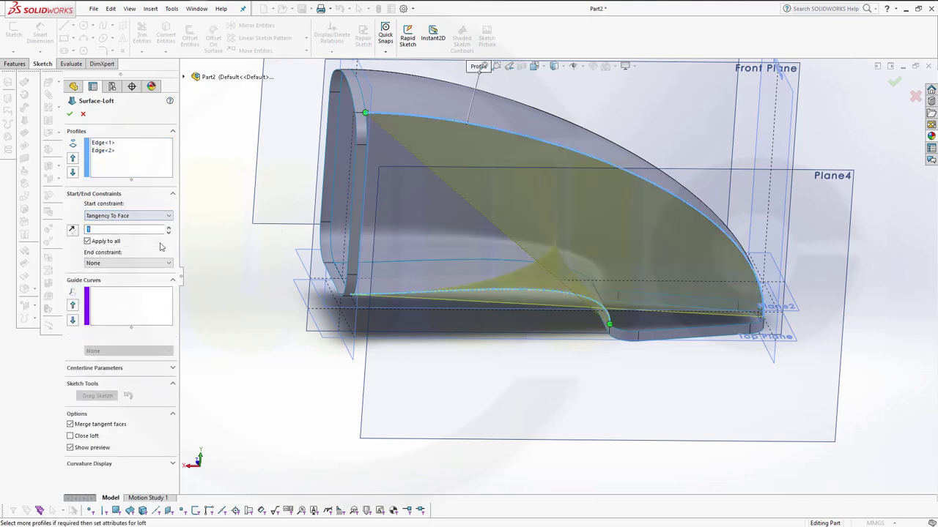
{"action": "left_click", "coordinate": [169, 263]}
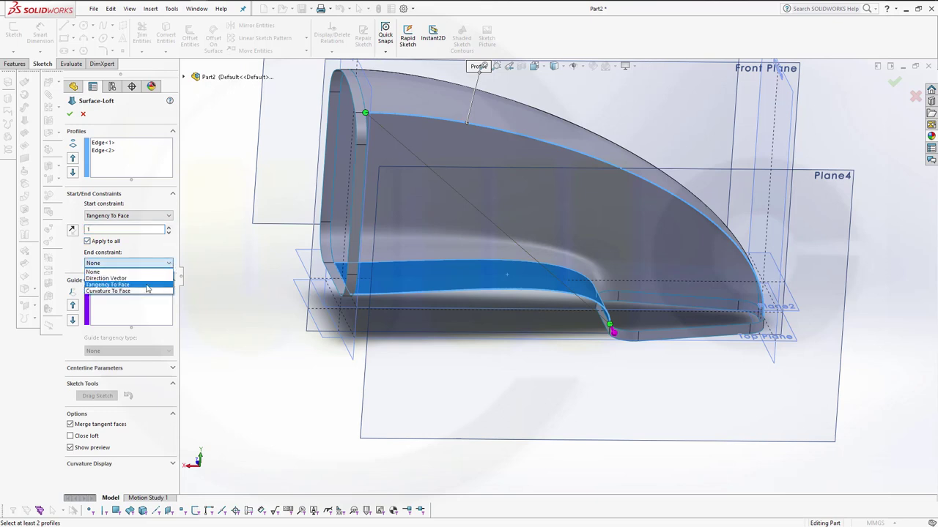
{"action": "left_click", "coordinate": [150, 285]}
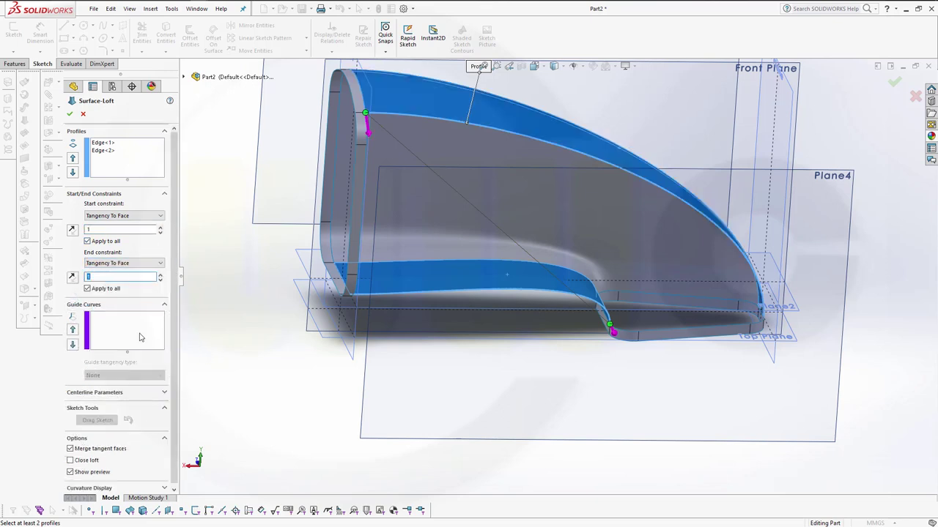
Add the front strip's side edge and its two adjoining corner edges as a guide curve group, set to Tangency To Face.
{"action": "left_click", "coordinate": [136, 329]}
{"action": "right_click", "coordinate": [234, 344]}
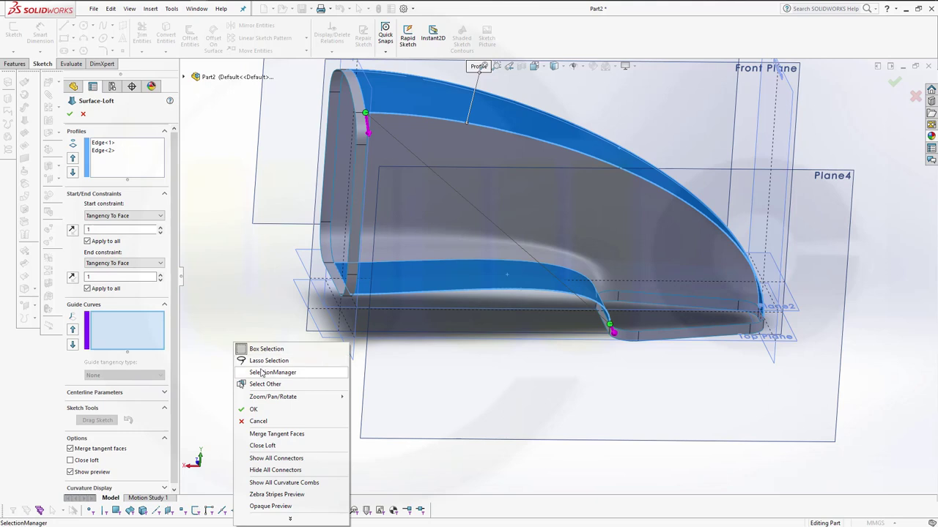
{"action": "left_click", "coordinate": [262, 372]}
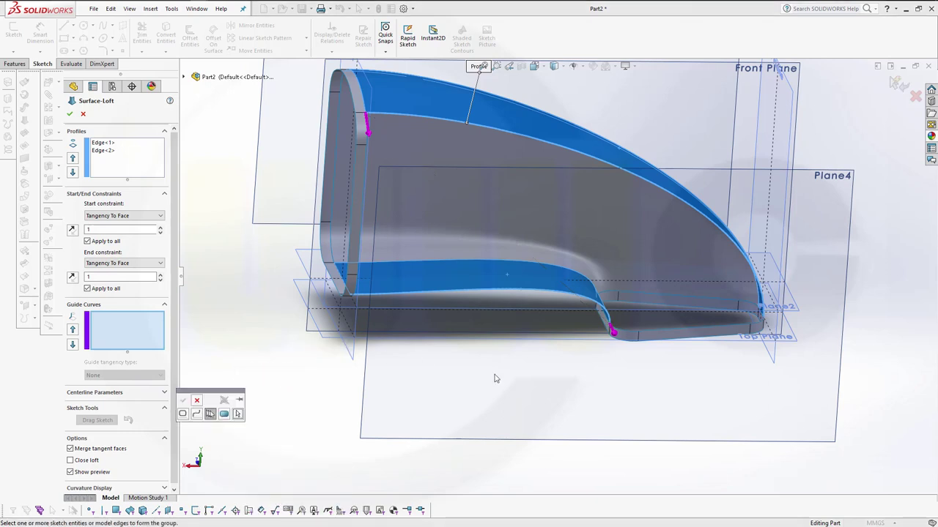
{"action": "left_click", "coordinate": [759, 325]}
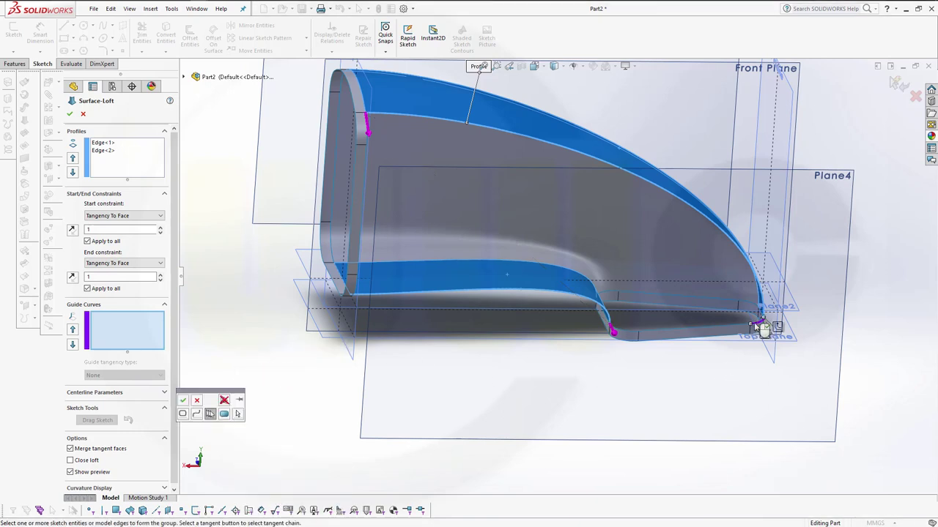
{"action": "left_click", "coordinate": [700, 331]}
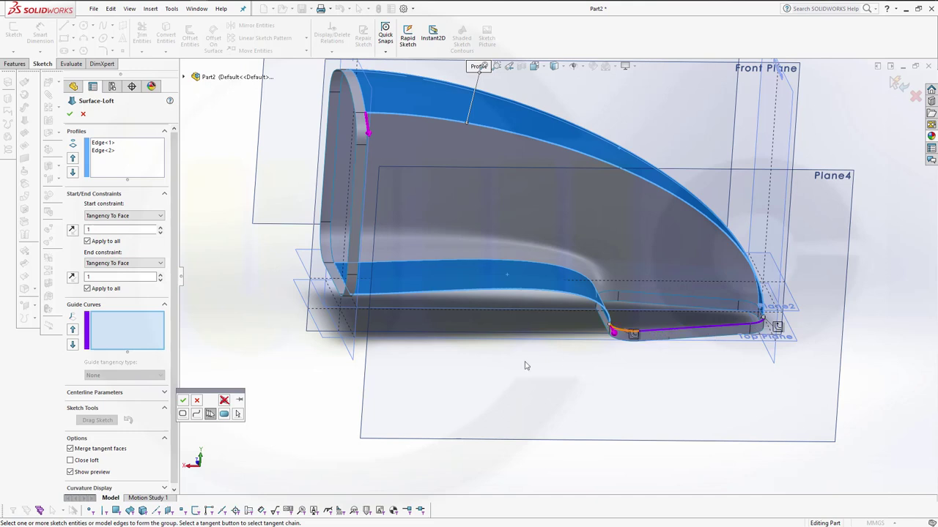
{"action": "left_click", "coordinate": [183, 403]}
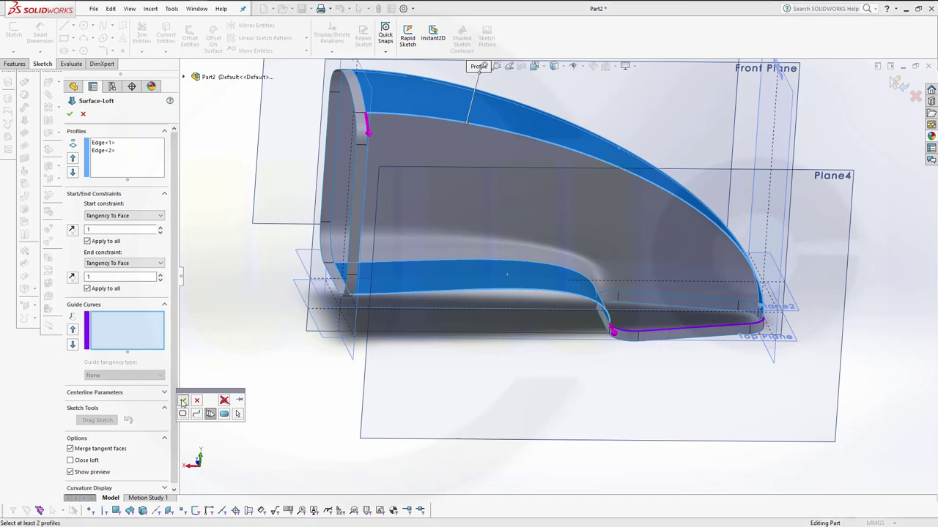
{"action": "left_click", "coordinate": [160, 406]}
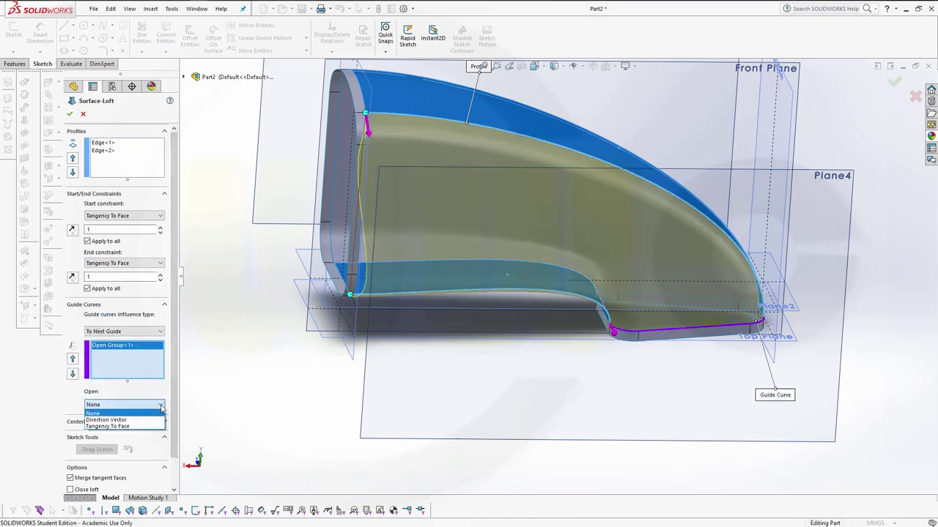
{"action": "left_click", "coordinate": [147, 426]}
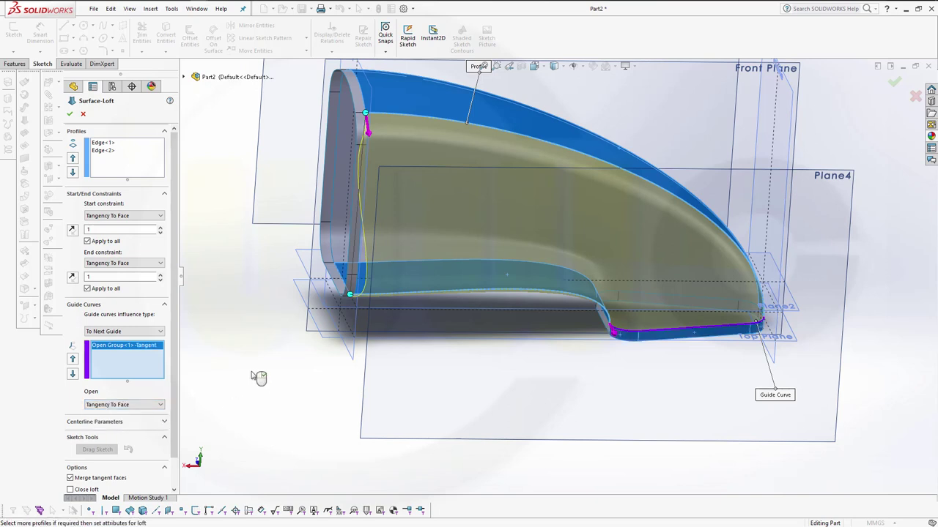
Add the rear frame's side and corner edges on the open side as another guide curve group and complete the second side loft.
{"action": "right_click", "coordinate": [245, 349]}
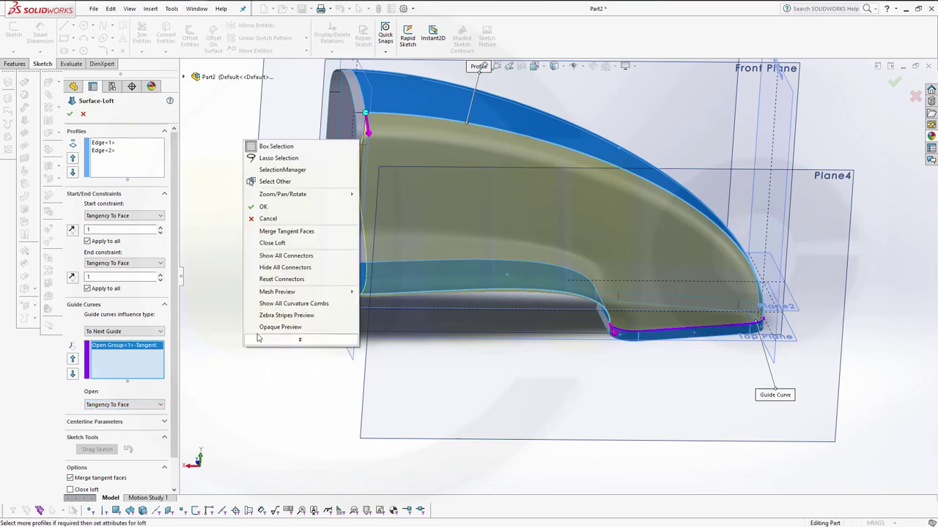
{"action": "left_click", "coordinate": [289, 170]}
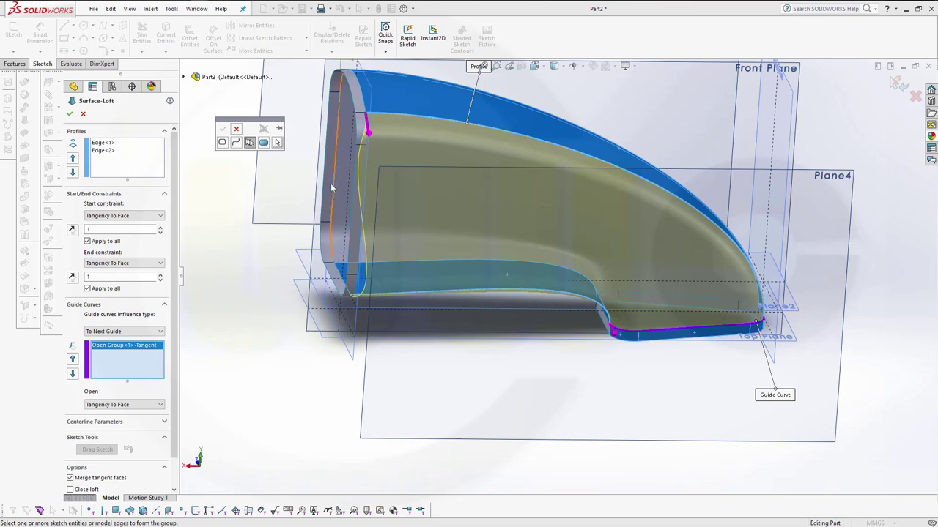
{"action": "left_click", "coordinate": [368, 143]}
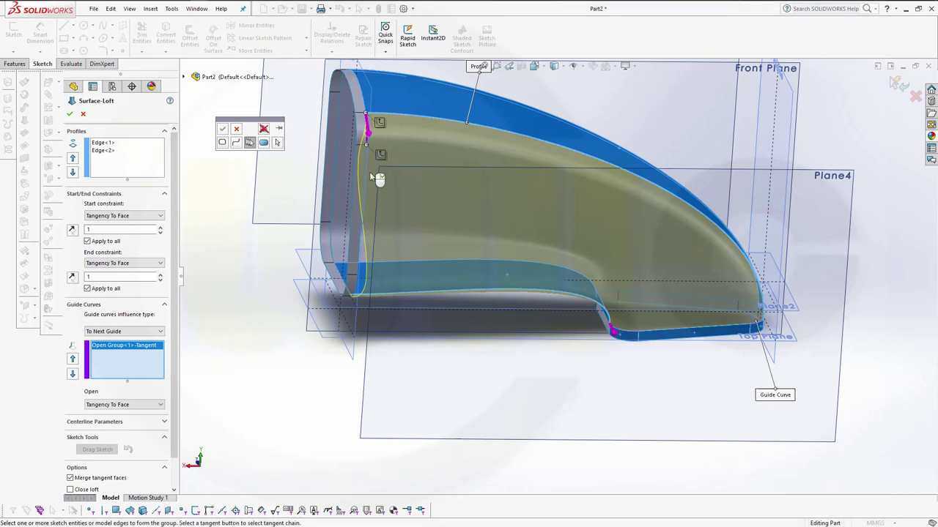
{"action": "left_click", "coordinate": [364, 183]}
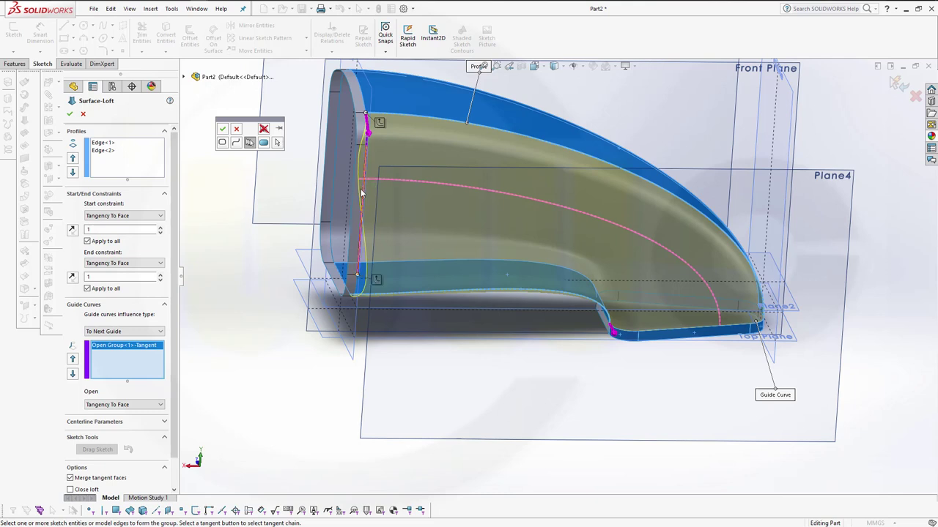
{"action": "left_click", "coordinate": [360, 217]}
{"action": "left_click", "coordinate": [357, 287]}
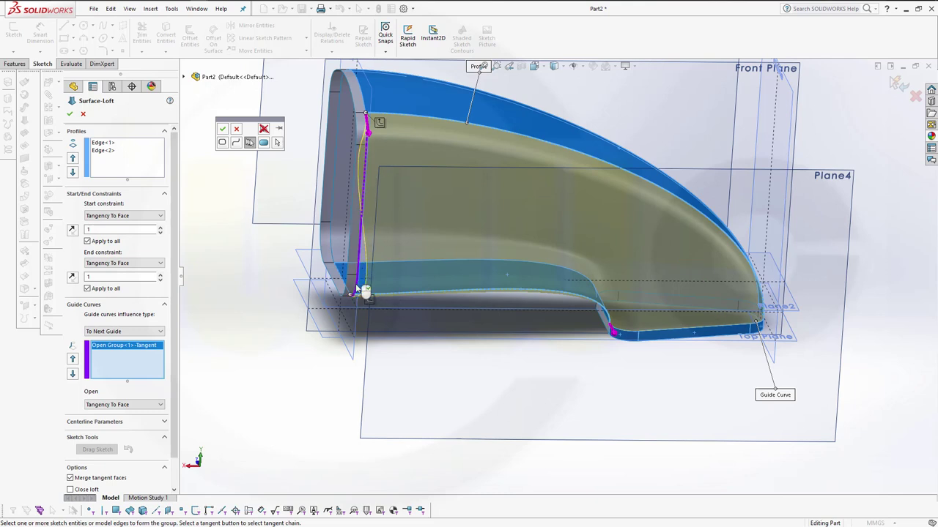
{"action": "left_click", "coordinate": [224, 130]}
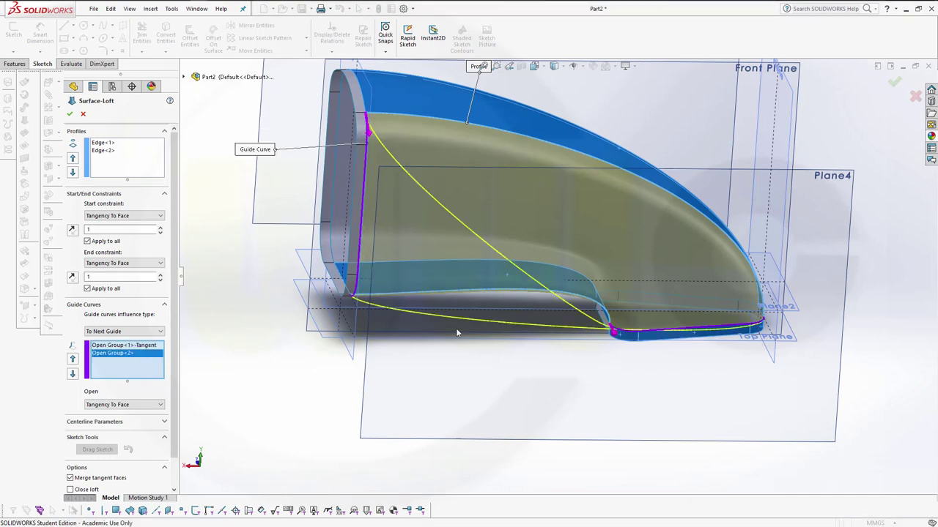
{"action": "middle_click_drag", "start_coordinate": [456, 333], "coordinate": [527, 297]}
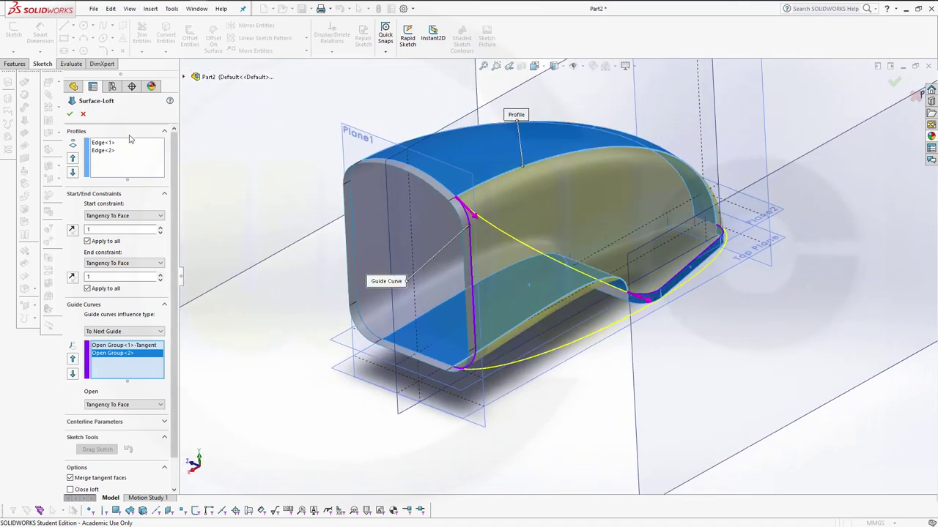
{"action": "left_click", "coordinate": [69, 113]}
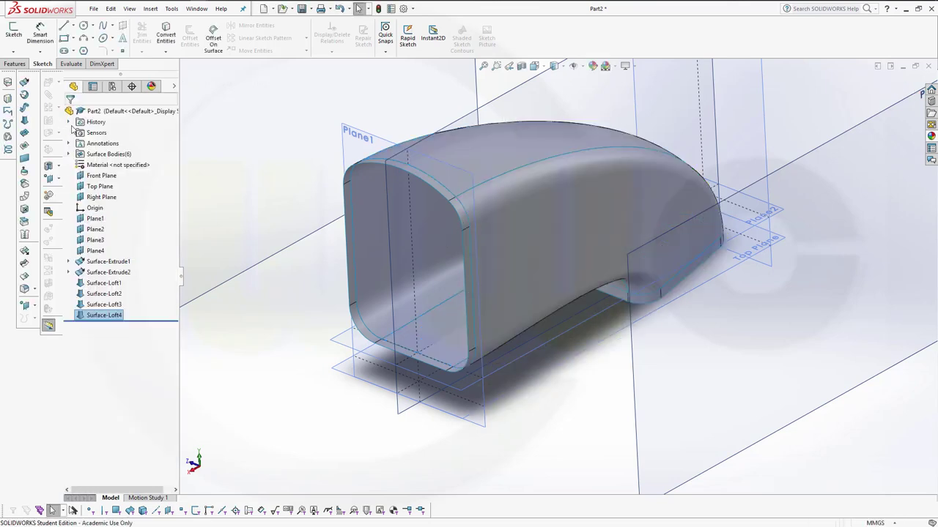
{"action": "middle_click_drag", "start_coordinate": [722, 366], "coordinate": [858, 283]}
{"action": "scroll", "coordinate": [864, 293], "scroll_direction": "down", "scroll_amount": 3}
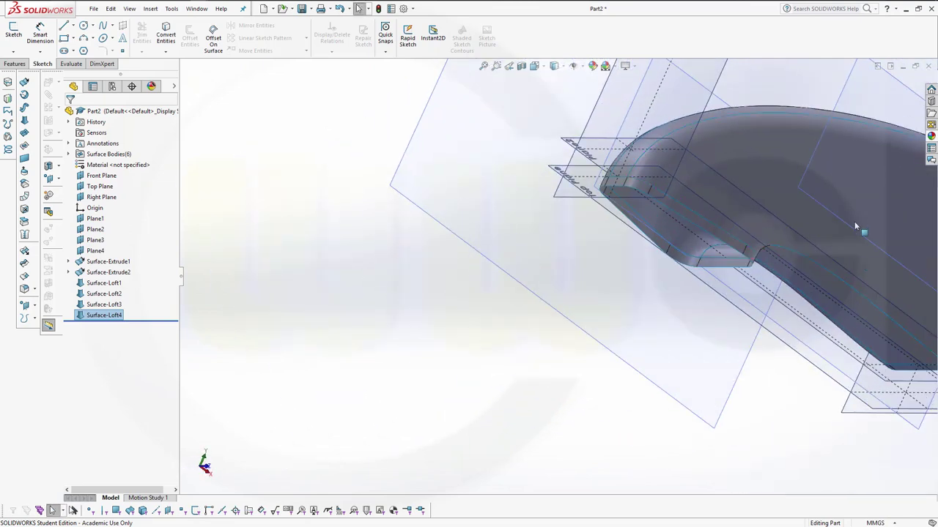
{"action": "middle_click_drag", "start_coordinate": [767, 154], "coordinate": [774, 100]}
{"action": "scroll", "coordinate": [607, 310], "scroll_direction": "down", "scroll_amount": 3}
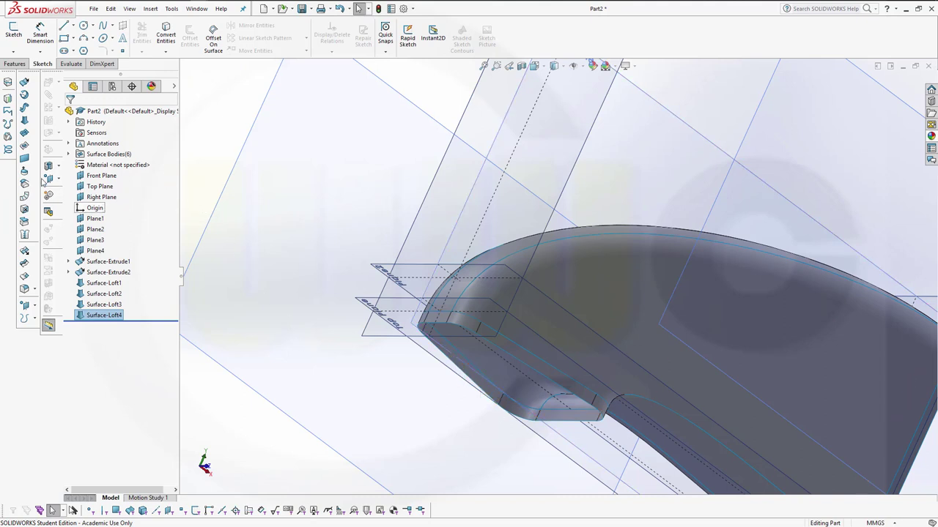
Close the open front end of the nose with a planar surface bounded by the eight outer edges of the front strip.
{"action": "left_click", "coordinate": [24, 159]}
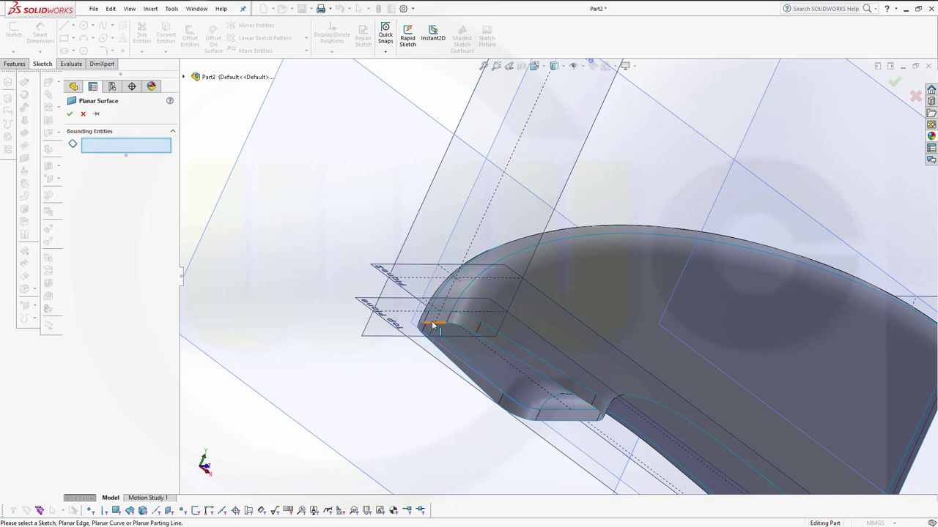
{"action": "right_click", "coordinate": [225, 398]}
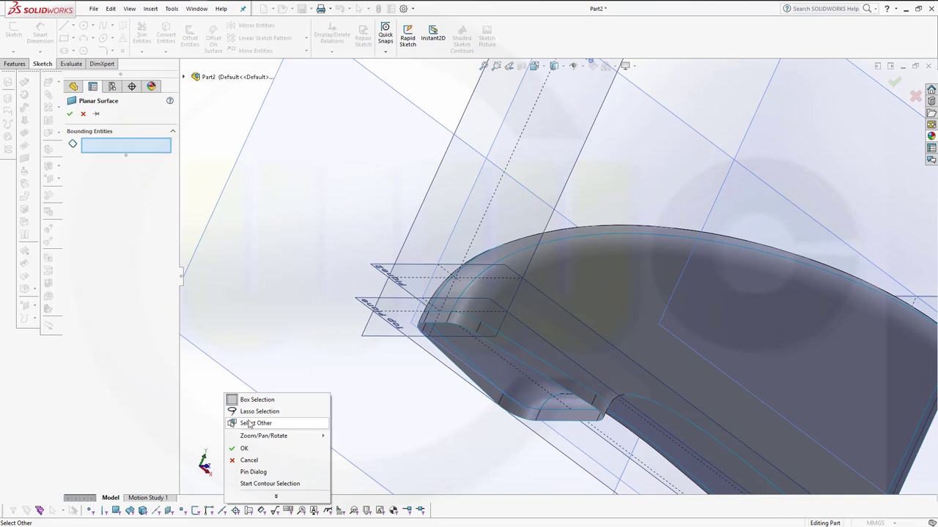
{"action": "left_click", "coordinate": [207, 444]}
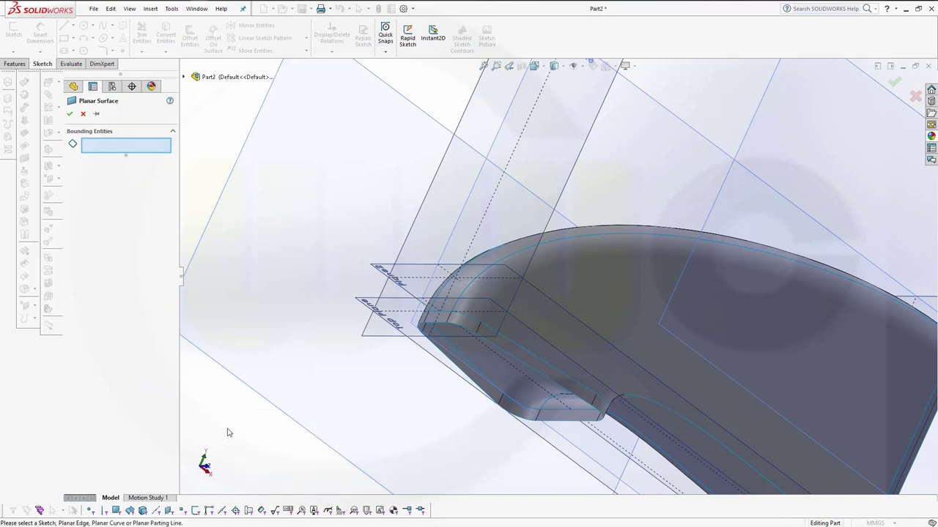
{"action": "left_click", "coordinate": [451, 329]}
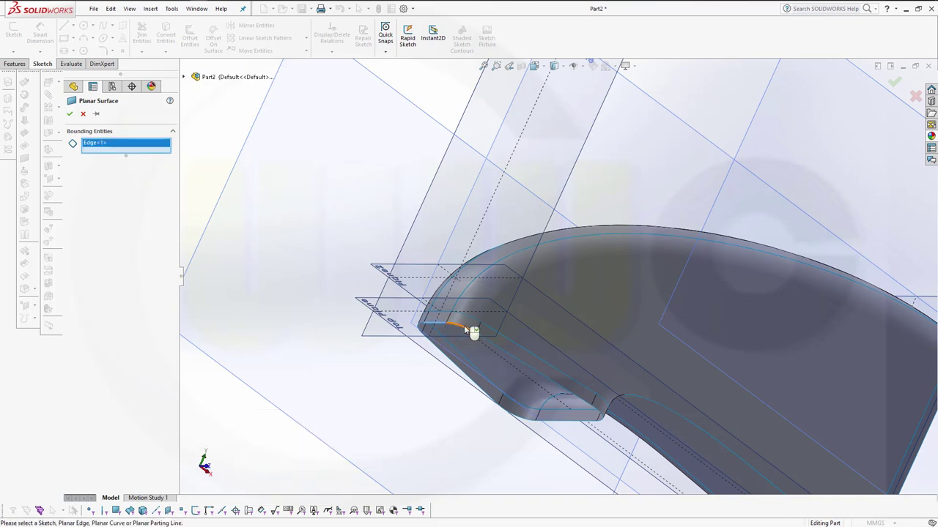
{"action": "left_click", "coordinate": [463, 327]}
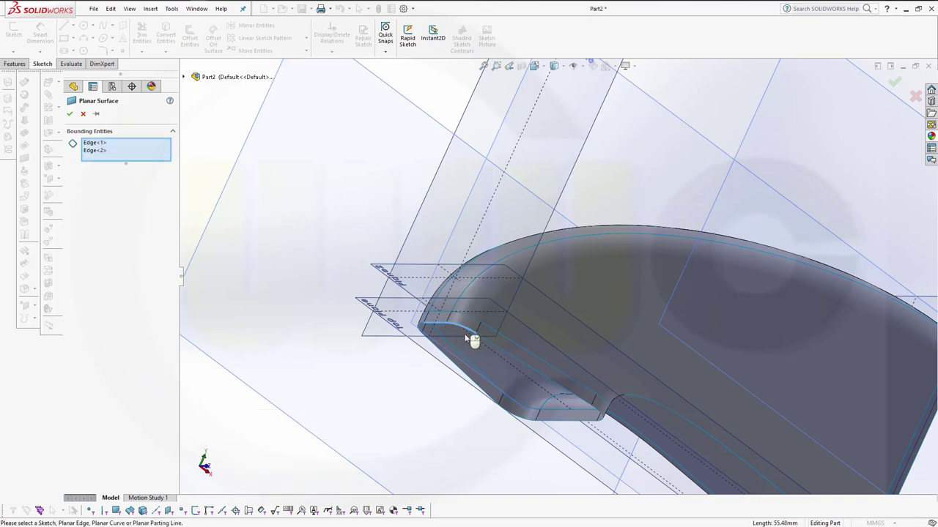
{"action": "left_click", "coordinate": [515, 361]}
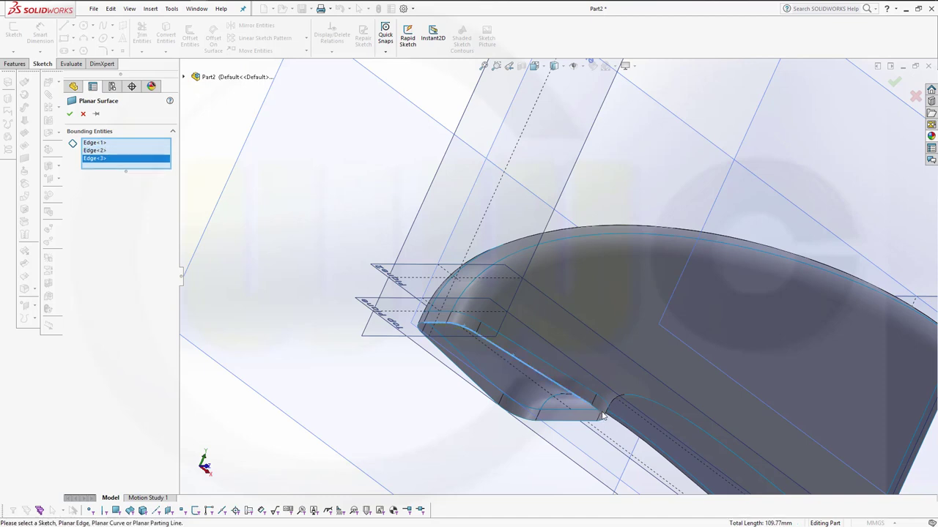
{"action": "left_click", "coordinate": [597, 416]}
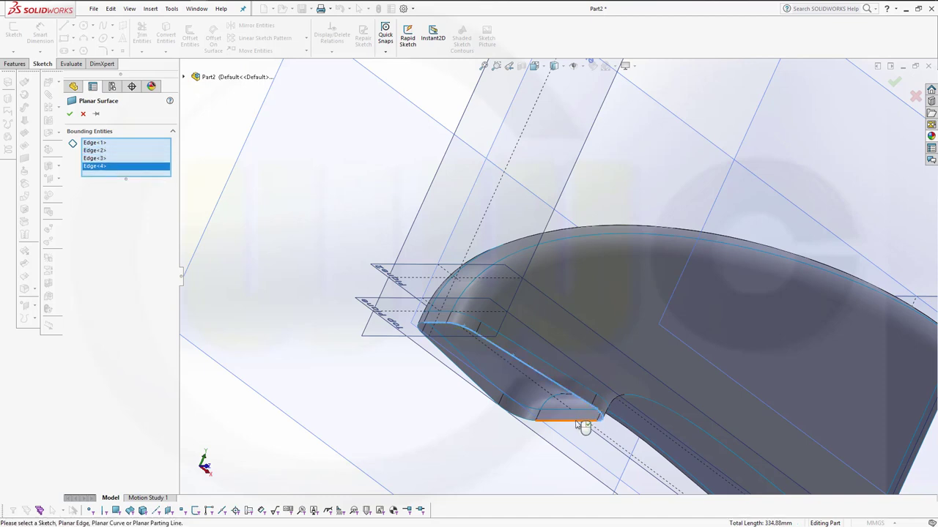
{"action": "left_click", "coordinate": [579, 424]}
{"action": "left_click", "coordinate": [523, 420]}
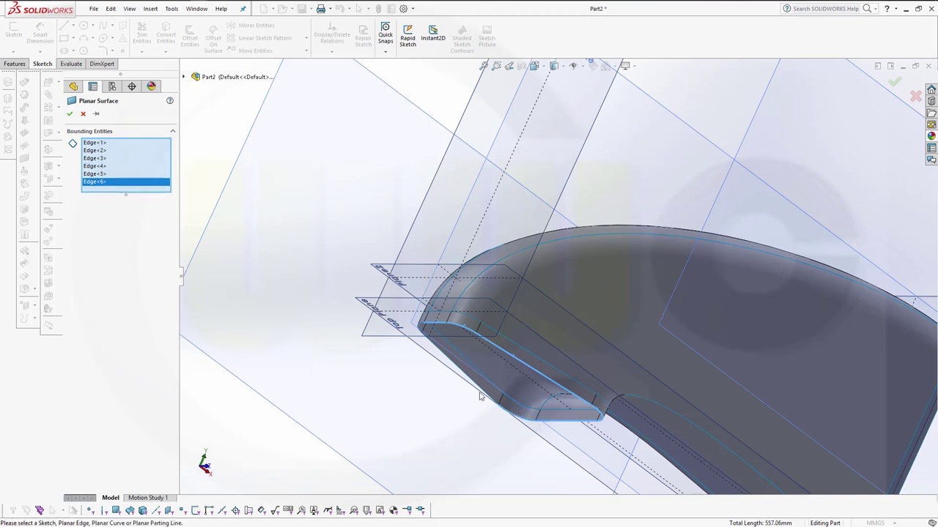
{"action": "left_click", "coordinate": [448, 364]}
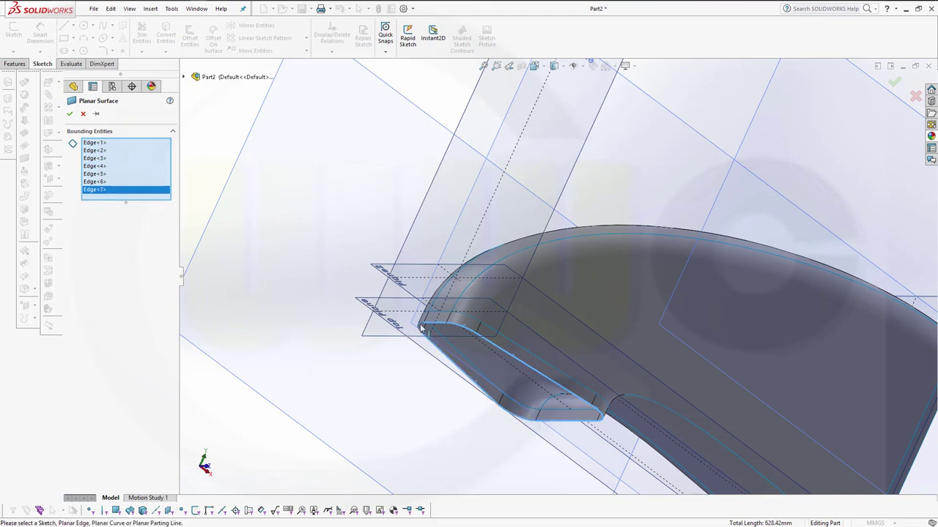
{"action": "left_click", "coordinate": [421, 328]}
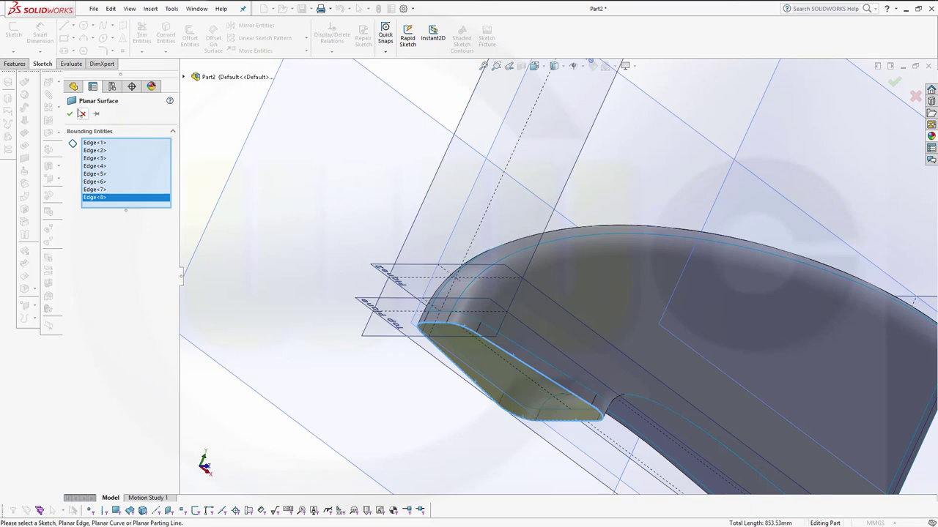
{"action": "left_click", "coordinate": [70, 114]}
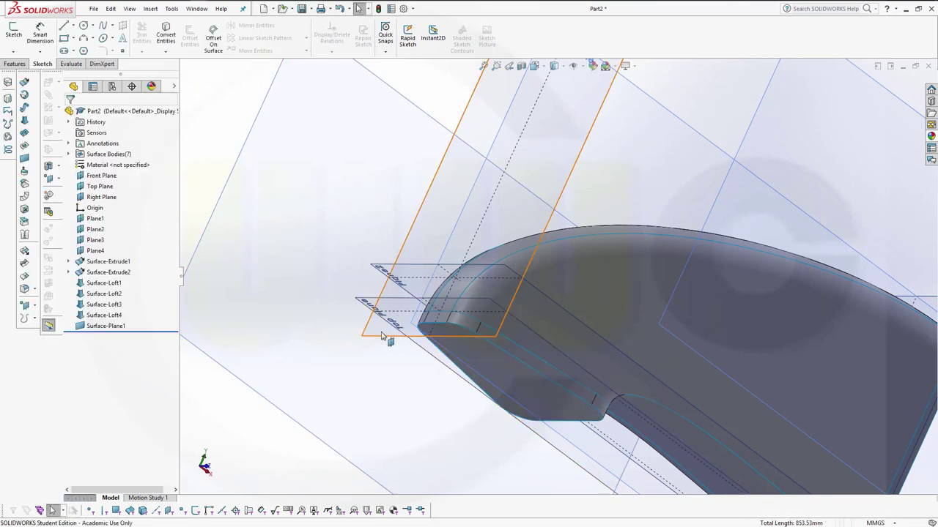
Knit the planar cap, the front strip and the four lofted surfaces together, leaving out the rear frame and keeping the default gap control.
{"action": "middle_click_drag", "start_coordinate": [387, 338], "coordinate": [359, 351]}
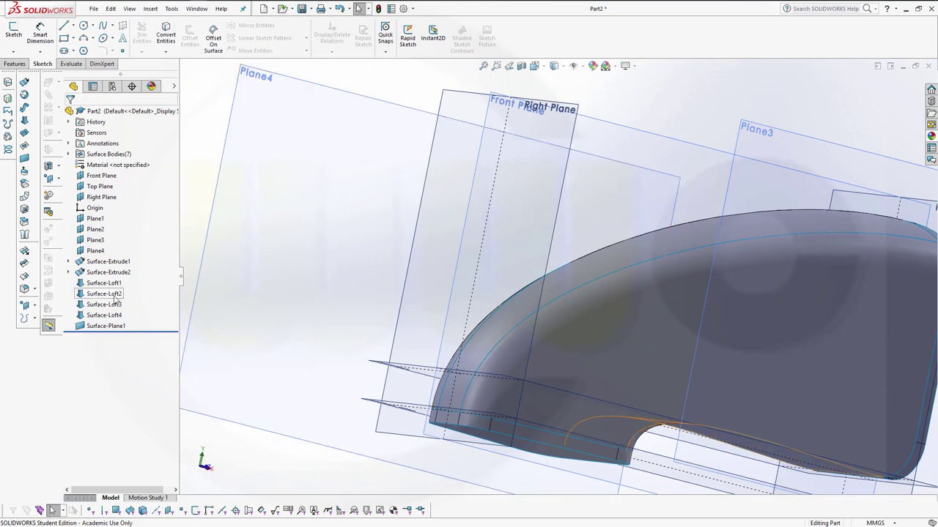
{"action": "middle_click_drag", "start_coordinate": [386, 376], "coordinate": [547, 409]}
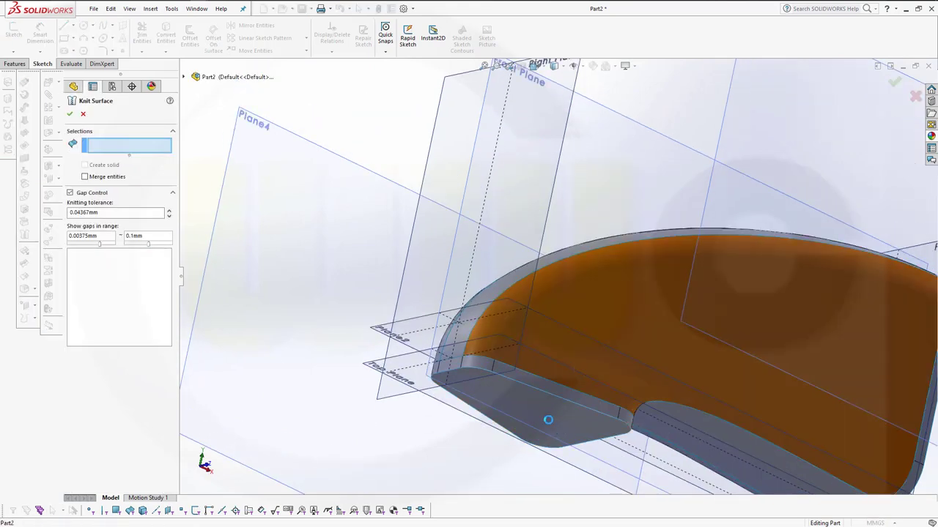
{"action": "left_click", "coordinate": [548, 419]}
{"action": "left_click", "coordinate": [555, 391]}
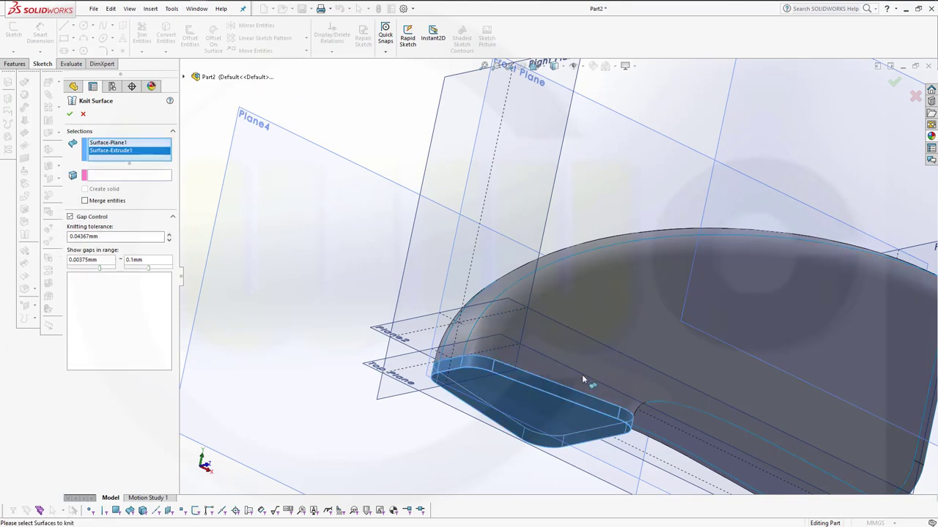
{"action": "left_click", "coordinate": [600, 341]}
{"action": "middle_click_drag", "start_coordinate": [600, 341], "coordinate": [605, 306]}
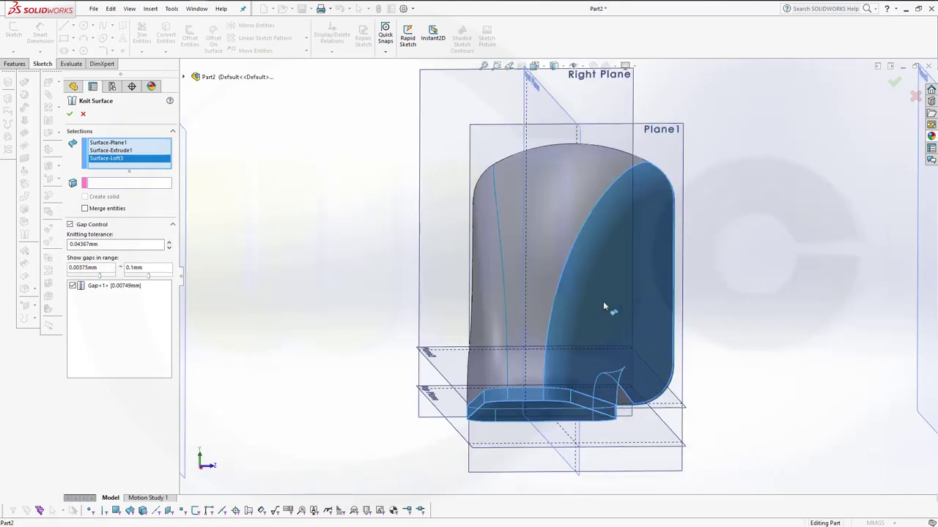
{"action": "left_click", "coordinate": [564, 244]}
{"action": "middle_click_drag", "start_coordinate": [281, 226], "coordinate": [454, 270]}
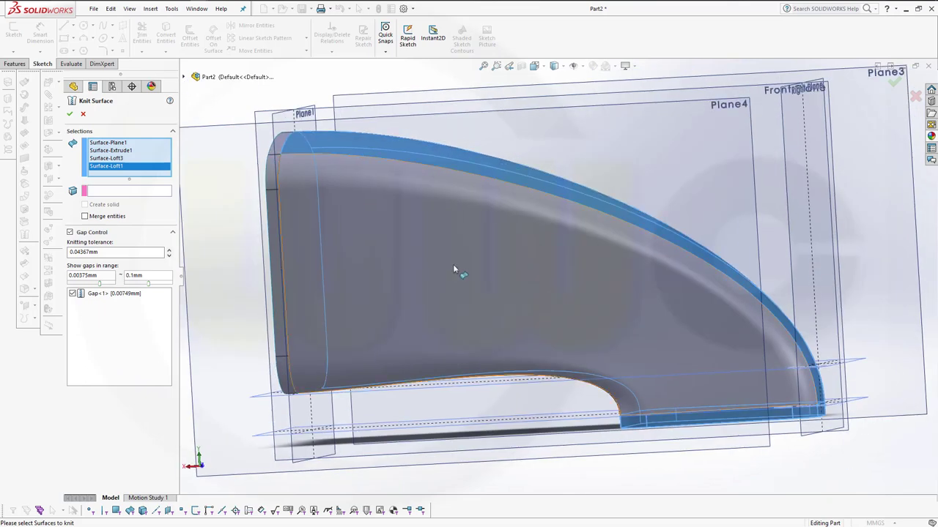
{"action": "left_click", "coordinate": [484, 280]}
{"action": "middle_click_drag", "start_coordinate": [512, 333], "coordinate": [522, 373]}
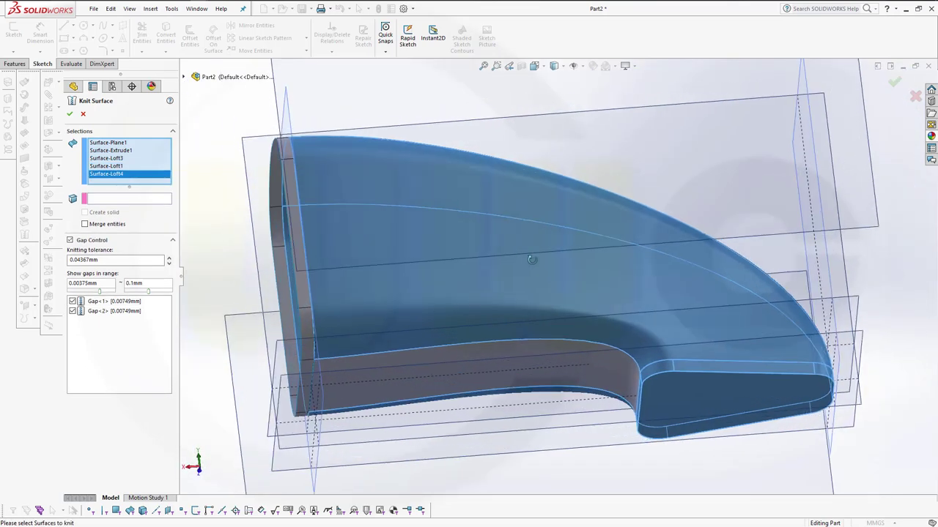
{"action": "left_click", "coordinate": [521, 370]}
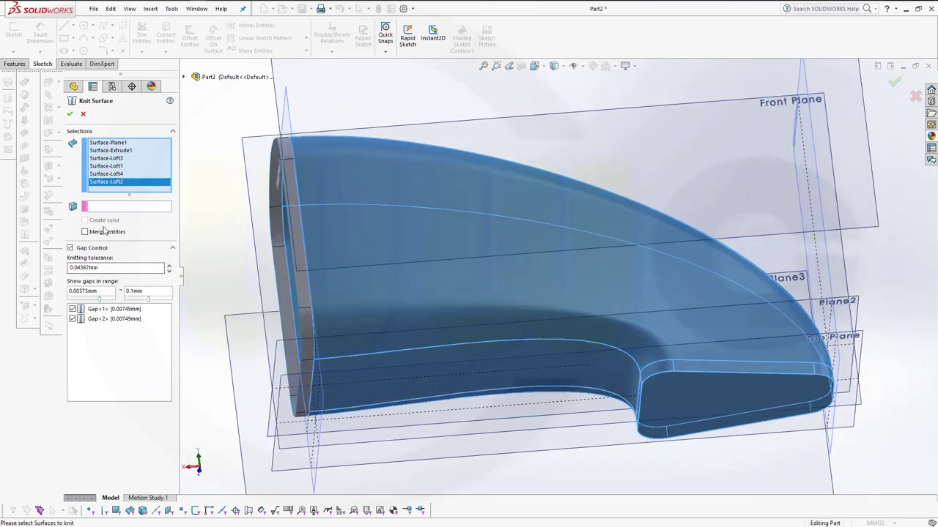
{"action": "left_click", "coordinate": [71, 115]}
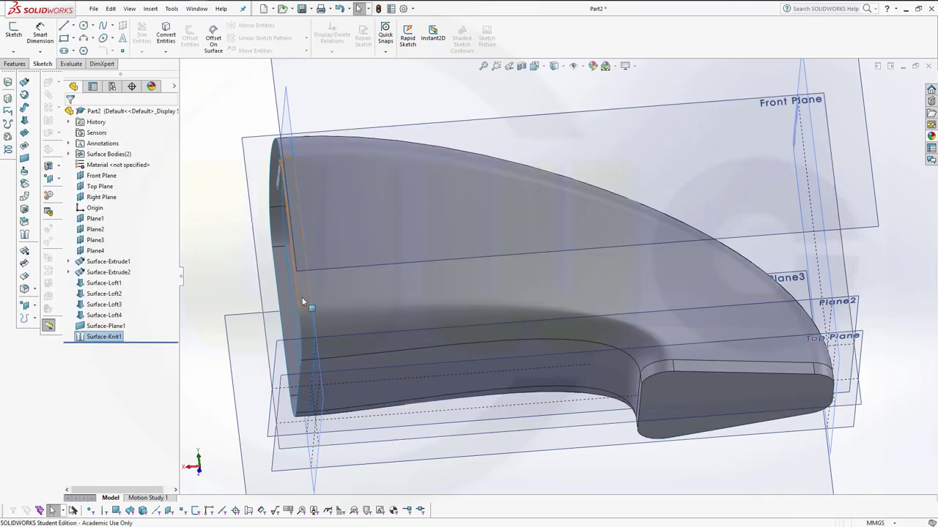
Hide the rear frame's surface body, Surface-Extrude2.
{"action": "left_click", "coordinate": [70, 155]}
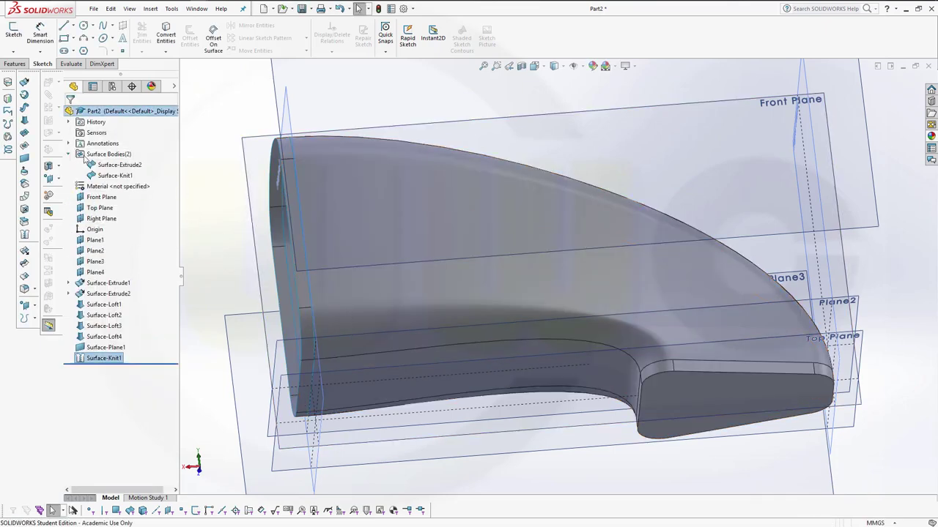
{"action": "right_click", "coordinate": [123, 170]}
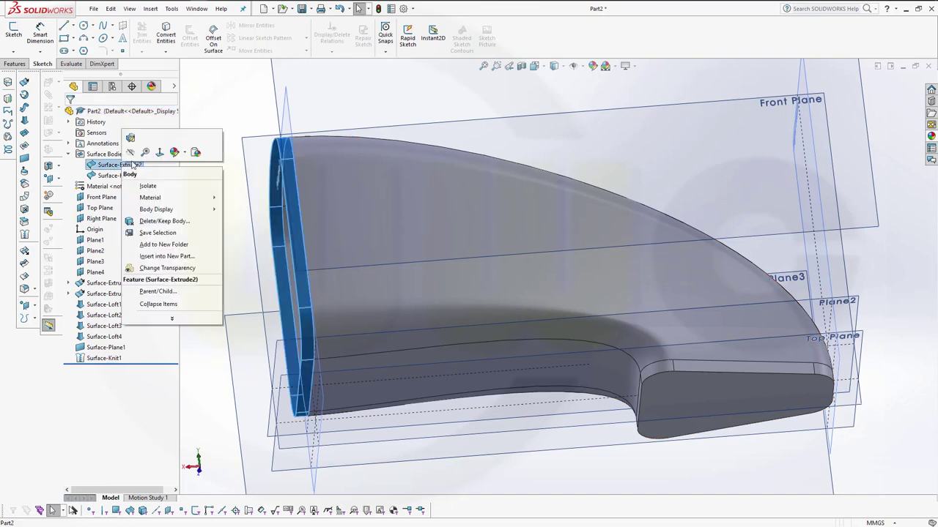
{"action": "key", "text": "Escape"}
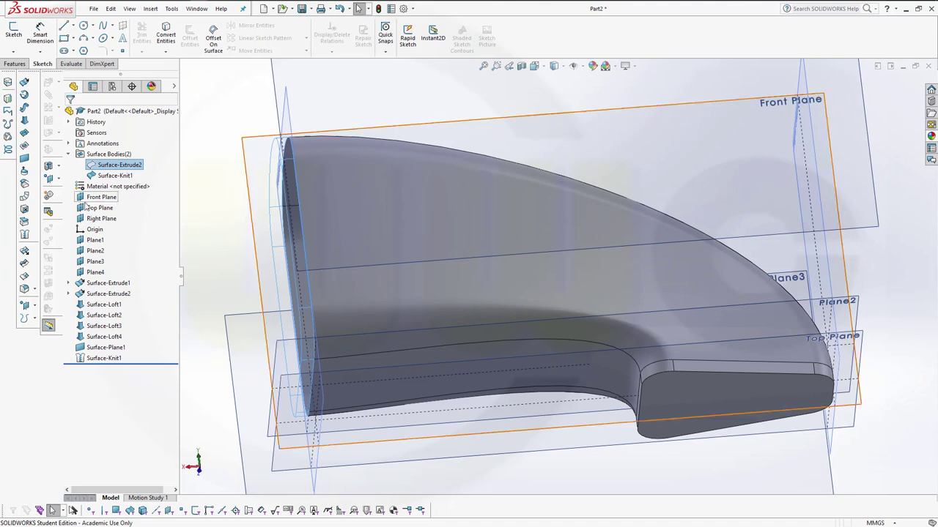
Fillet the edge loop around the planar front cap with a symmetric 15 mm radius and tangent propagation.
{"action": "left_click", "coordinate": [24, 289]}
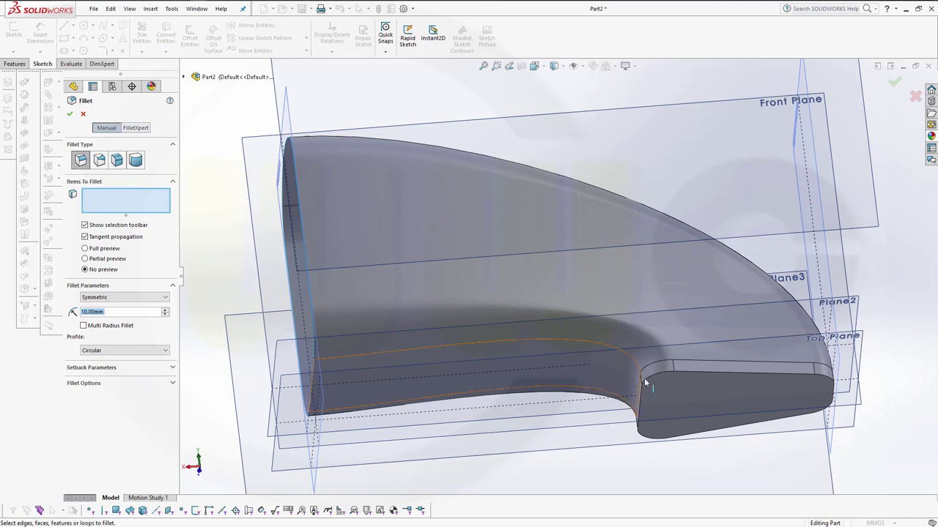
{"action": "left_click", "coordinate": [688, 377]}
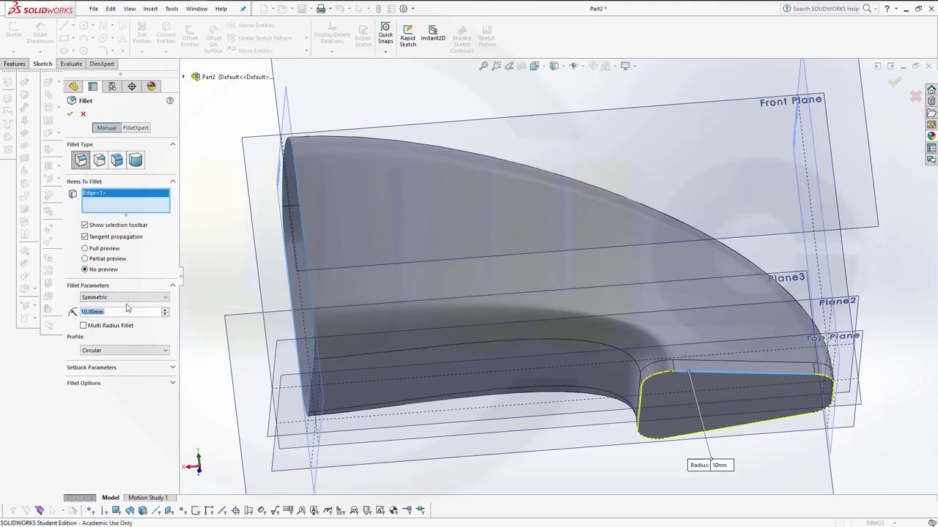
{"action": "type", "text": "15"}
{"action": "key", "text": "Return"}
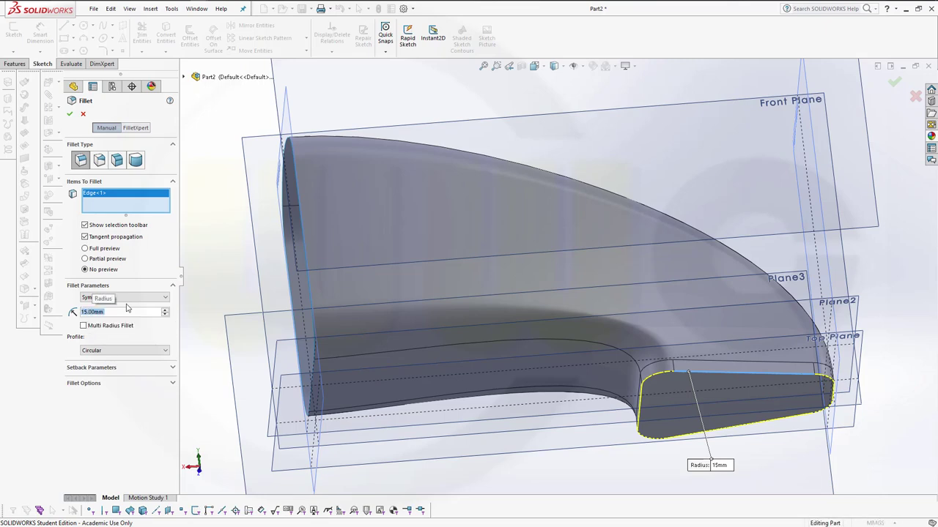
{"action": "middle_click_drag", "start_coordinate": [413, 294], "coordinate": [445, 339]}
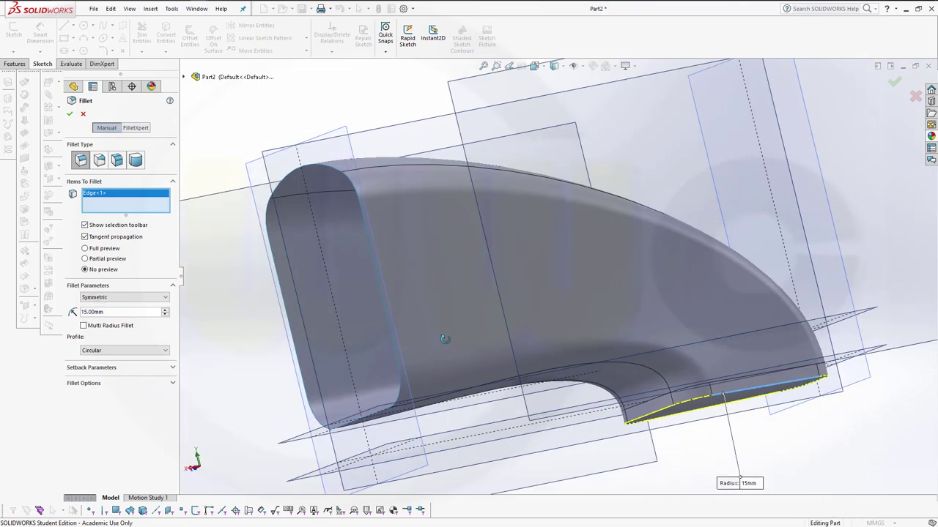
{"action": "left_click", "coordinate": [70, 115]}
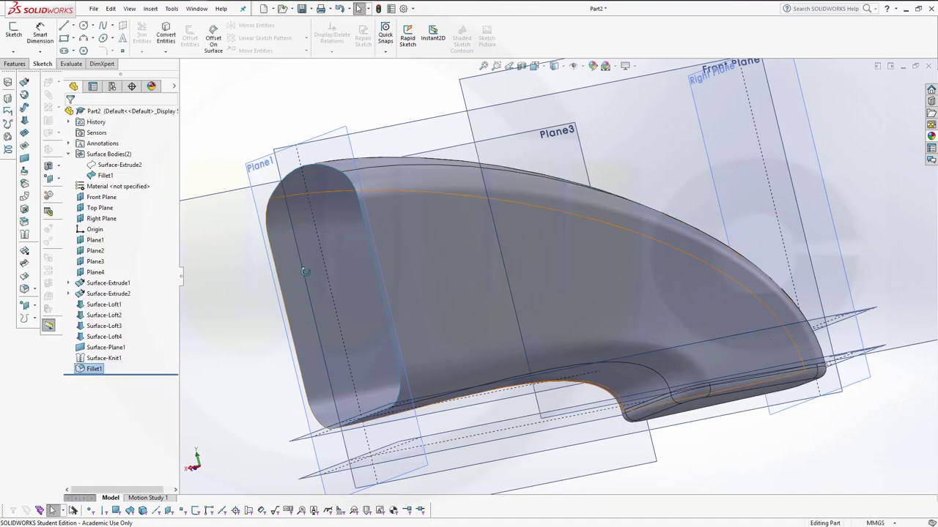
Thicken the filleted surface body by 5 mm on both sides.
{"action": "middle_click_drag", "start_coordinate": [300, 268], "coordinate": [433, 219]}
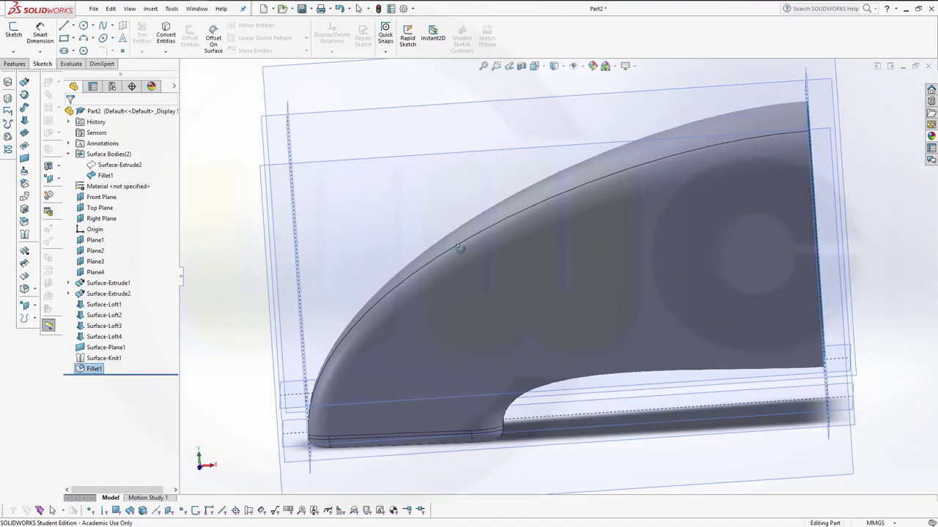
{"action": "left_click", "coordinate": [150, 8]}
{"action": "left_click", "coordinate": [172, 8]}
{"action": "left_click", "coordinate": [150, 8]}
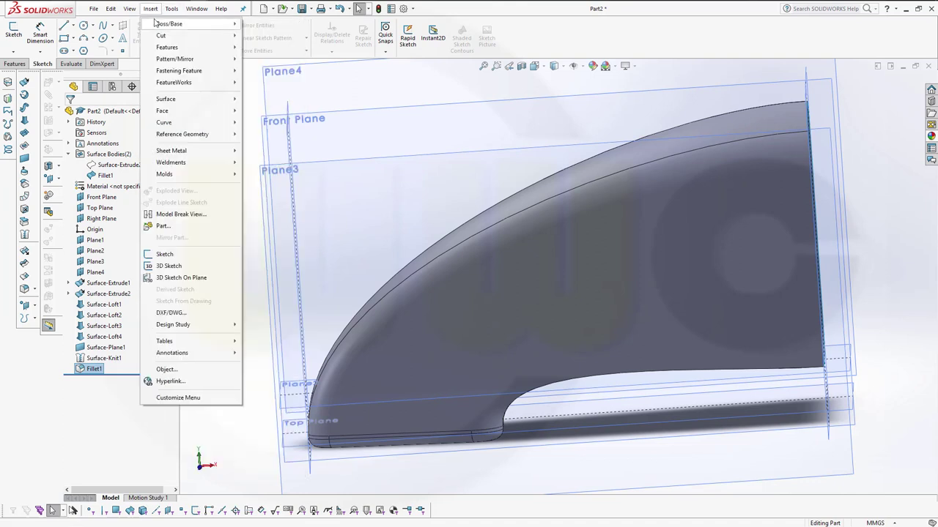
{"action": "mouse_move", "coordinate": [169, 24]}
{"action": "left_click", "coordinate": [273, 84]}
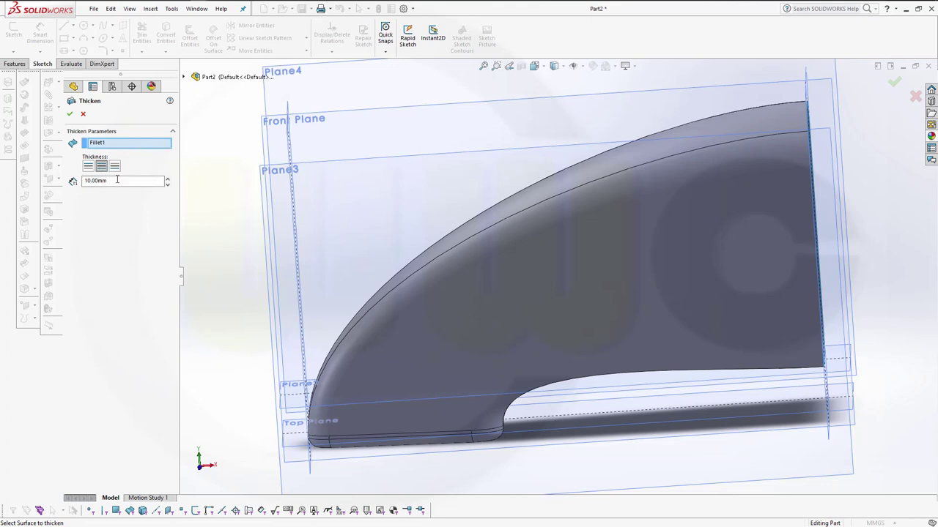
{"action": "type", "text": "5"}
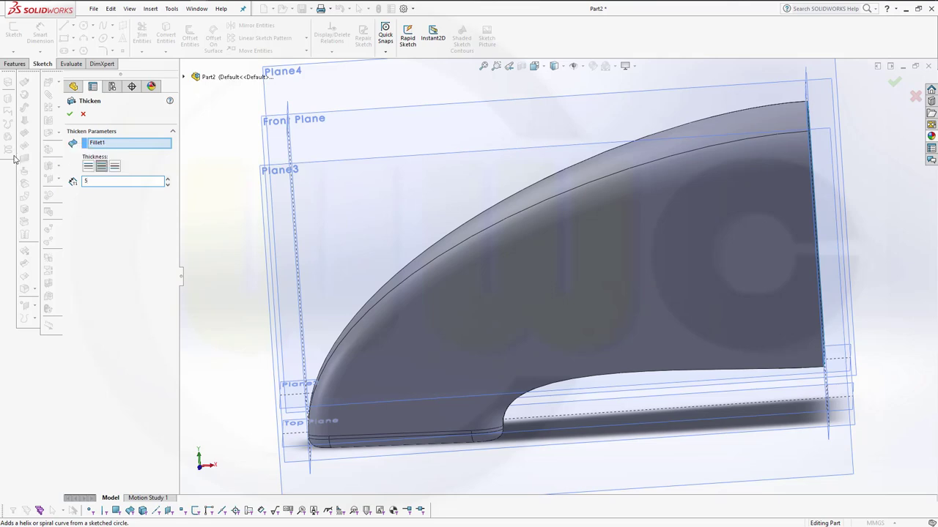
{"action": "key", "text": "Return"}
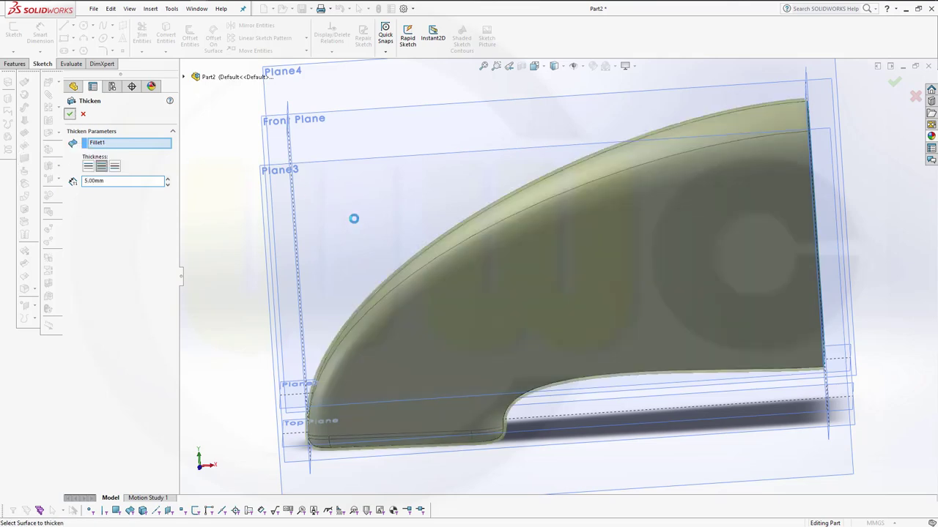
Inspect the thickened body's edges and corners, and delete the Thicken1 feature.
{"action": "middle_click_drag", "start_coordinate": [487, 315], "coordinate": [560, 282]}
{"action": "scroll", "coordinate": [579, 297], "scroll_direction": "down", "scroll_amount": 3}
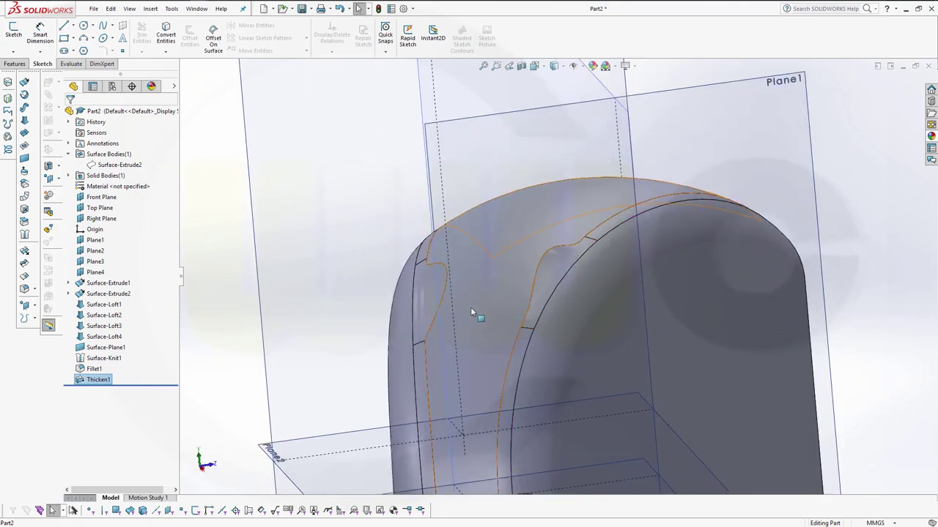
{"action": "middle_click_drag", "start_coordinate": [477, 315], "coordinate": [425, 323]}
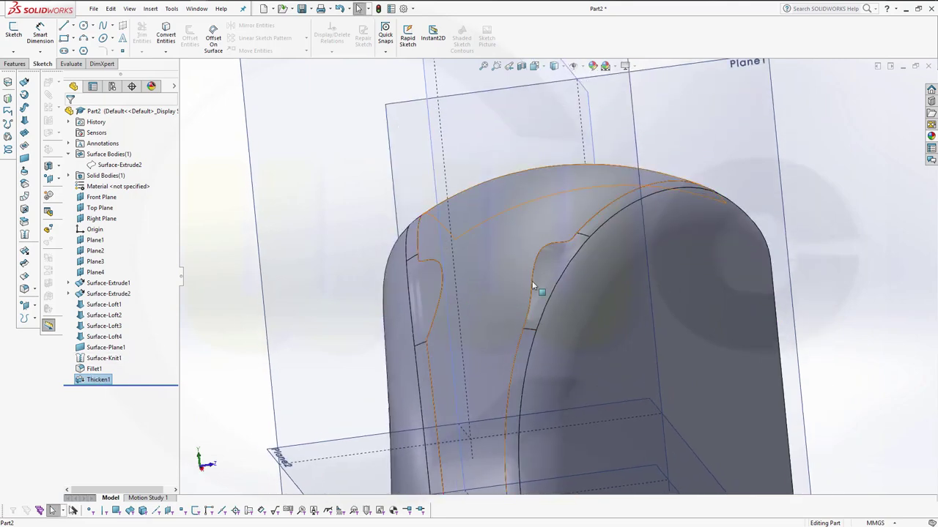
{"action": "scroll", "coordinate": [506, 302], "scroll_direction": "down", "scroll_amount": 2}
{"action": "scroll", "coordinate": [488, 305], "scroll_direction": "up", "scroll_amount": 3}
{"action": "middle_click_drag", "start_coordinate": [489, 305], "coordinate": [499, 355]}
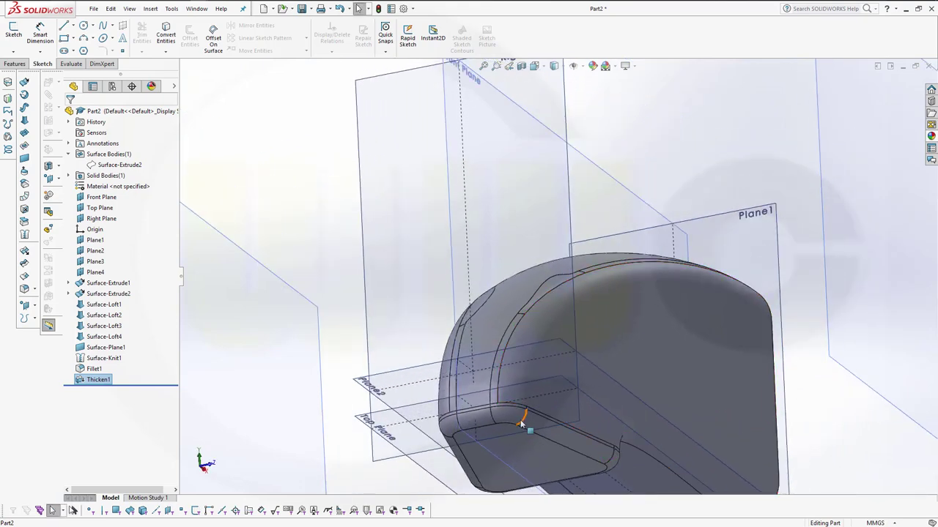
{"action": "right_click", "coordinate": [94, 386]}
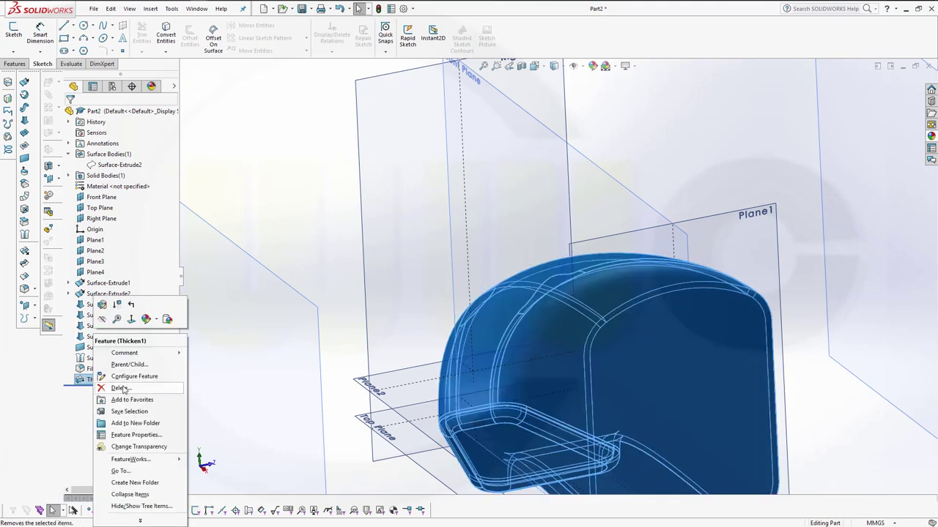
{"action": "left_click", "coordinate": [110, 384]}
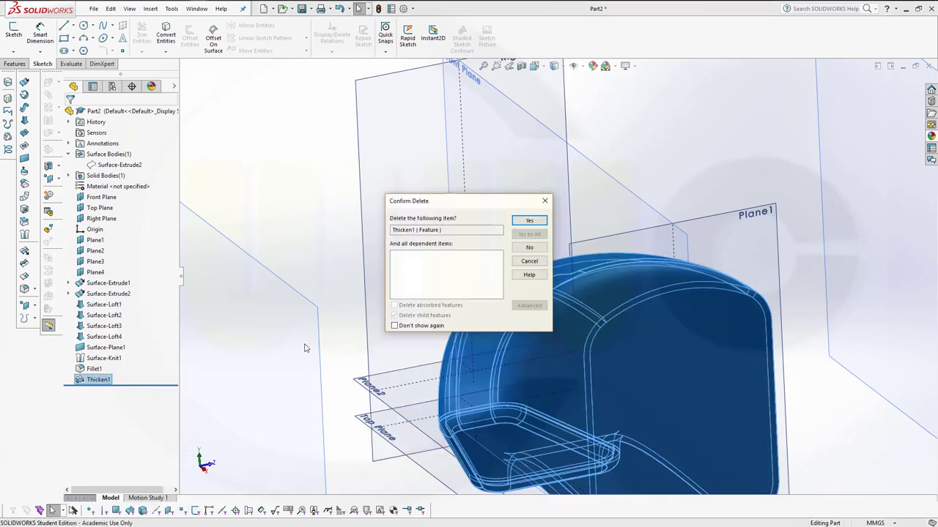
{"action": "left_click", "coordinate": [529, 221]}
Thicken the filleted surface body by 5 mm on side 1 only.
{"action": "middle_click_drag", "start_coordinate": [482, 292], "coordinate": [391, 368]}
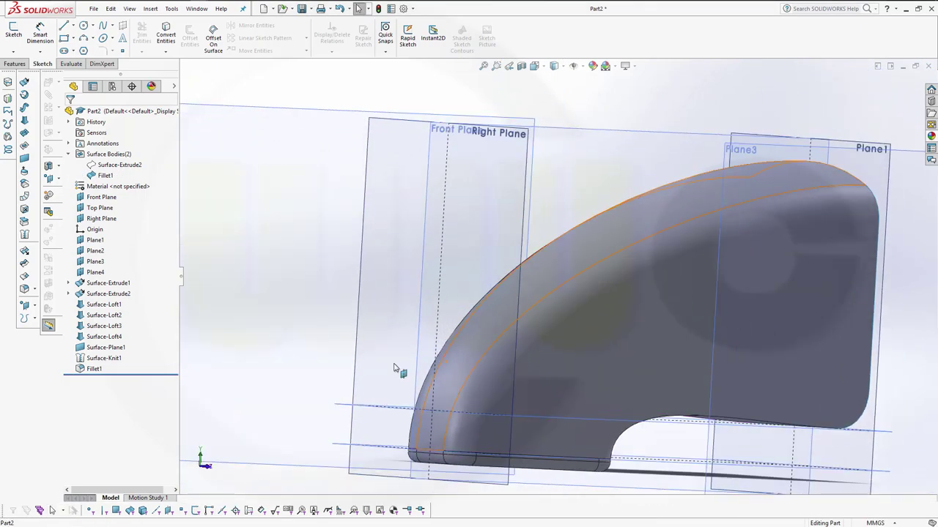
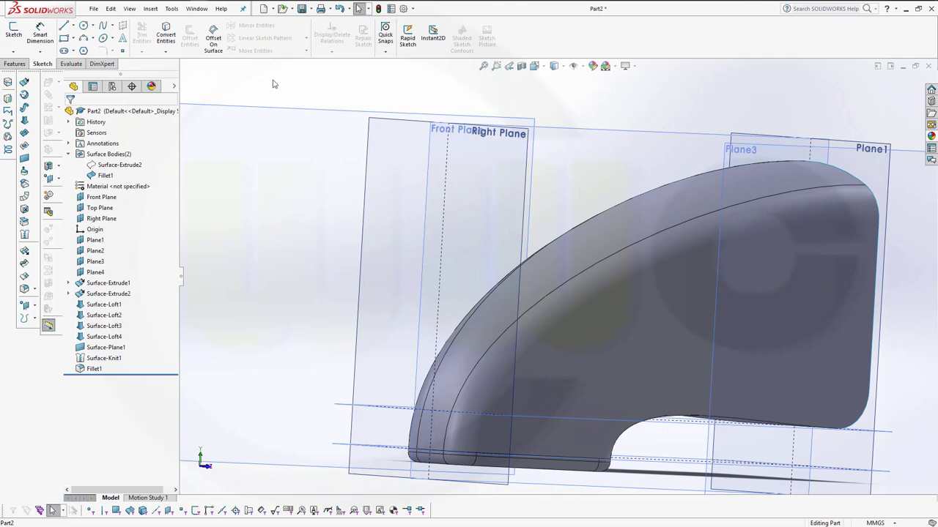
{"action": "left_click", "coordinate": [150, 8]}
{"action": "mouse_move", "coordinate": [167, 8]}
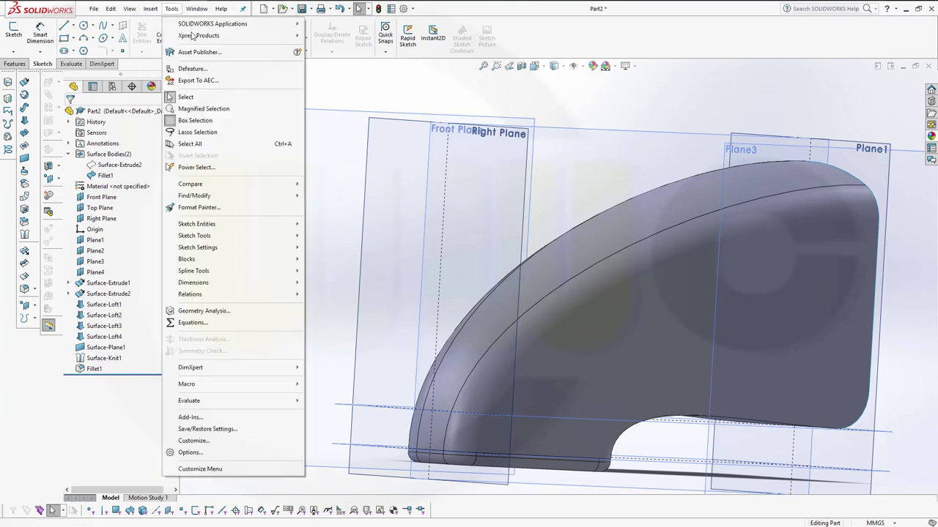
{"action": "mouse_move", "coordinate": [172, 24]}
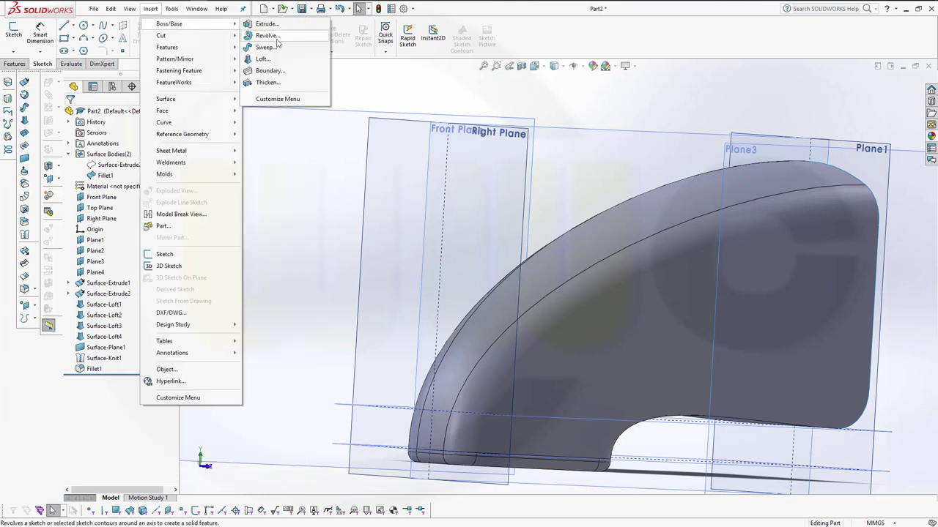
{"action": "left_click", "coordinate": [276, 82]}
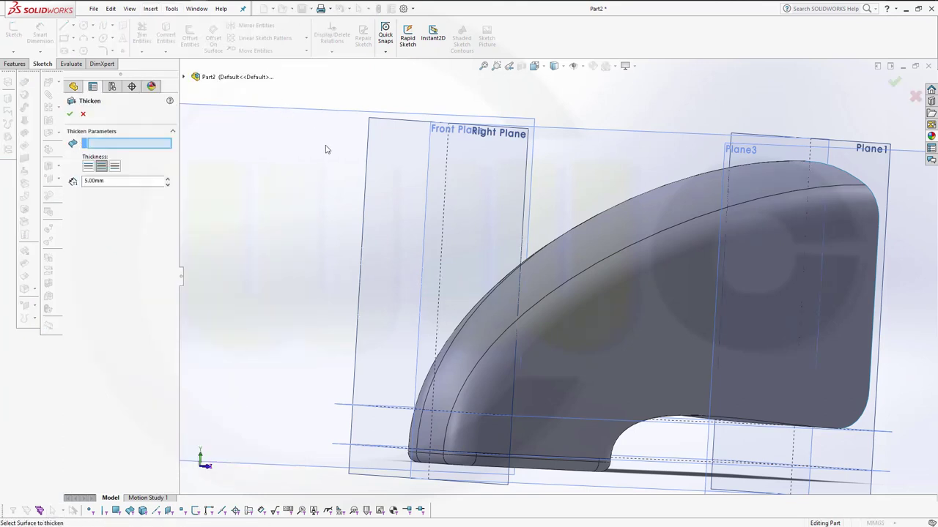
{"action": "middle_click_drag", "start_coordinate": [248, 215], "coordinate": [162, 197]}
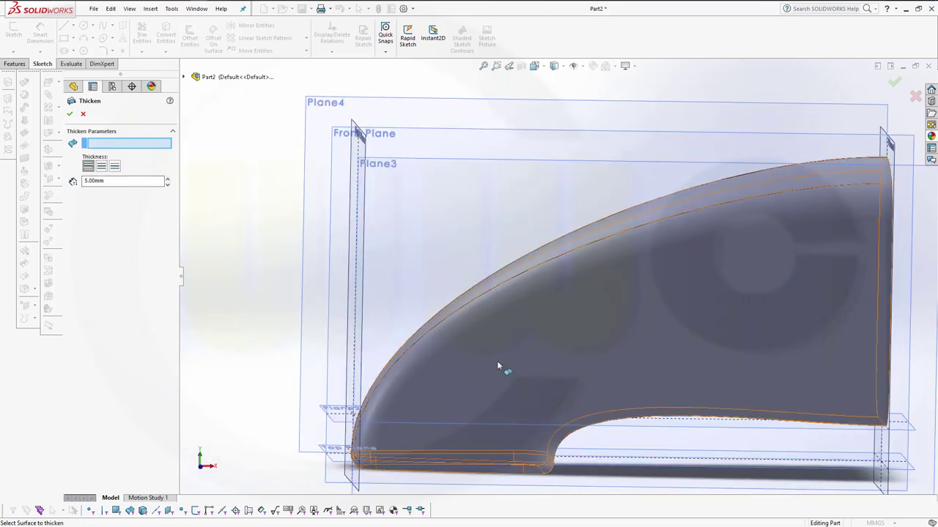
{"action": "left_click", "coordinate": [502, 375]}
{"action": "middle_click_drag", "start_coordinate": [578, 326], "coordinate": [508, 314]}
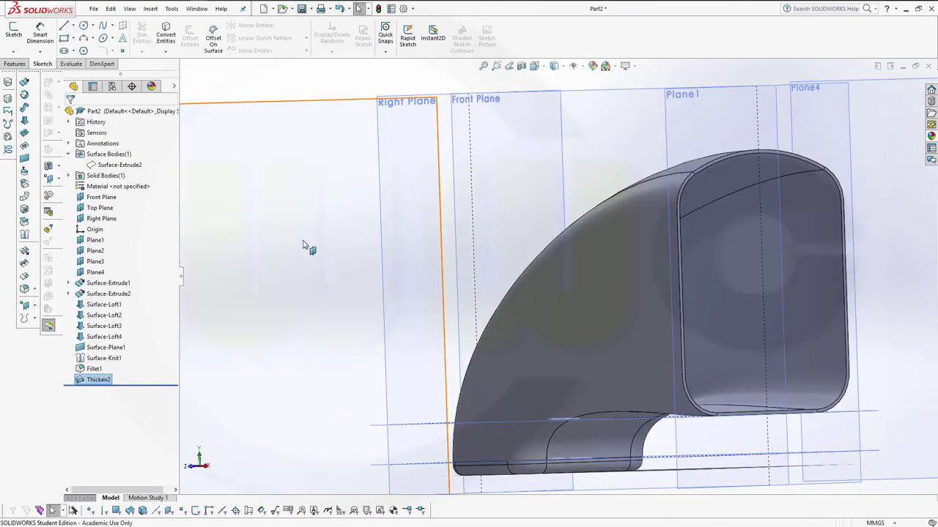
{"action": "middle_click_drag", "start_coordinate": [308, 244], "coordinate": [287, 211]}
{"action": "key", "text": "Escape"}
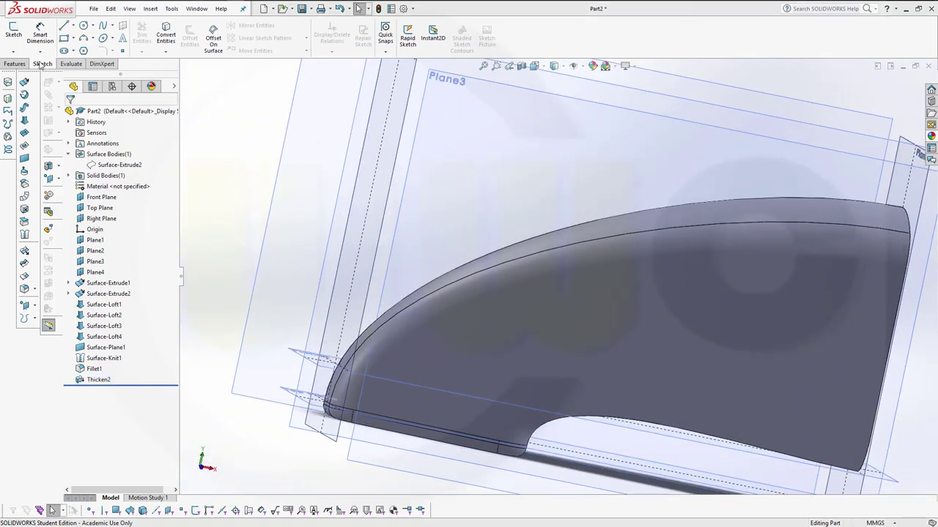
Start a sketch on the Front Plane and draw a circle of about 41 mm radius below the body's flat base.
{"action": "left_click", "coordinate": [13, 31]}
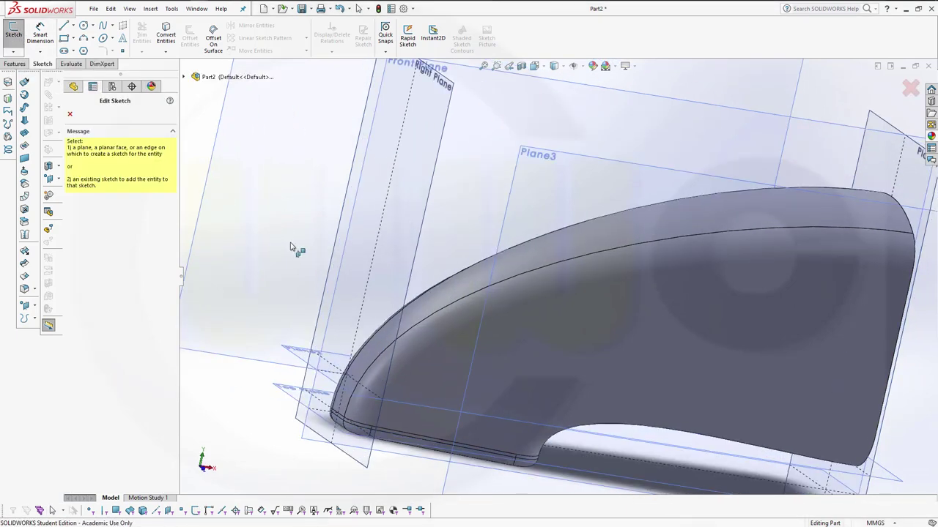
{"action": "left_click", "coordinate": [597, 89]}
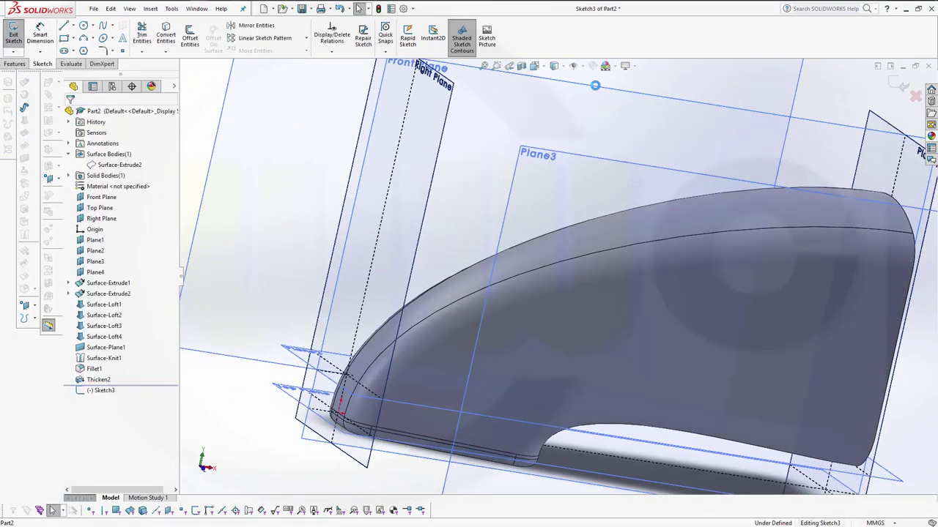
{"action": "key", "text": "space"}
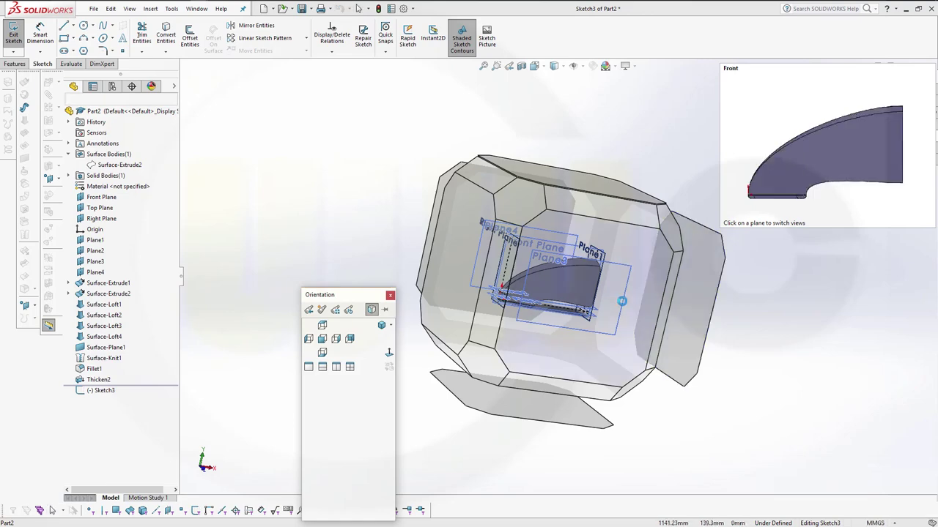
{"action": "left_click", "coordinate": [635, 312]}
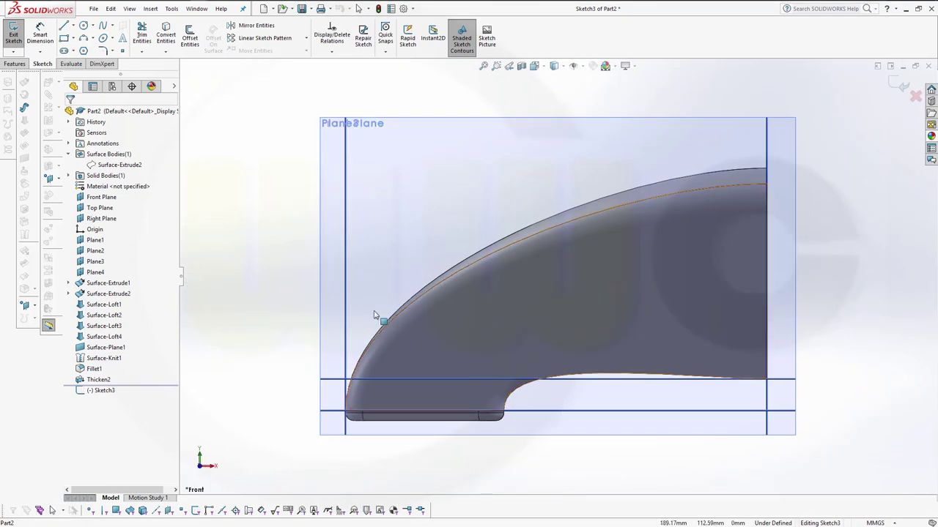
{"action": "left_click", "coordinate": [84, 25]}
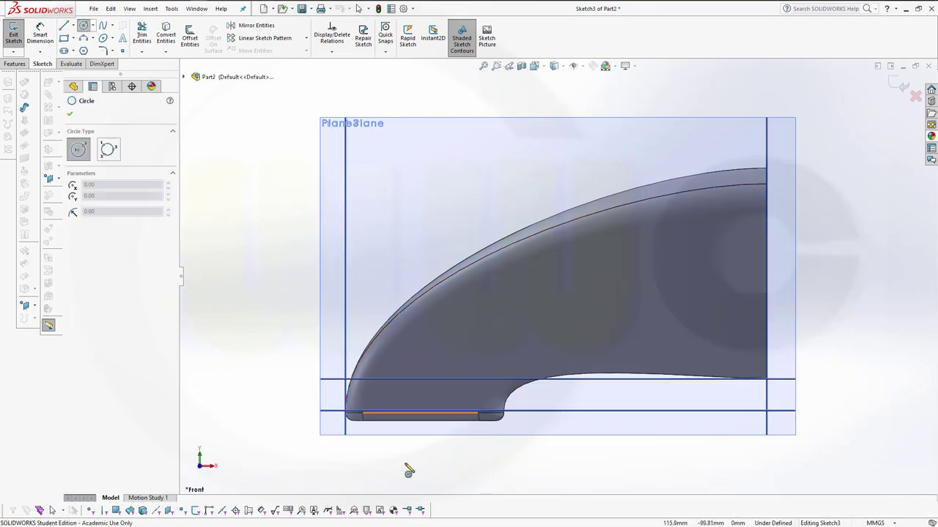
{"action": "key", "text": "f"}
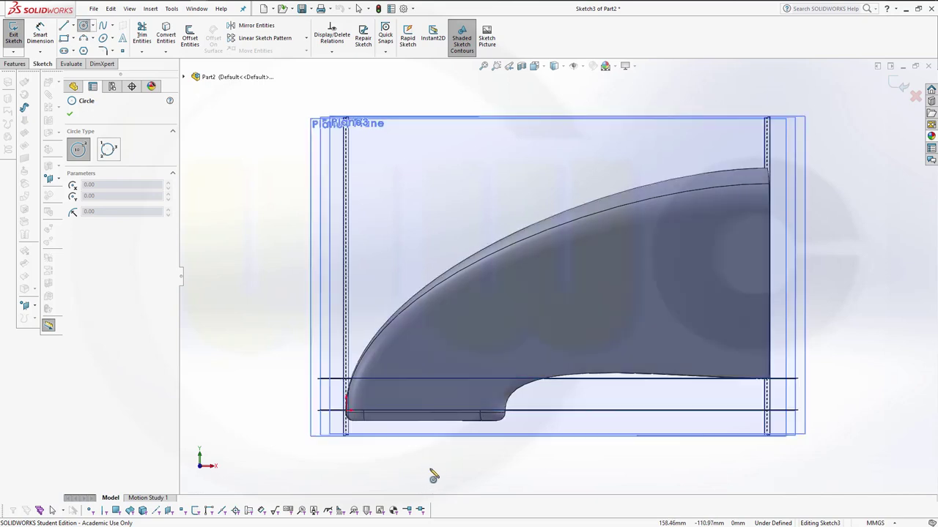
{"action": "left_click", "coordinate": [415, 472]}
{"action": "left_click", "coordinate": [437, 473]}
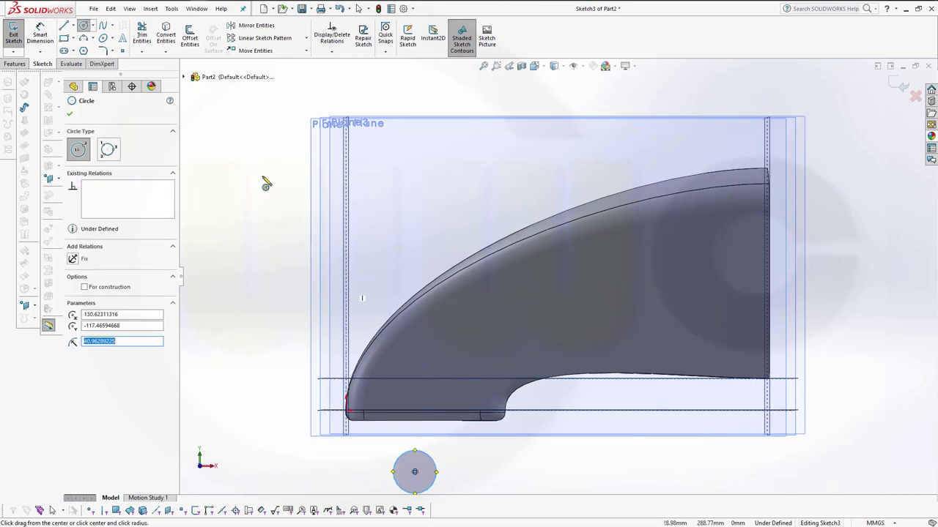
Dimension the sketched circle's diameter to 30 mm.
{"action": "left_click", "coordinate": [45, 31]}
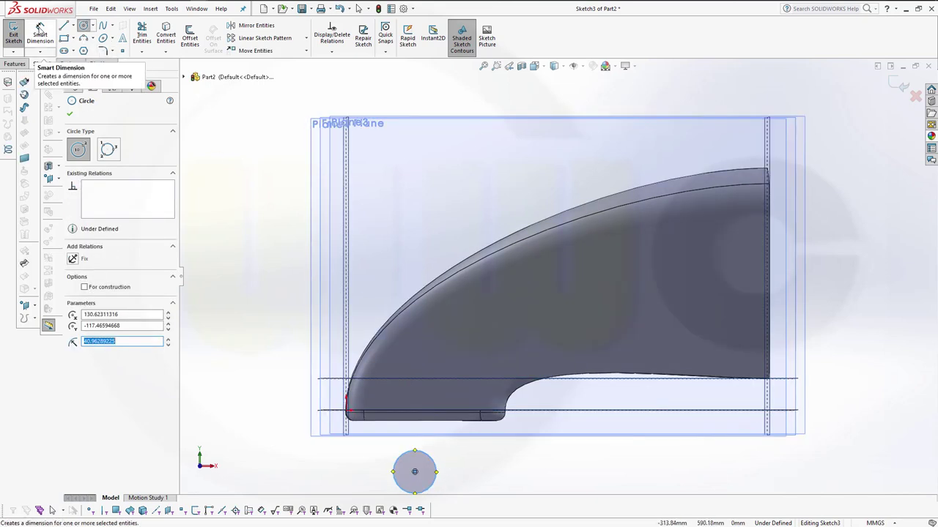
{"action": "left_click", "coordinate": [437, 469]}
{"action": "left_click", "coordinate": [444, 468]}
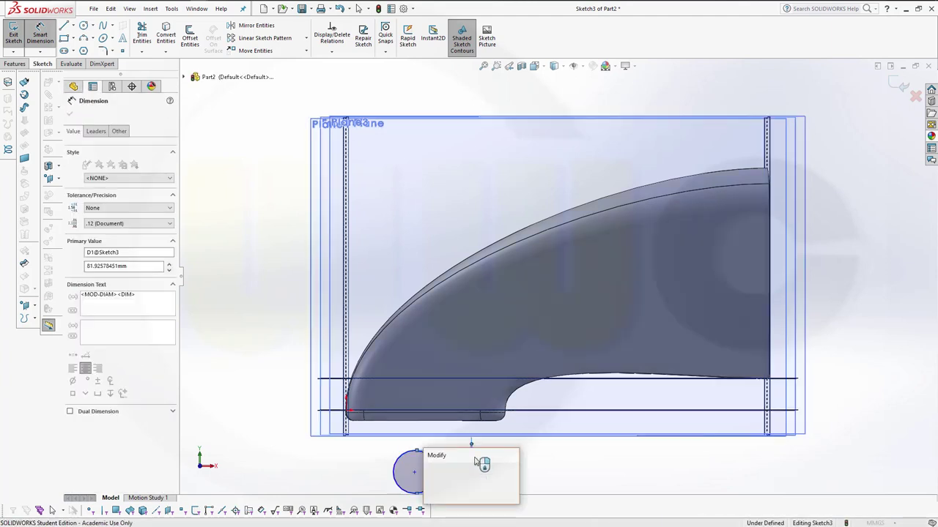
{"action": "type", "text": "30"}
{"action": "key", "text": "Return"}
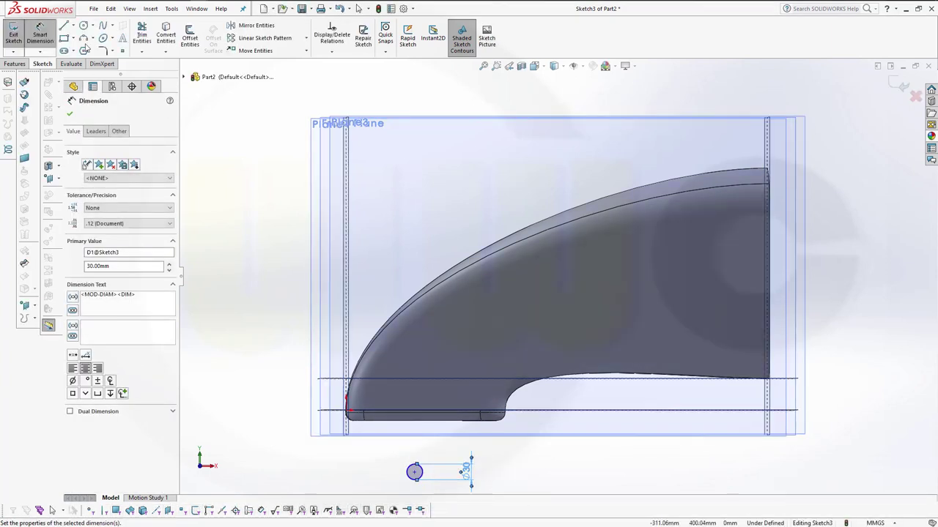
Draw a horizontal line extending in the positive X direction from the topmost point of the 30 mm circle.
{"action": "left_click", "coordinate": [65, 25]}
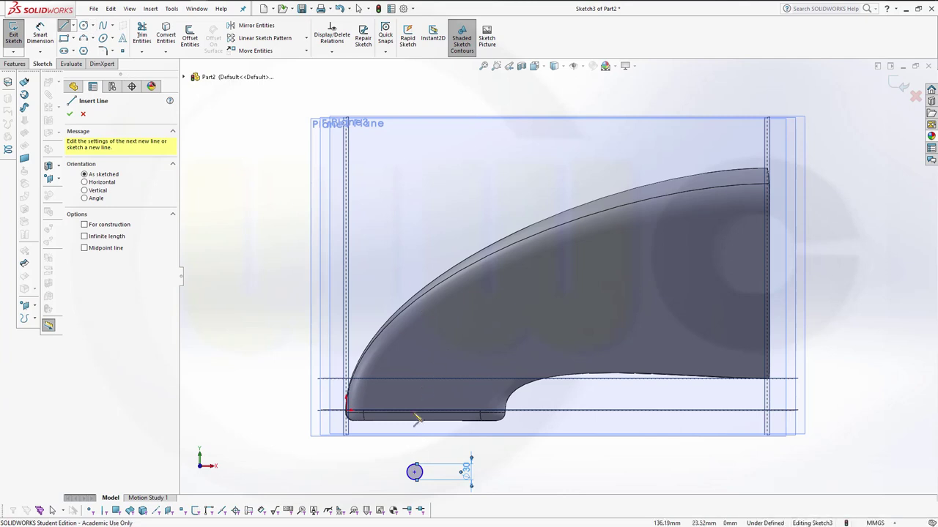
{"action": "scroll", "coordinate": [429, 487], "scroll_direction": "down", "scroll_amount": 8}
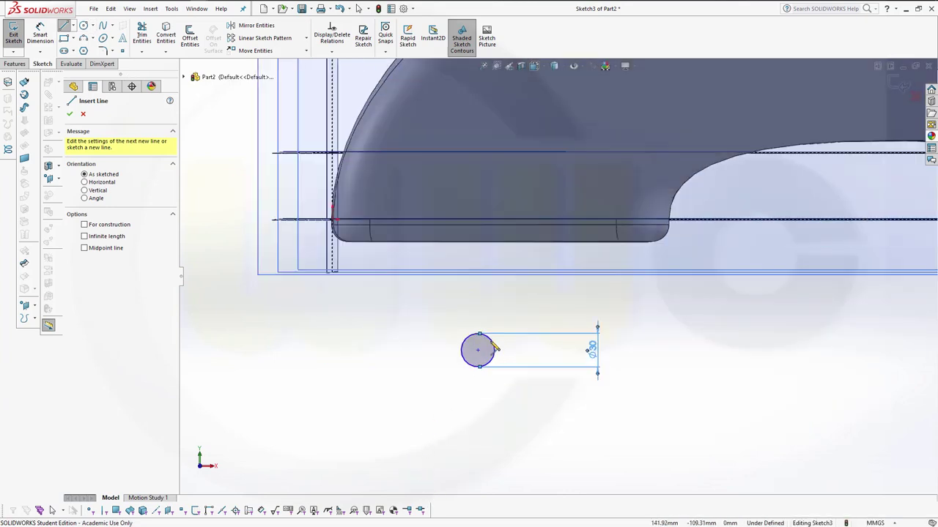
{"action": "scroll", "coordinate": [501, 317], "scroll_direction": "down", "scroll_amount": 3}
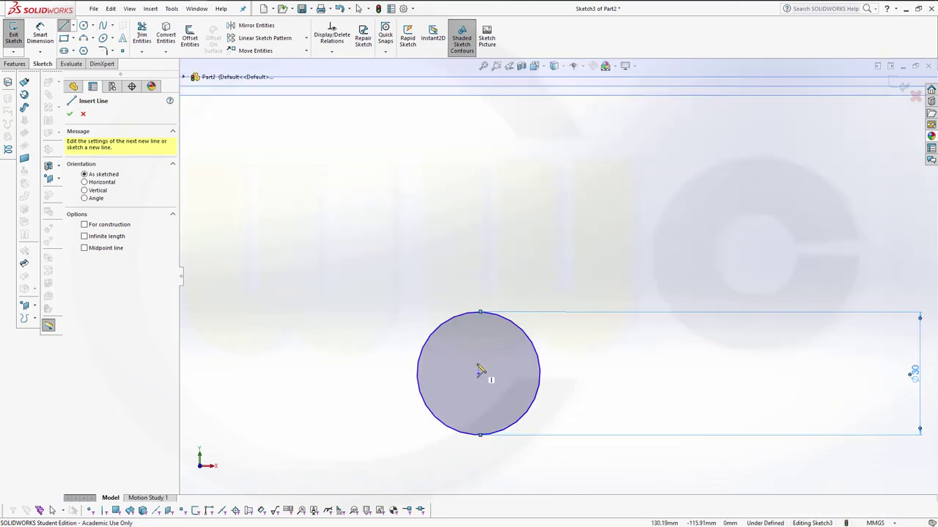
{"action": "left_click", "coordinate": [479, 313]}
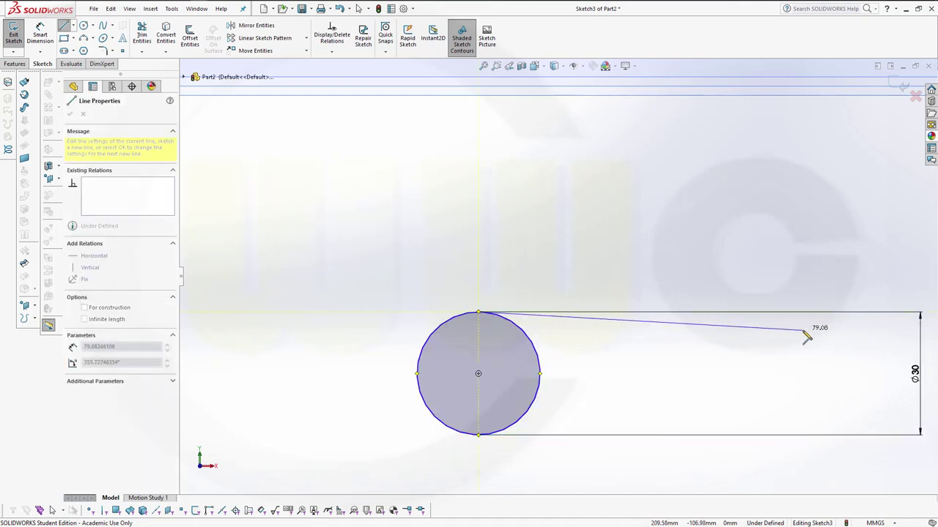
{"action": "mouse_move", "coordinate": [805, 336]}
{"action": "middle_mouse_down", "text": "ctrl"}
{"action": "mouse_move", "coordinate": [795, 320]}
{"action": "mouse_move", "coordinate": [660, 314]}
{"action": "middle_mouse_up", "text": "ctrl"}
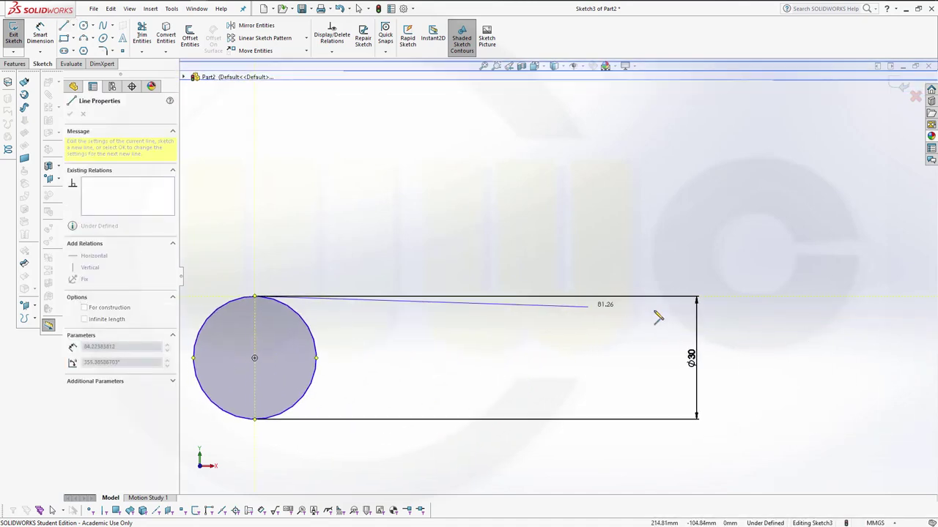
{"action": "left_click", "coordinate": [758, 298]}
{"action": "key", "text": "Escape"}
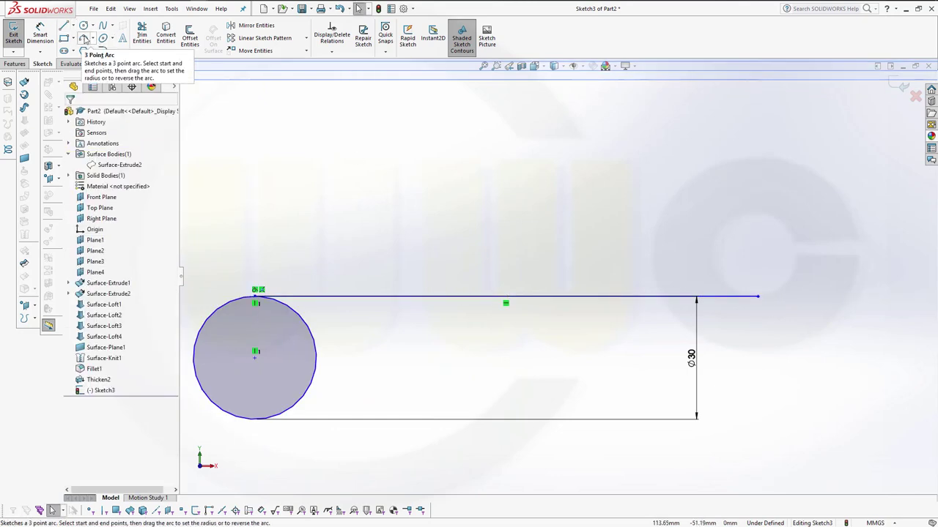
Draw a three-point arc of about 252 mm radius from the circle's lowest point to the horizontal line's free end.
{"action": "left_click", "coordinate": [84, 38]}
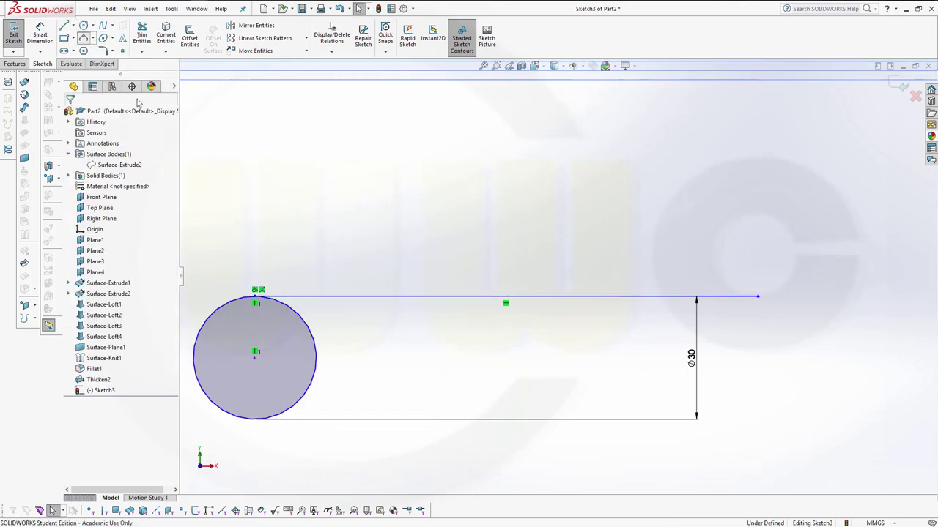
{"action": "left_click", "coordinate": [254, 419]}
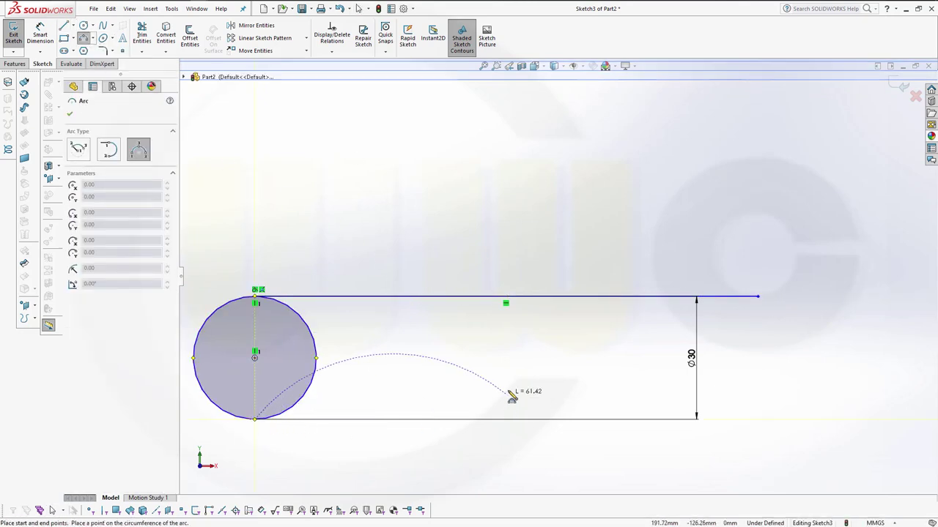
{"action": "left_click", "coordinate": [758, 298]}
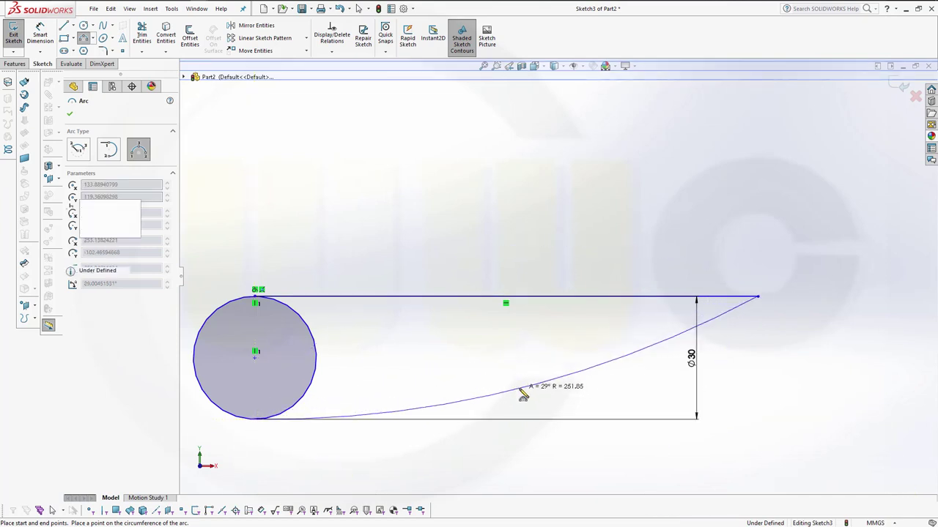
{"action": "left_click", "coordinate": [521, 392]}
{"action": "key", "text": "Escape"}
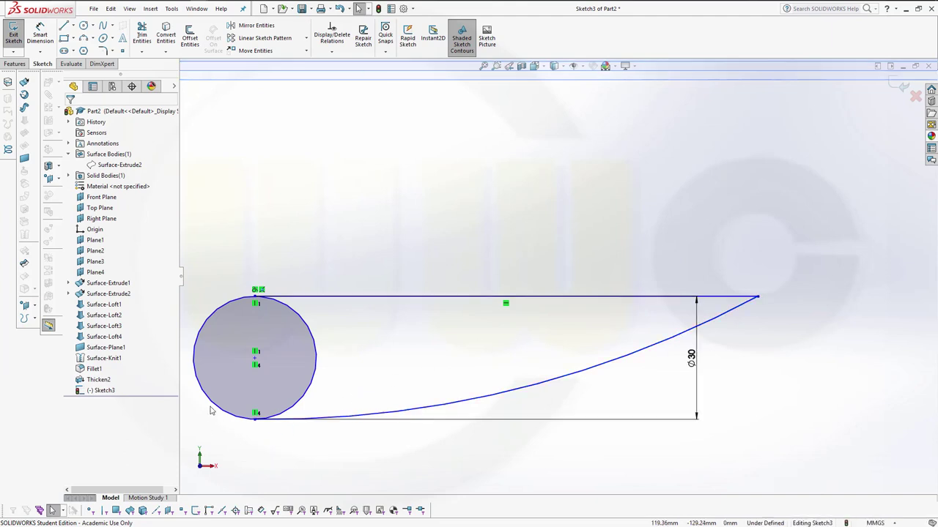
Make the arc tangent to the 30 mm circle.
{"action": "left_click", "coordinate": [225, 410]}
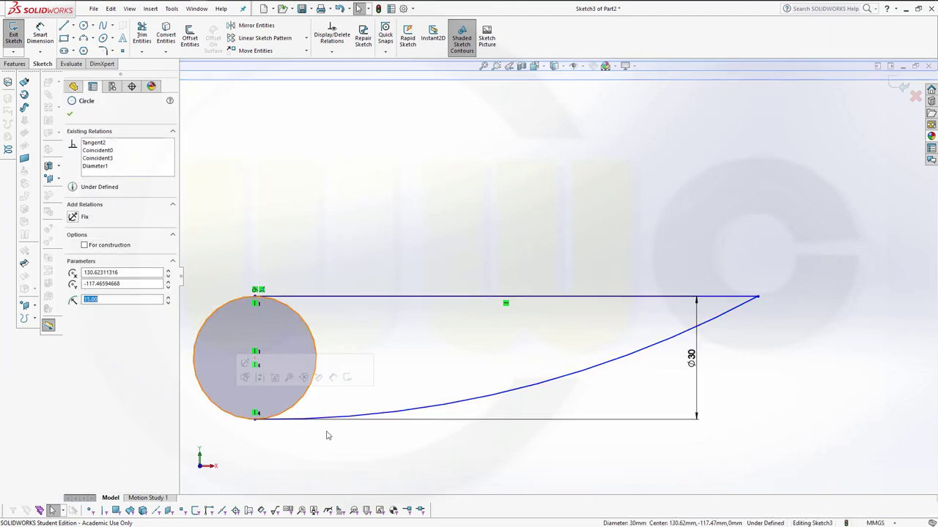
{"action": "left_click", "coordinate": [386, 414], "text": "ctrl"}
{"action": "left_click", "coordinate": [469, 382]}
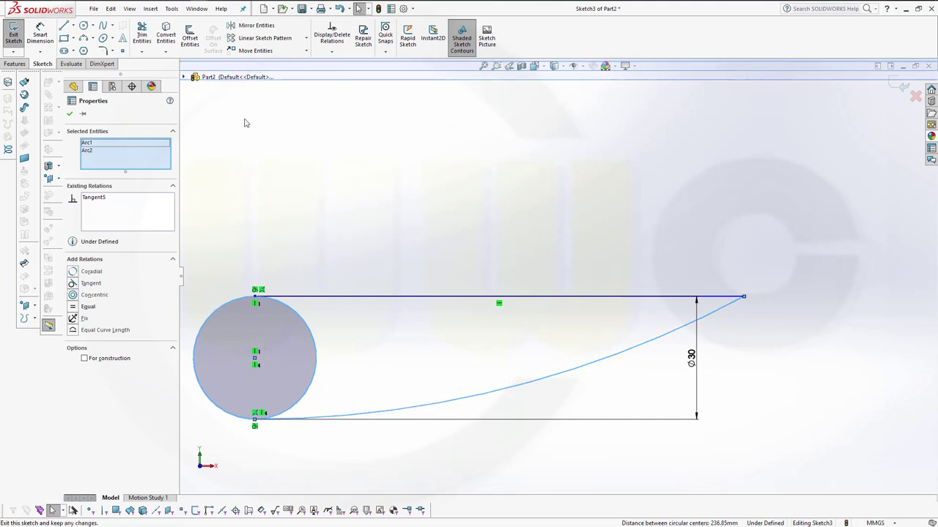
{"action": "key", "text": "Escape"}
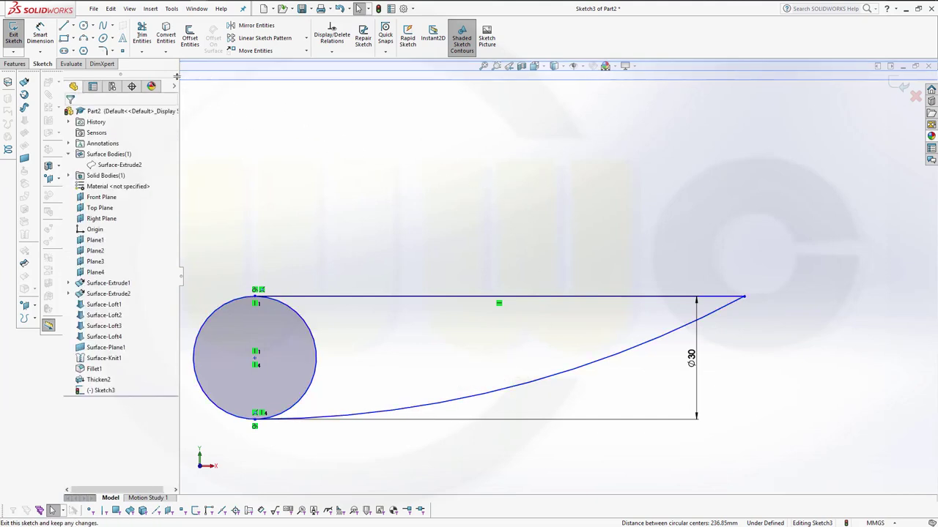
Trim away the half of the circle enclosed between the horizontal line and the arc, leaving a closed teardrop profile.
{"action": "left_click", "coordinate": [140, 35]}
{"action": "left_click", "coordinate": [316, 350]}
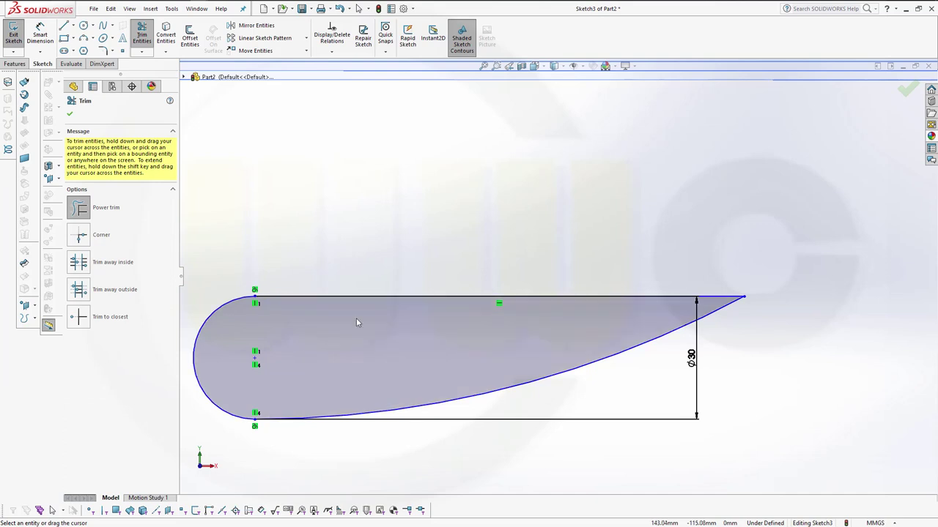
{"action": "key", "text": "Escape"}
Move the whole teardrop profile up onto the body's lower front corner just above its base and exit the sketch.
{"action": "scroll", "coordinate": [480, 306], "scroll_direction": "up", "scroll_amount": 5}
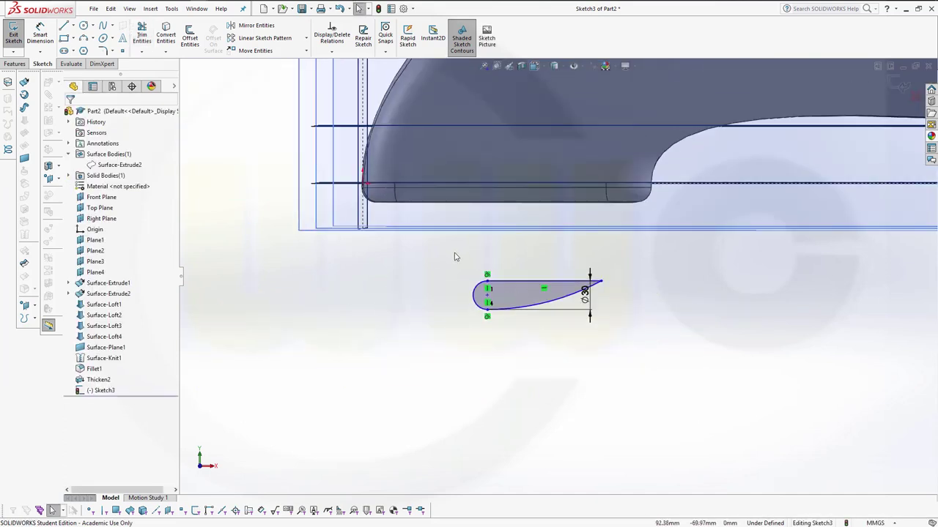
{"action": "left_click_drag", "start_coordinate": [454, 257], "coordinate": [636, 346]}
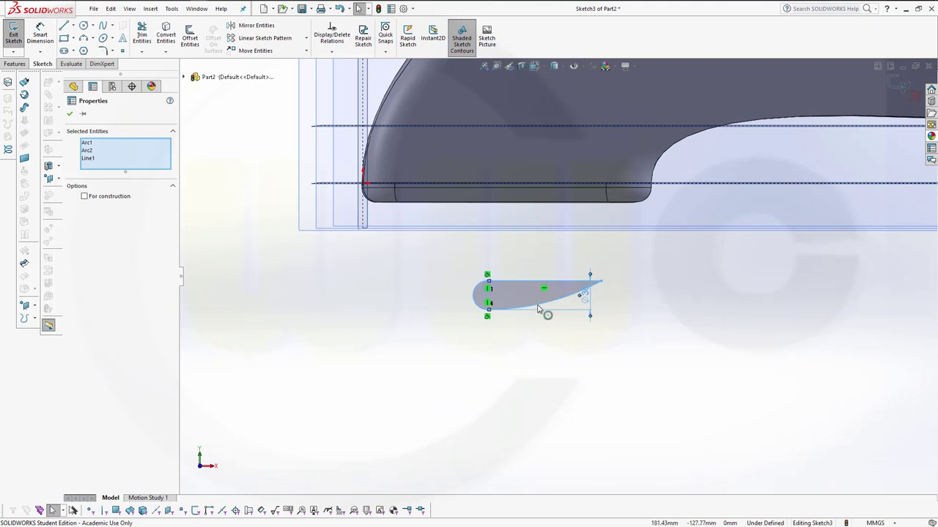
{"action": "left_click_drag", "start_coordinate": [539, 309], "coordinate": [454, 177]}
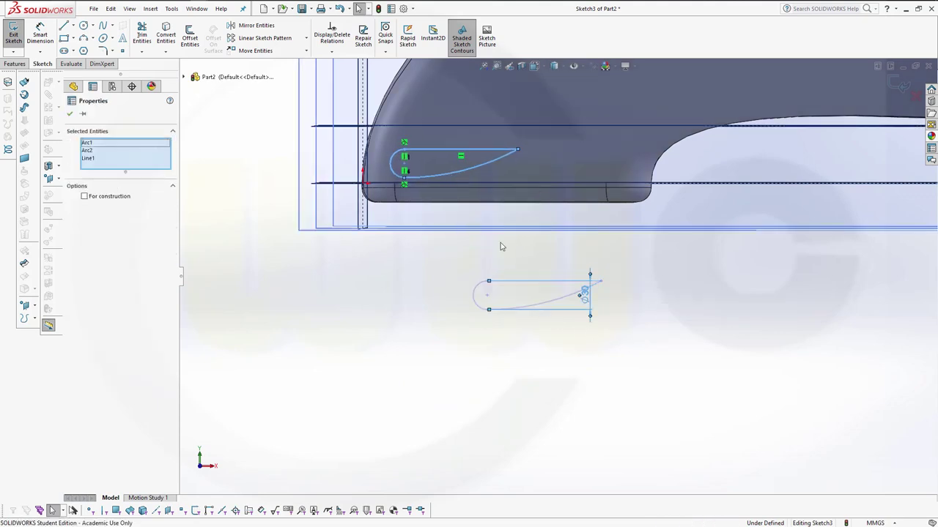
{"action": "left_click", "coordinate": [897, 90]}
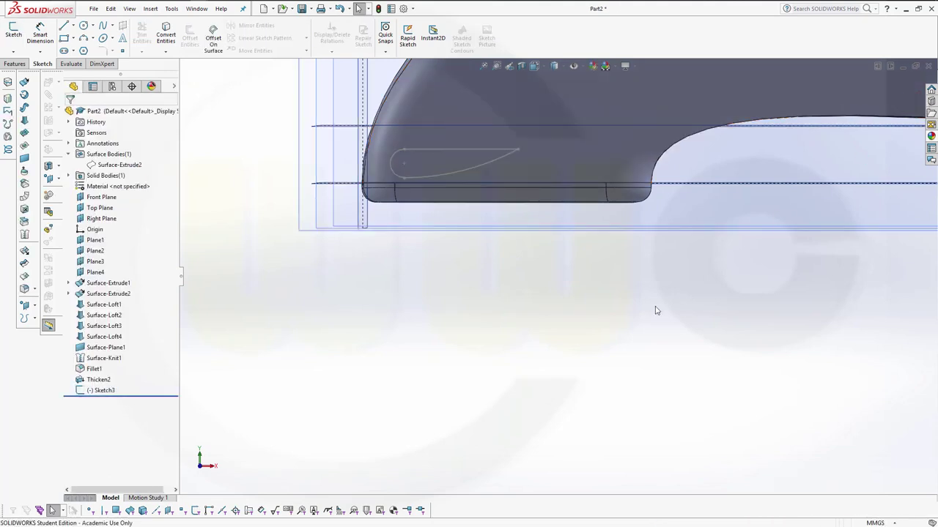
Start a boss extrusion of the teardrop profile with Direction 1 set to Offset From Surface, 20 mm from Plane3.
{"action": "key", "text": "ctrl+1"}
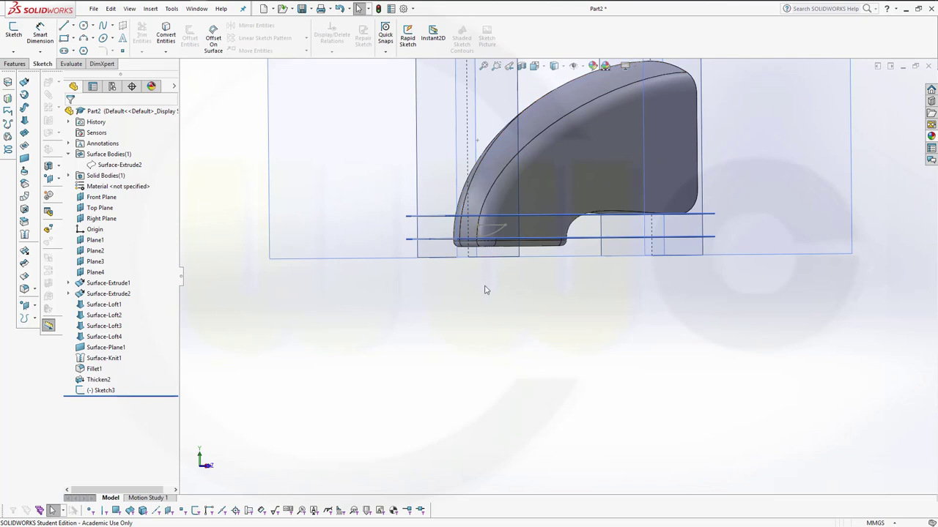
{"action": "middle_click_drag", "start_coordinate": [485, 289], "coordinate": [477, 379], "text": "ctrl"}
{"action": "key", "text": "ctrl+7"}
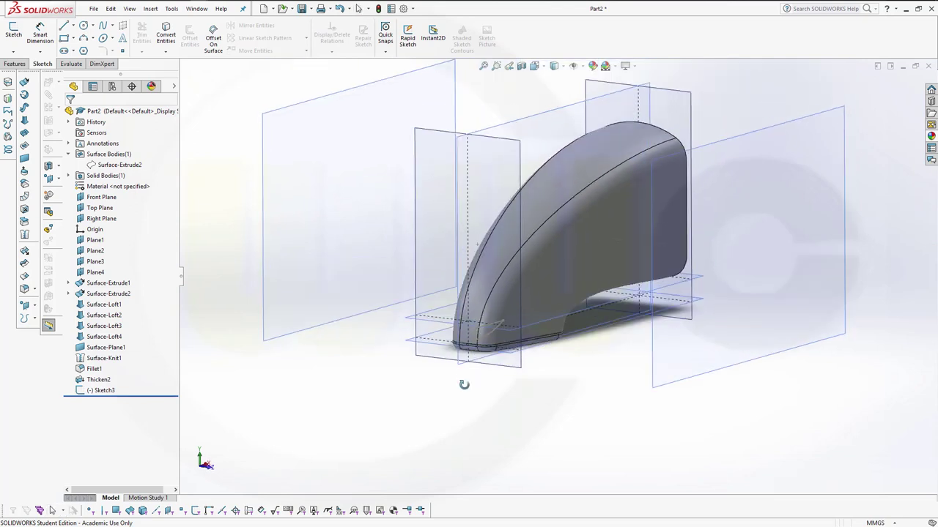
{"action": "left_click", "coordinate": [16, 65]}
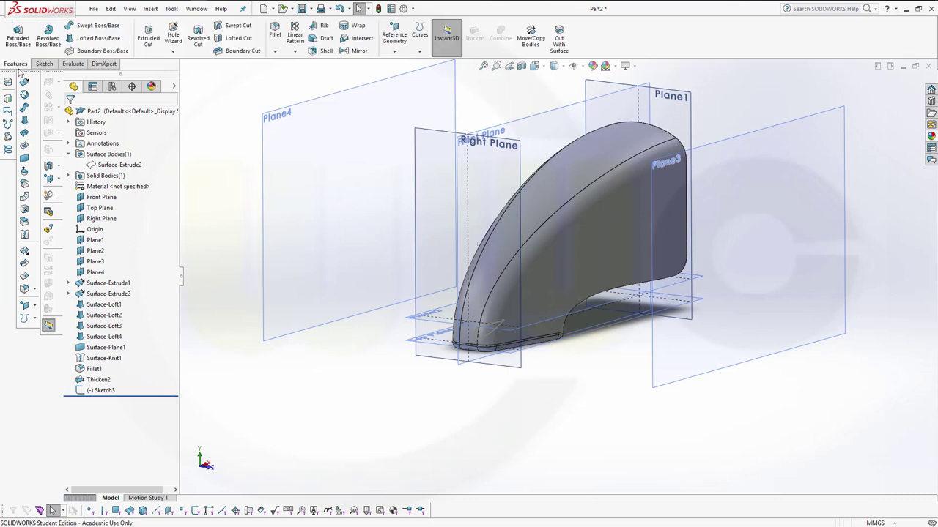
{"action": "left_click", "coordinate": [18, 35]}
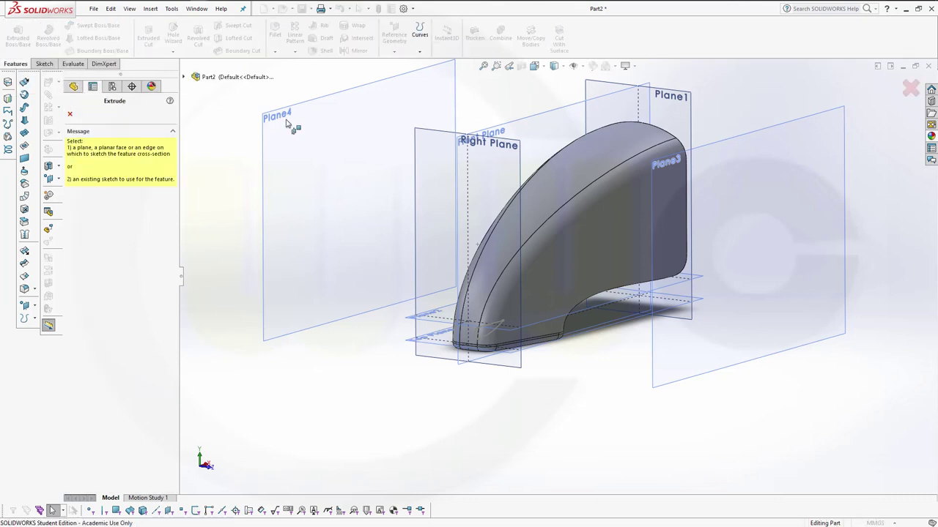
{"action": "left_click", "coordinate": [488, 338]}
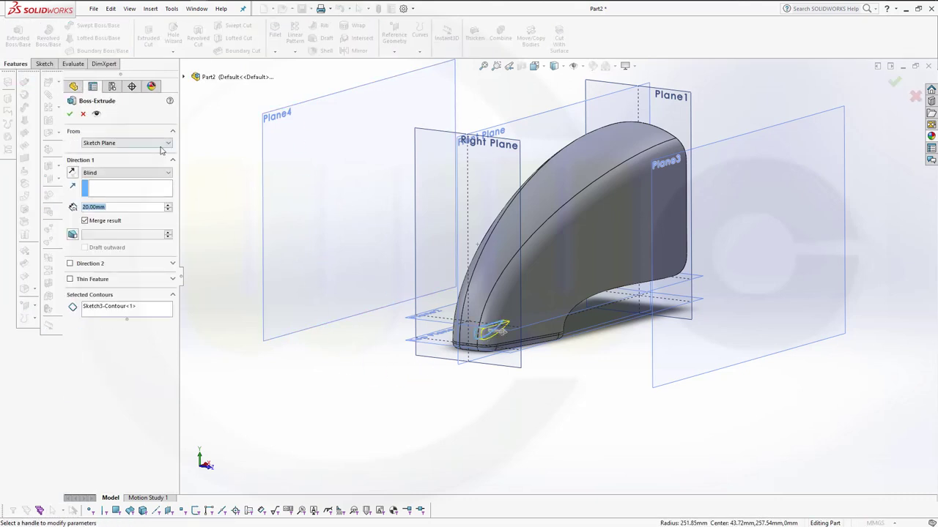
{"action": "left_click", "coordinate": [162, 176]}
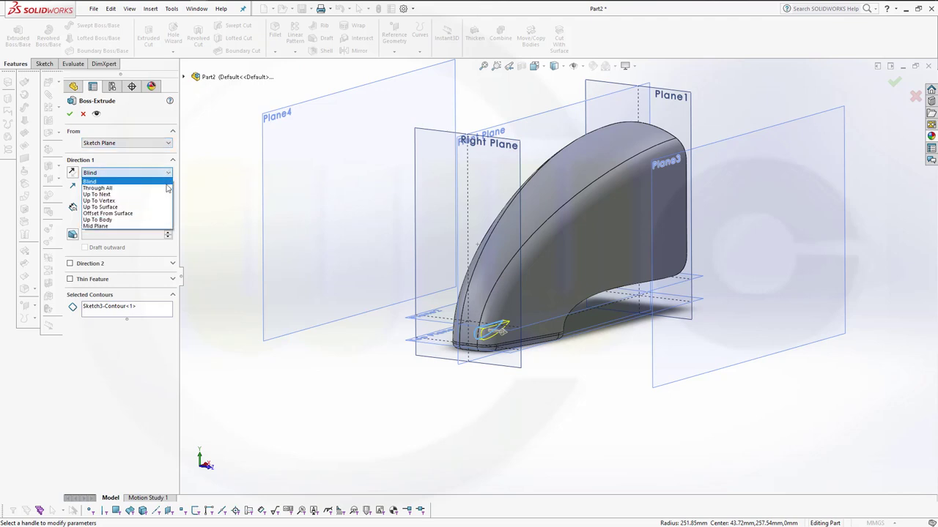
{"action": "left_click", "coordinate": [125, 212]}
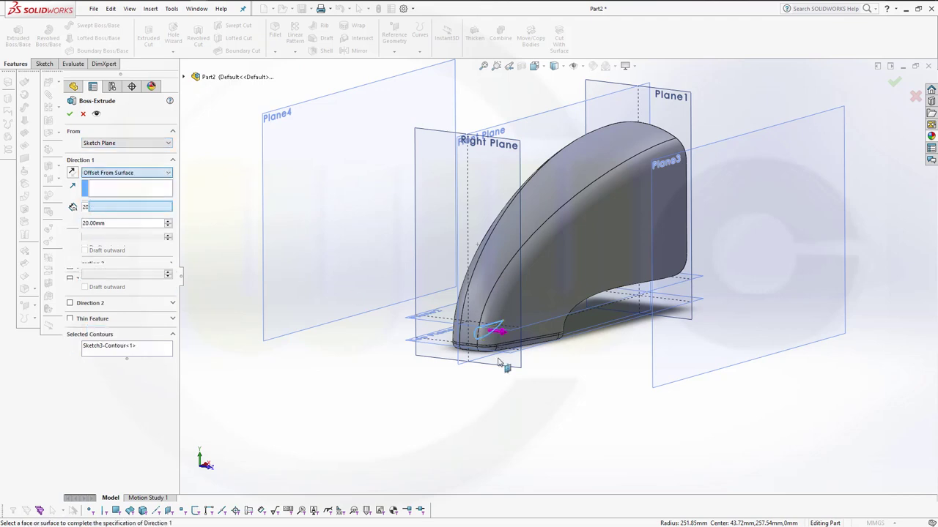
{"action": "left_click", "coordinate": [656, 368]}
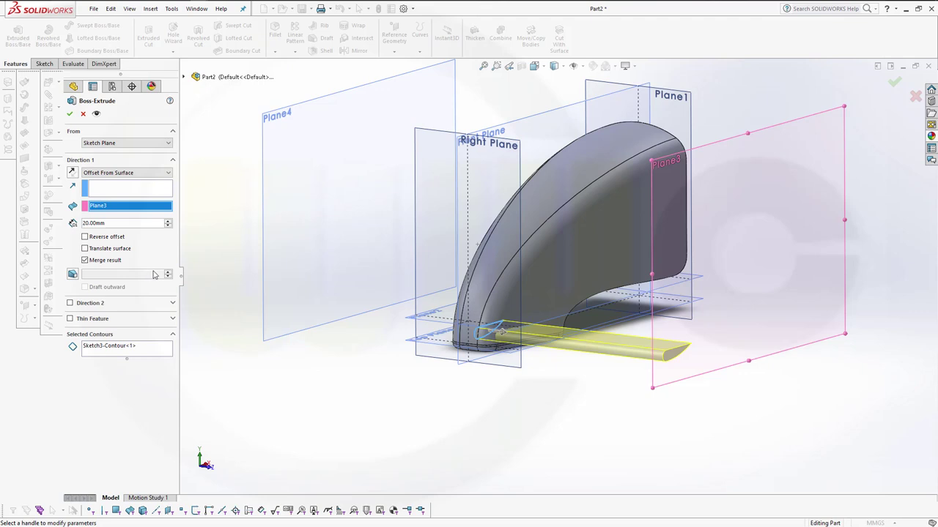
Add Direction 2 to the extrusion as Up To Surface ending at Plane4 and create the boss.
{"action": "left_click", "coordinate": [70, 303]}
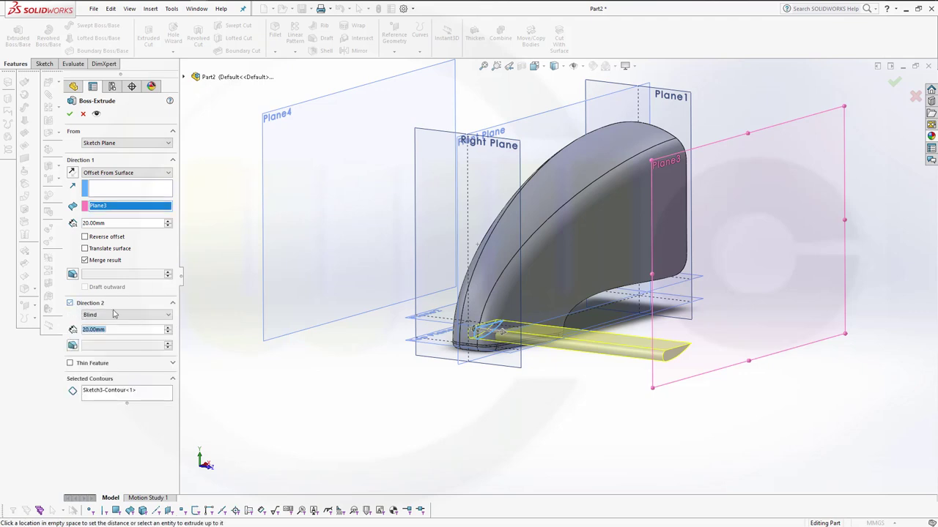
{"action": "left_click", "coordinate": [170, 316]}
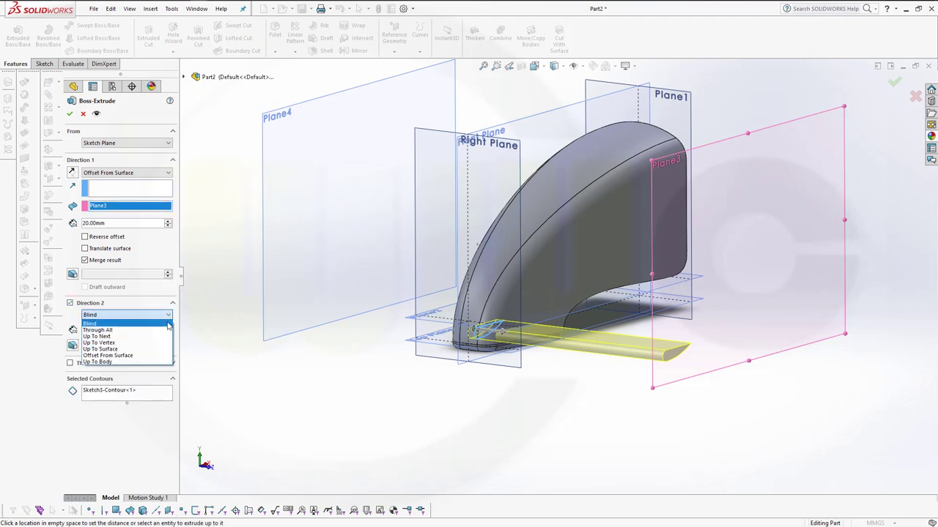
{"action": "left_click", "coordinate": [100, 348]}
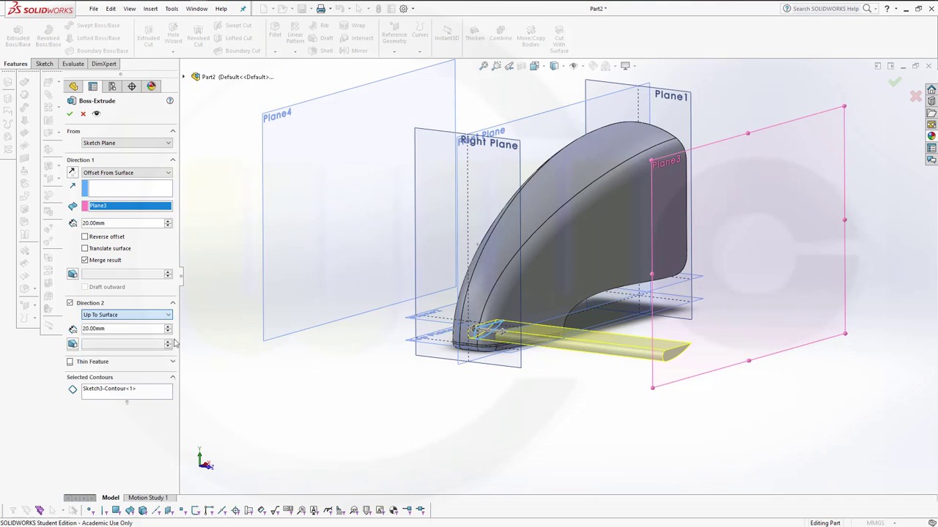
{"action": "left_click", "coordinate": [268, 307]}
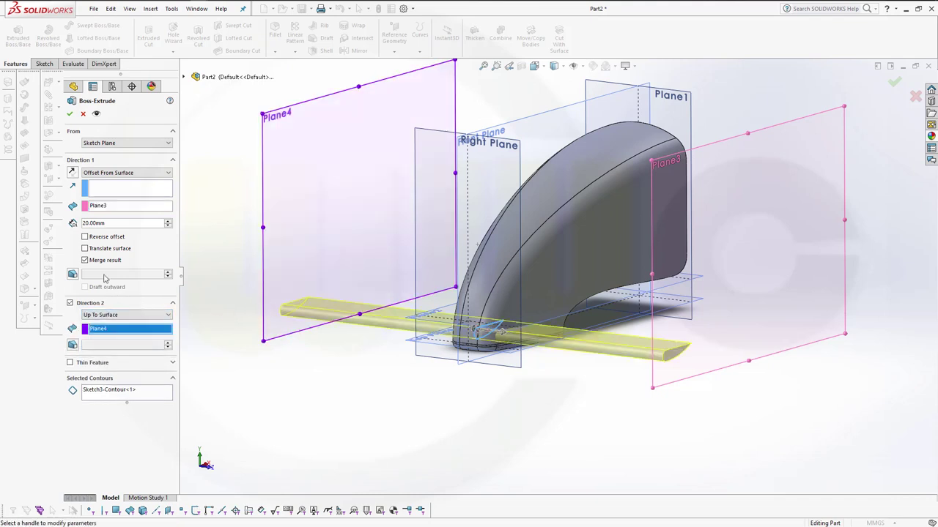
{"action": "left_click", "coordinate": [70, 114]}
Start a sketch on the Front Plane and draw a circle of about 29 mm radius below the extruded teardrop boss.
{"action": "middle_click_drag", "start_coordinate": [437, 369], "coordinate": [387, 345]}
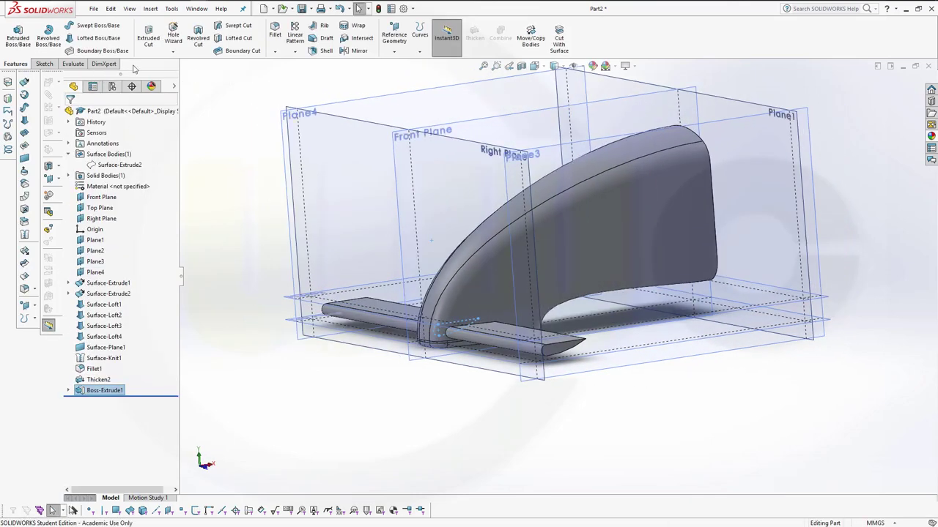
{"action": "left_click", "coordinate": [44, 64]}
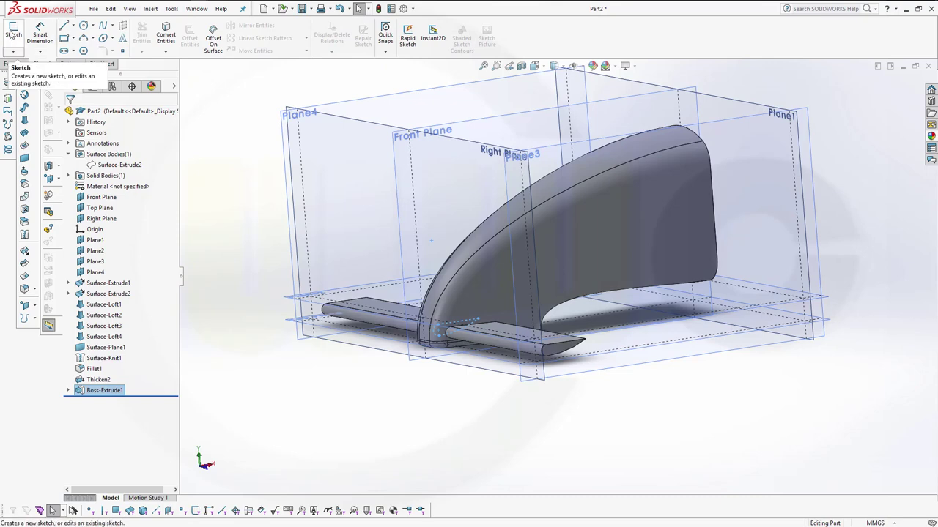
{"action": "left_click", "coordinate": [13, 33]}
{"action": "left_click", "coordinate": [463, 129]}
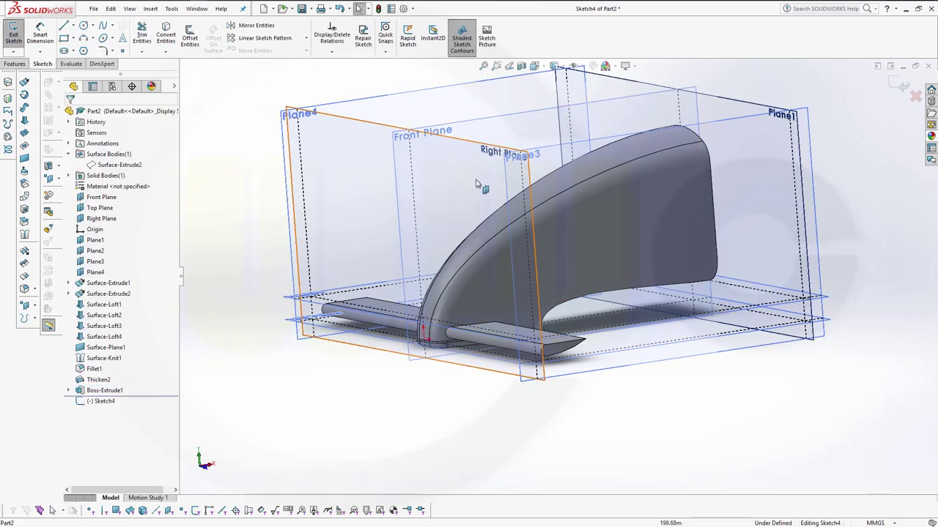
{"action": "key", "text": "space"}
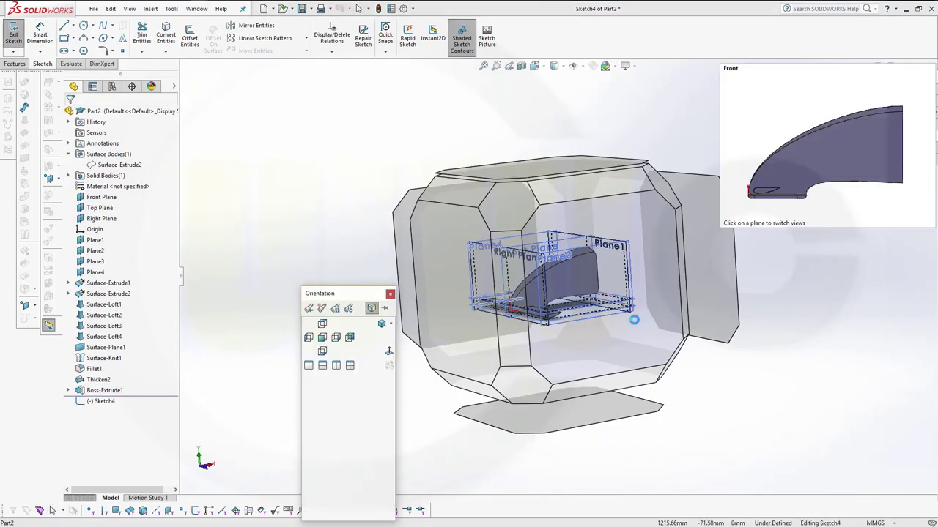
{"action": "left_click", "coordinate": [631, 338]}
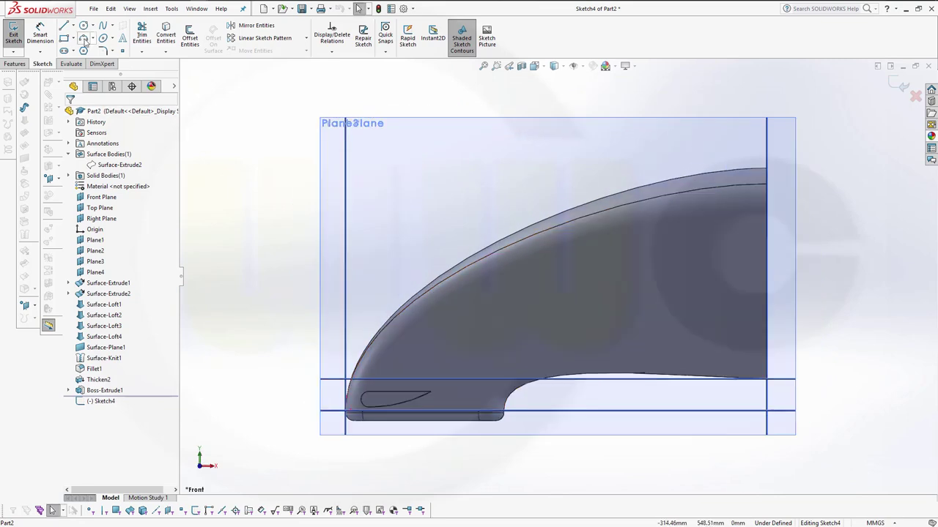
{"action": "key", "text": "c"}
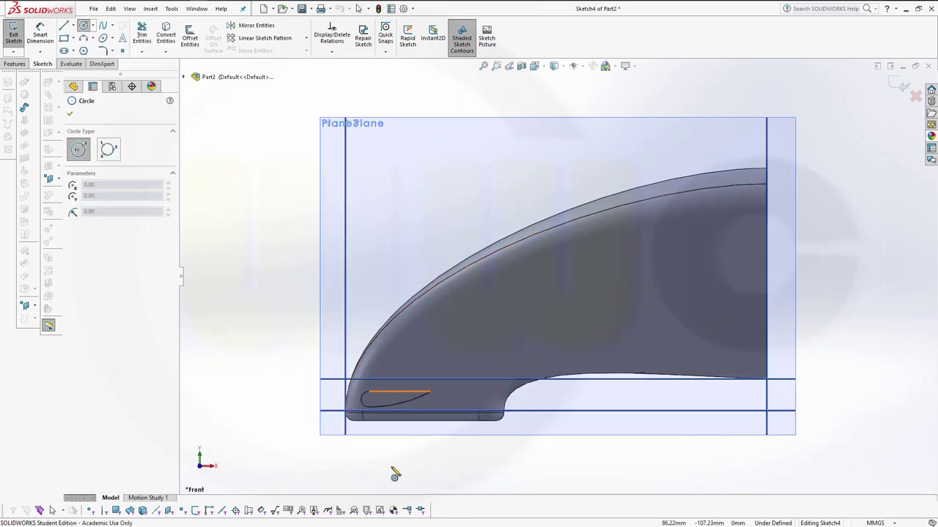
{"action": "left_click", "coordinate": [391, 467]}
{"action": "left_click", "coordinate": [409, 476]}
Dimension the new circle's diameter to 30 mm.
{"action": "key", "text": "d"}
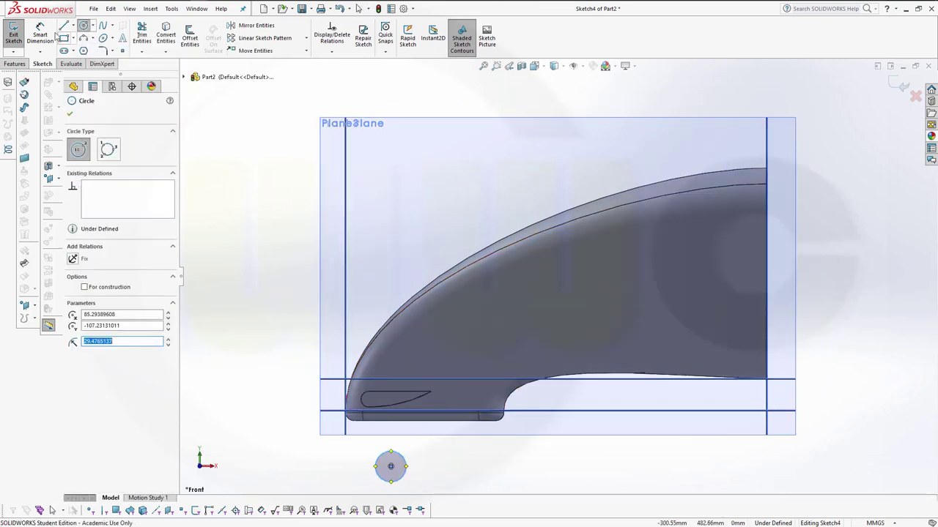
{"action": "left_click", "coordinate": [405, 466]}
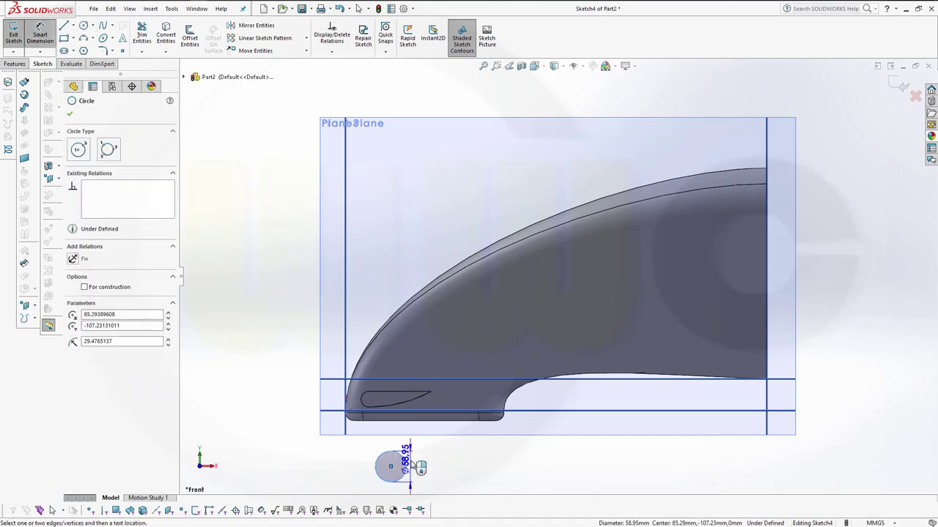
{"action": "left_click", "coordinate": [438, 463]}
{"action": "type", "text": "30"}
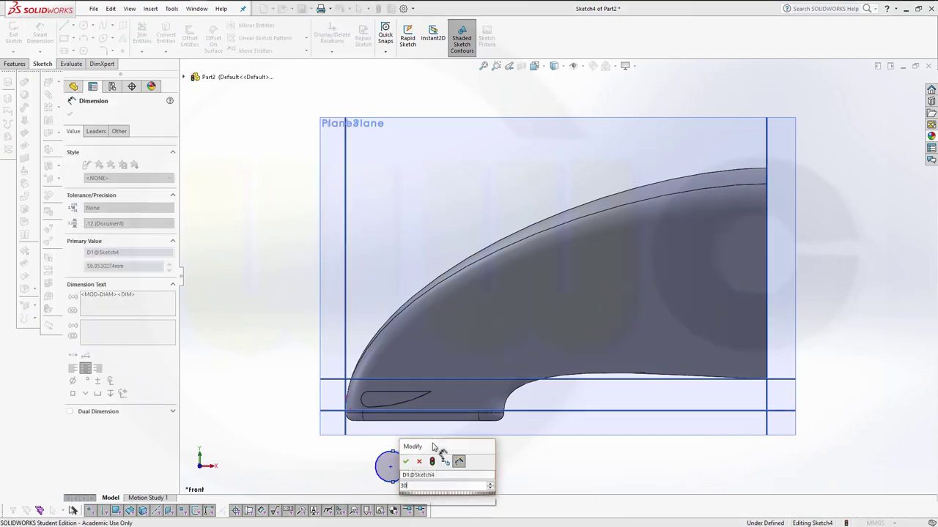
{"action": "key", "text": "Return"}
{"action": "scroll", "coordinate": [417, 337], "scroll_direction": "down", "scroll_amount": 3}
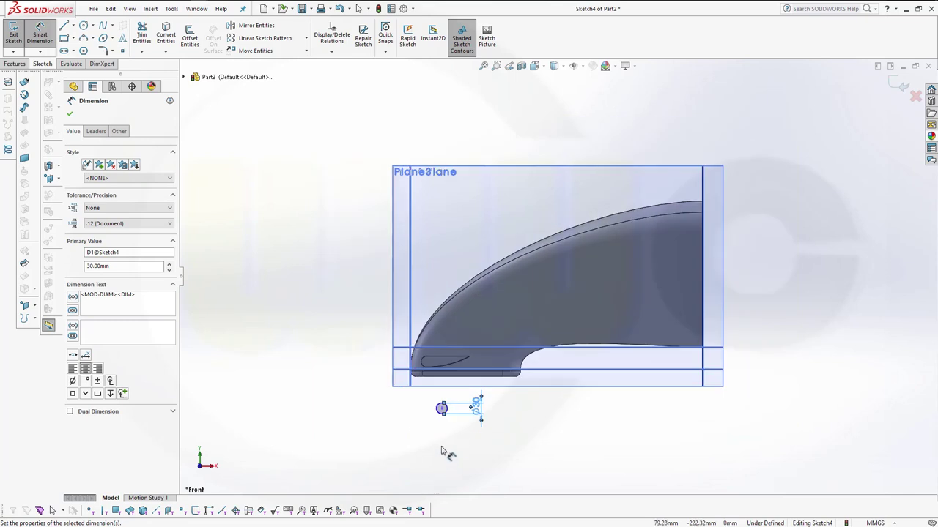
{"action": "left_click", "coordinate": [104, 52]}
{"action": "scroll", "coordinate": [451, 418], "scroll_direction": "down", "scroll_amount": 3}
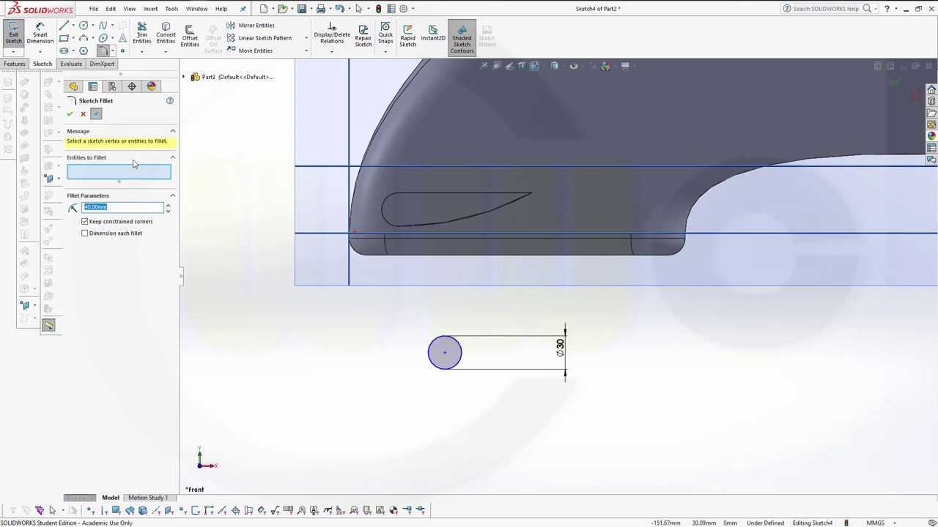
{"action": "key", "text": "Escape"}
Draw two three-point arcs from the circle's lowest and highest points to a shared tip, with radii of about 130 mm and 109 mm.
{"action": "left_click", "coordinate": [84, 37]}
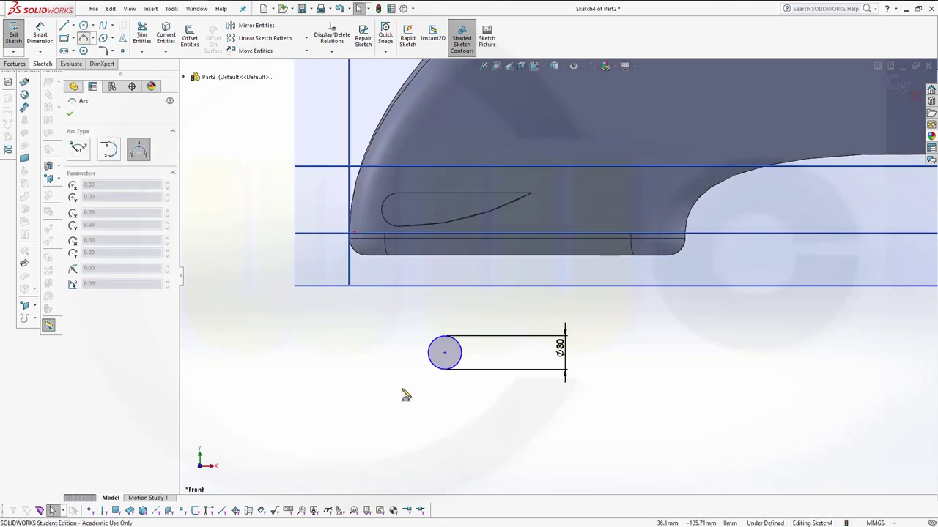
{"action": "left_click", "coordinate": [445, 369]}
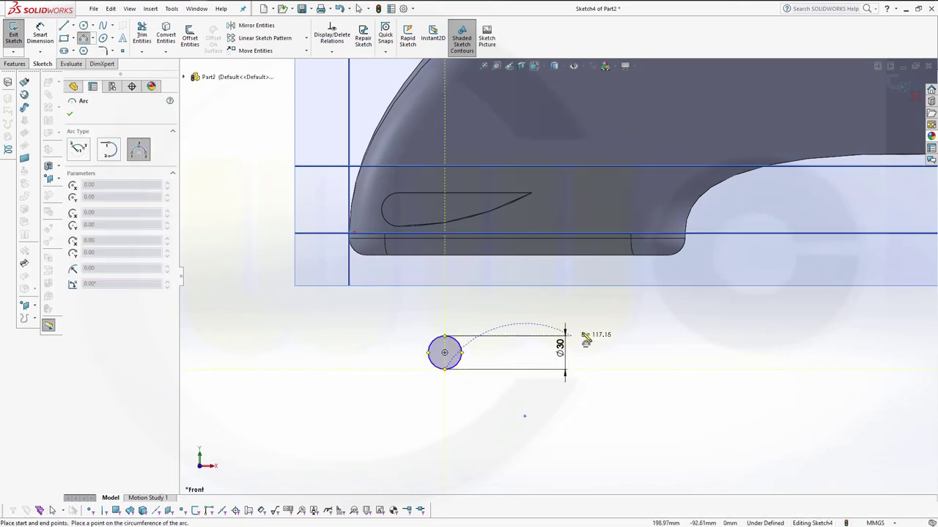
{"action": "left_click", "coordinate": [540, 293]}
{"action": "left_click", "coordinate": [511, 334]}
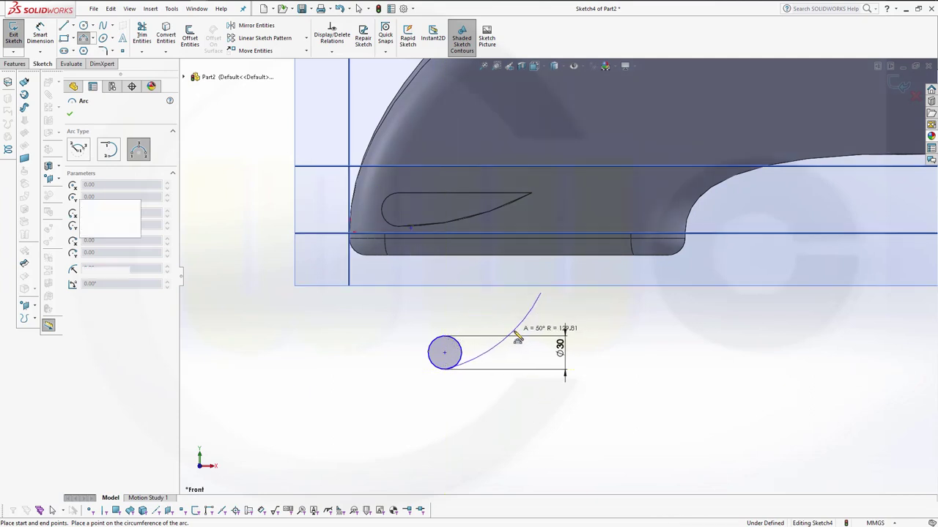
{"action": "left_click", "coordinate": [541, 294]}
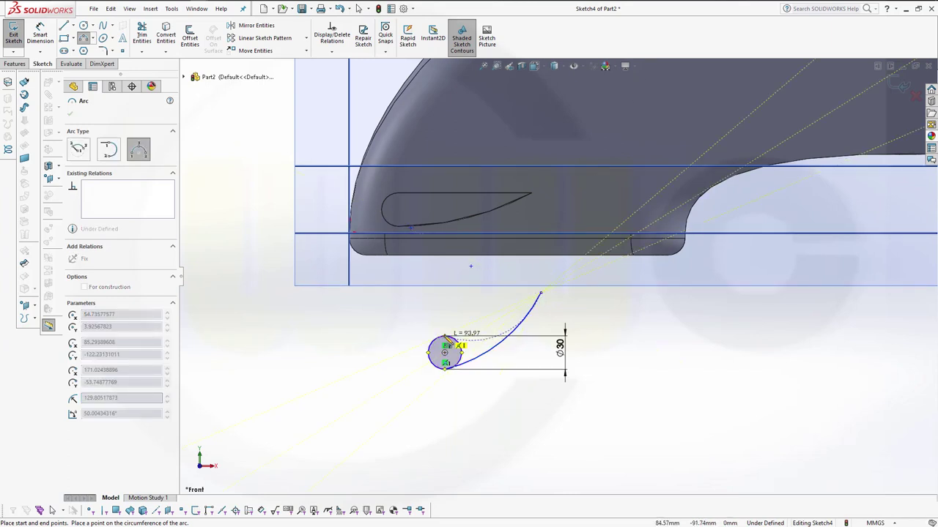
{"action": "left_click", "coordinate": [445, 336]}
{"action": "left_click", "coordinate": [497, 326]}
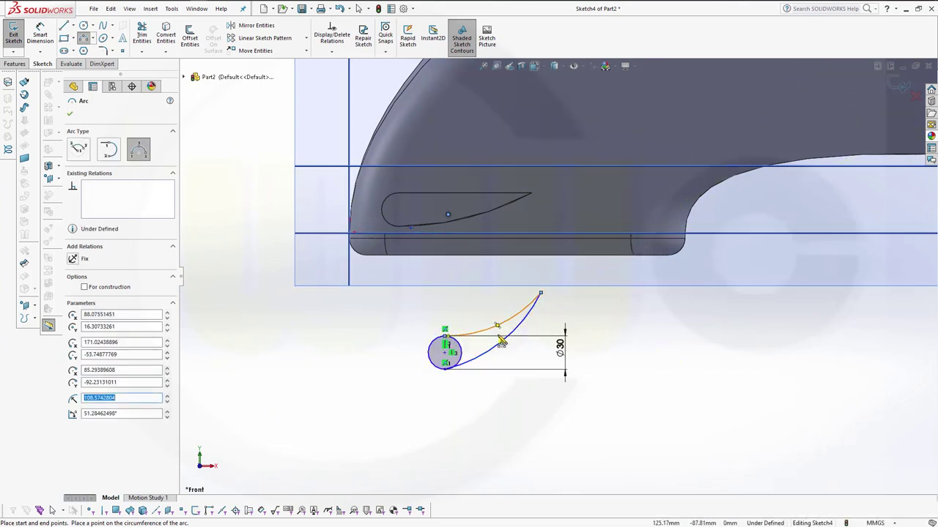
{"action": "key", "text": "Escape"}
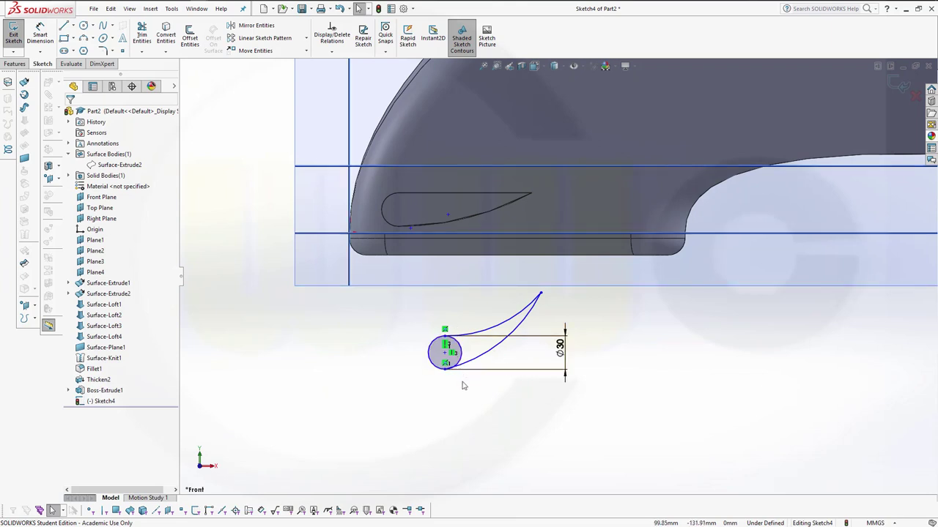
Make both the lower and the upper arc tangent to the circle.
{"action": "scroll", "coordinate": [462, 385], "scroll_direction": "down", "scroll_amount": 3}
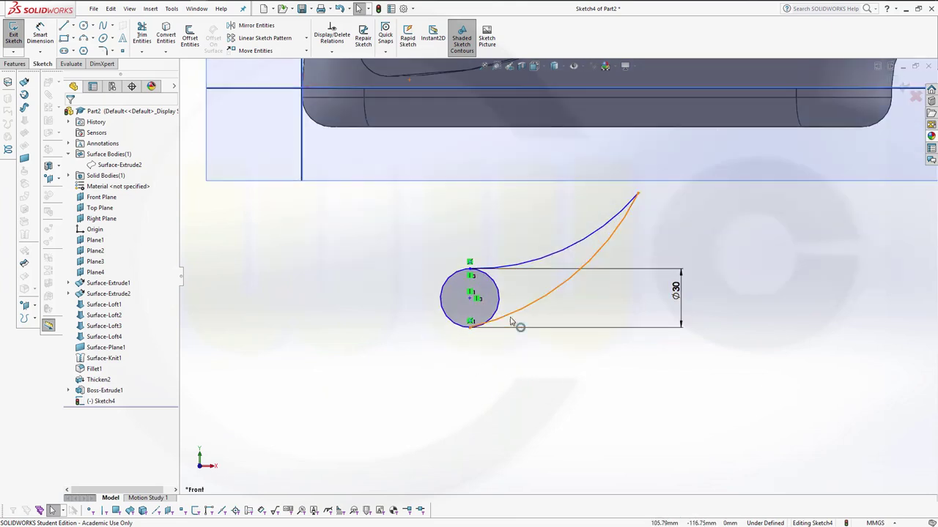
{"action": "left_click", "coordinate": [510, 321]}
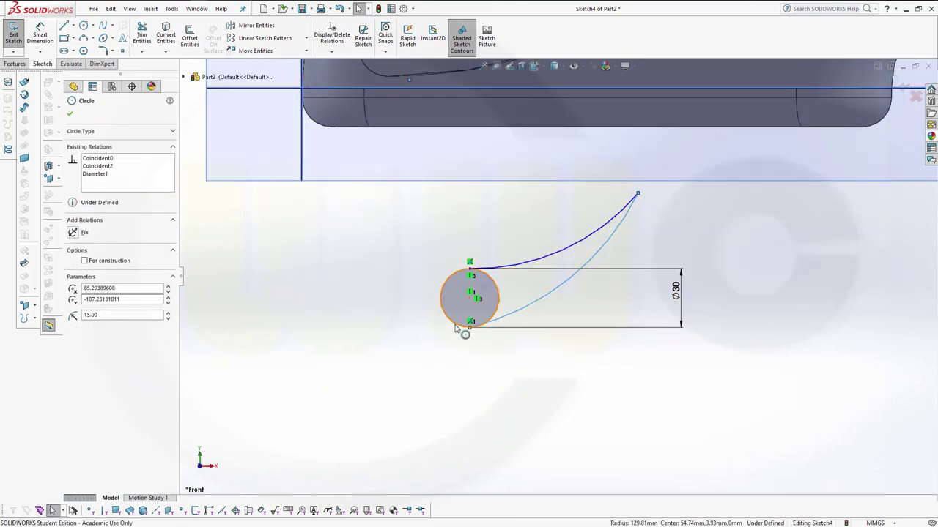
{"action": "left_click", "coordinate": [458, 327], "text": "ctrl"}
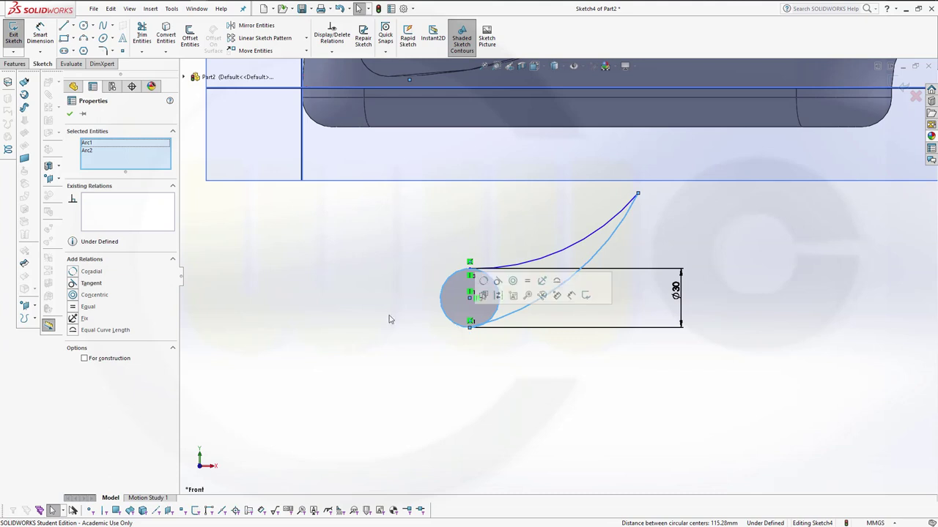
{"action": "left_click", "coordinate": [80, 284]}
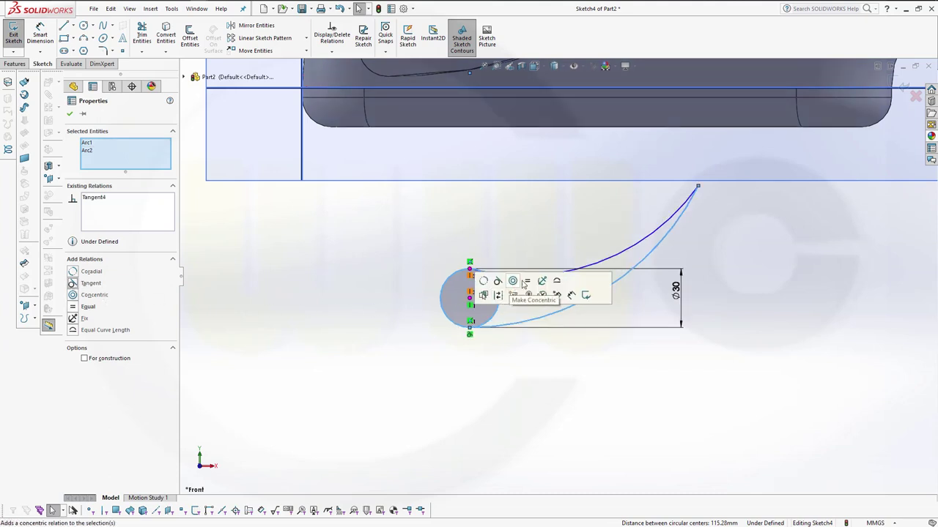
{"action": "left_click", "coordinate": [572, 300]}
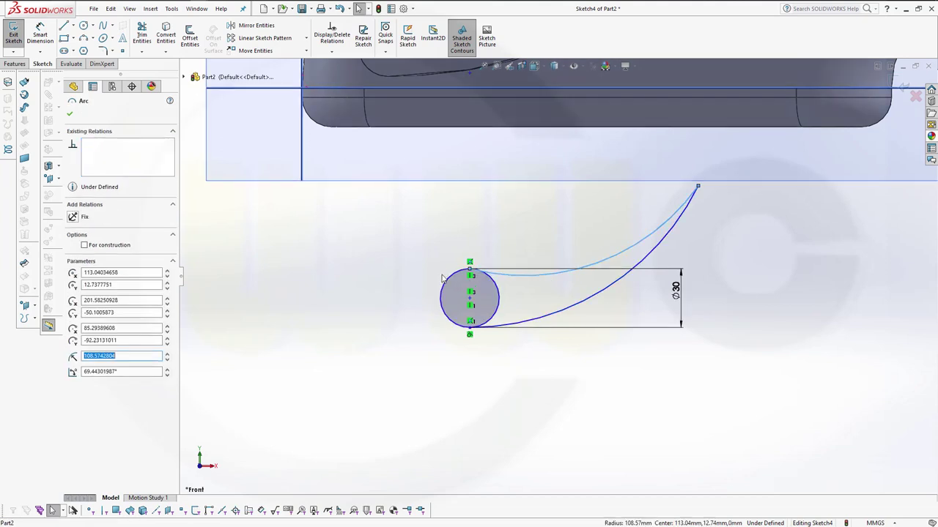
{"action": "left_click", "coordinate": [458, 286], "text": "ctrl"}
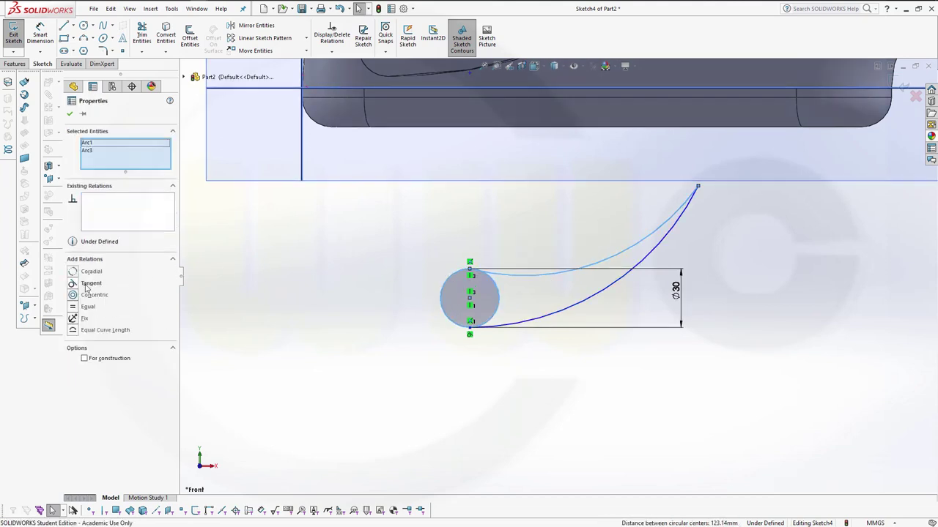
{"action": "left_click", "coordinate": [73, 285]}
{"action": "left_click", "coordinate": [371, 210]}
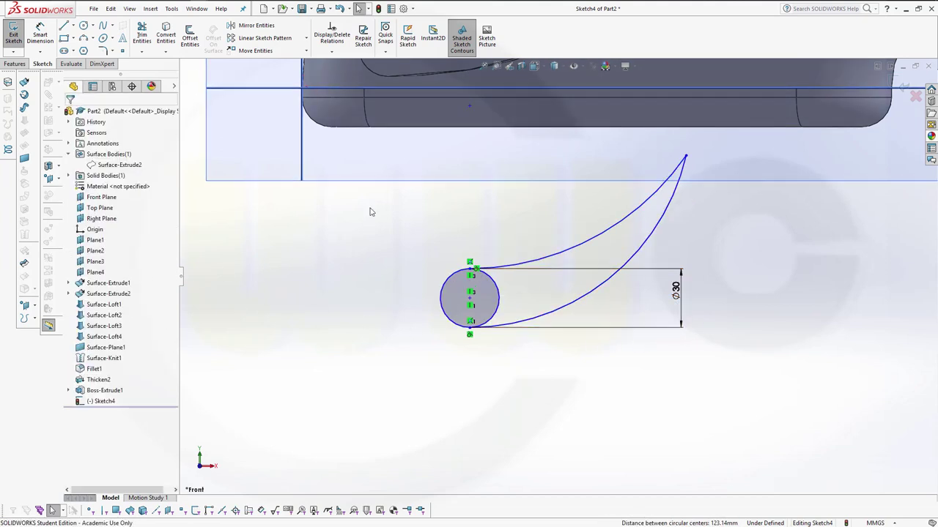
Trim away the part of the circle between the two arcs to leave one closed, curved teardrop profile.
{"action": "left_click", "coordinate": [141, 35]}
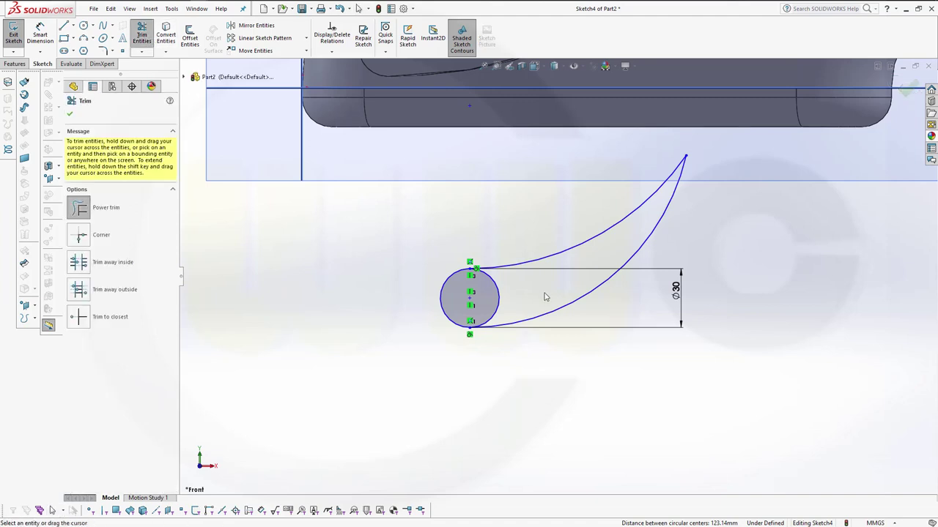
{"action": "left_click_drag", "start_coordinate": [507, 297], "coordinate": [488, 298]}
{"action": "key", "text": "Escape"}
Move the profile's shared tip down and closer to the rounded end, to about X 163.6, Y -67.9 mm.
{"action": "scroll", "coordinate": [741, 242], "scroll_direction": "up", "scroll_amount": 3}
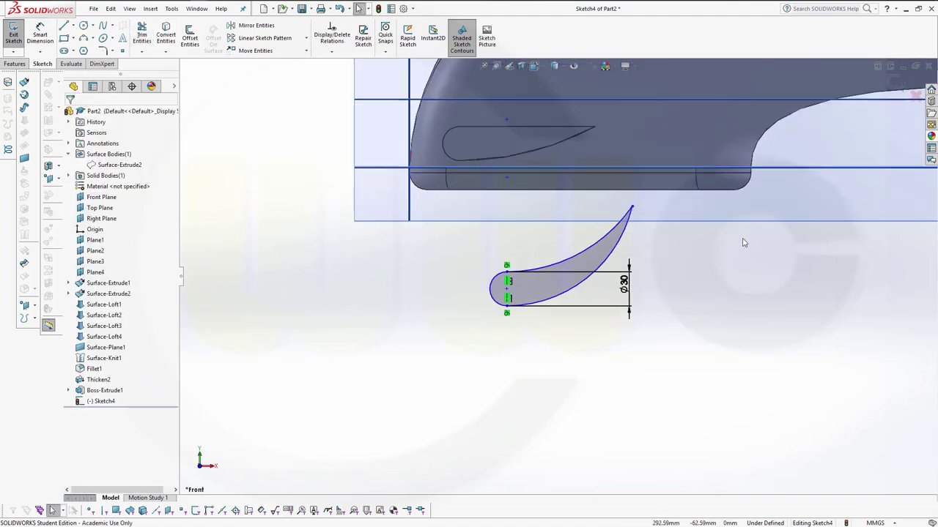
{"action": "scroll", "coordinate": [740, 242], "scroll_direction": "up", "scroll_amount": 2}
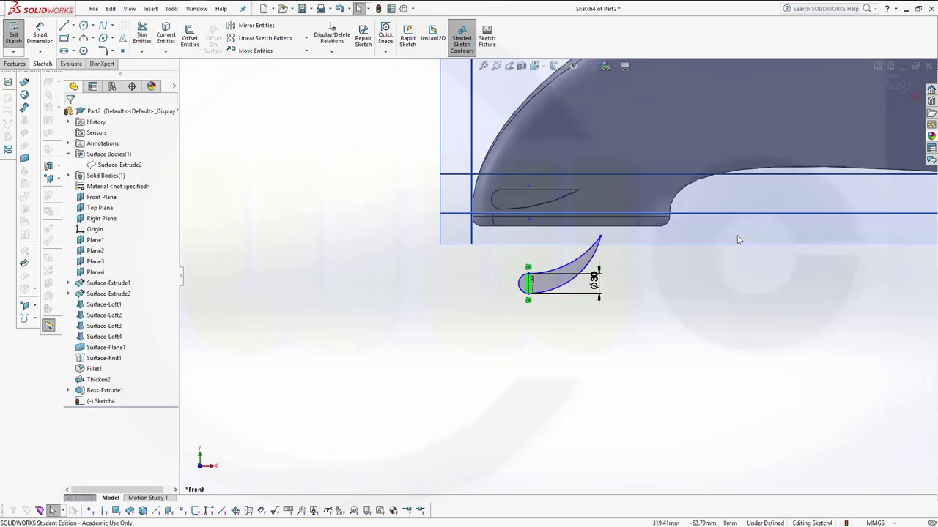
{"action": "left_click", "coordinate": [598, 240]}
{"action": "left_click_drag", "start_coordinate": [597, 248], "coordinate": [579, 259]}
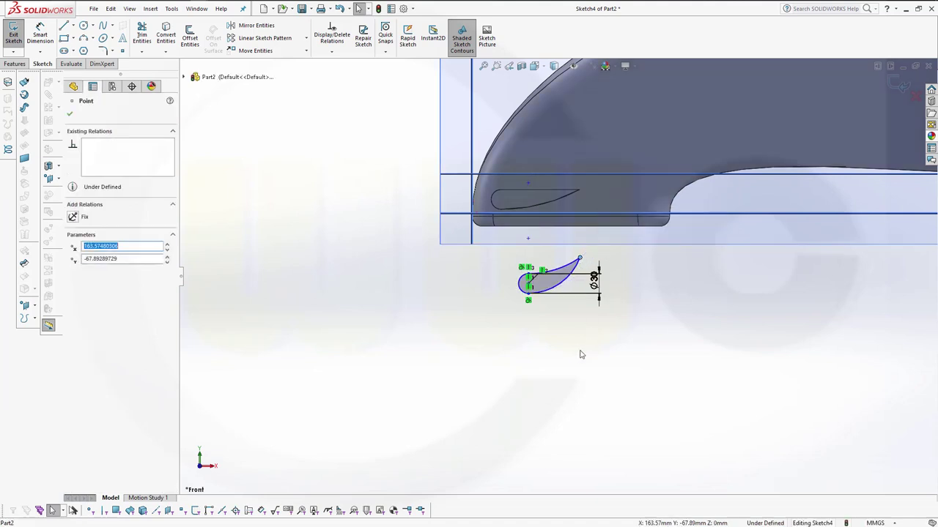
{"action": "left_click", "coordinate": [565, 344]}
Move the whole curved profile onto the shell's side, above the existing teardrop bar, and finish the sketch.
{"action": "mouse_move", "coordinate": [491, 247]}
{"action": "left_mouse_down"}
{"action": "mouse_move", "coordinate": [534, 283]}
{"action": "mouse_move", "coordinate": [614, 317]}
{"action": "left_mouse_up"}
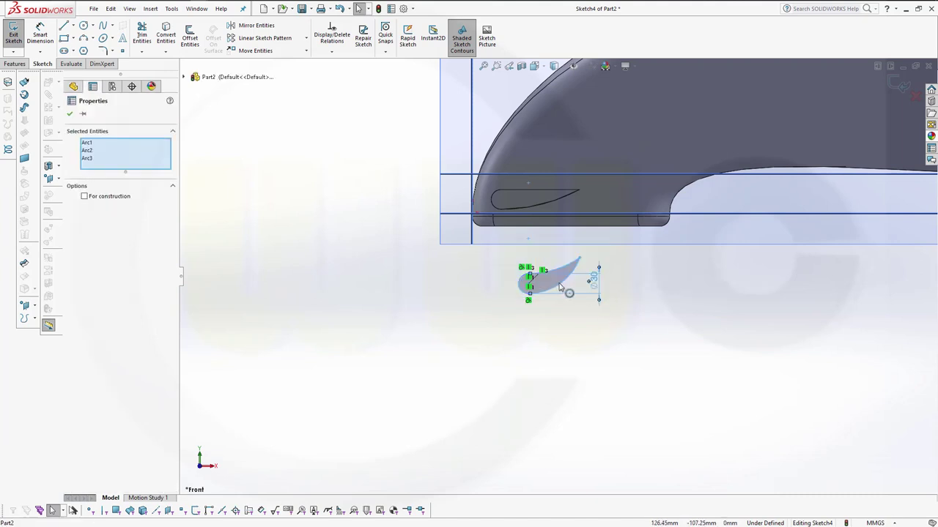
{"action": "mouse_move", "coordinate": [561, 287]}
{"action": "left_mouse_down"}
{"action": "mouse_move", "coordinate": [629, 236]}
{"action": "mouse_move", "coordinate": [656, 170]}
{"action": "mouse_move", "coordinate": [627, 167]}
{"action": "left_mouse_up"}
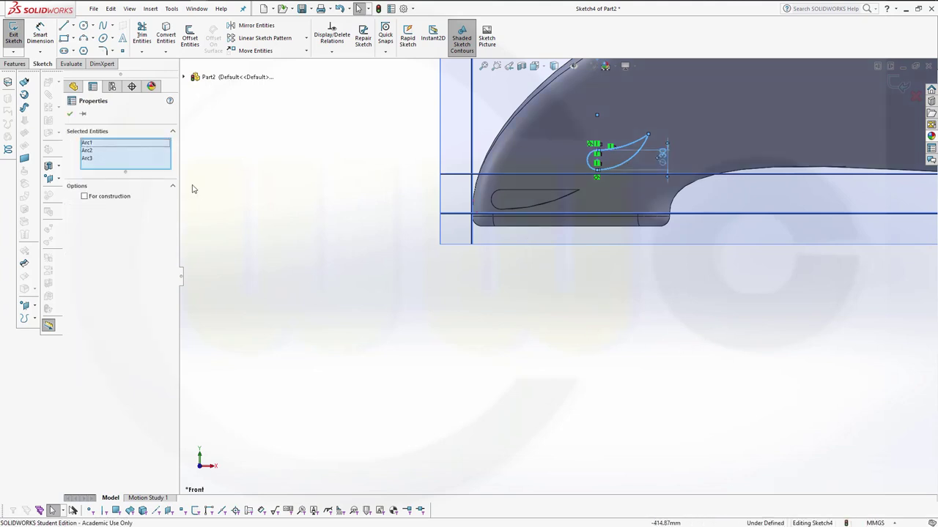
{"action": "left_click", "coordinate": [70, 115]}
{"action": "left_click", "coordinate": [896, 87]}
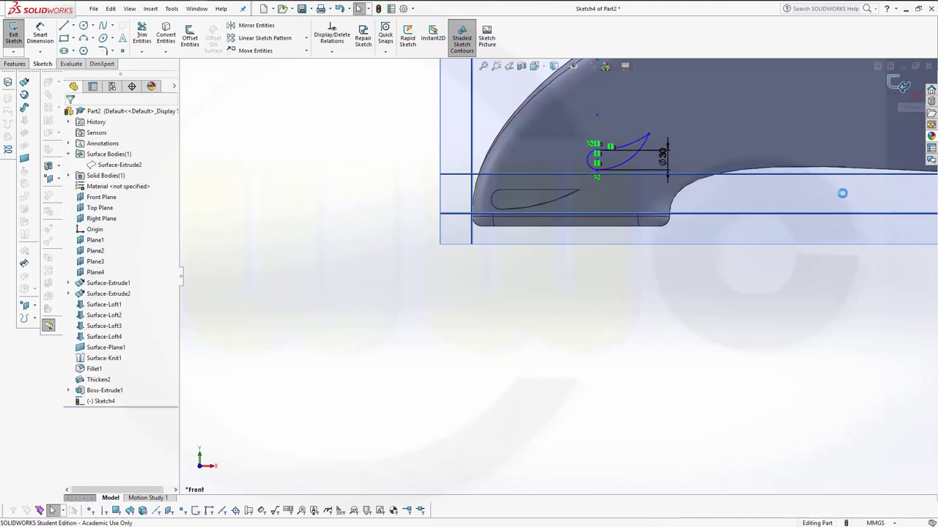
Extrude the curved teardrop profile as a blind boss with a depth of 80 mm.
{"action": "middle_click_drag", "start_coordinate": [385, 294], "coordinate": [439, 352]}
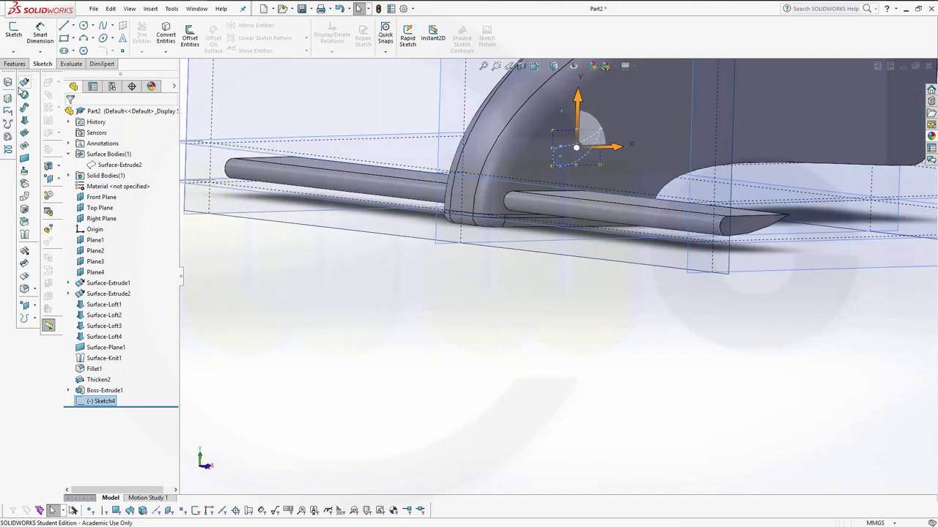
{"action": "left_click", "coordinate": [14, 63]}
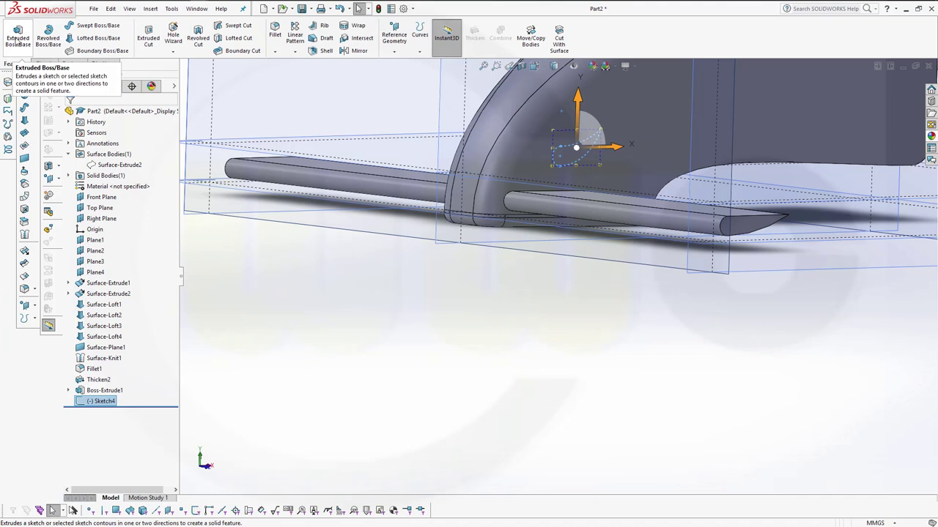
{"action": "left_click", "coordinate": [16, 42]}
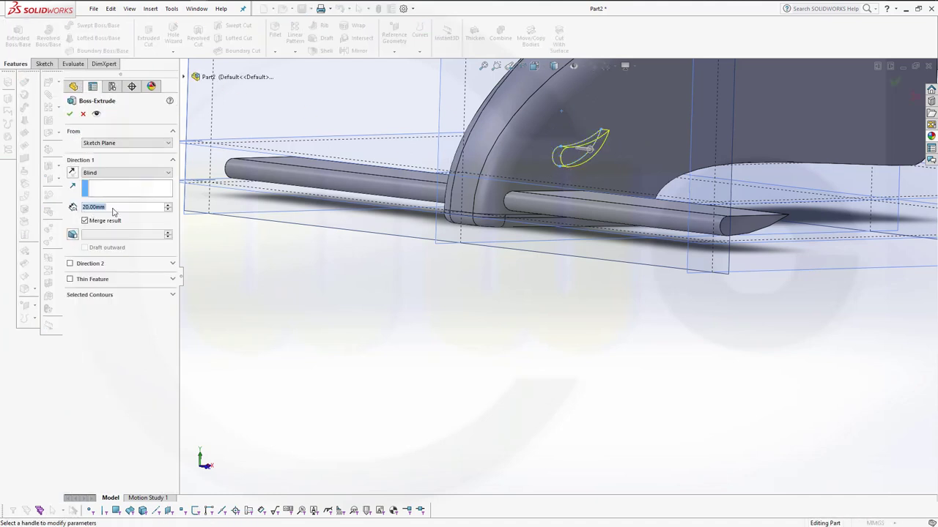
{"action": "type", "text": "80"}
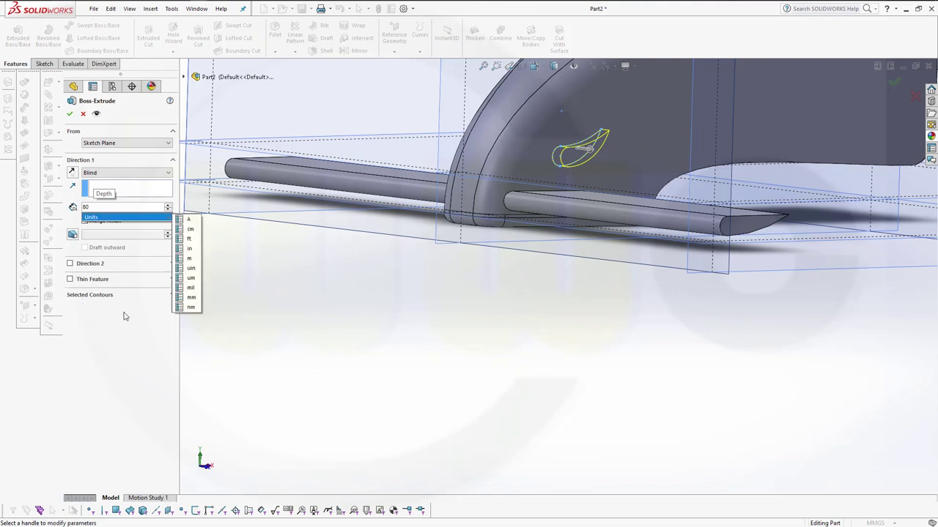
{"action": "key", "text": "Return"}
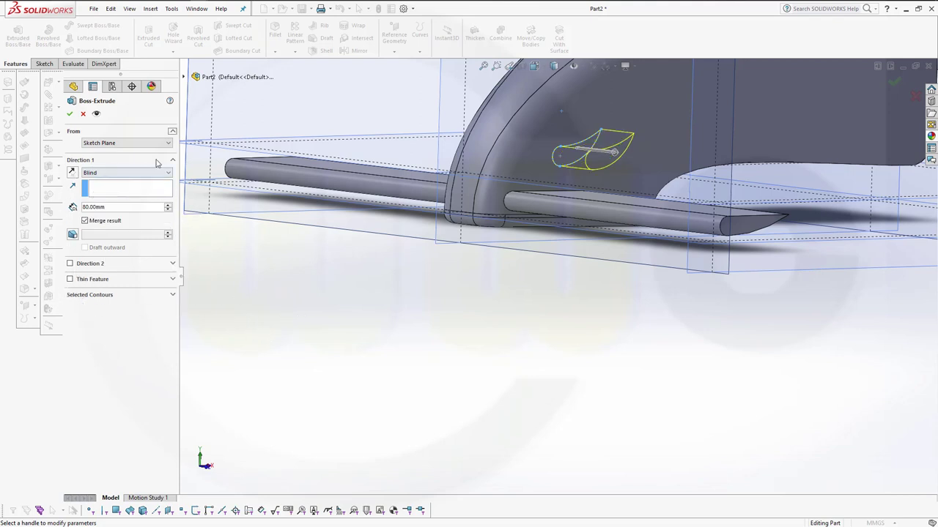
{"action": "left_click", "coordinate": [69, 114]}
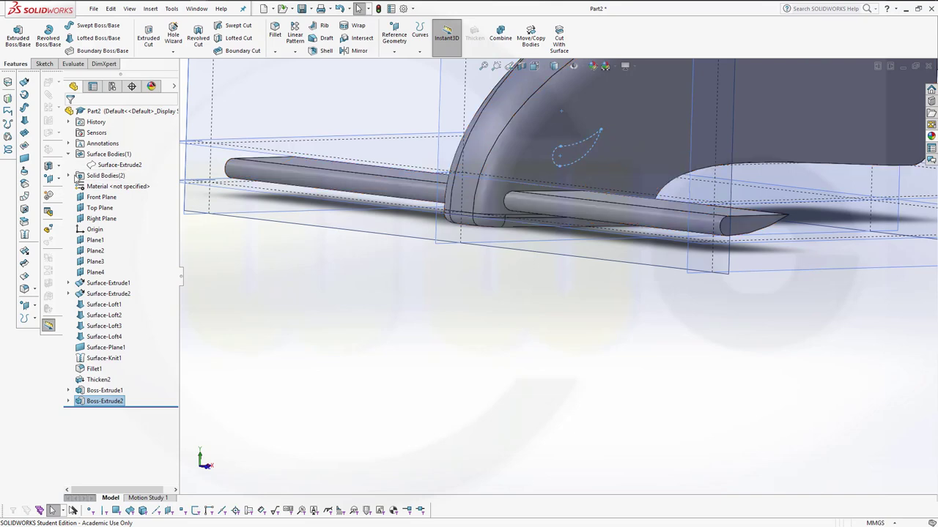
Hide the Boss-Extrude1 solid body, leaving only the short curved boss shown.
{"action": "left_click", "coordinate": [71, 177]}
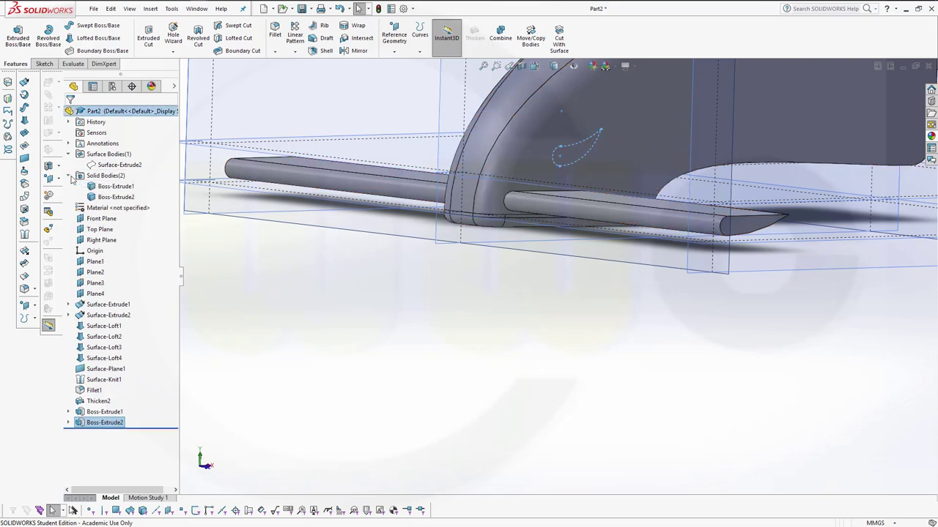
{"action": "left_click", "coordinate": [115, 186]}
{"action": "left_click", "coordinate": [126, 176]}
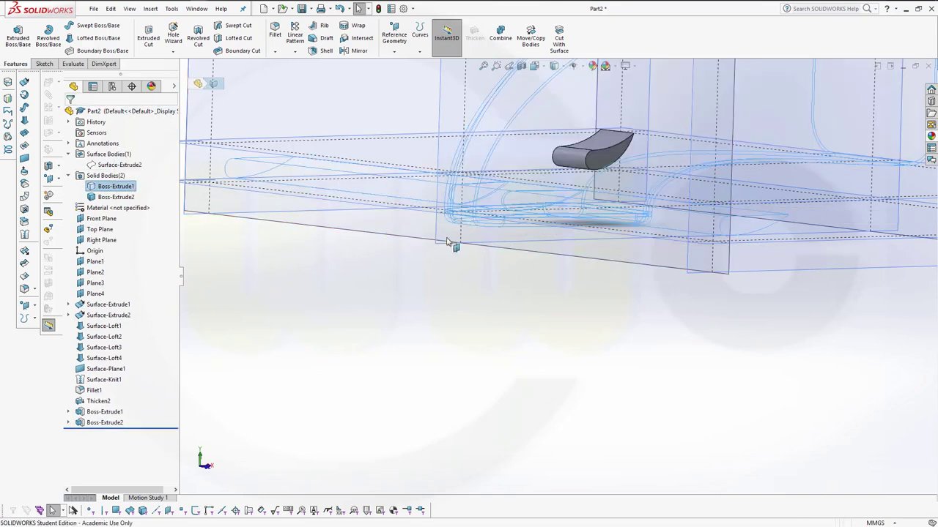
{"action": "left_click", "coordinate": [442, 280]}
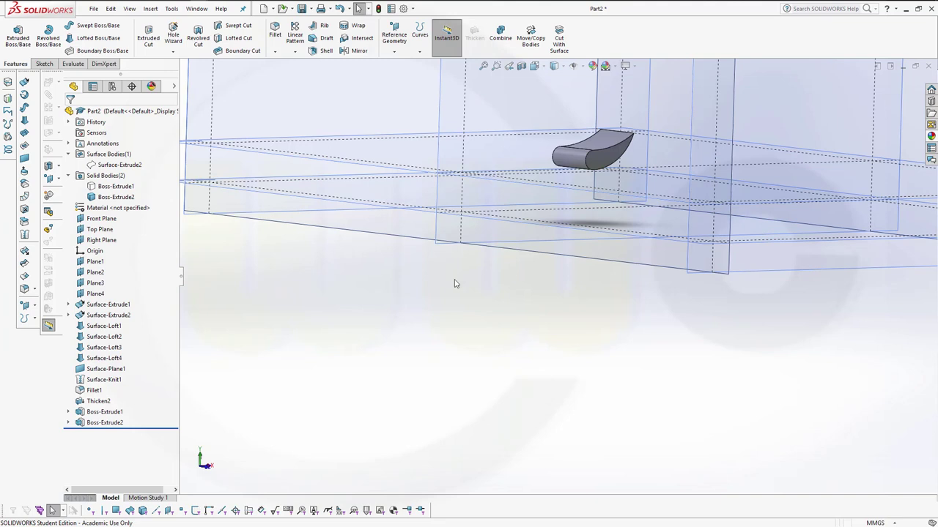
Copy the curved boss's sketch, Sketch4, paste it onto Plane3 and select the pasted sketch.
{"action": "left_click", "coordinate": [69, 423]}
{"action": "left_click", "coordinate": [112, 433]}
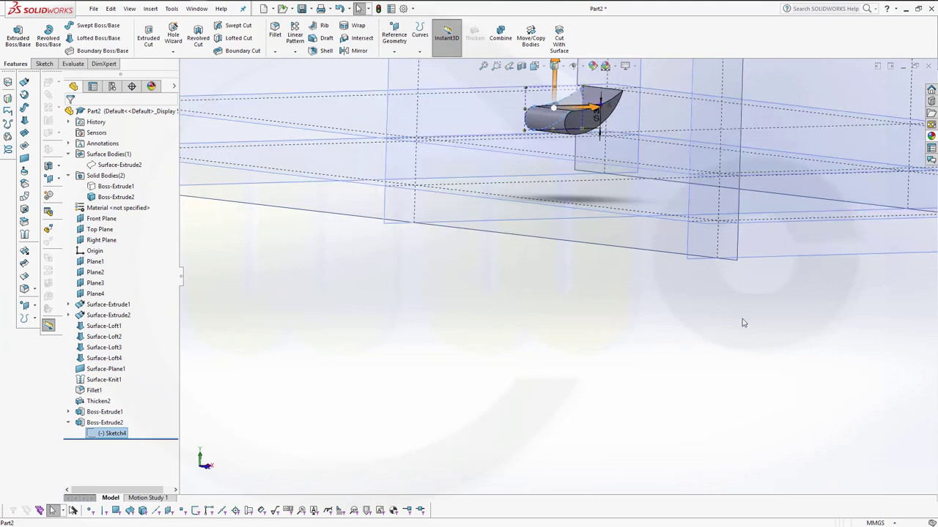
{"action": "left_click", "coordinate": [771, 262]}
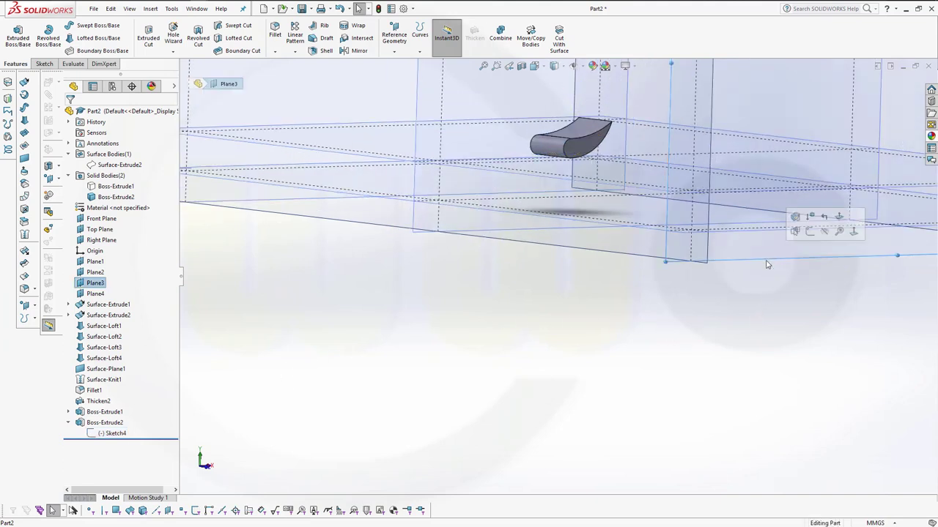
{"action": "key", "text": "ctrl+v"}
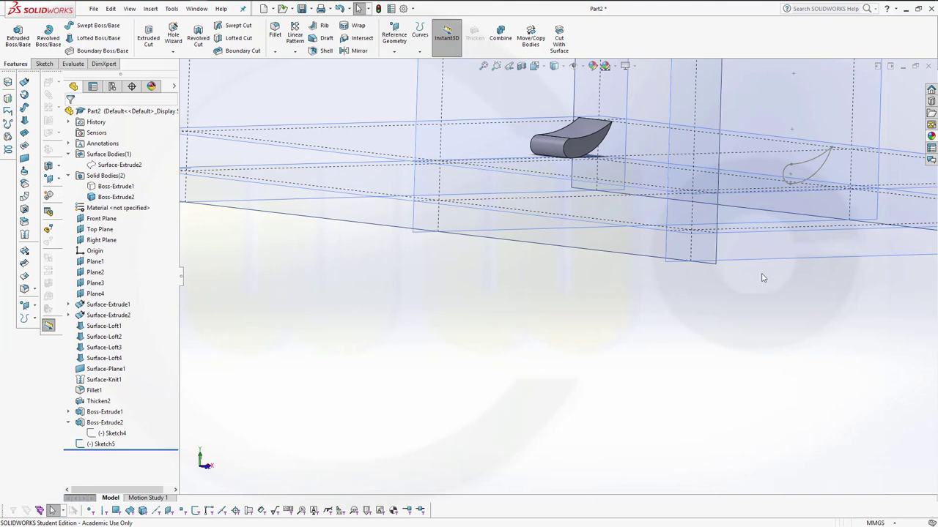
{"action": "left_click", "coordinate": [94, 445]}
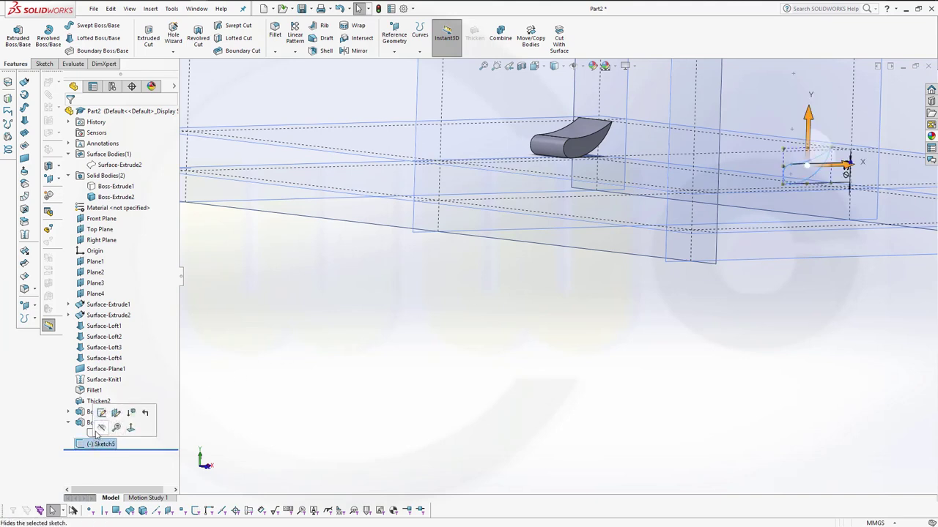
Edit the pasted sketch on Plane3, stretch the profile's pointed tip up and outward to about X 304, Y 174 mm, and finish the sketch.
{"action": "left_click", "coordinate": [102, 415]}
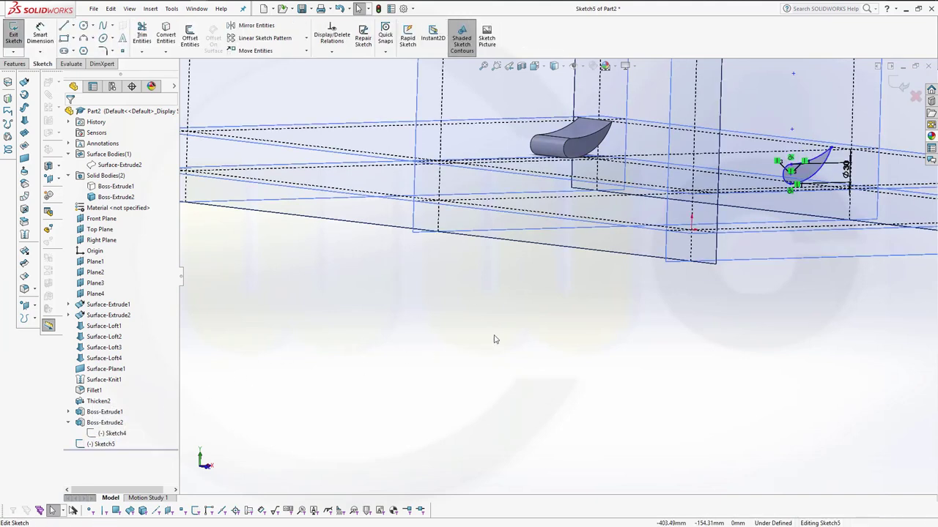
{"action": "key", "text": "space"}
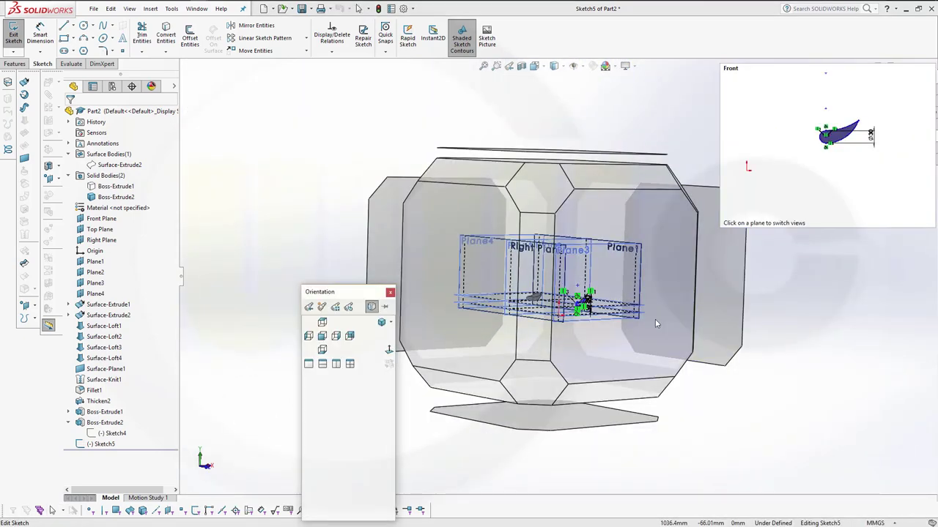
{"action": "left_click", "coordinate": [664, 321]}
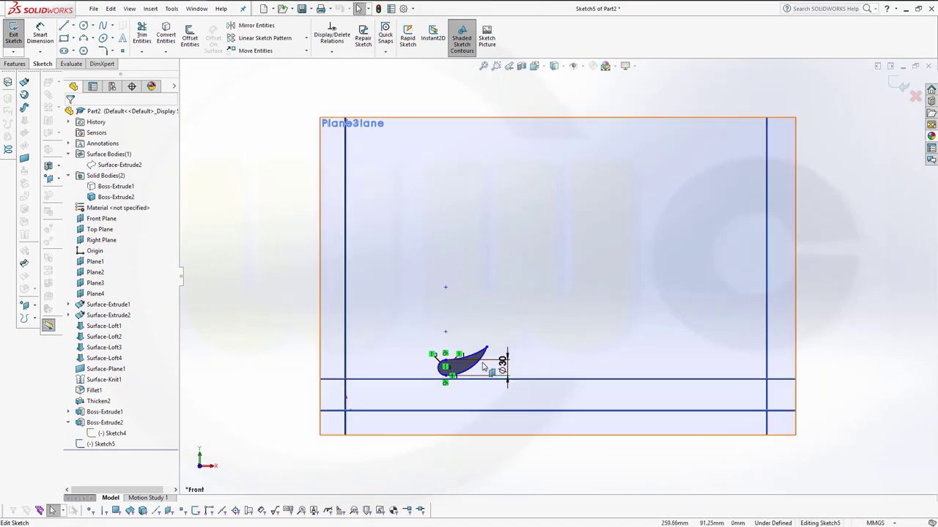
{"action": "scroll", "coordinate": [526, 323], "scroll_direction": "down", "scroll_amount": 4}
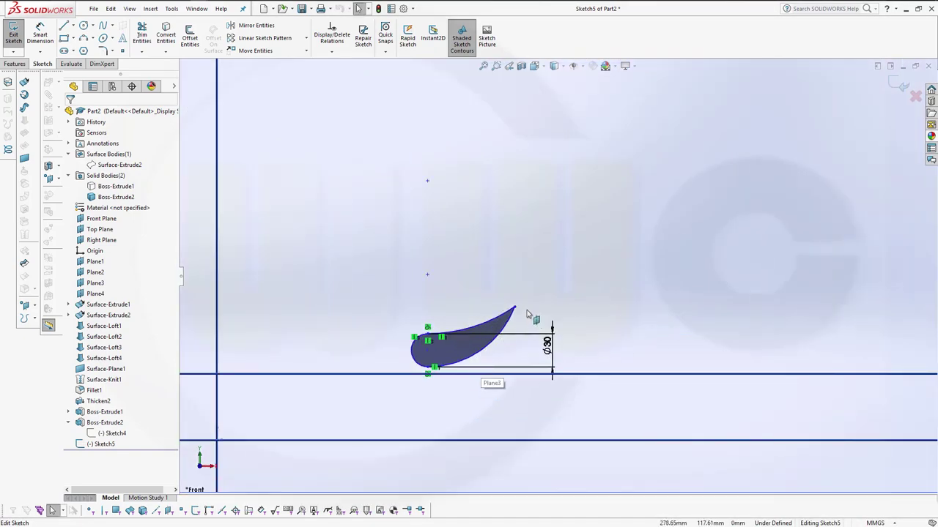
{"action": "left_click_drag", "start_coordinate": [515, 309], "coordinate": [554, 248]}
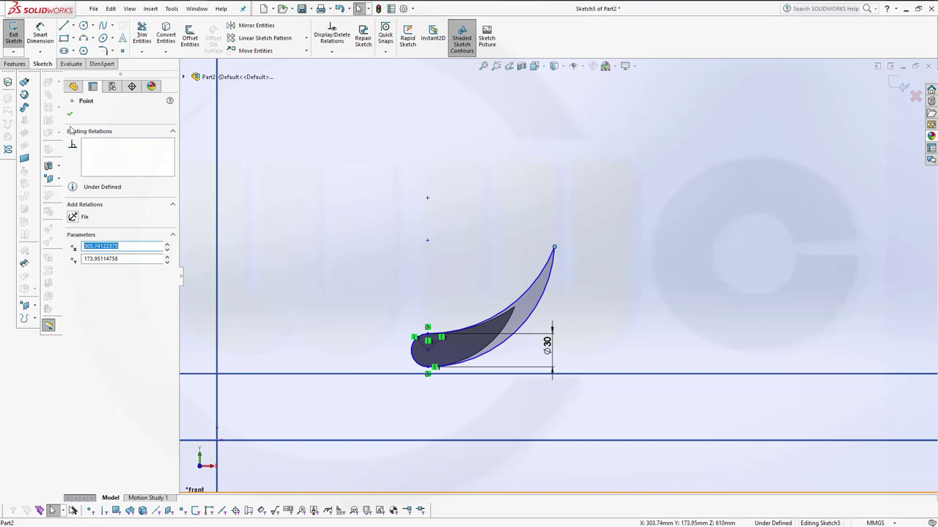
{"action": "key", "text": "Escape"}
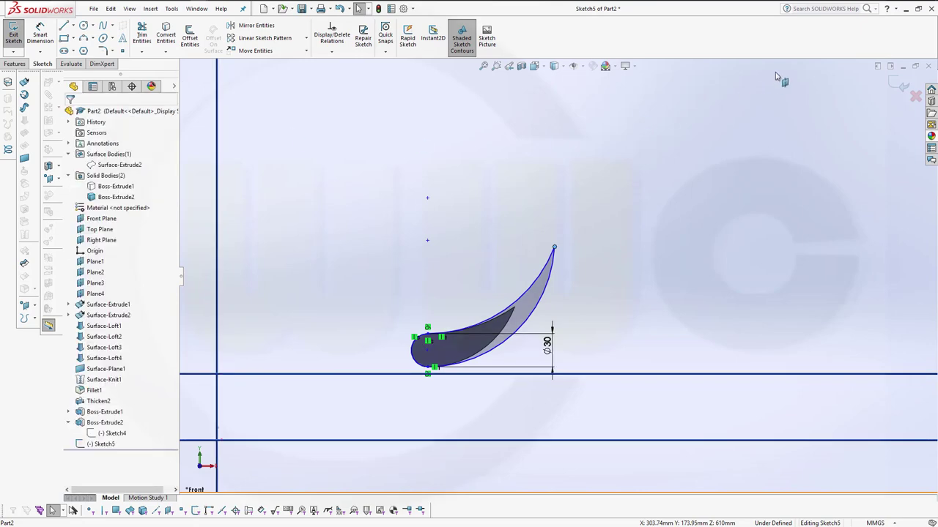
{"action": "left_click", "coordinate": [894, 89]}
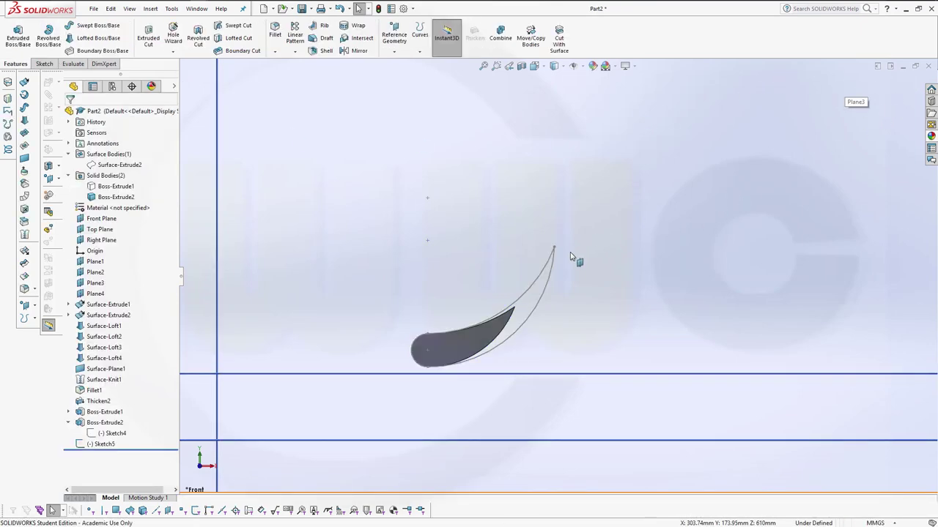
Extrude the stretched profile on Plane3 as a blind boss 80 mm deep, reversed to run inward toward the other curved boss.
{"action": "left_click", "coordinate": [24, 82]}
{"action": "left_click", "coordinate": [654, 339]}
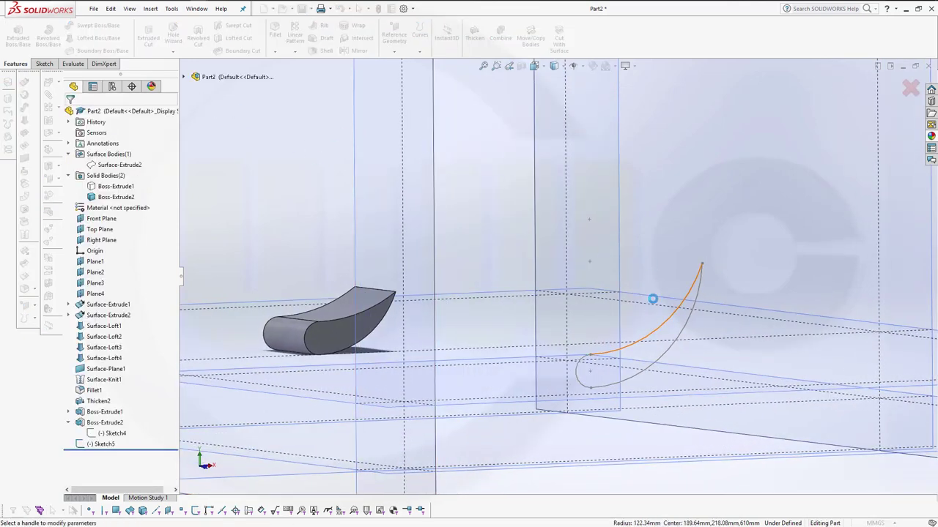
{"action": "left_click", "coordinate": [652, 299]}
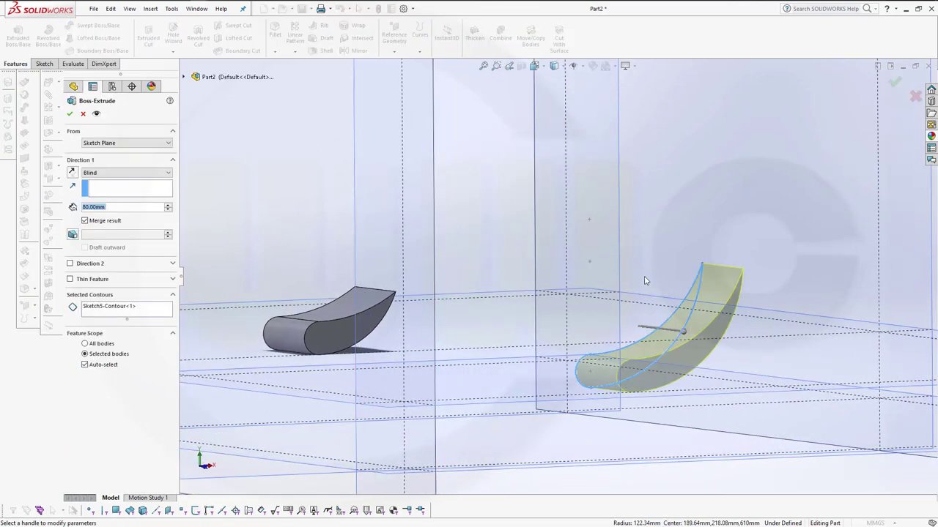
{"action": "left_click", "coordinate": [73, 174]}
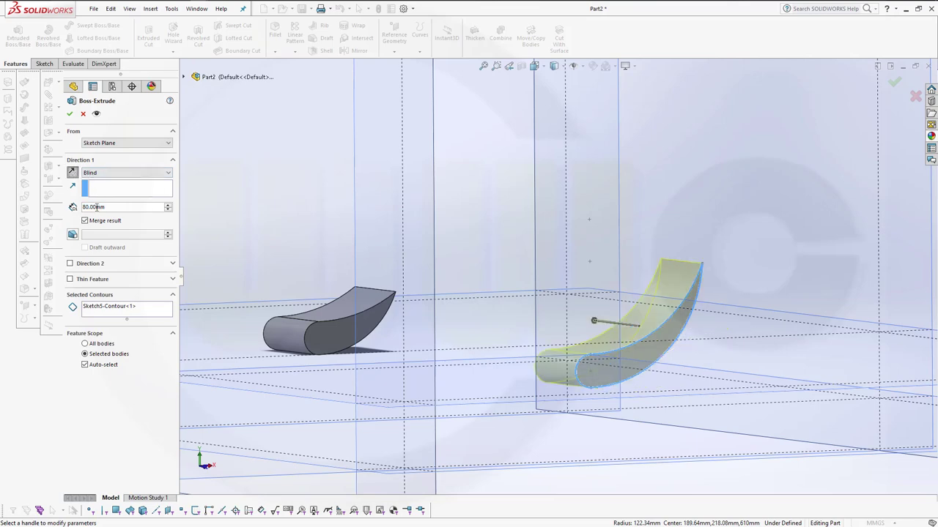
{"action": "left_click", "coordinate": [69, 114]}
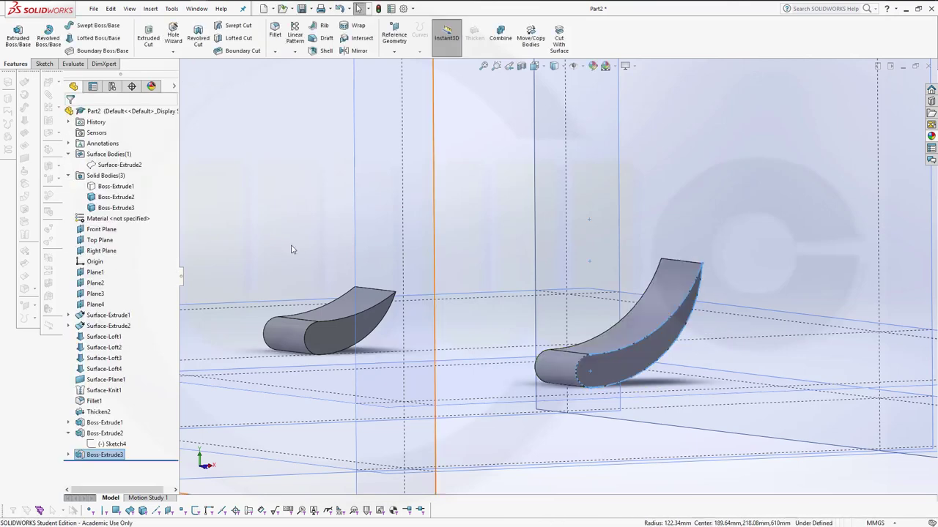
Start a Lofted Boss and define the first profile as a closed group of the smaller boss's inner end-face edges using SelectionManager.
{"action": "middle_click_drag", "start_coordinate": [460, 313], "coordinate": [469, 324]}
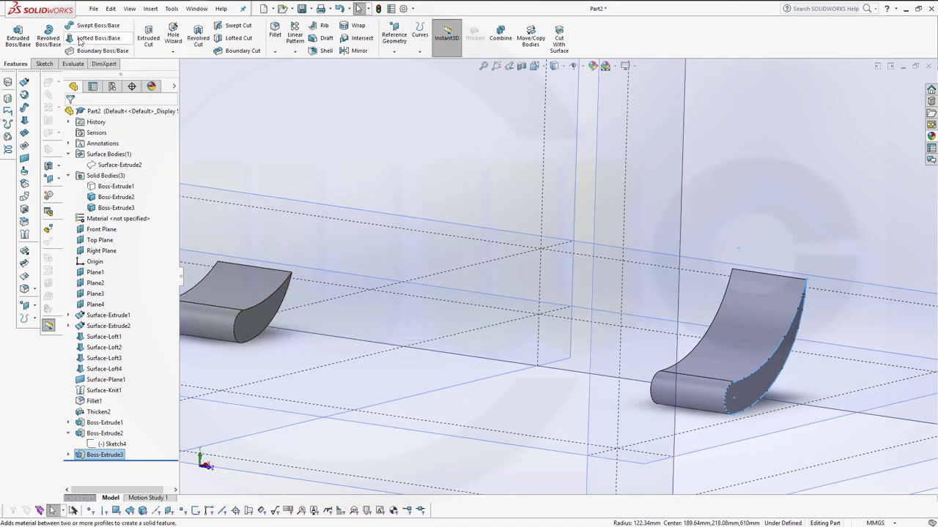
{"action": "left_click", "coordinate": [81, 40]}
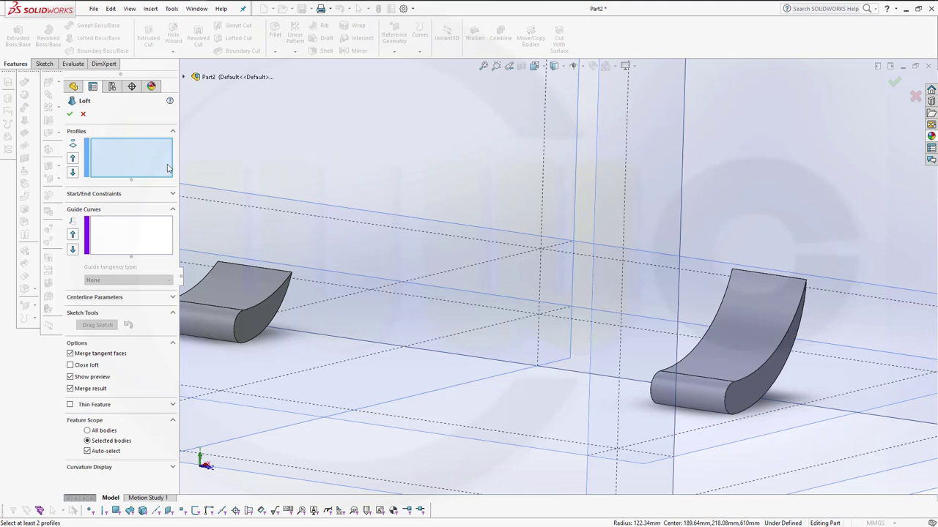
{"action": "right_click", "coordinate": [141, 154]}
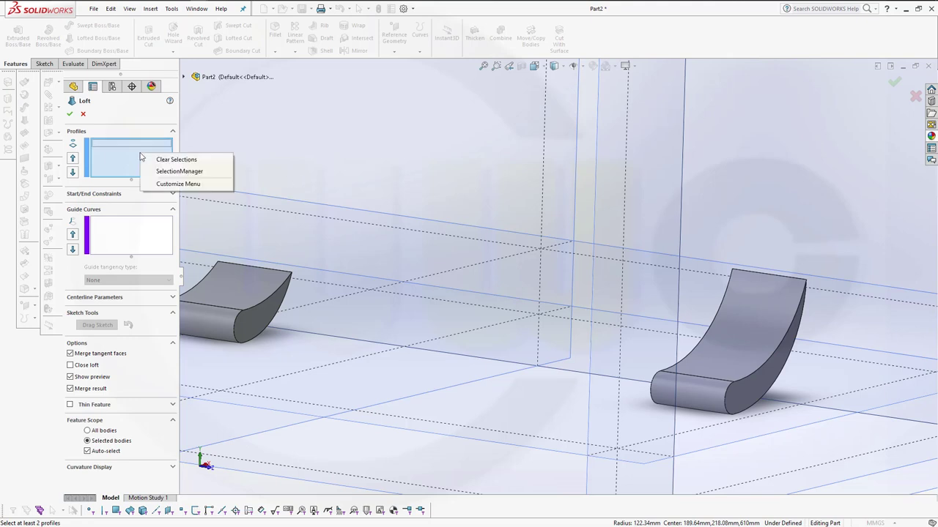
{"action": "left_click", "coordinate": [191, 172]}
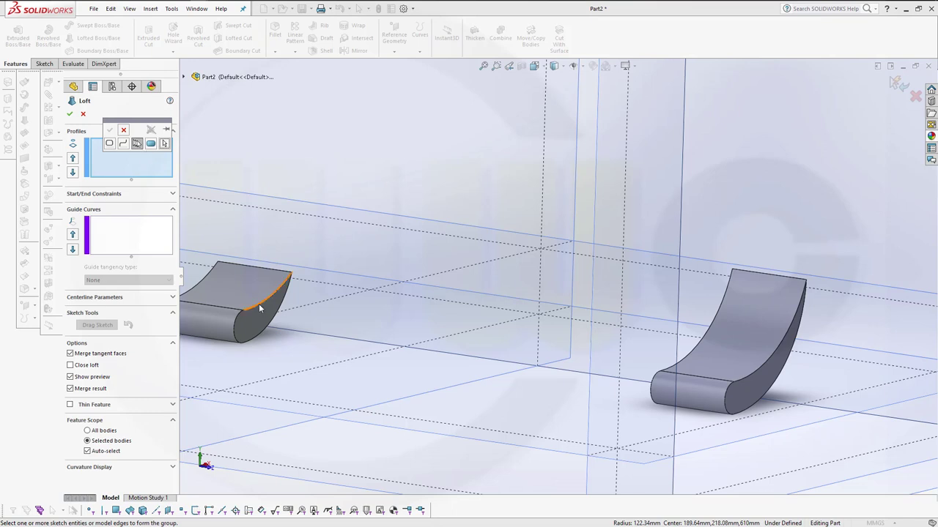
{"action": "left_click", "coordinate": [282, 288]}
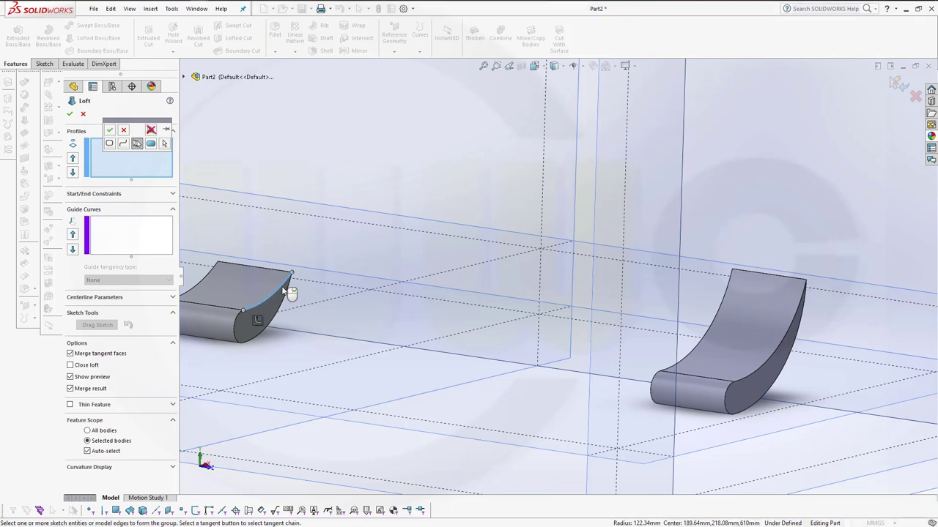
{"action": "left_click", "coordinate": [237, 328]}
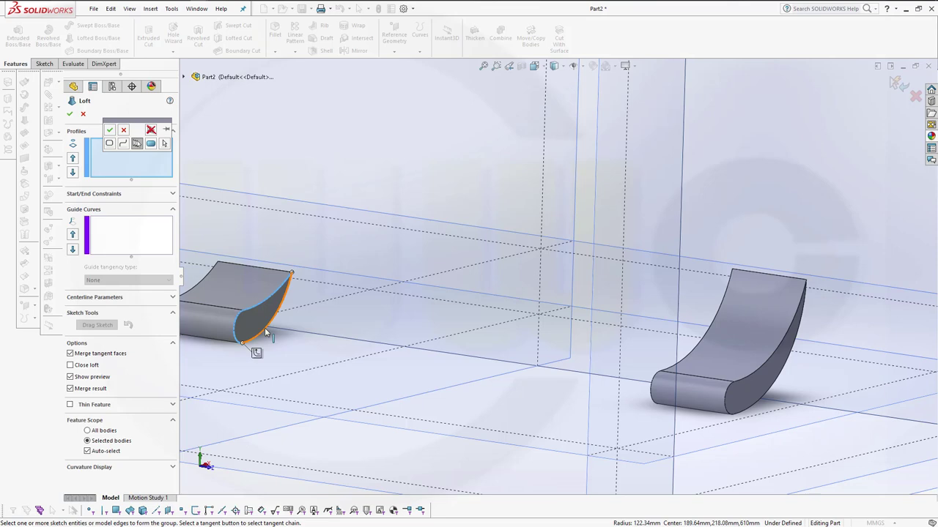
{"action": "left_click", "coordinate": [265, 332]}
{"action": "left_click", "coordinate": [110, 130]}
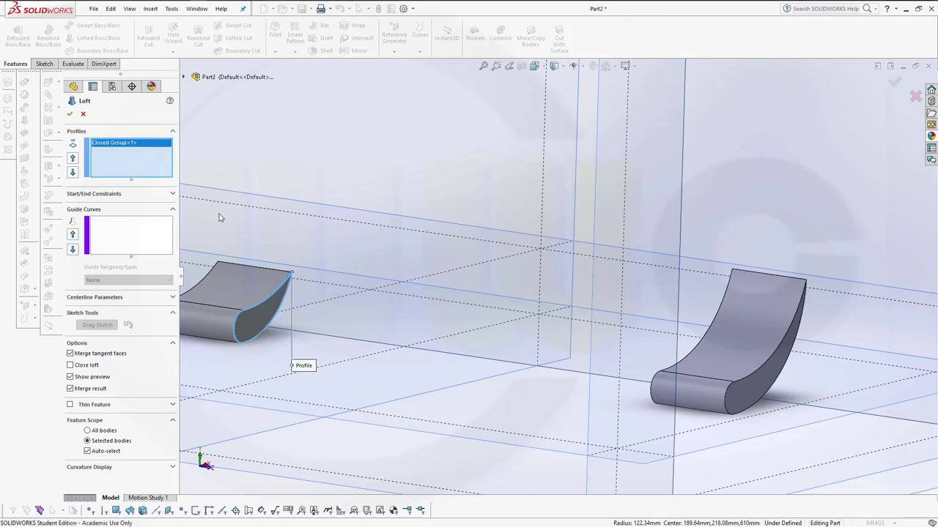
Add the second loft profile as a closed group of the edges around the larger boss's inner end face.
{"action": "mouse_move", "coordinate": [443, 340]}
{"action": "middle_mouse_down"}
{"action": "mouse_move", "coordinate": [511, 347]}
{"action": "mouse_move", "coordinate": [478, 326]}
{"action": "middle_mouse_up"}
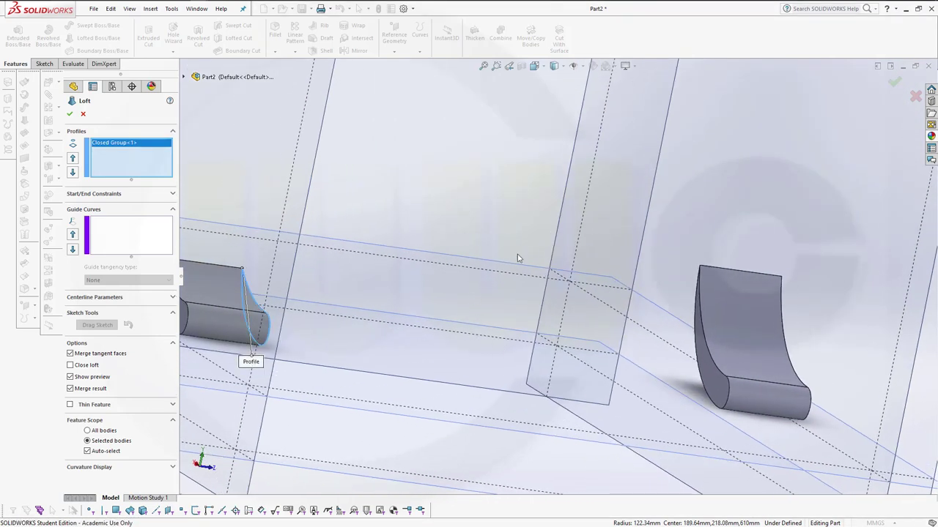
{"action": "right_click", "coordinate": [501, 235]}
{"action": "left_click", "coordinate": [541, 264]}
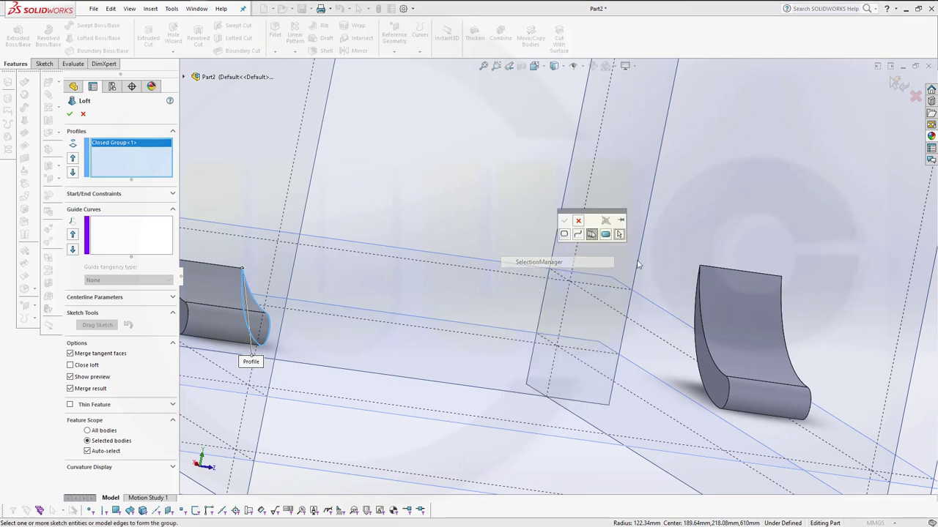
{"action": "left_click", "coordinate": [703, 327]}
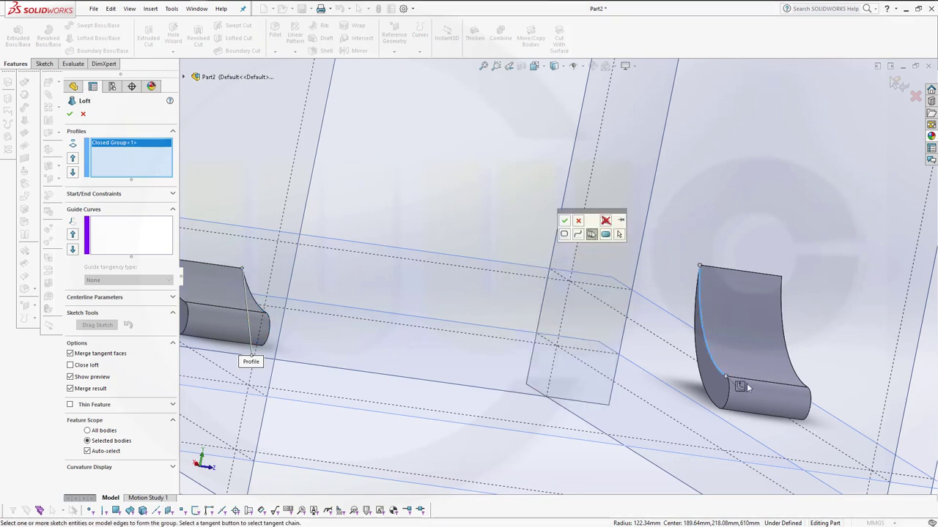
{"action": "left_click", "coordinate": [726, 404]}
{"action": "left_click", "coordinate": [705, 370]}
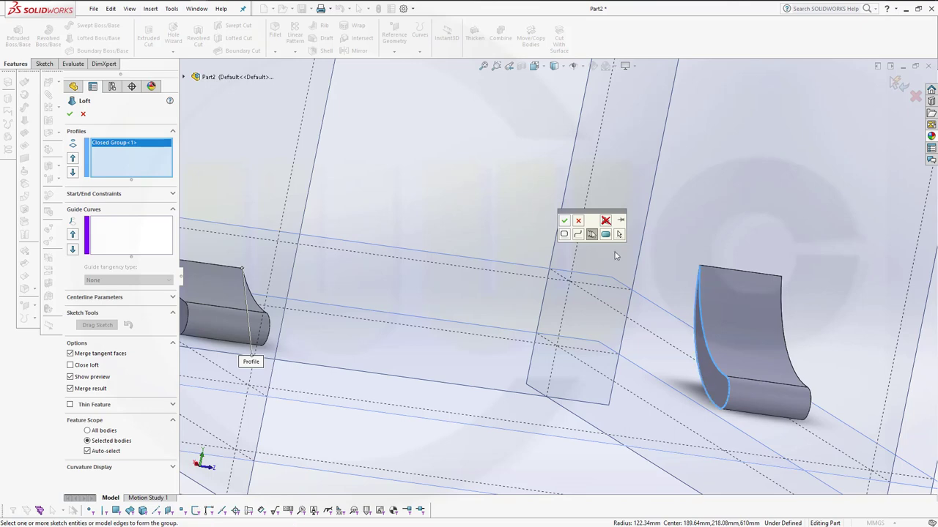
{"action": "left_click", "coordinate": [565, 222]}
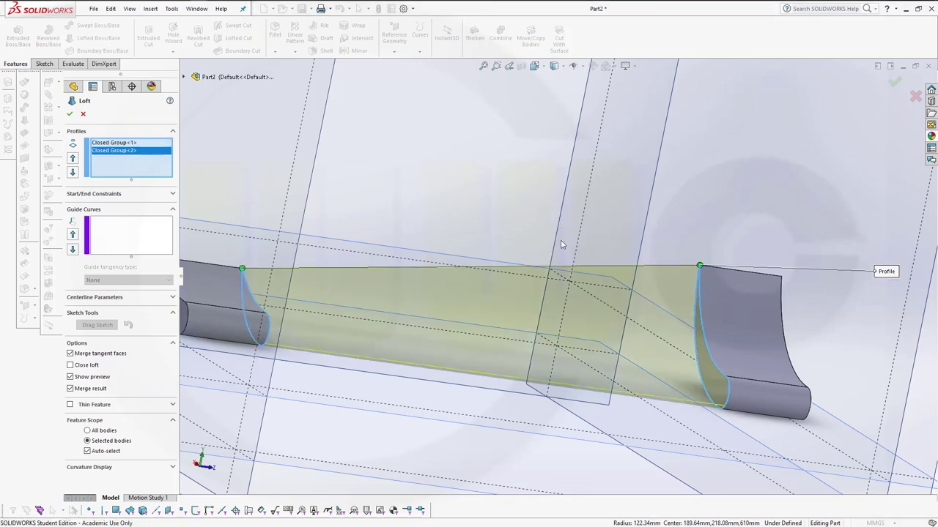
Set the loft's start constraint to Direction Vector, using the Front Plane as the direction.
{"action": "middle_click_drag", "start_coordinate": [400, 399], "coordinate": [366, 408]}
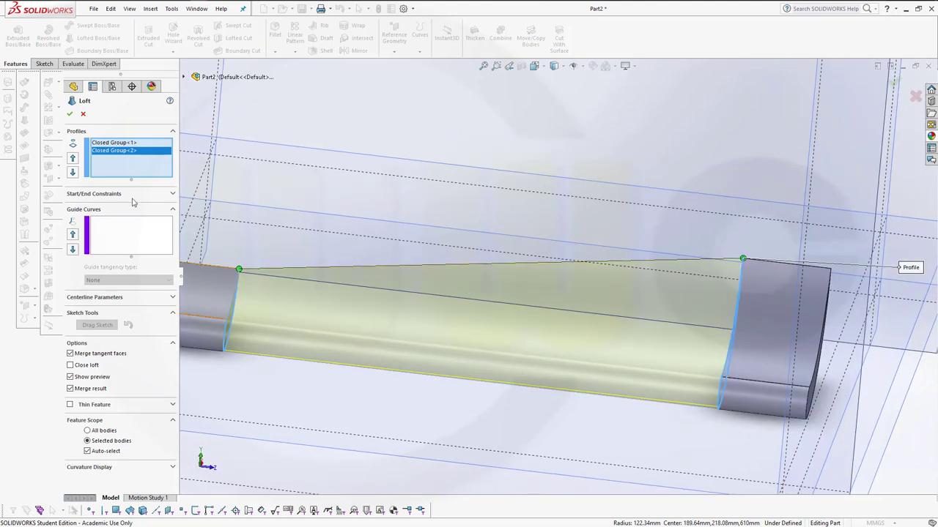
{"action": "left_click", "coordinate": [174, 194]}
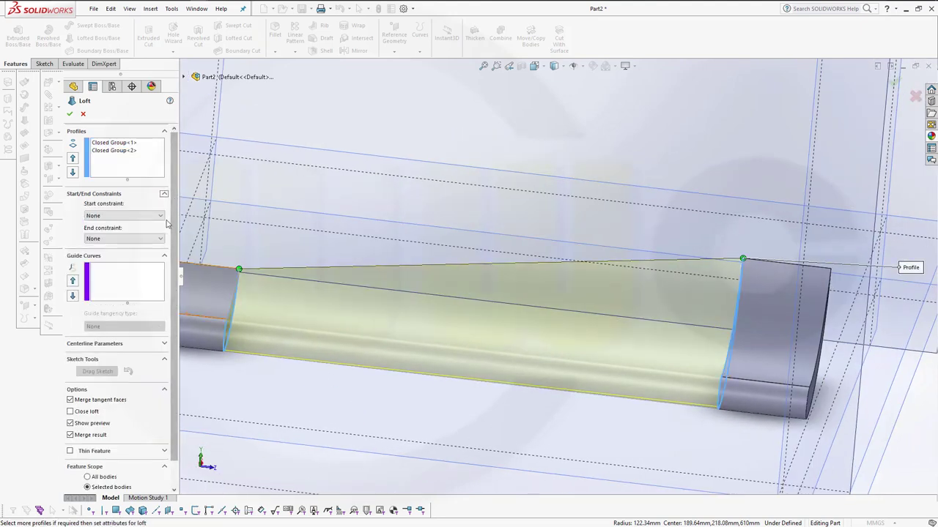
{"action": "left_click", "coordinate": [162, 217]}
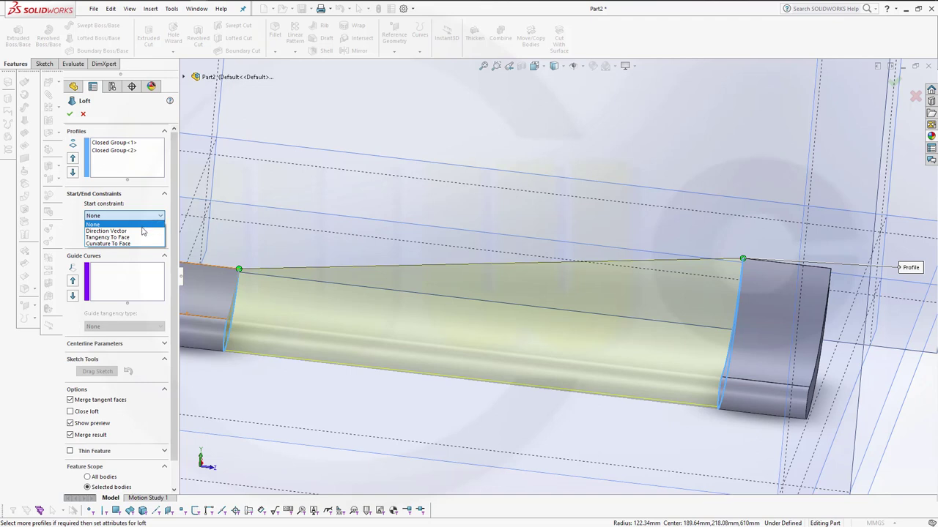
{"action": "left_click", "coordinate": [137, 231]}
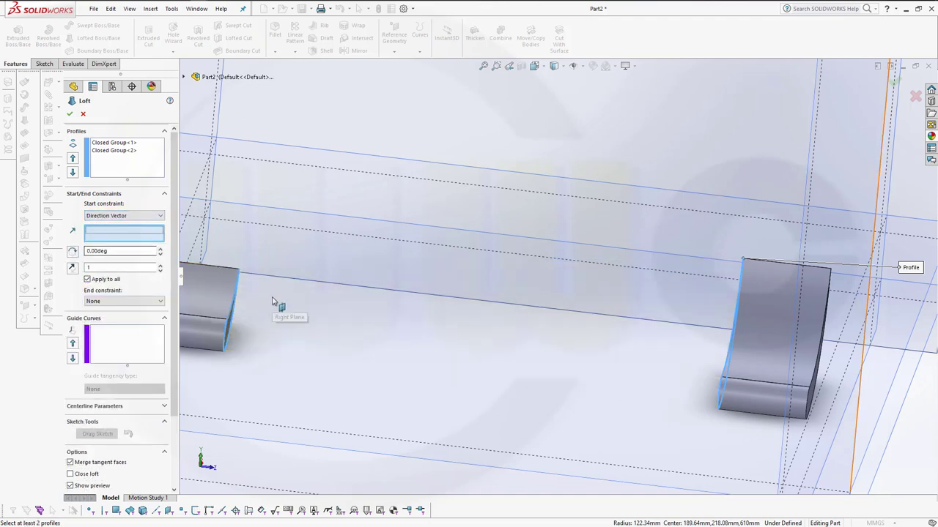
{"action": "scroll", "coordinate": [272, 300], "scroll_direction": "up", "scroll_amount": 4}
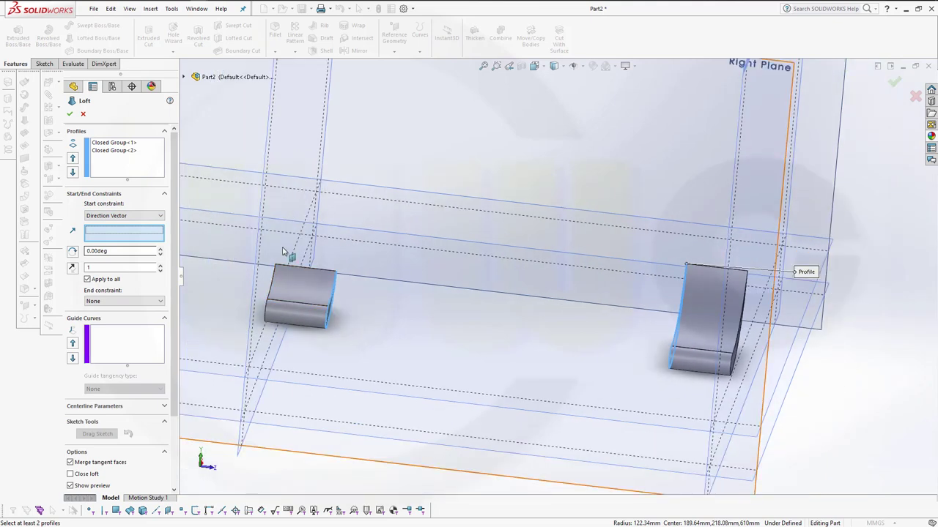
{"action": "left_click", "coordinate": [255, 234]}
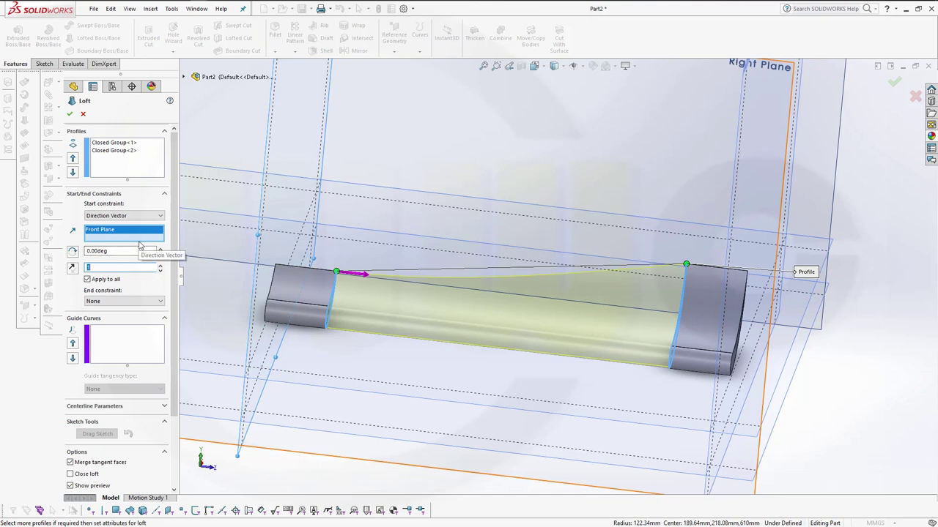
Set the loft's end constraint to Direction Vector, using Plane3 as the direction.
{"action": "left_click", "coordinate": [150, 301]}
{"action": "left_click", "coordinate": [150, 321]}
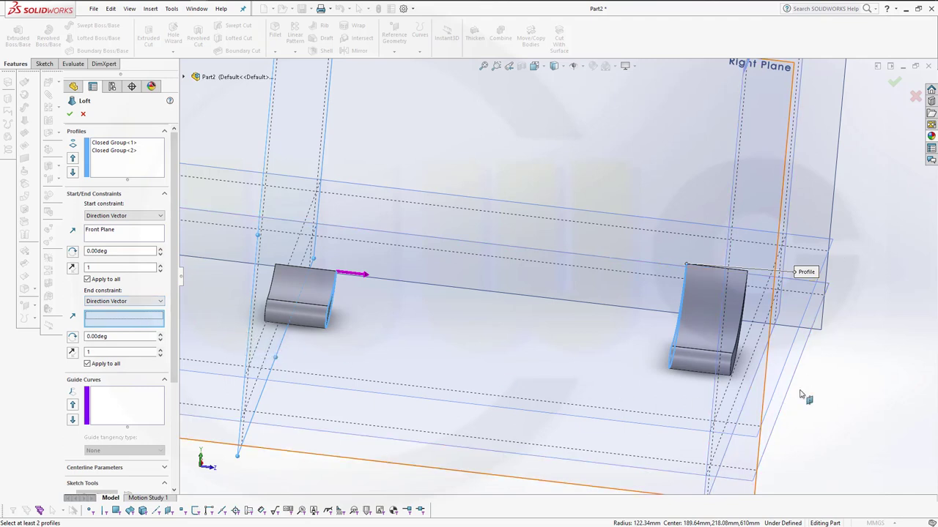
{"action": "mouse_move", "coordinate": [805, 469]}
{"action": "middle_mouse_down"}
{"action": "mouse_move", "coordinate": [795, 442]}
{"action": "mouse_move", "coordinate": [767, 453]}
{"action": "middle_mouse_up"}
{"action": "left_click", "coordinate": [735, 447]}
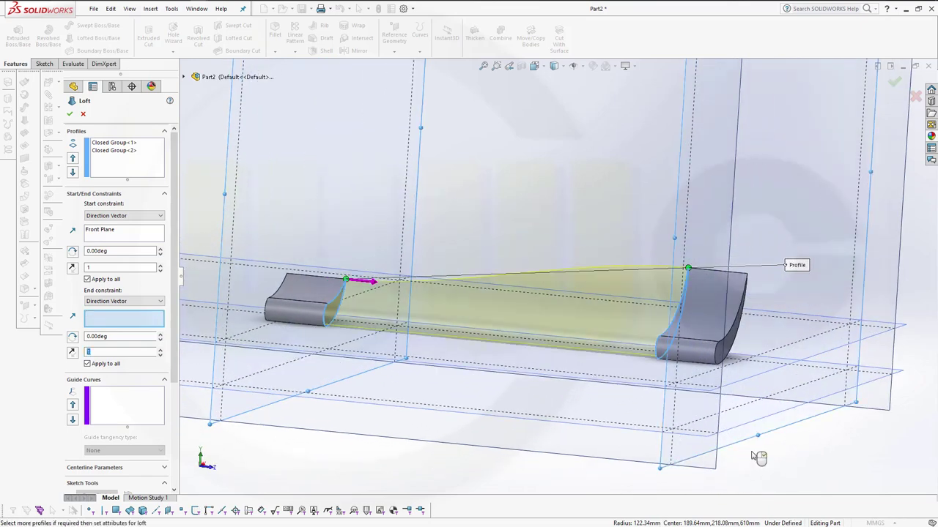
Set both the start and end tangent lengths to 1.2 and create the loft joining the two curved bosses.
{"action": "middle_click_drag", "start_coordinate": [482, 442], "coordinate": [269, 357]}
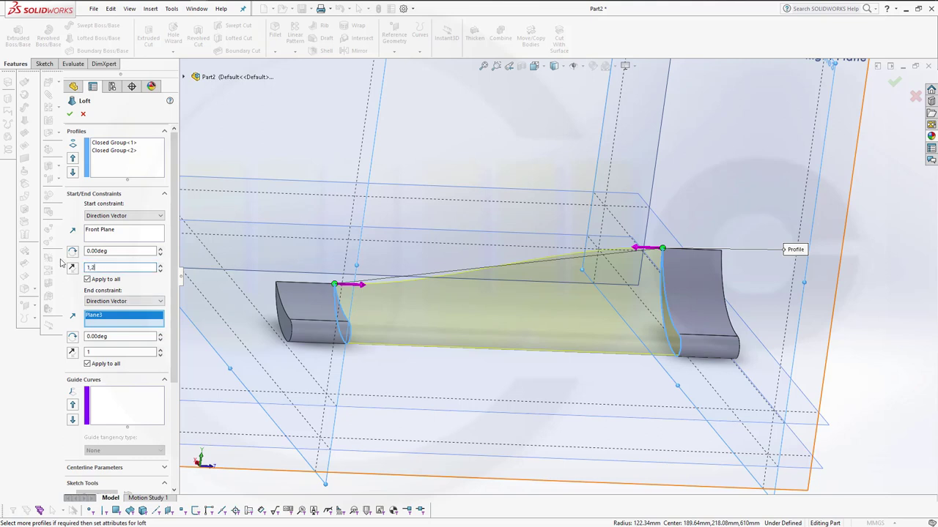
{"action": "key", "text": "Return"}
{"action": "left_click_drag", "start_coordinate": [103, 351], "coordinate": [88, 352]}
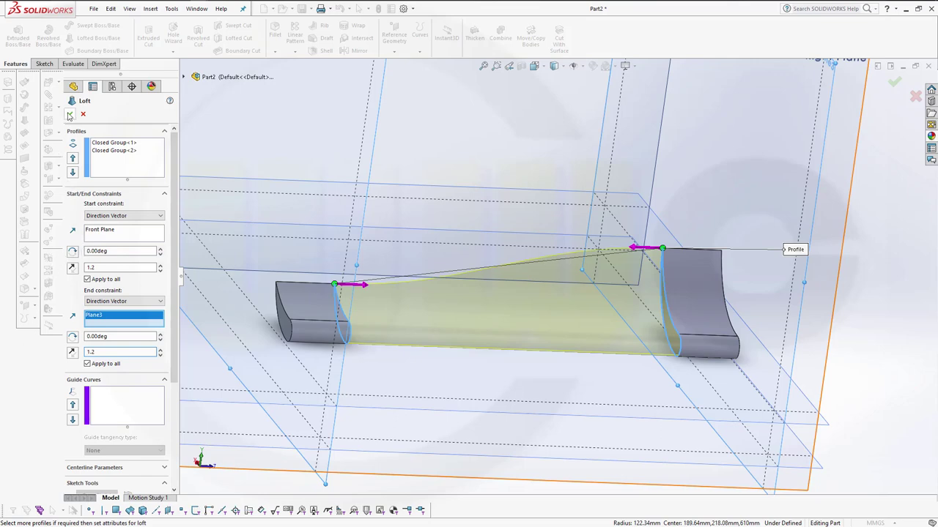
{"action": "left_click", "coordinate": [70, 115]}
Start a mirror, clear the preselected loft feature and set it to mirror bodies.
{"action": "middle_click_drag", "start_coordinate": [477, 367], "coordinate": [452, 360]}
{"action": "scroll", "coordinate": [496, 329], "scroll_direction": "up", "scroll_amount": 3}
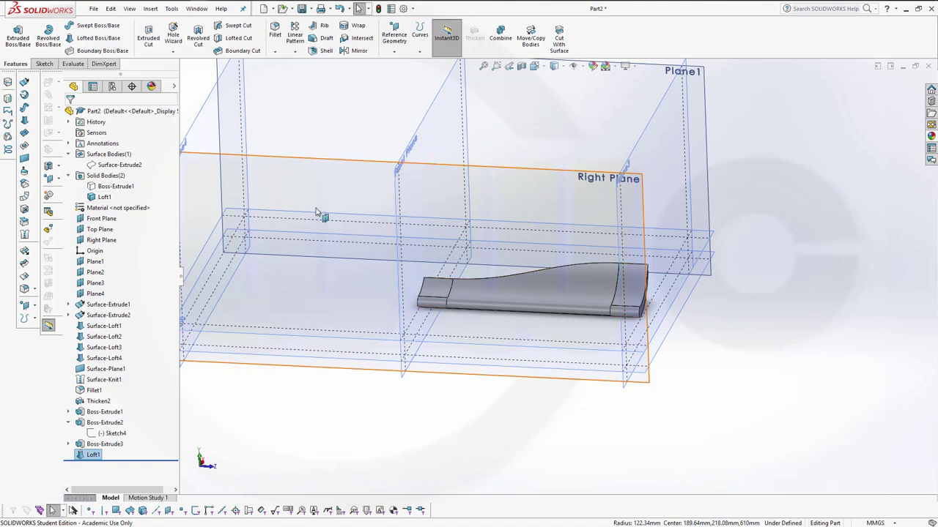
{"action": "left_click", "coordinate": [355, 51]}
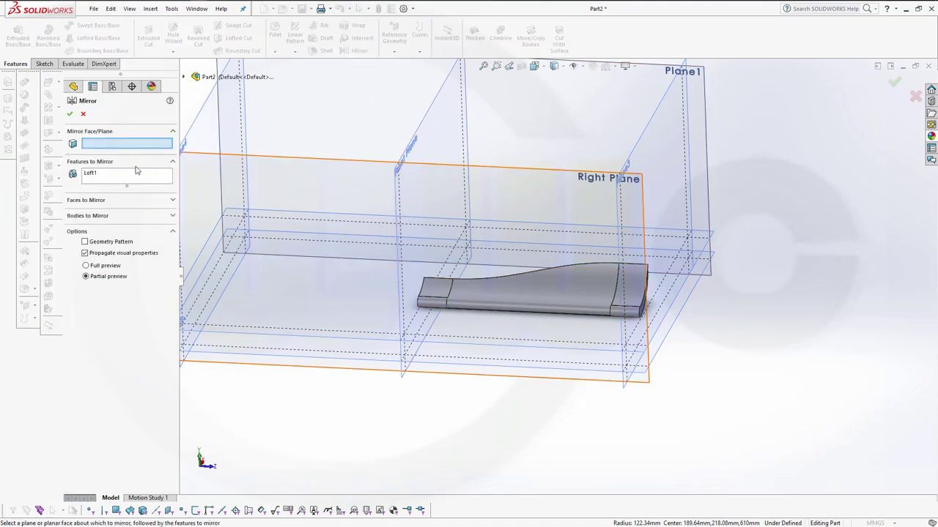
{"action": "left_click", "coordinate": [91, 174]}
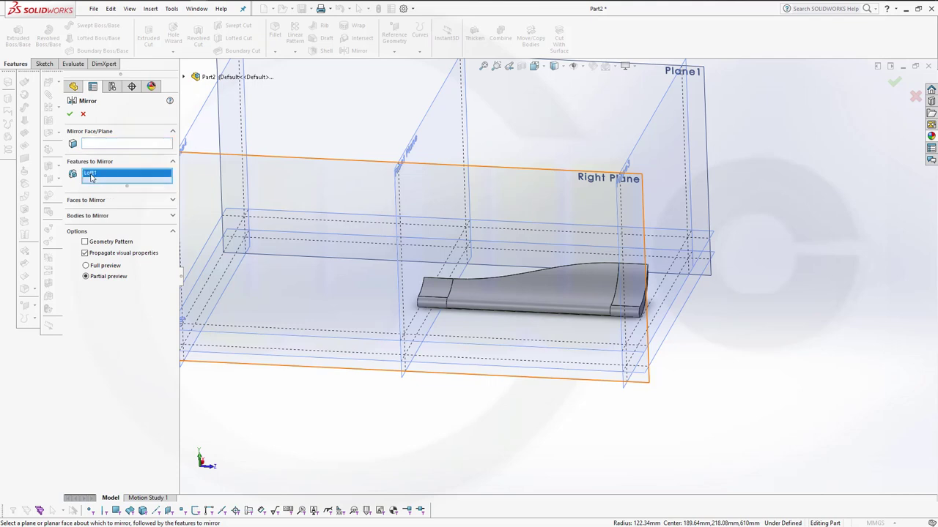
{"action": "right_click", "coordinate": [90, 176]}
{"action": "left_click", "coordinate": [126, 184]}
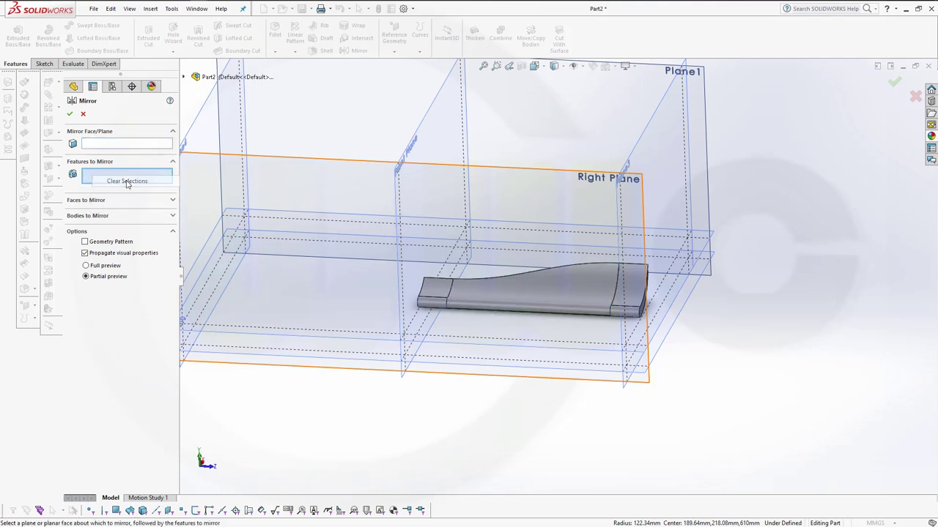
{"action": "left_click", "coordinate": [173, 218]}
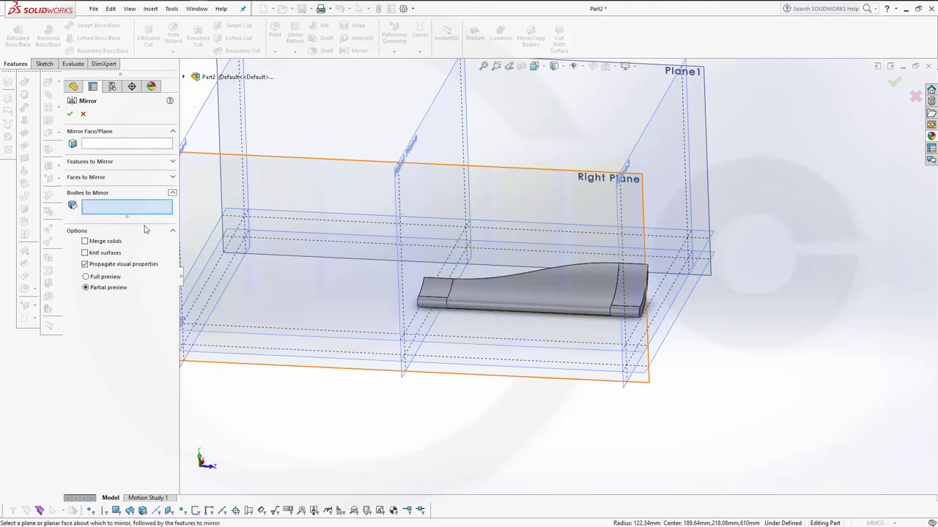
Mirror the lofted crossbar body about the Front Plane, merging the solids.
{"action": "left_click", "coordinate": [555, 310]}
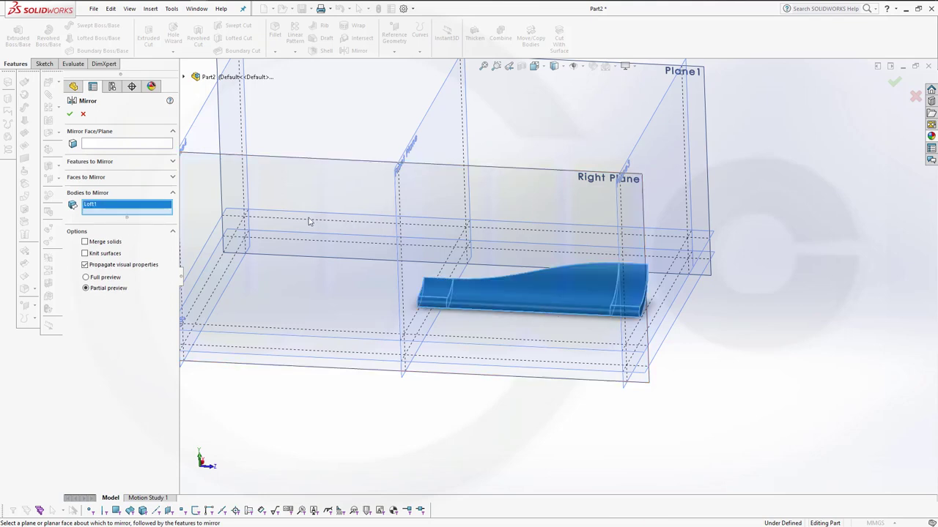
{"action": "left_click", "coordinate": [123, 145]}
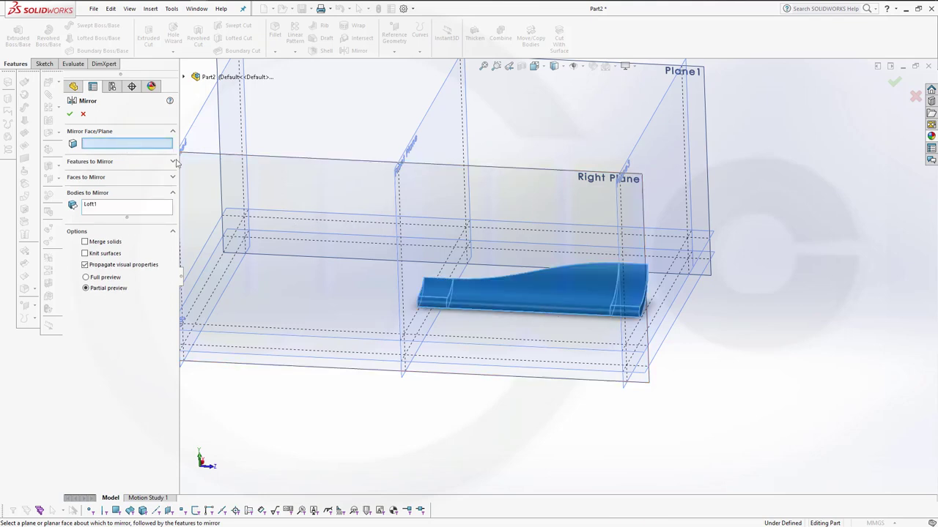
{"action": "left_click", "coordinate": [403, 276]}
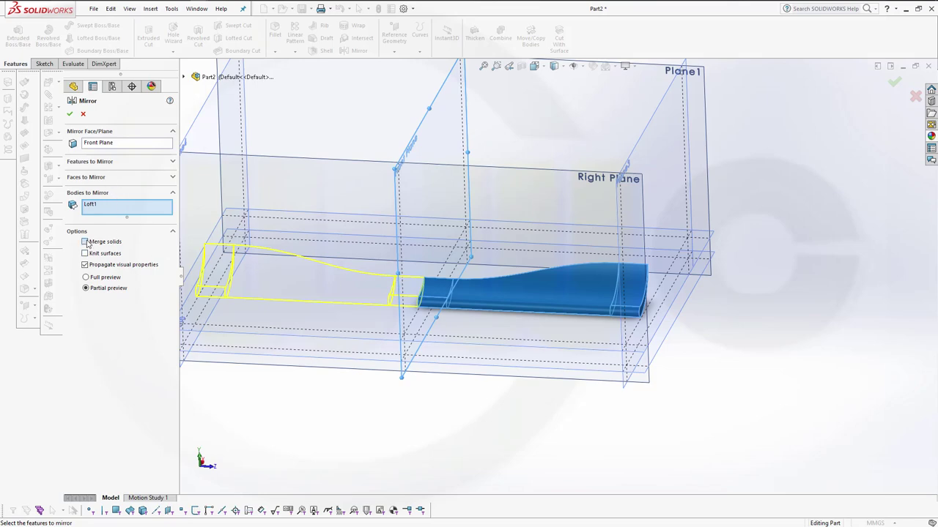
{"action": "left_click", "coordinate": [70, 114]}
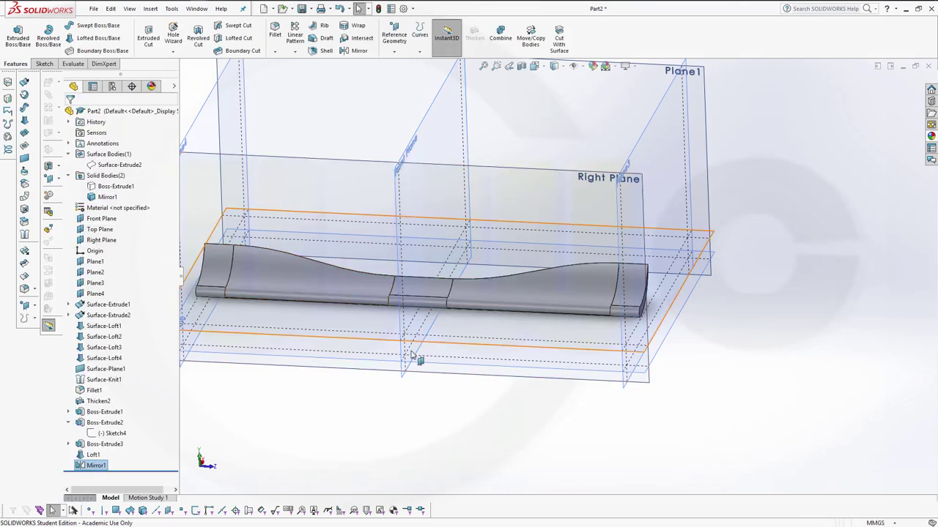
Show the hidden Boss-Extrude1 solid body again.
{"action": "middle_click_drag", "start_coordinate": [283, 218], "coordinate": [268, 231]}
{"action": "middle_click_drag", "start_coordinate": [279, 192], "coordinate": [217, 203]}
{"action": "right_click", "coordinate": [128, 192]}
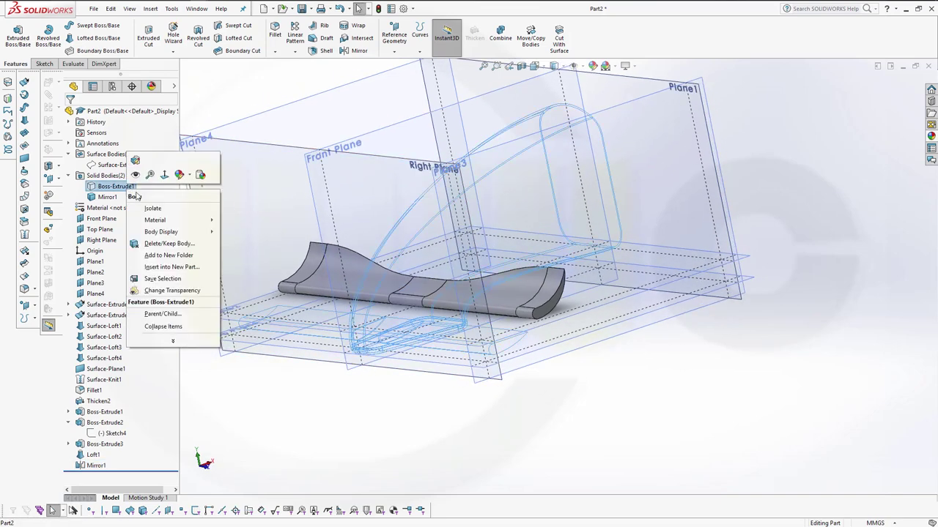
{"action": "left_click", "coordinate": [136, 174]}
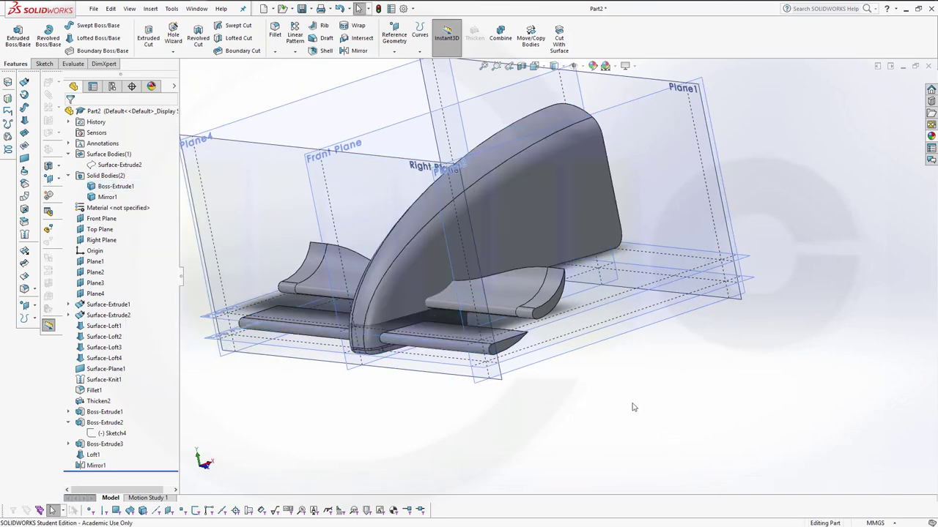
Open a new sketch on Plane3 and orient the view to the front.
{"action": "middle_click_drag", "start_coordinate": [634, 408], "coordinate": [545, 358]}
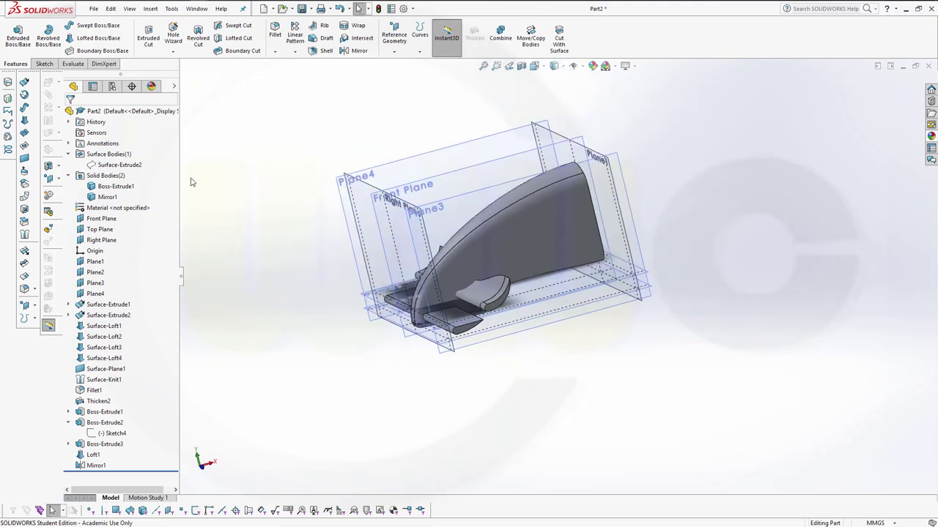
{"action": "left_click", "coordinate": [44, 64]}
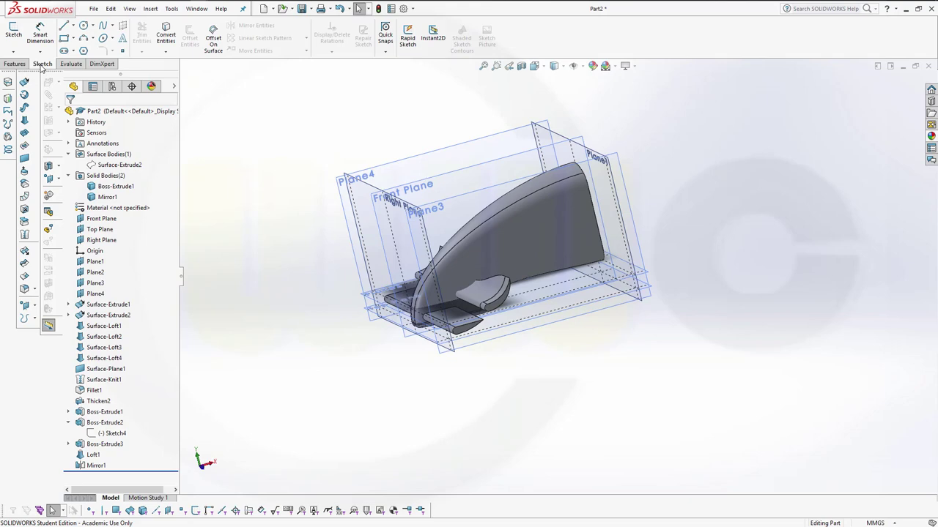
{"action": "left_click", "coordinate": [13, 33]}
{"action": "left_click", "coordinate": [455, 206]}
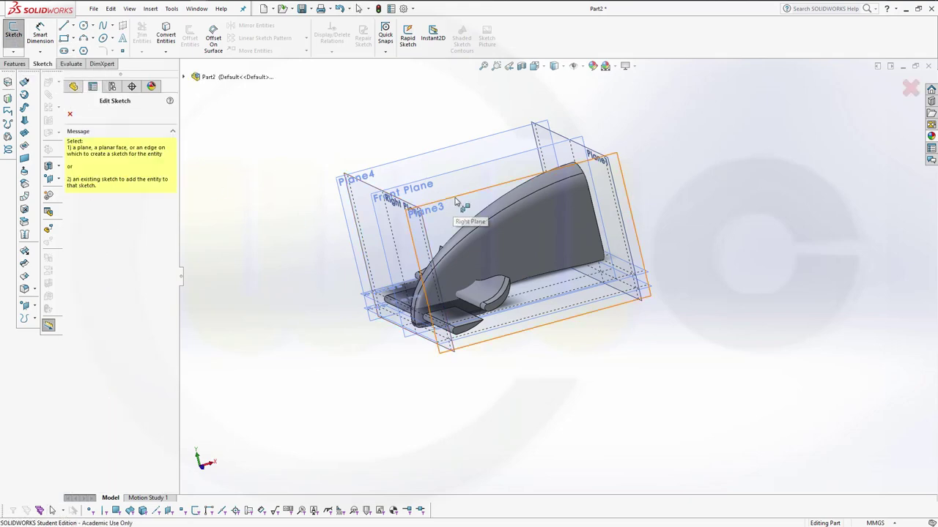
{"action": "key", "text": "space"}
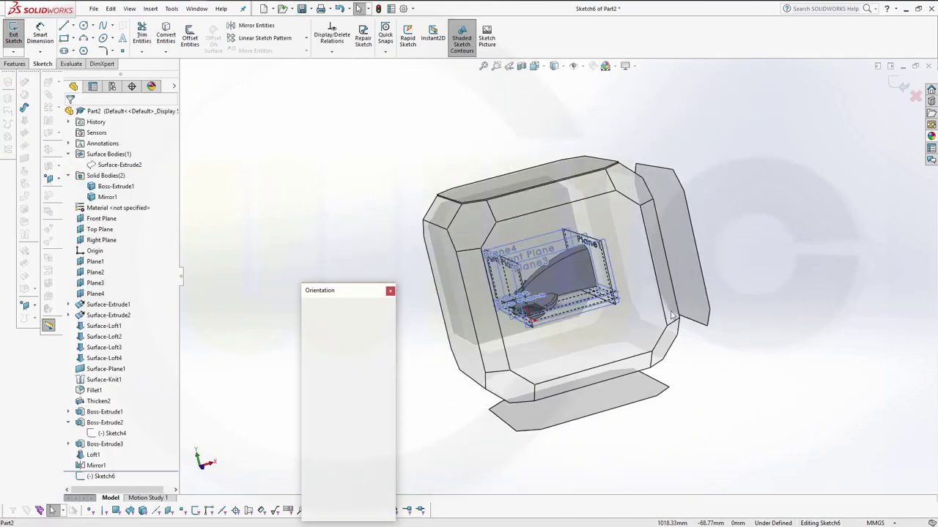
{"action": "left_click", "coordinate": [646, 320]}
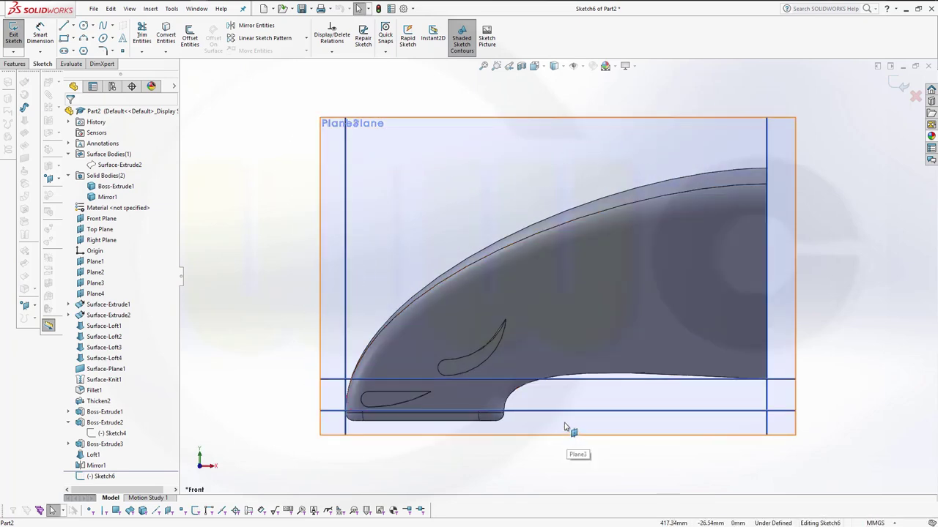
Sketch a three-point arc of about 432 mm radius above both crossbar profiles, with a front arc of about 56 mm radius at its lower end.
{"action": "left_click", "coordinate": [83, 37]}
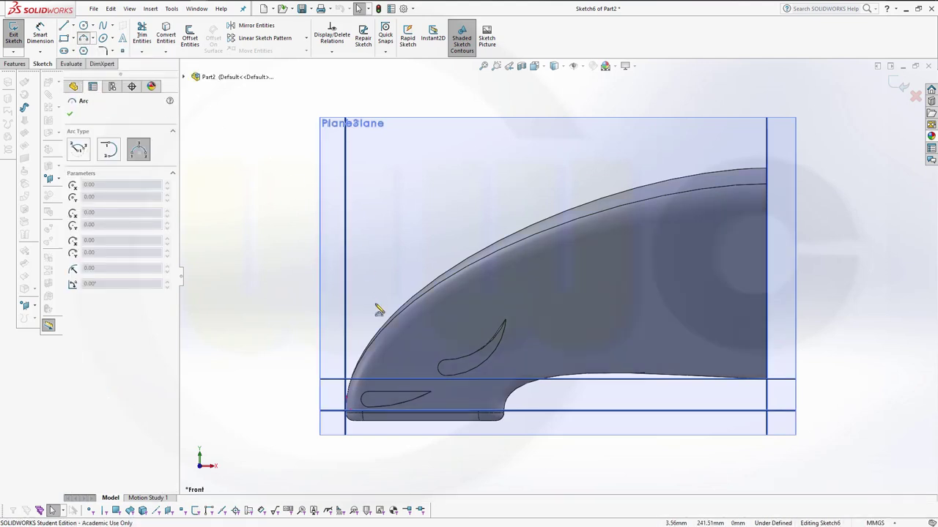
{"action": "left_click", "coordinate": [342, 389]}
{"action": "left_click", "coordinate": [531, 318]}
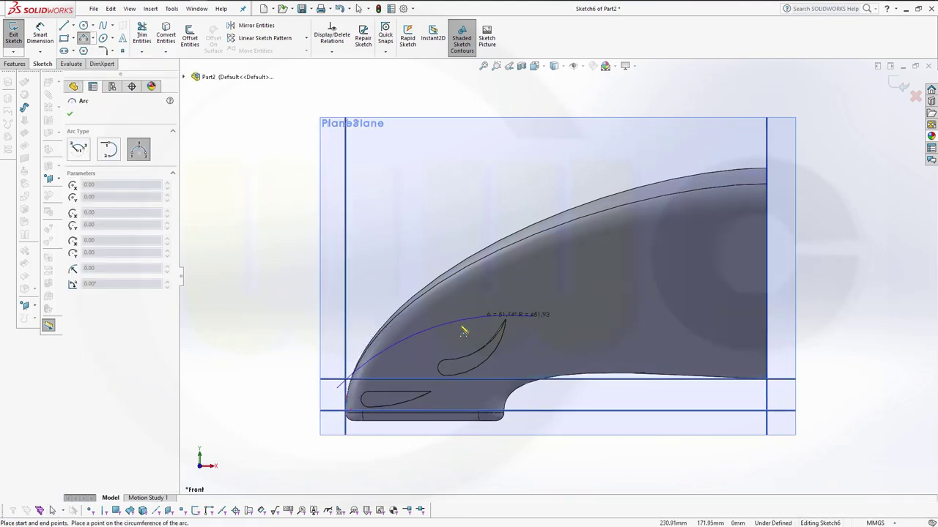
{"action": "left_click", "coordinate": [460, 326]}
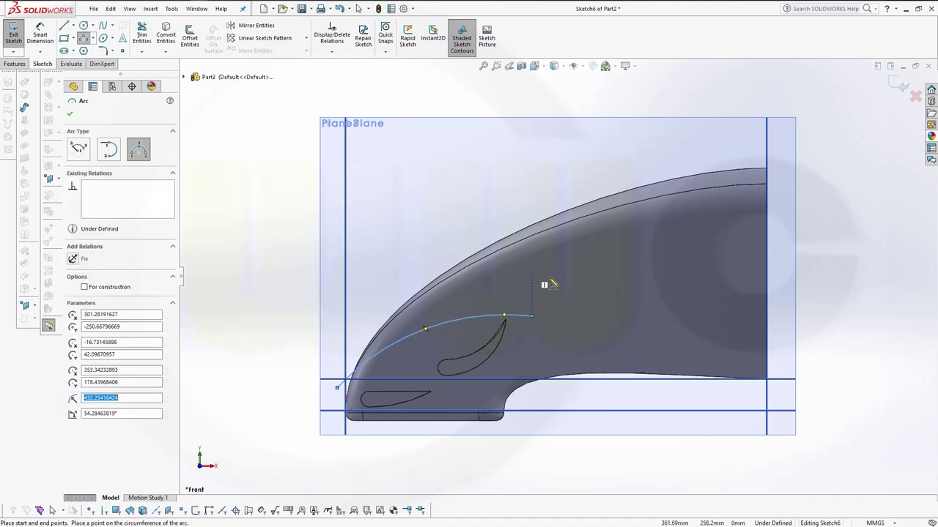
{"action": "left_click", "coordinate": [337, 388]}
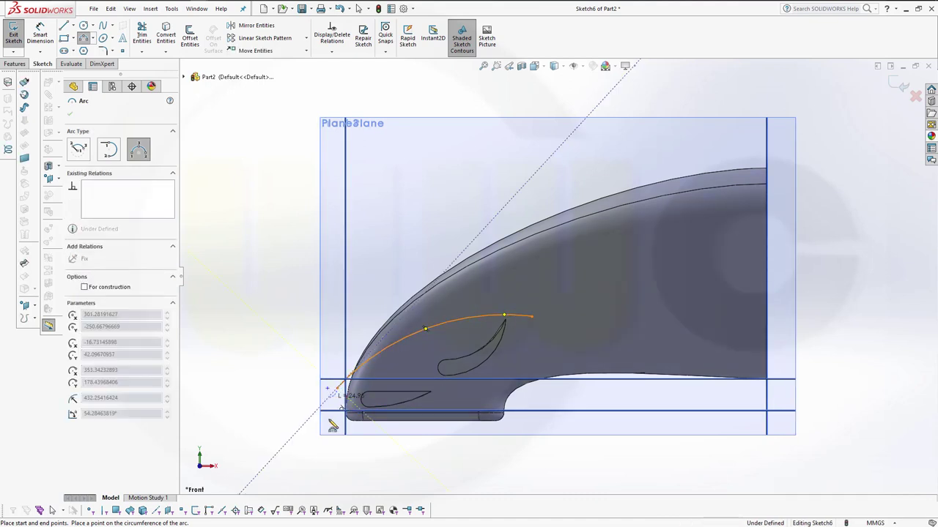
{"action": "left_click", "coordinate": [339, 437]}
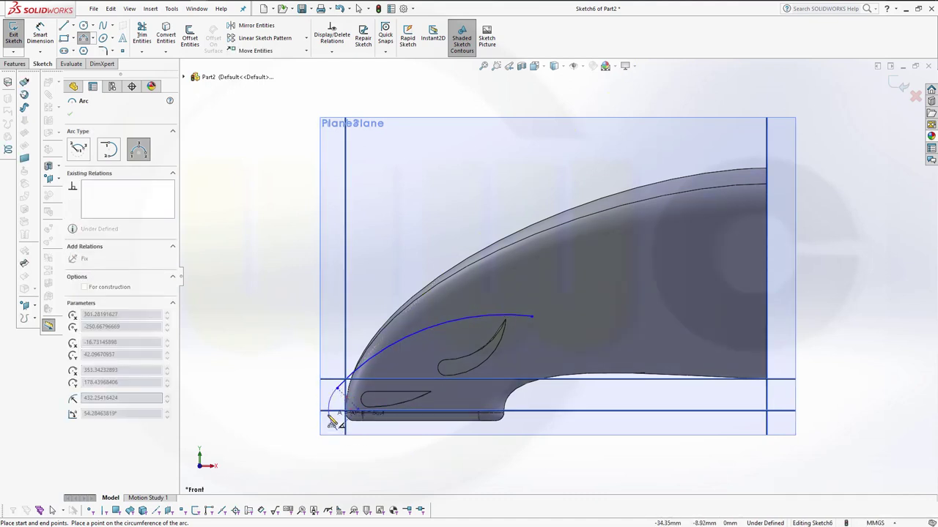
{"action": "left_click", "coordinate": [332, 422]}
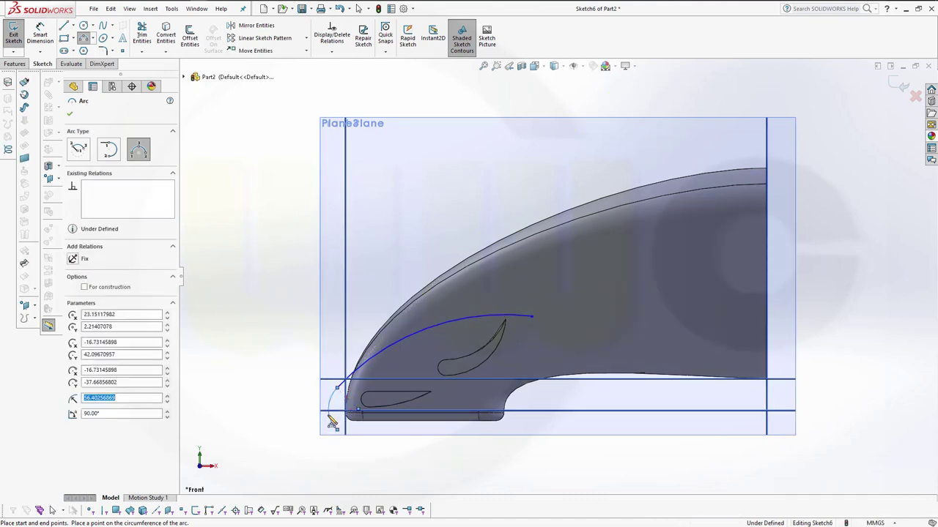
Add a rounded rear arc of about 34 mm radius and a concave arc of about 142 mm radius running down from it.
{"action": "left_click", "coordinate": [535, 319]}
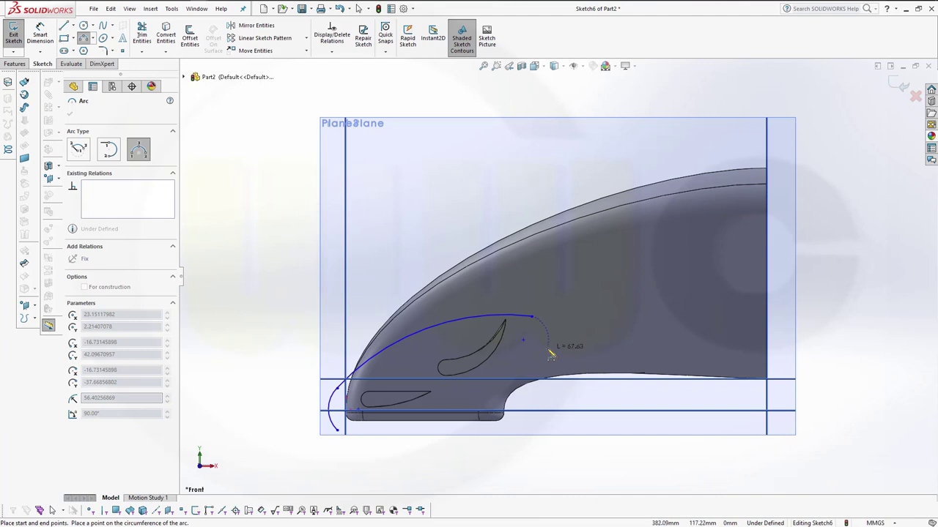
{"action": "left_click", "coordinate": [551, 357]}
{"action": "left_click", "coordinate": [570, 346]}
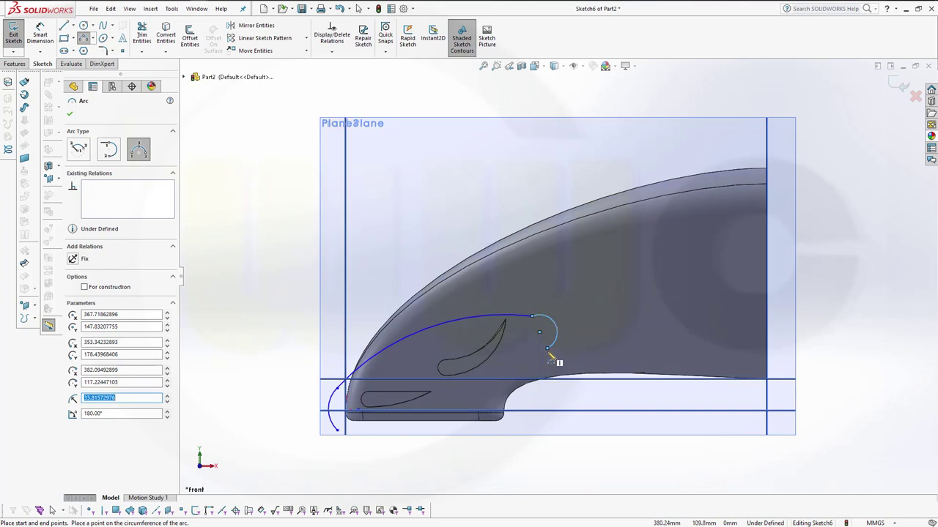
{"action": "left_click", "coordinate": [549, 352]}
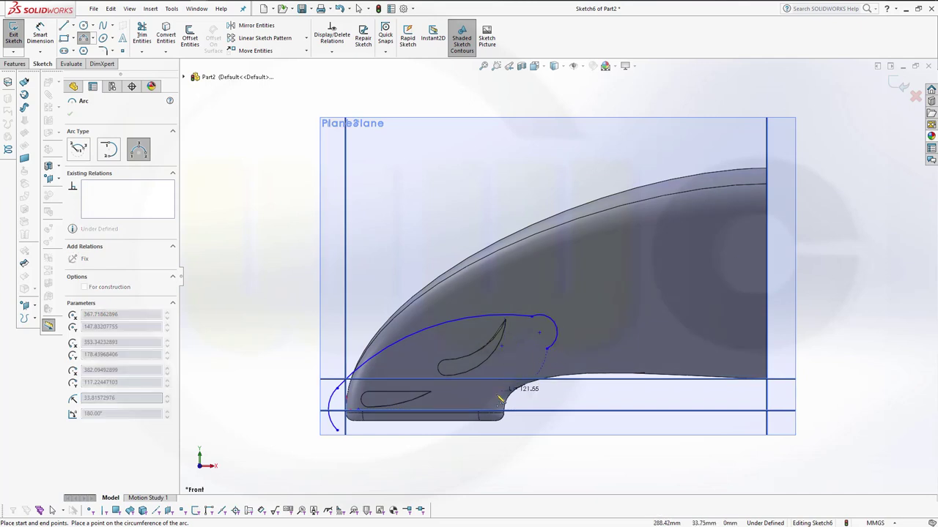
{"action": "left_click", "coordinate": [490, 437]}
{"action": "left_click", "coordinate": [508, 387]}
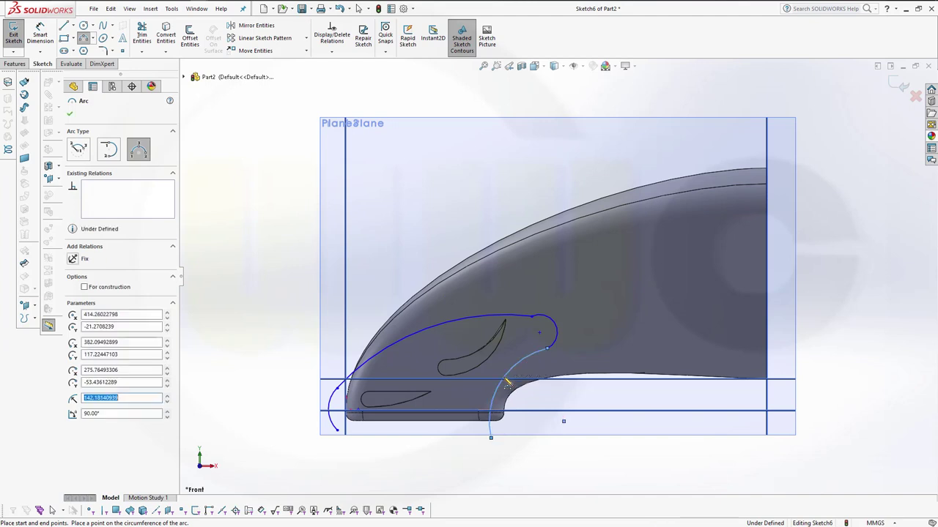
{"action": "key", "text": "Escape"}
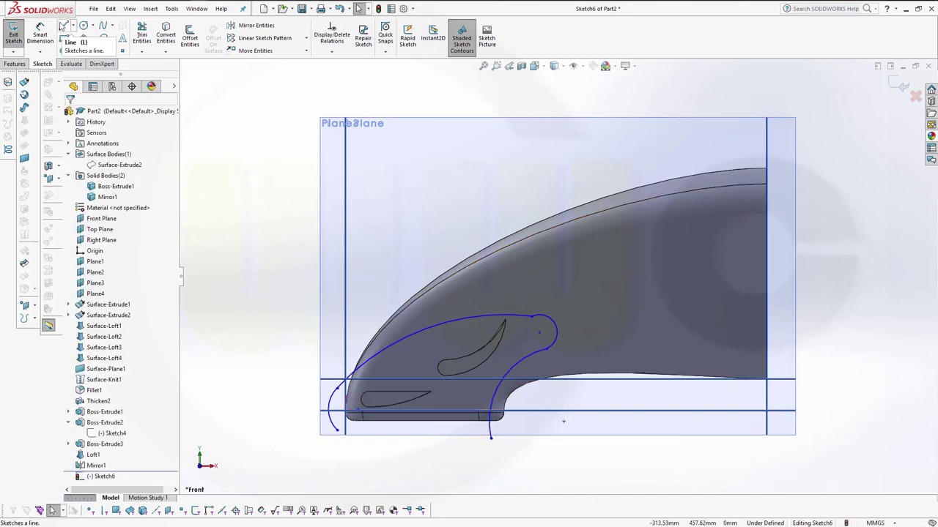
Draw a horizontal line about 318 mm long from the front arc's lower end past the concave arc.
{"action": "left_click", "coordinate": [64, 25]}
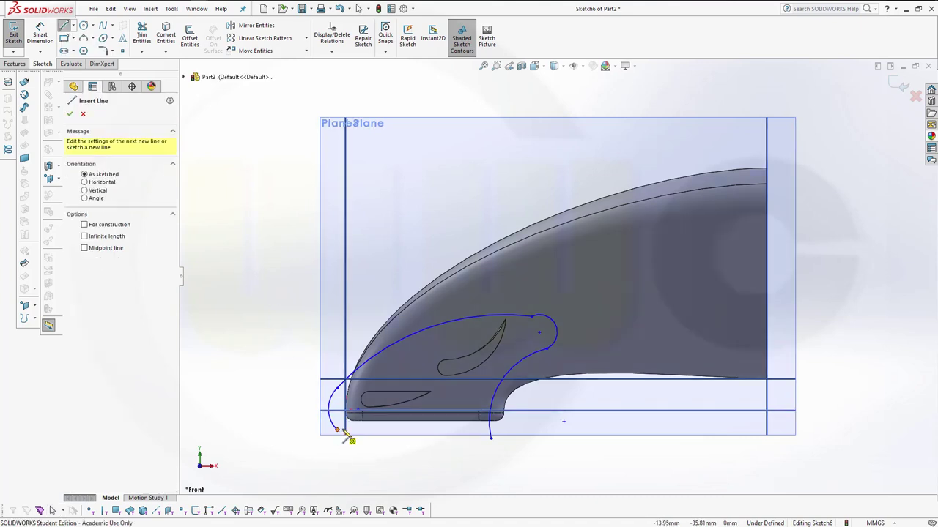
{"action": "left_click", "coordinate": [337, 430]}
{"action": "left_click", "coordinate": [491, 431]}
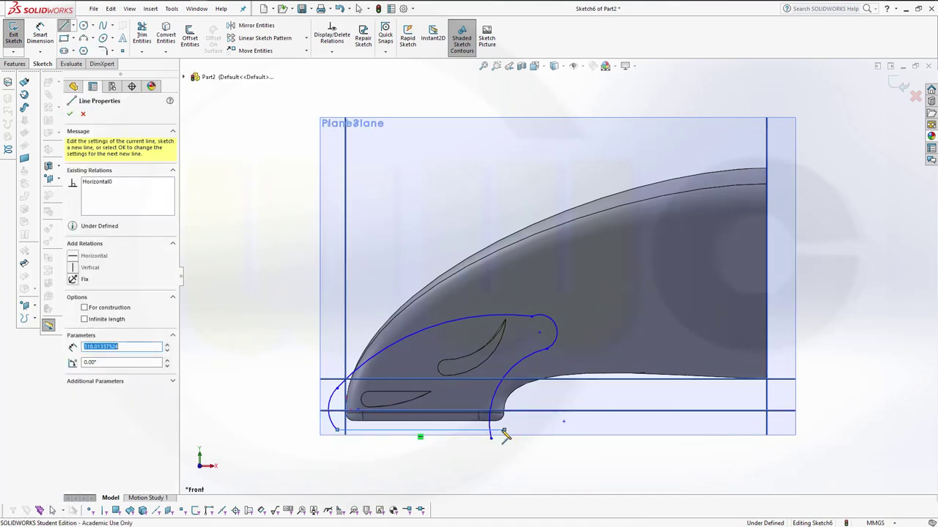
{"action": "key", "text": "Escape"}
Make the rounded rear arc tangent to both the large upper arc and the concave arc.
{"action": "mouse_move", "coordinate": [549, 418]}
{"action": "middle_mouse_down"}
{"action": "mouse_move", "coordinate": [564, 396]}
{"action": "mouse_move", "coordinate": [555, 410]}
{"action": "mouse_move", "coordinate": [540, 410]}
{"action": "middle_mouse_up"}
{"action": "key", "text": "space"}
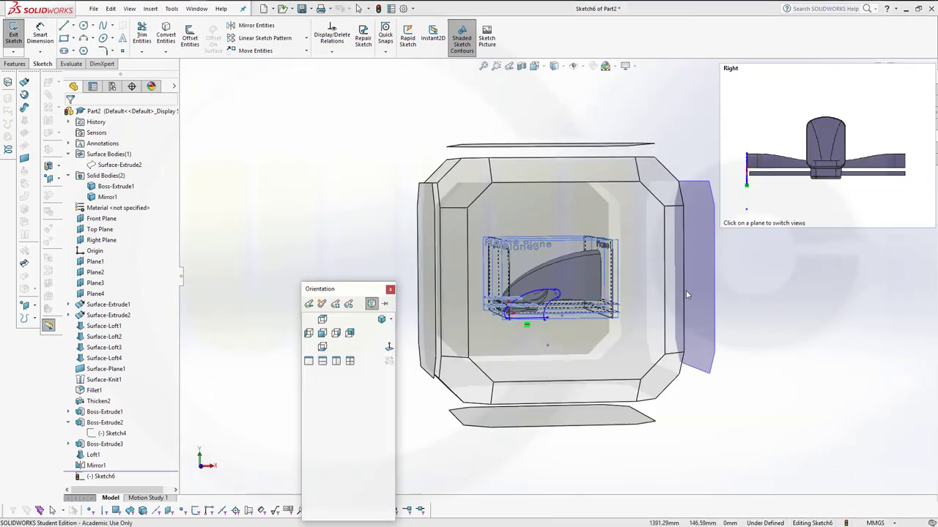
{"action": "left_click", "coordinate": [583, 327]}
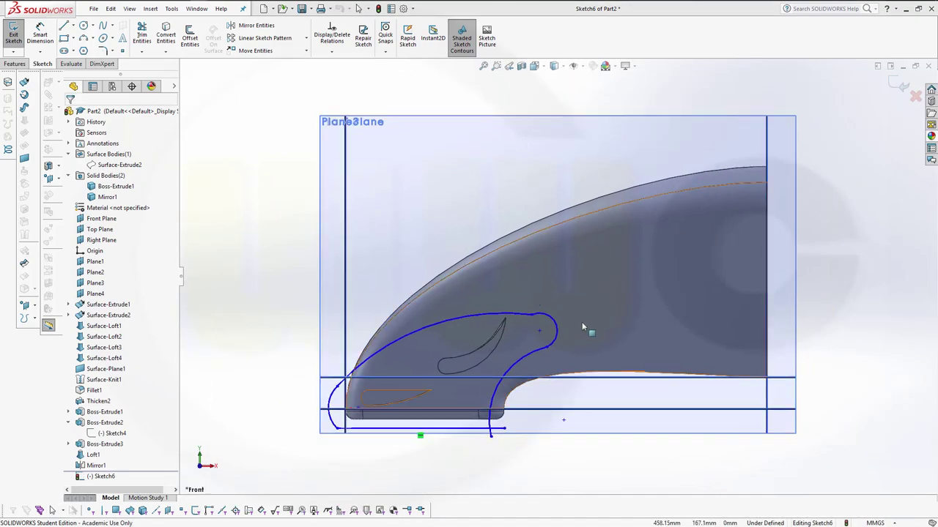
{"action": "left_click", "coordinate": [518, 317]}
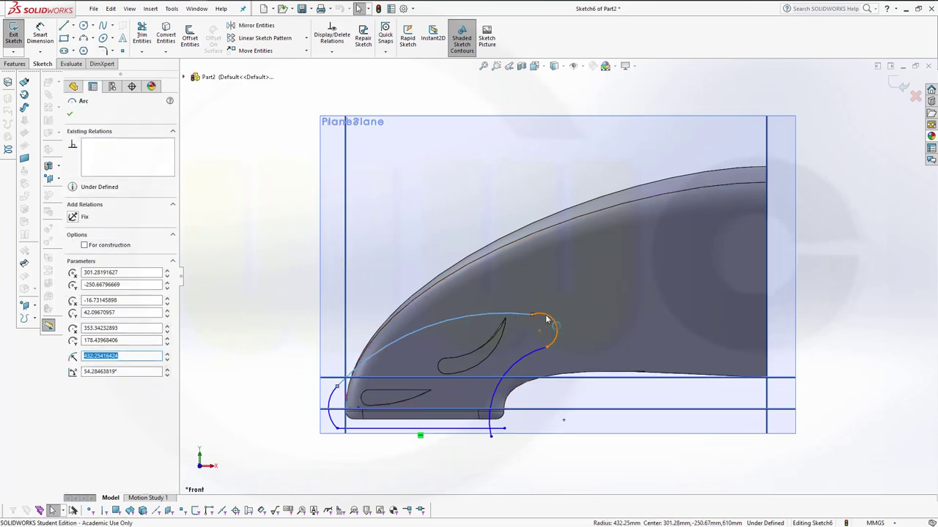
{"action": "left_click", "coordinate": [545, 319], "text": "ctrl"}
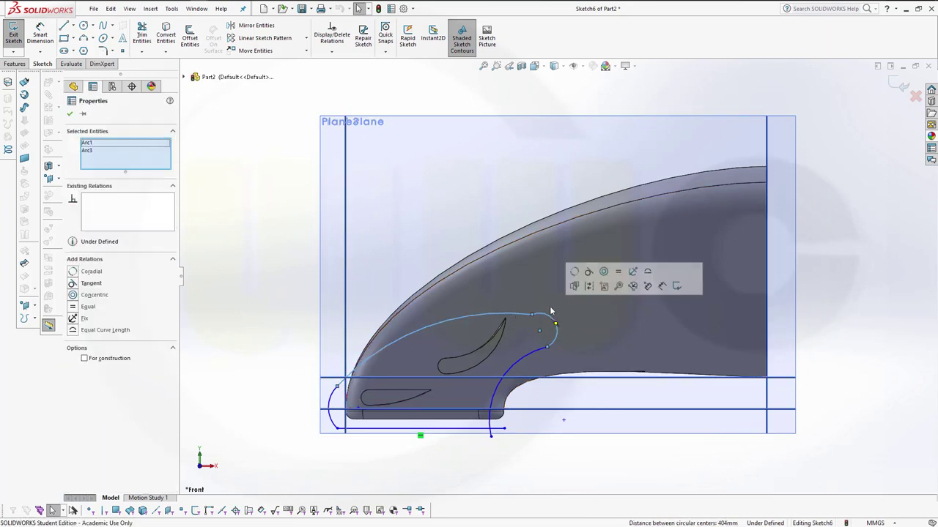
{"action": "left_click", "coordinate": [589, 273]}
{"action": "left_click", "coordinate": [535, 356]}
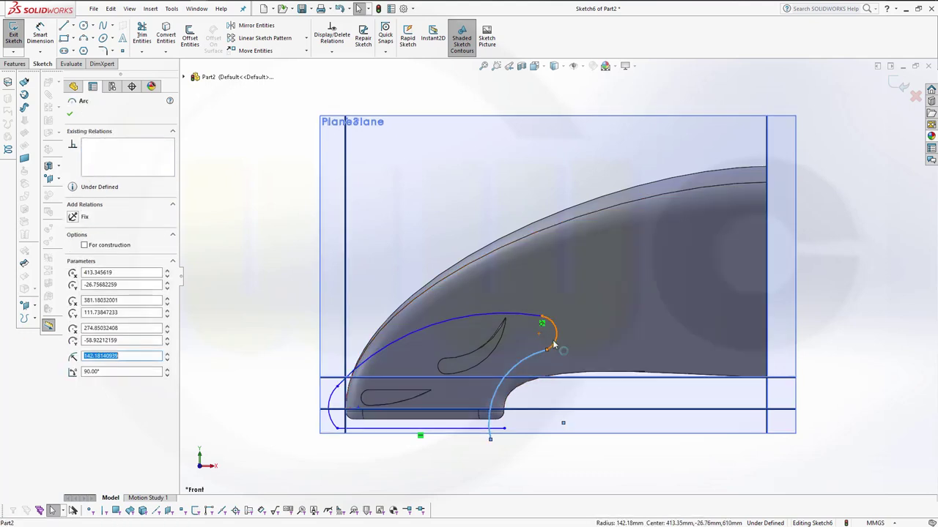
{"action": "left_click", "coordinate": [555, 336], "text": "ctrl"}
{"action": "left_click", "coordinate": [596, 297]}
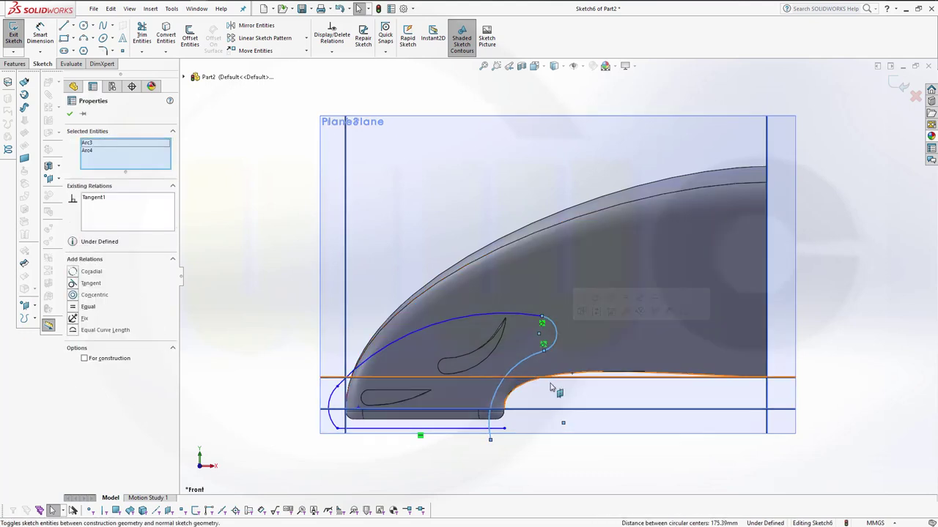
Make the front arc tangent to both the large upper arc and the horizontal bottom line.
{"action": "left_click", "coordinate": [334, 394]}
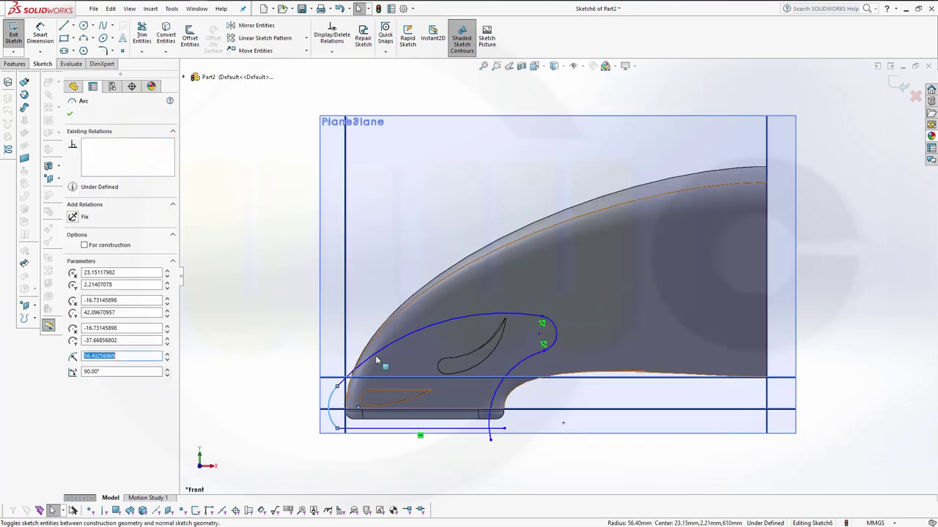
{"action": "left_click", "coordinate": [376, 352], "text": "ctrl"}
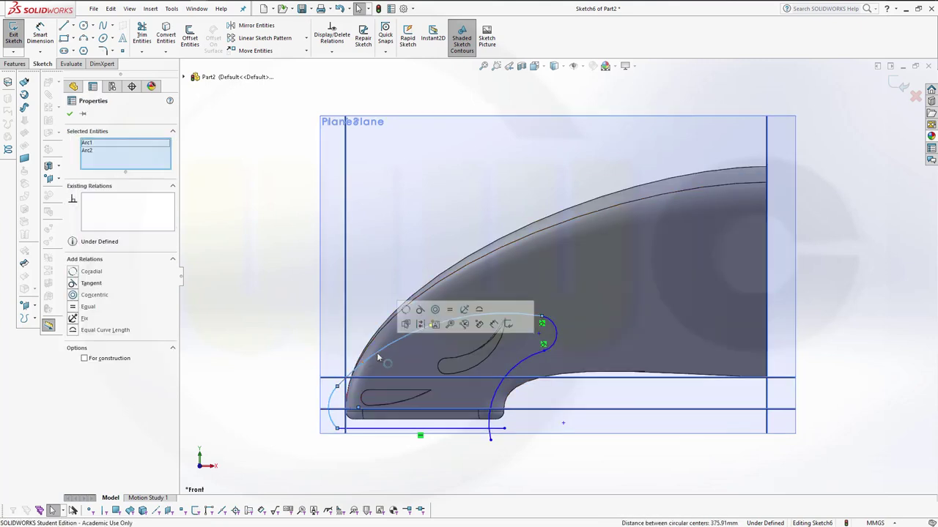
{"action": "left_click", "coordinate": [420, 310]}
{"action": "left_click", "coordinate": [335, 425]}
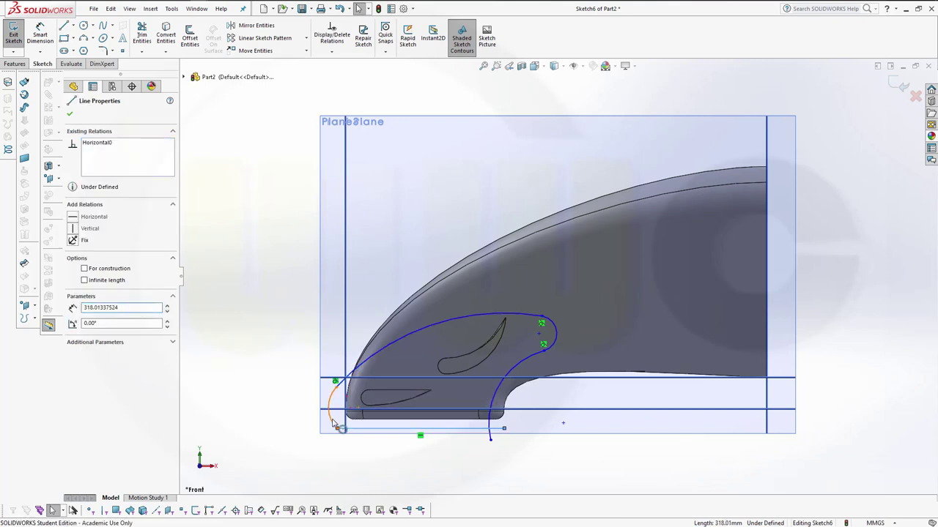
{"action": "left_click", "coordinate": [333, 418], "text": "ctrl"}
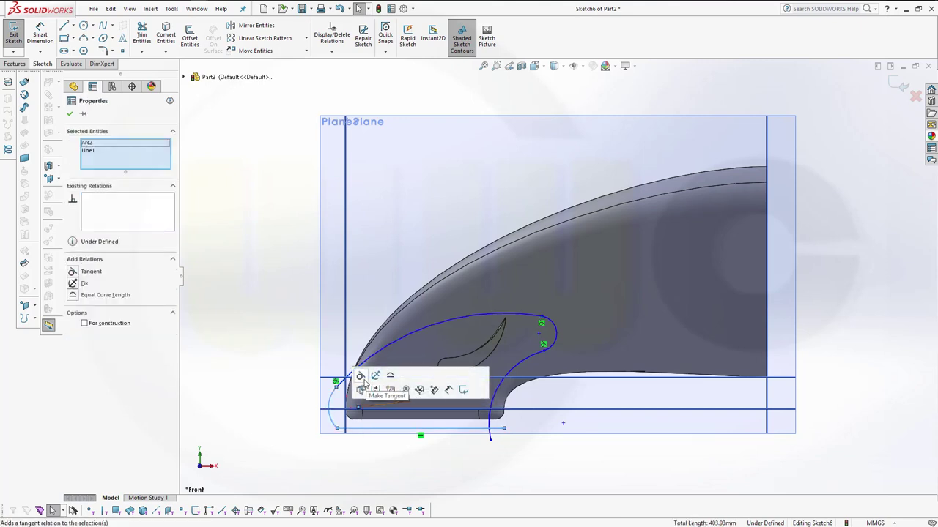
{"action": "left_click", "coordinate": [362, 376]}
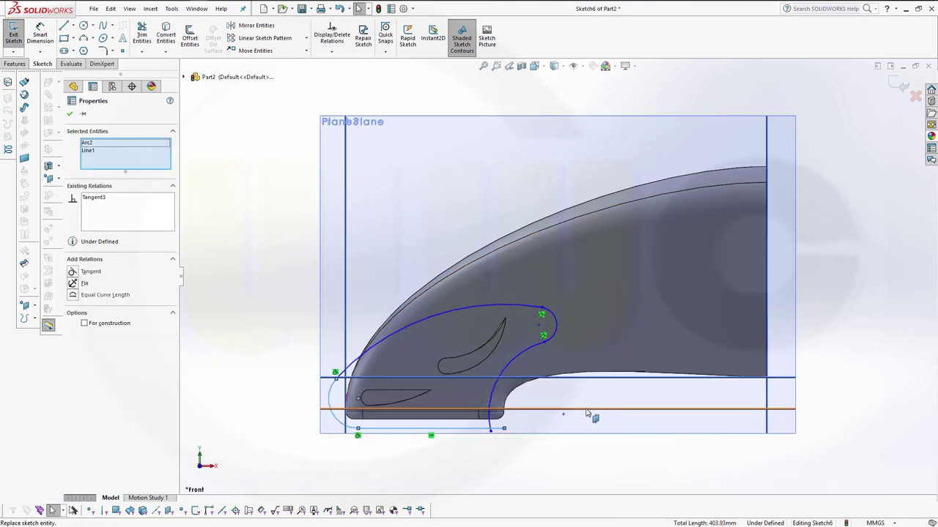
{"action": "key", "text": "Escape"}
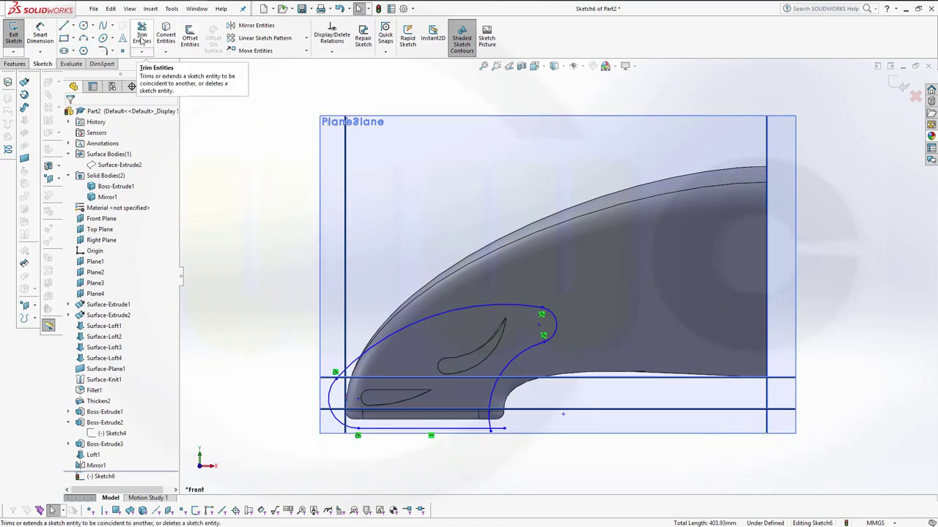
Trim the overhanging ends of the concave arc and the bottom line at their intersection to close the profile.
{"action": "left_click", "coordinate": [141, 34]}
{"action": "scroll", "coordinate": [507, 439], "scroll_direction": "down", "scroll_amount": 3}
{"action": "scroll", "coordinate": [504, 410], "scroll_direction": "down", "scroll_amount": 4}
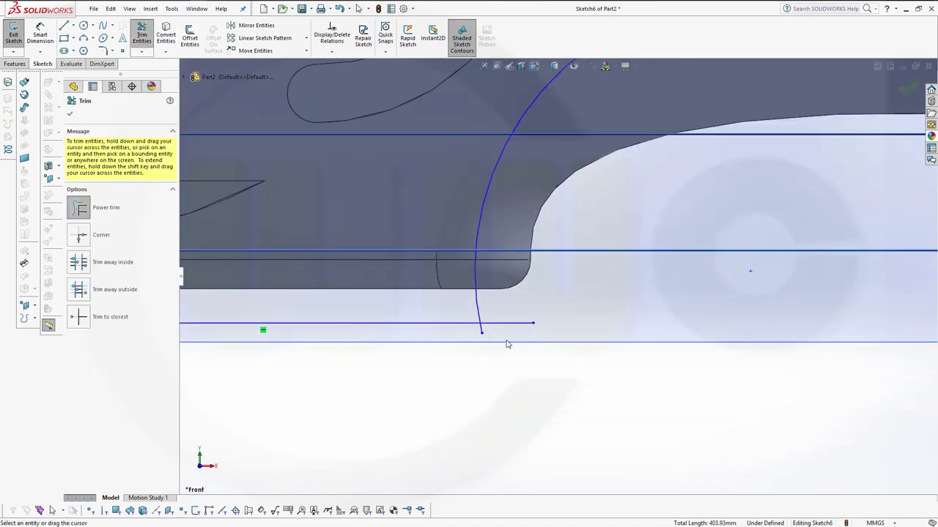
{"action": "scroll", "coordinate": [505, 331], "scroll_direction": "up", "scroll_amount": 4}
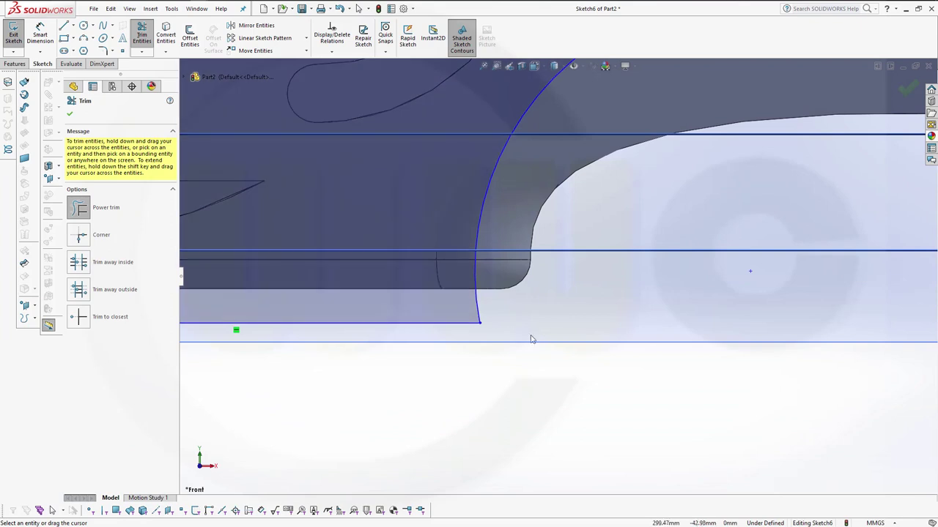
{"action": "scroll", "coordinate": [480, 331], "scroll_direction": "up", "scroll_amount": 1}
{"action": "key", "text": "Escape"}
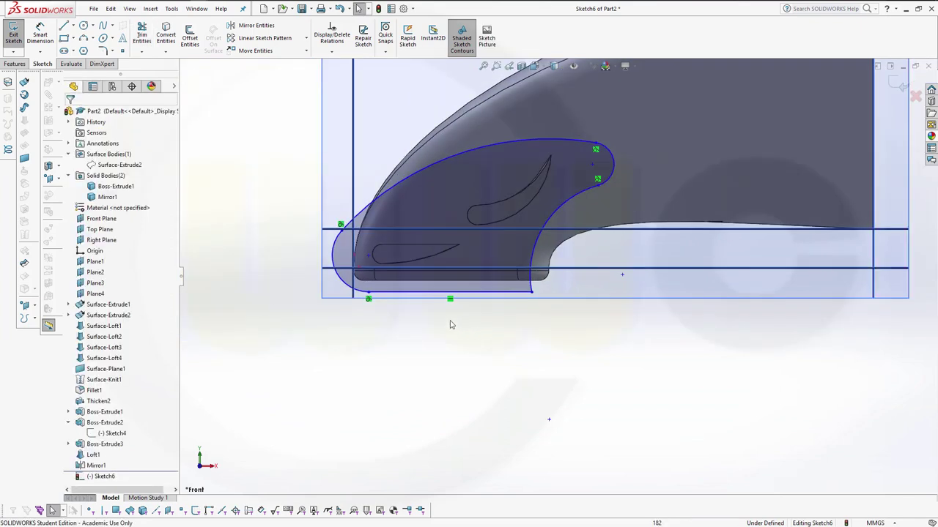
Raise the profile's bottom line to within the shell's lower edge and shift the rear arc and concave arc centers closer to the crossbar ends.
{"action": "left_click_drag", "start_coordinate": [433, 293], "coordinate": [437, 283]}
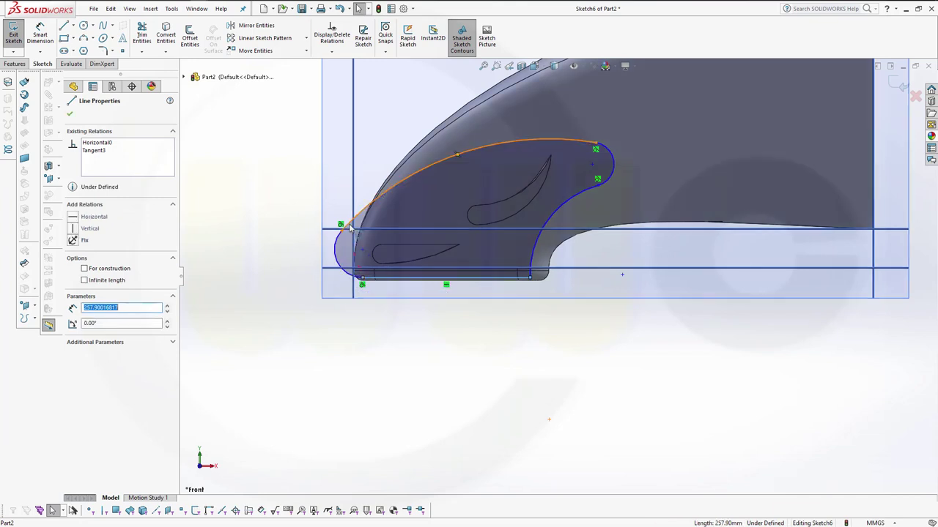
{"action": "left_click_drag", "start_coordinate": [592, 168], "coordinate": [564, 161]}
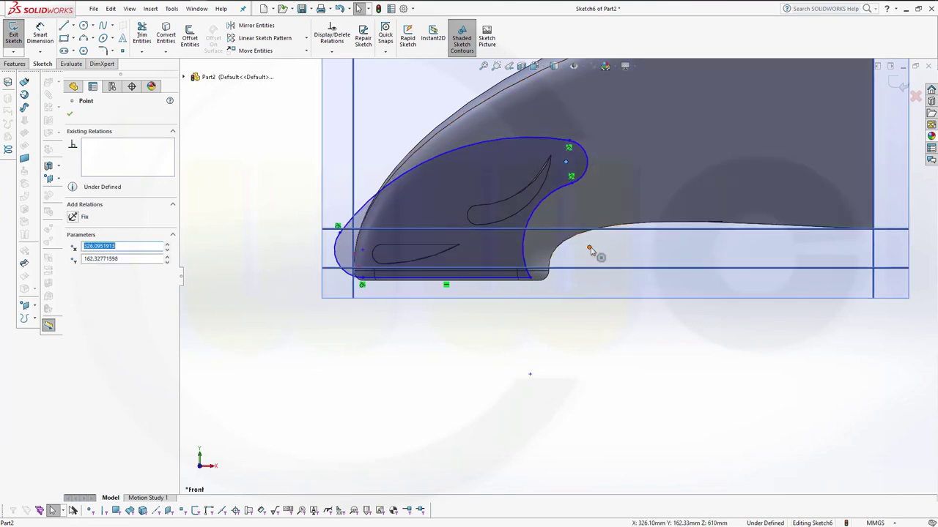
{"action": "mouse_move", "coordinate": [597, 253]}
{"action": "left_mouse_down"}
{"action": "mouse_move", "coordinate": [608, 260]}
{"action": "mouse_move", "coordinate": [589, 245]}
{"action": "left_mouse_up"}
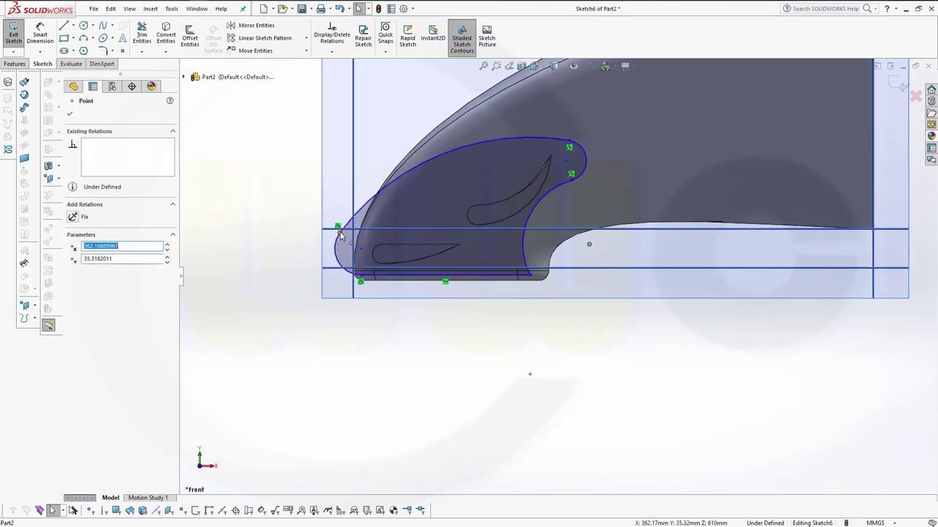
Attach the front arc's upper end to the shell's front edge and lower the rear arc's upper end toward the curved crossbar's tip.
{"action": "mouse_move", "coordinate": [341, 235]}
{"action": "left_mouse_down"}
{"action": "mouse_move", "coordinate": [356, 244]}
{"action": "mouse_move", "coordinate": [356, 236]}
{"action": "left_mouse_up"}
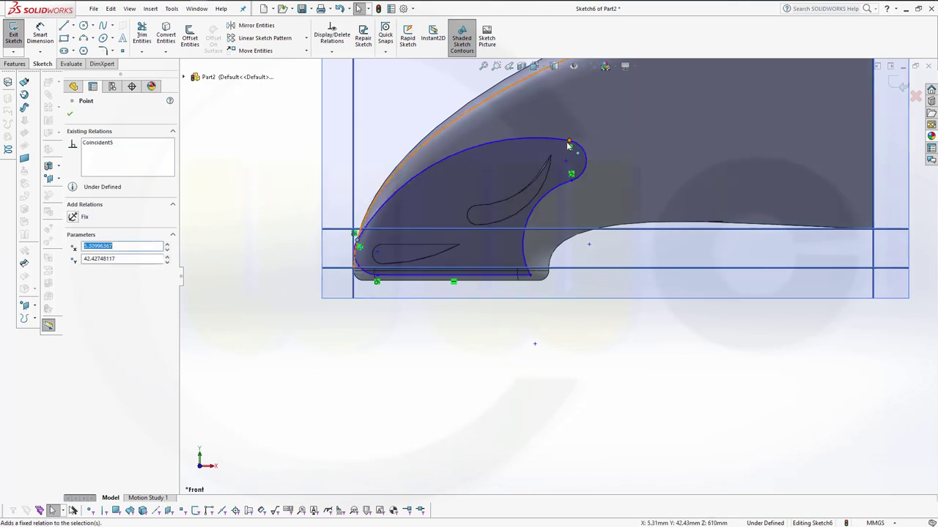
{"action": "left_click_drag", "start_coordinate": [564, 151], "coordinate": [563, 152]}
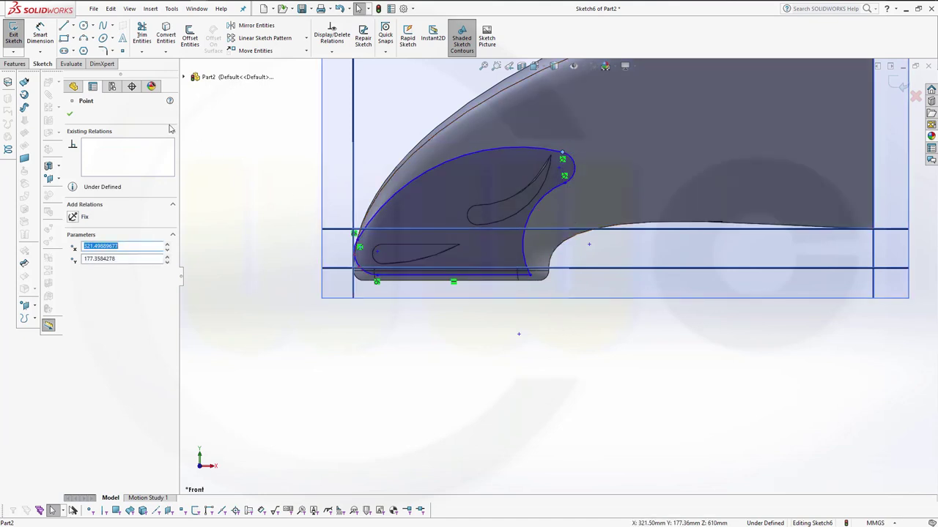
{"action": "left_click", "coordinate": [71, 115]}
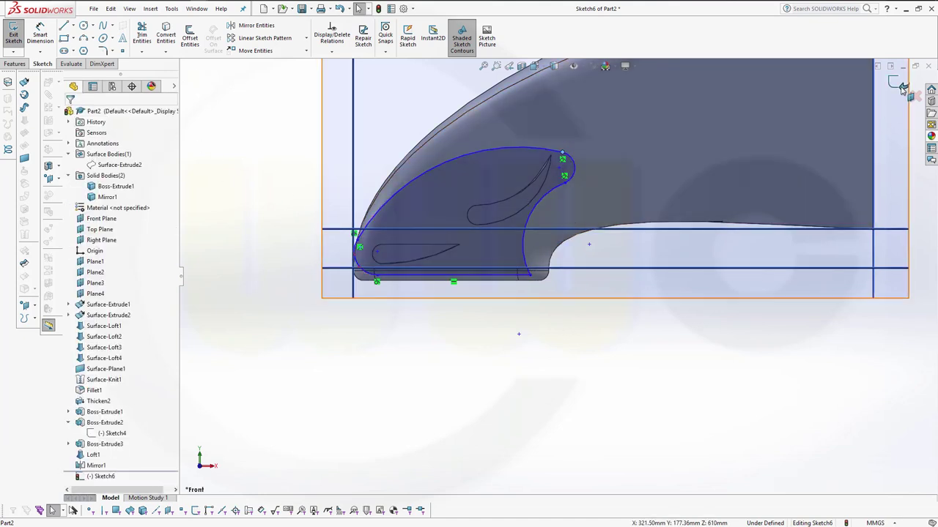
Exit the end plate sketch and extrude it as a 5 mm blind boss with the result merged.
{"action": "key", "text": "ctrl+7"}
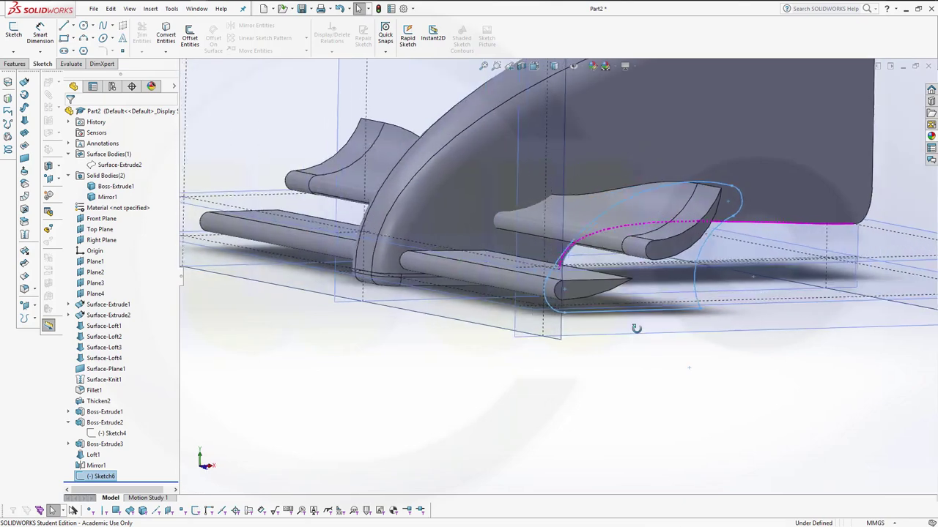
{"action": "left_click", "coordinate": [14, 63]}
{"action": "left_click", "coordinate": [18, 36]}
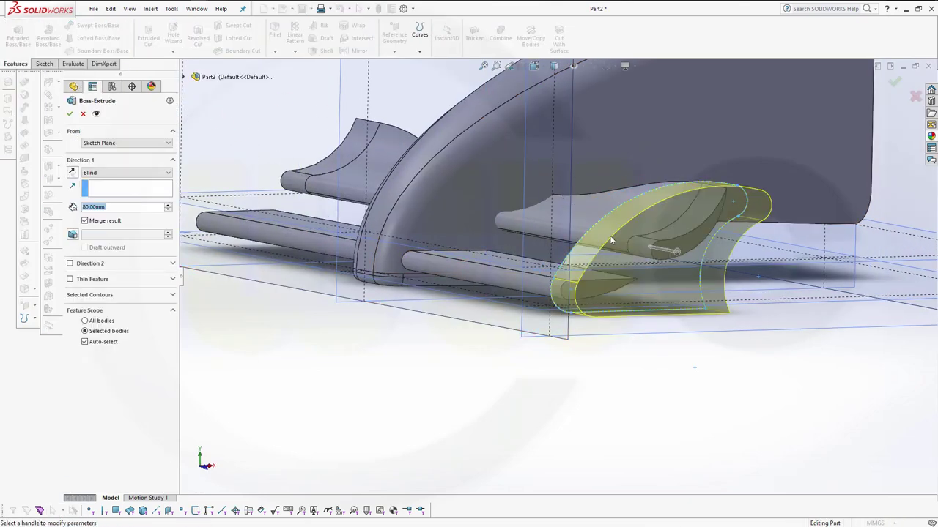
{"action": "type", "text": "5"}
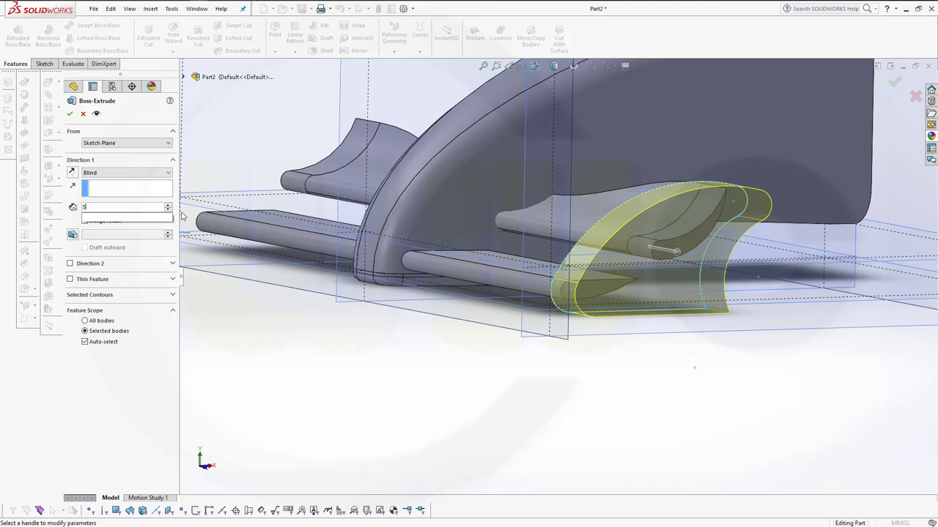
{"action": "mouse_move", "coordinate": [93, 217]}
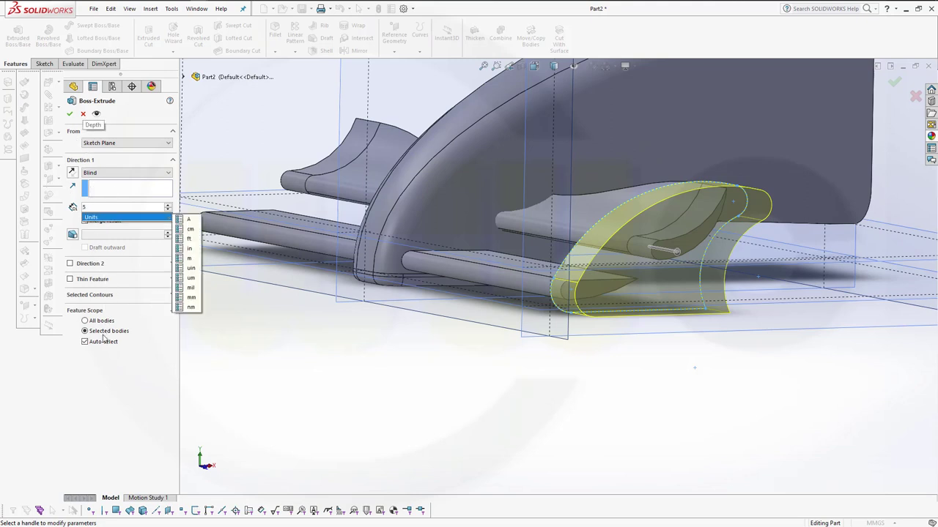
{"action": "key", "text": "Return"}
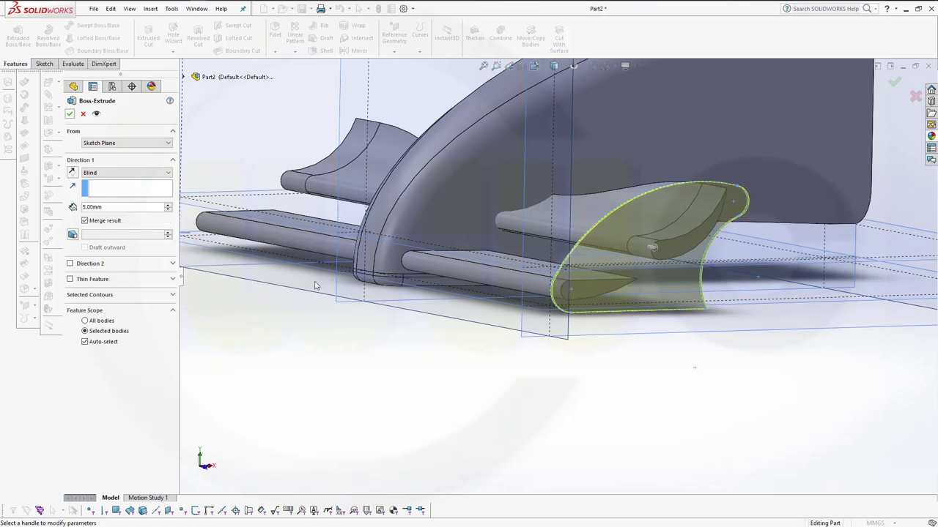
{"action": "left_click", "coordinate": [70, 114]}
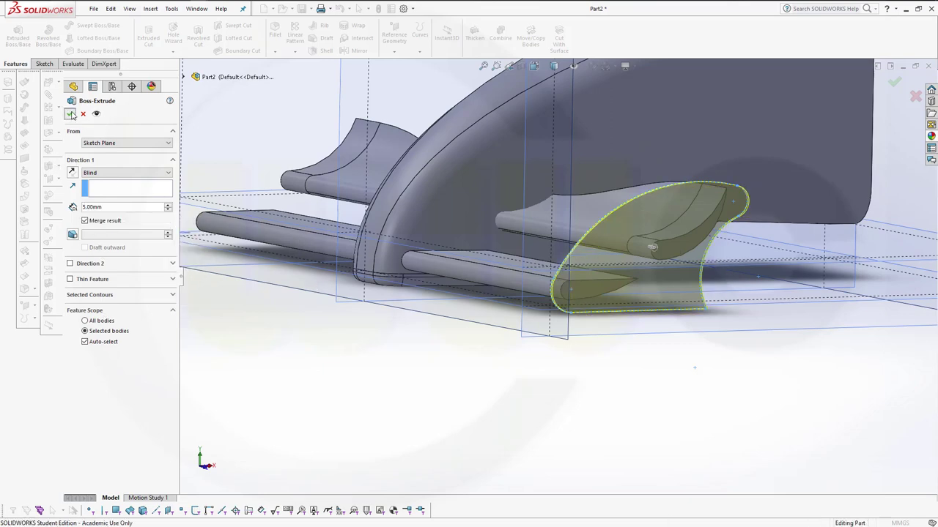
Edit the straight lower crossbar's extrusion so its first direction ends Up To Surface at Plane3 instead of offset from it.
{"action": "middle_click_drag", "start_coordinate": [387, 368], "coordinate": [464, 356]}
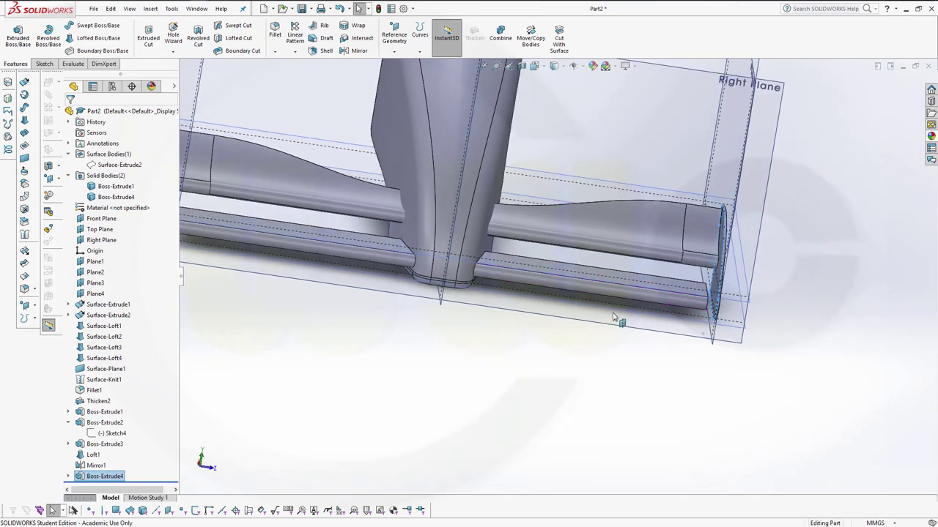
{"action": "mouse_move", "coordinate": [668, 306]}
{"action": "middle_mouse_down"}
{"action": "mouse_move", "coordinate": [655, 315]}
{"action": "mouse_move", "coordinate": [661, 323]}
{"action": "mouse_move", "coordinate": [568, 330]}
{"action": "mouse_move", "coordinate": [632, 317]}
{"action": "mouse_move", "coordinate": [630, 299]}
{"action": "mouse_move", "coordinate": [673, 296]}
{"action": "middle_mouse_up"}
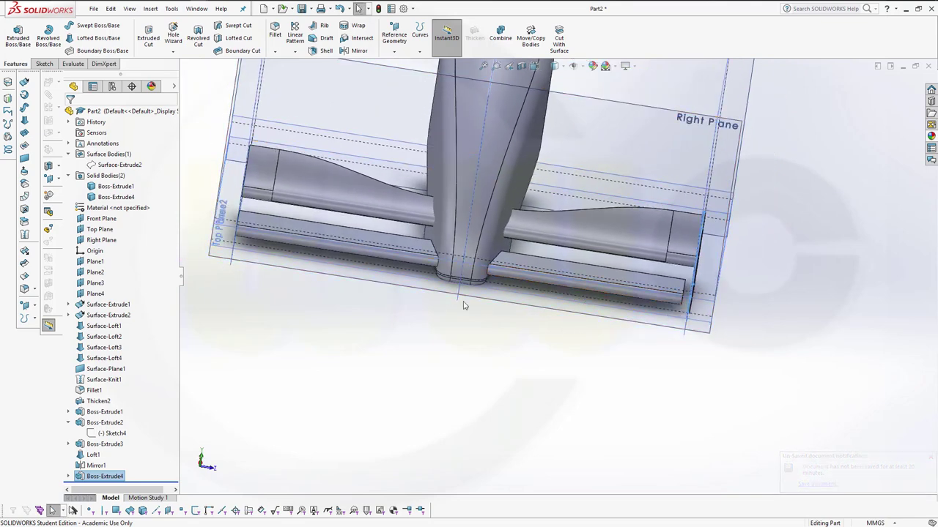
{"action": "left_click", "coordinate": [107, 414]}
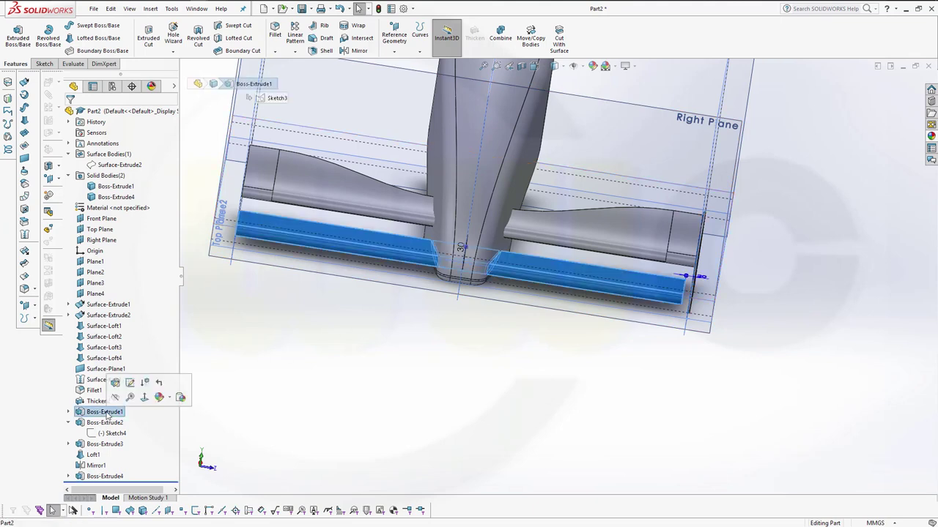
{"action": "left_click", "coordinate": [115, 382]}
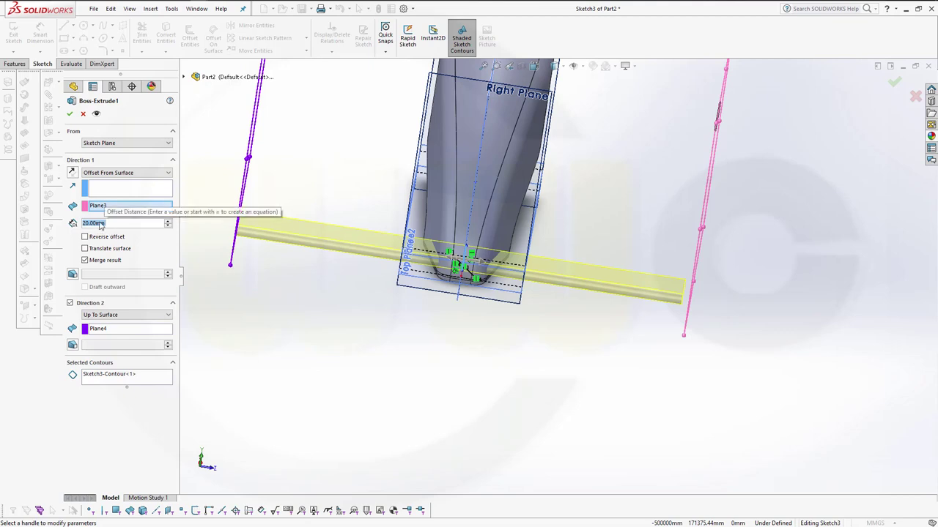
{"action": "type", "text": "0"}
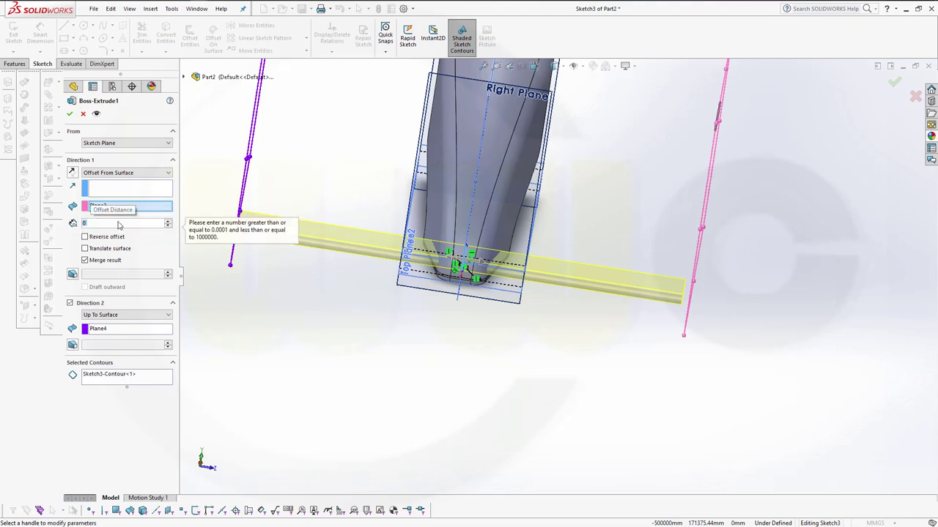
{"action": "left_click", "coordinate": [106, 224]}
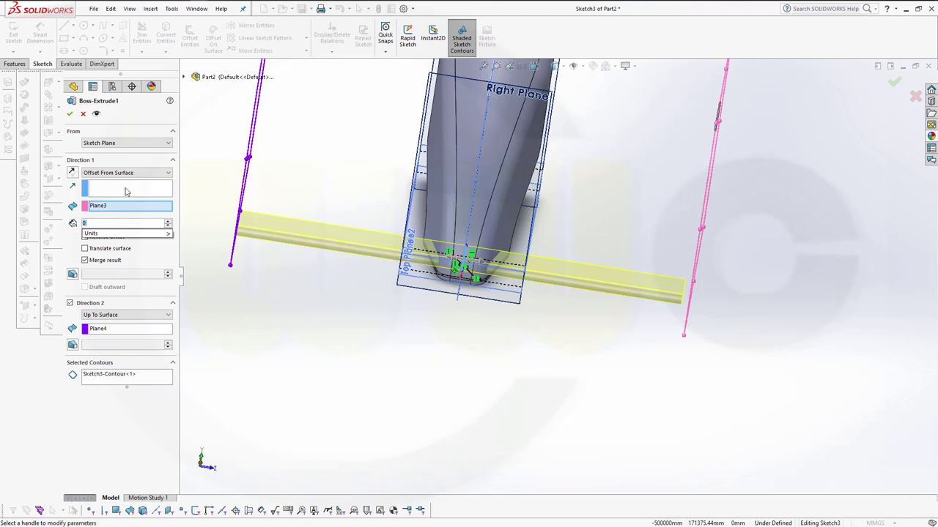
{"action": "left_click", "coordinate": [165, 174]}
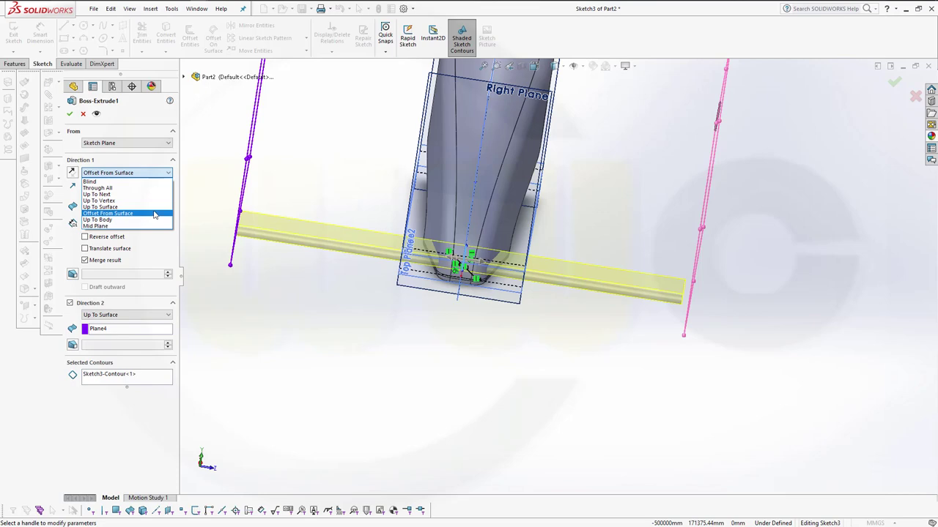
{"action": "left_click", "coordinate": [150, 207]}
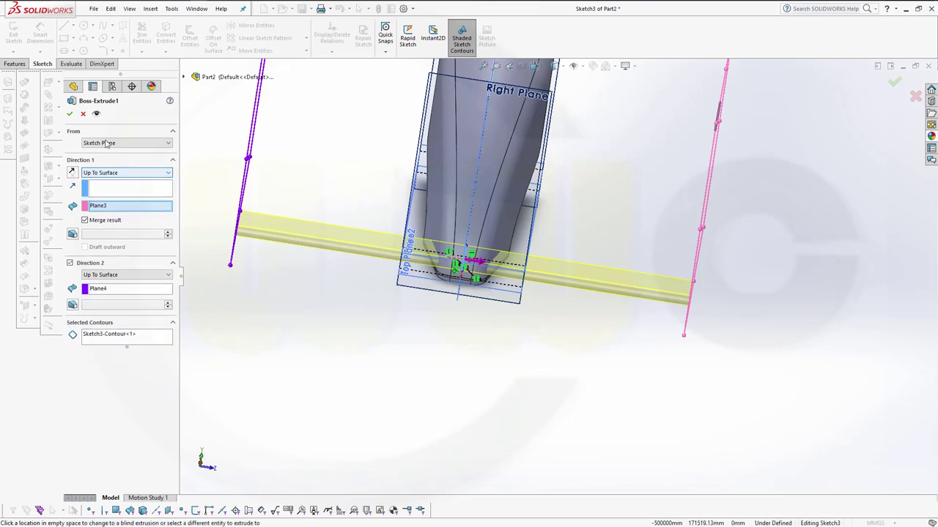
{"action": "left_click", "coordinate": [70, 113]}
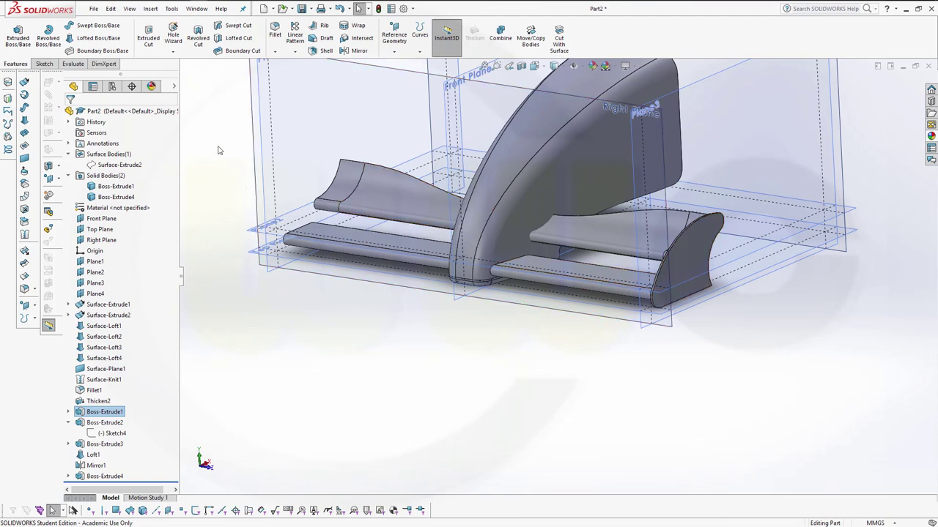
{"action": "left_click", "coordinate": [354, 51]}
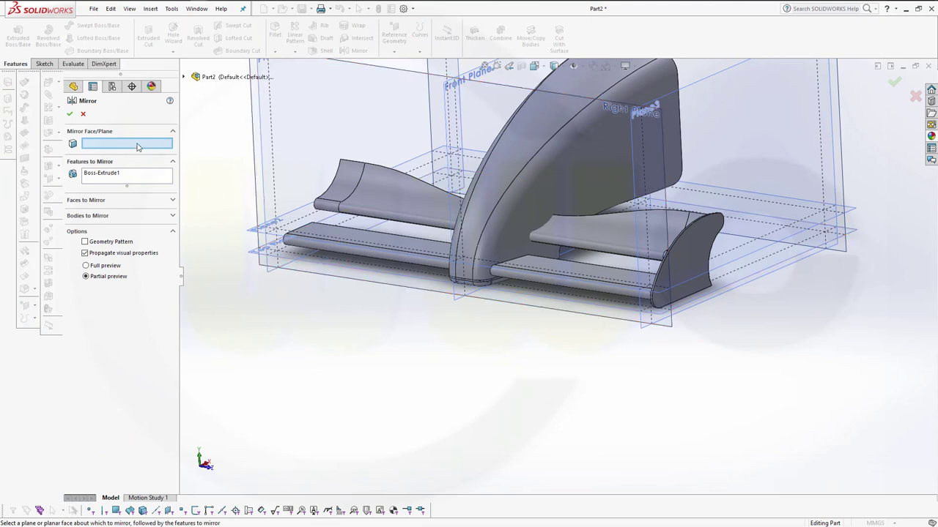
{"action": "left_click", "coordinate": [451, 169]}
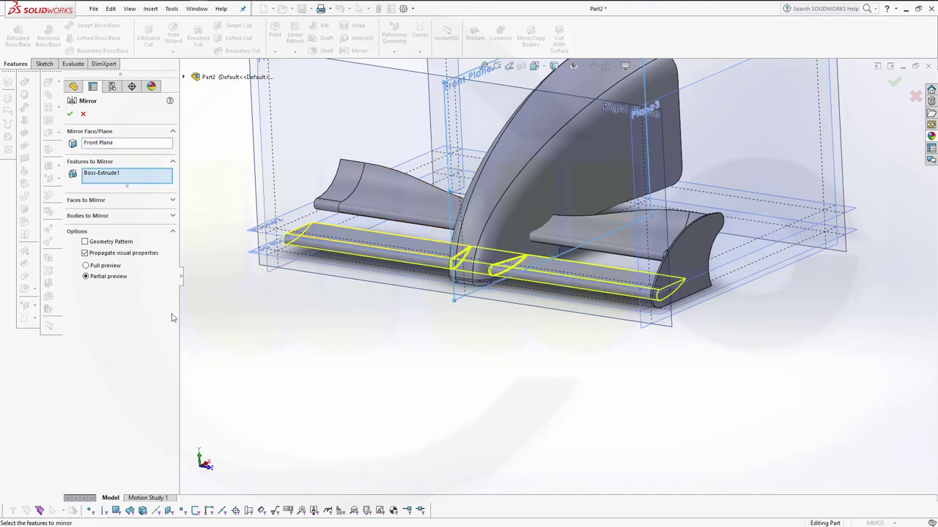
{"action": "right_click", "coordinate": [119, 180]}
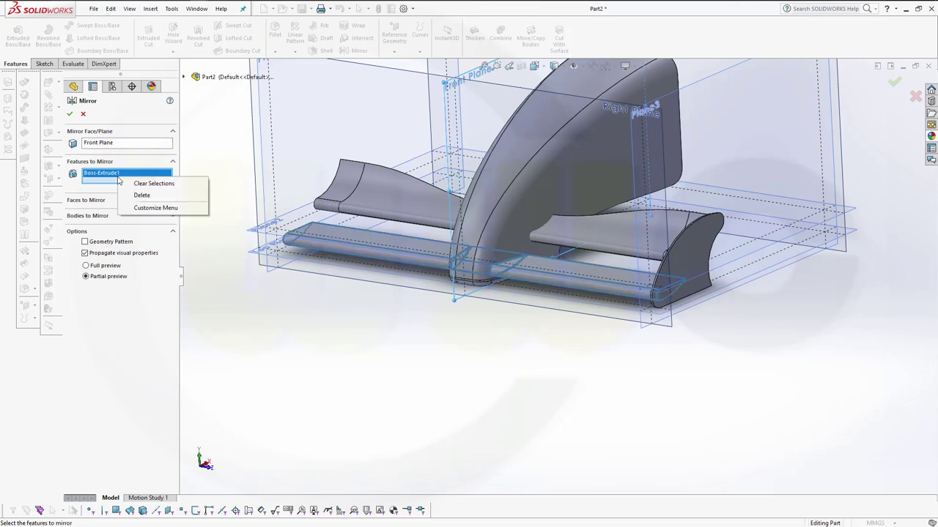
{"action": "left_click", "coordinate": [117, 147]}
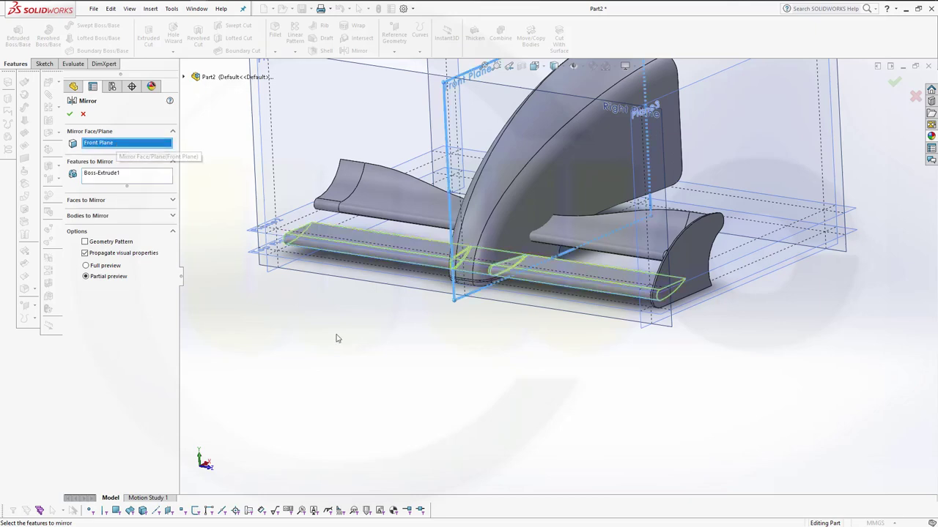
{"action": "middle_click_drag", "start_coordinate": [344, 344], "coordinate": [195, 286]}
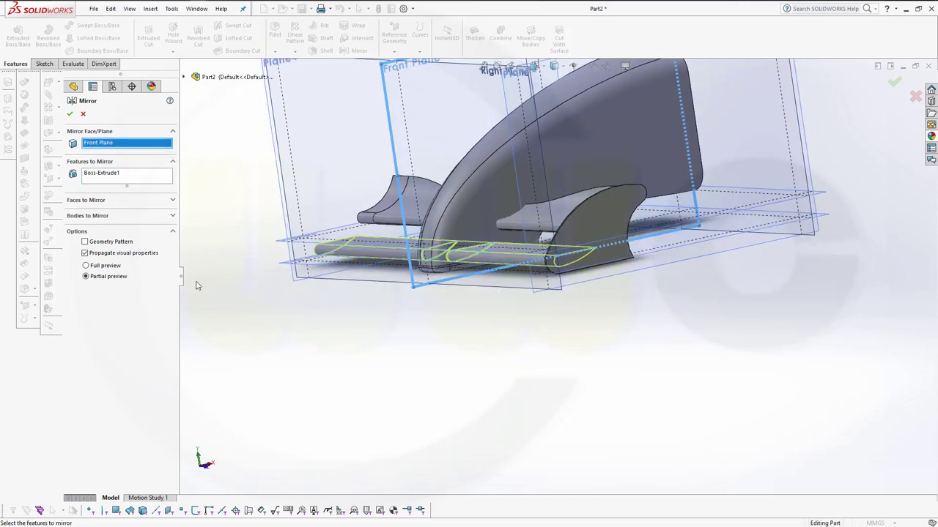
{"action": "left_click", "coordinate": [71, 114]}
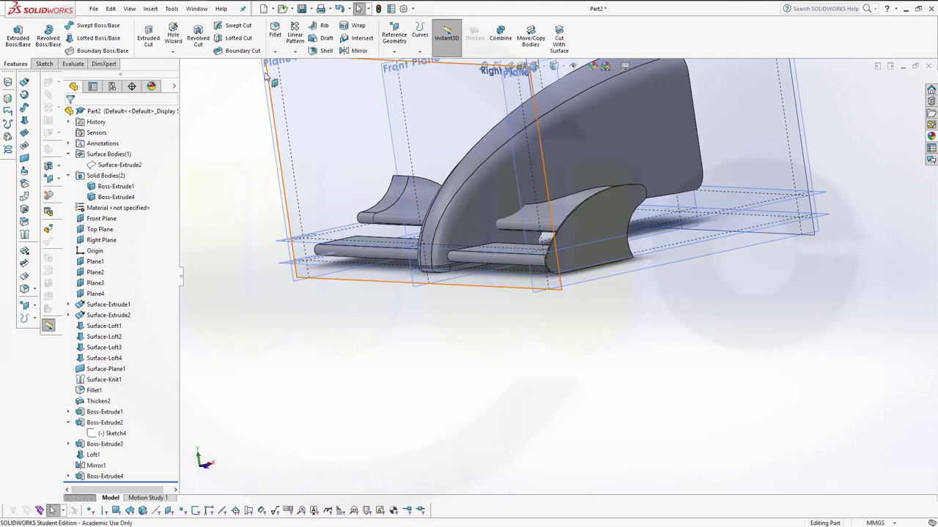
Mirror the end plate extrusion Boss-Extrude4 about the Front Plane to the other side of the wing.
{"action": "left_click", "coordinate": [355, 51]}
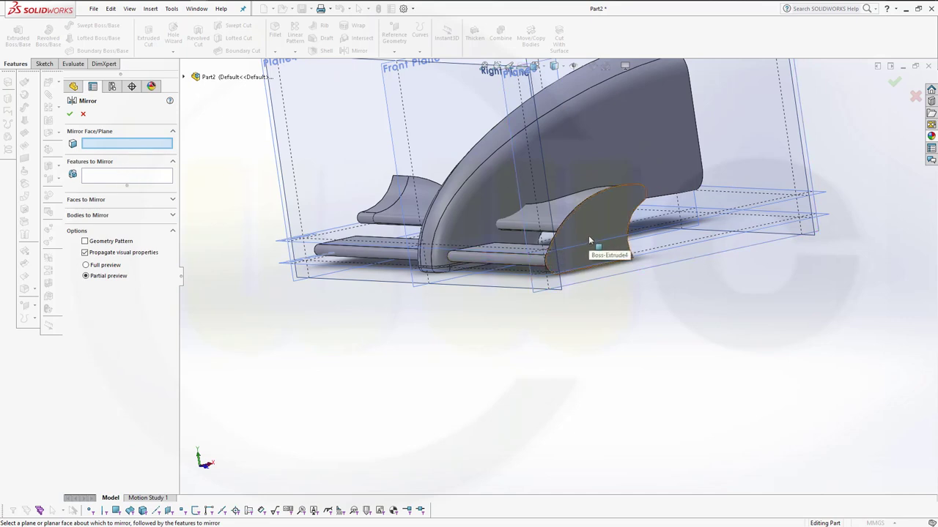
{"action": "left_click", "coordinate": [383, 140]}
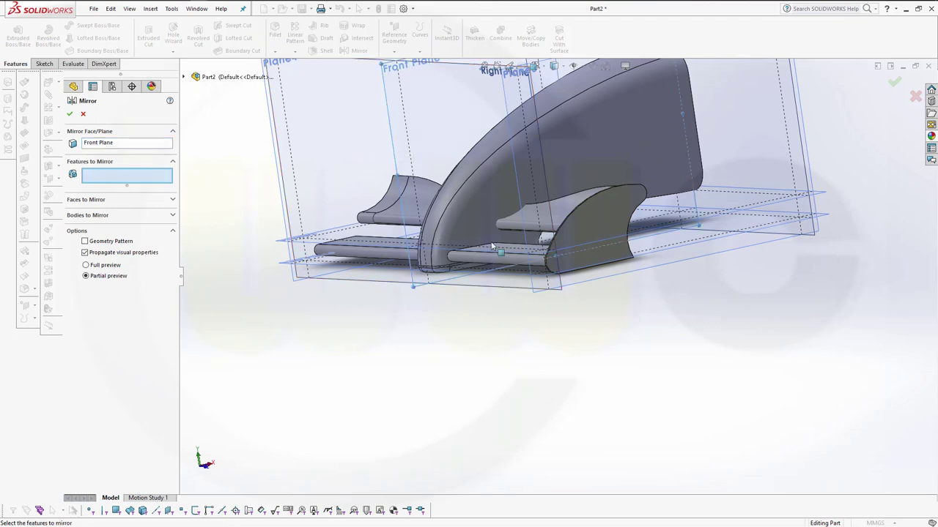
{"action": "left_click", "coordinate": [592, 236]}
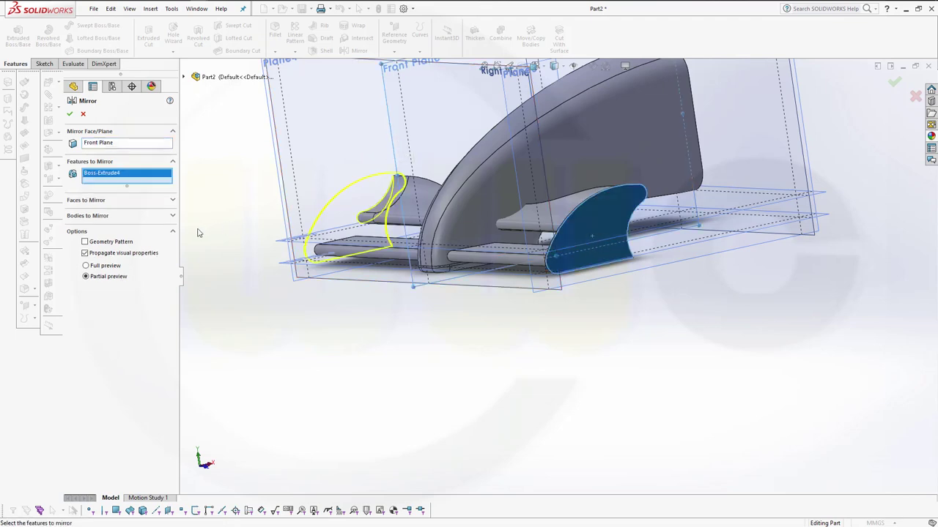
{"action": "left_click", "coordinate": [70, 114]}
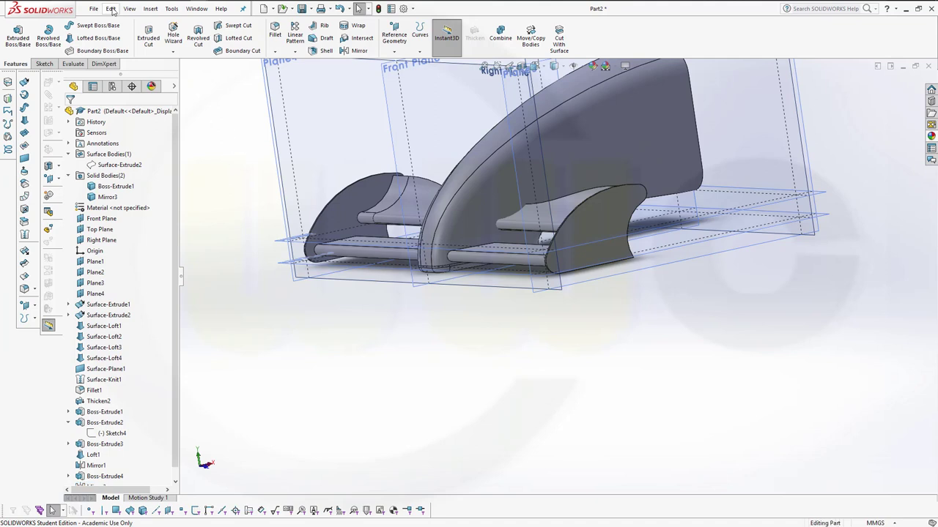
Combine the straight lower crossbar body and the curved crossbar body into one solid with the Add operation.
{"action": "left_click", "coordinate": [152, 9]}
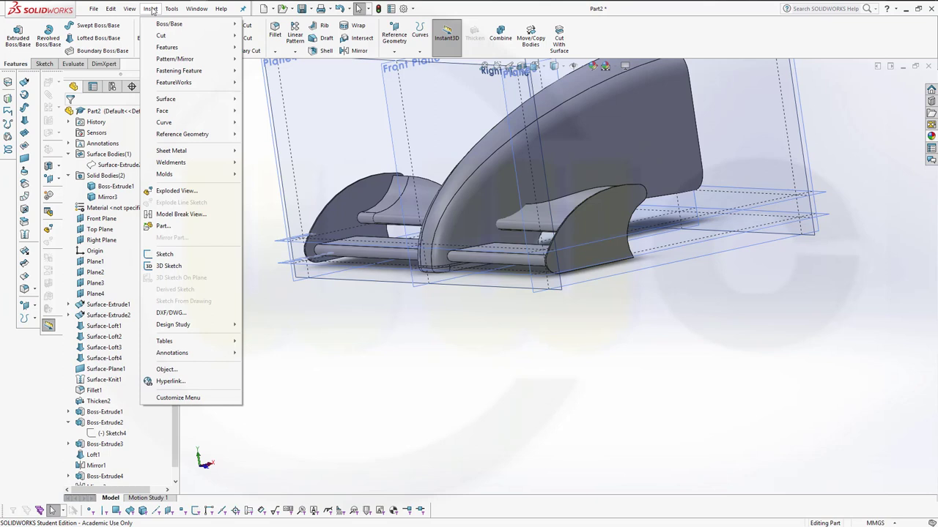
{"action": "mouse_move", "coordinate": [179, 48]}
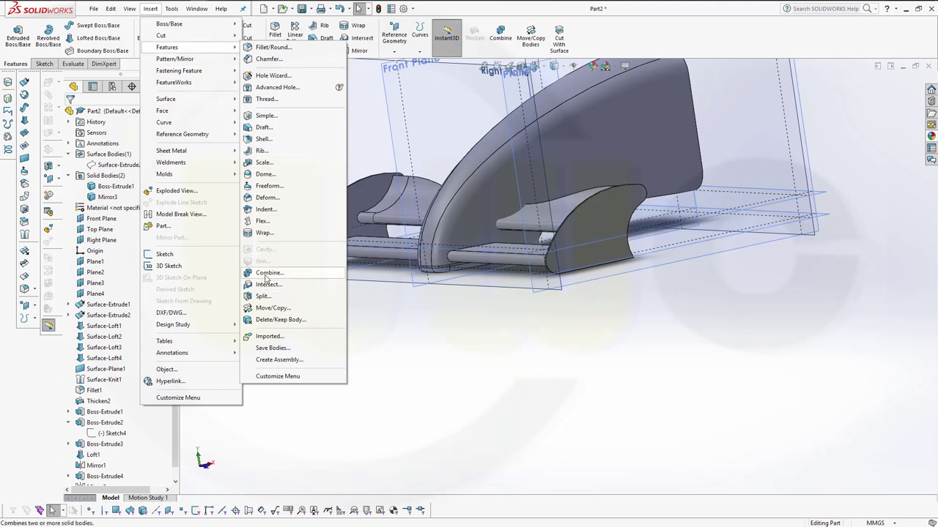
{"action": "left_click", "coordinate": [267, 274]}
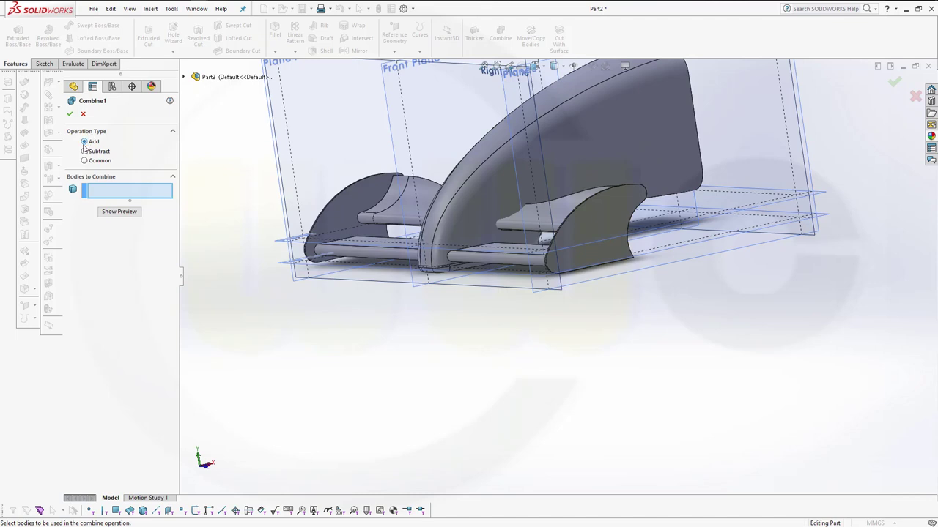
{"action": "left_click", "coordinate": [384, 251]}
{"action": "left_click", "coordinate": [393, 214]}
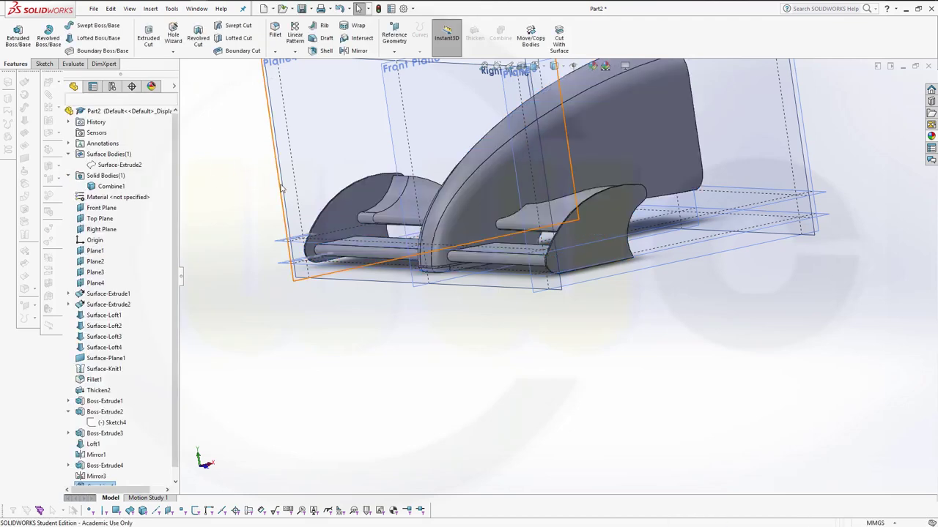
Hide Plane1 through Plane4 as well as the Front, Top and Right planes.
{"action": "scroll", "coordinate": [593, 249], "scroll_direction": "down", "scroll_amount": 3}
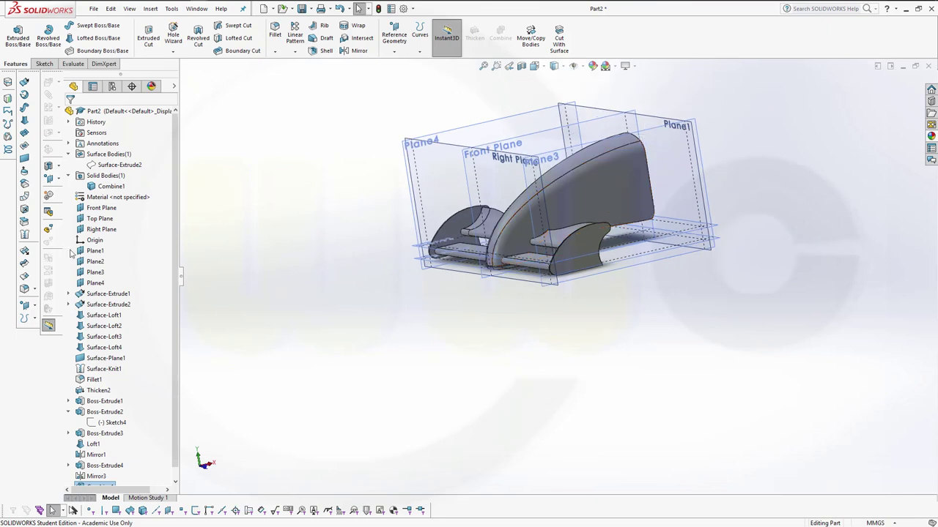
{"action": "left_click", "coordinate": [97, 251]}
{"action": "left_click", "coordinate": [96, 283], "text": "shift"}
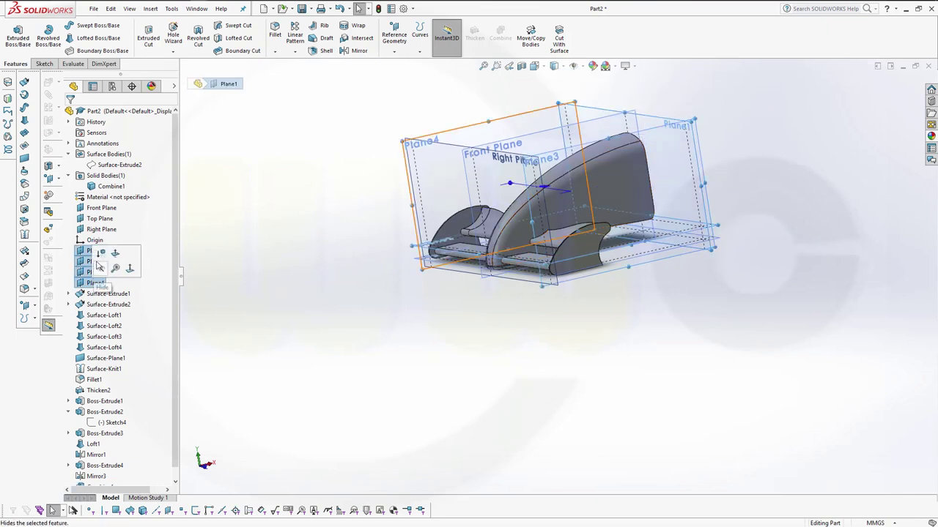
{"action": "left_click", "coordinate": [100, 266]}
{"action": "left_click", "coordinate": [101, 208]}
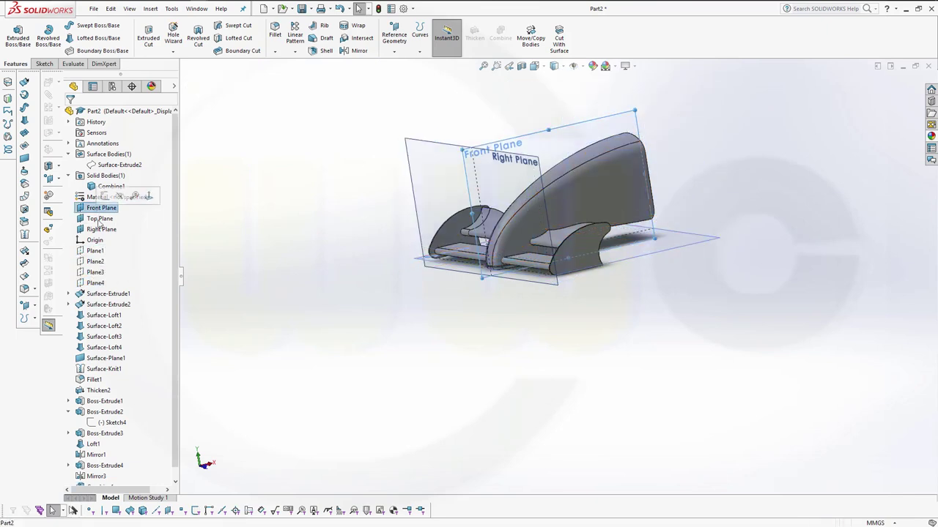
{"action": "left_click", "coordinate": [101, 229], "text": "shift"}
{"action": "left_click", "coordinate": [109, 220]}
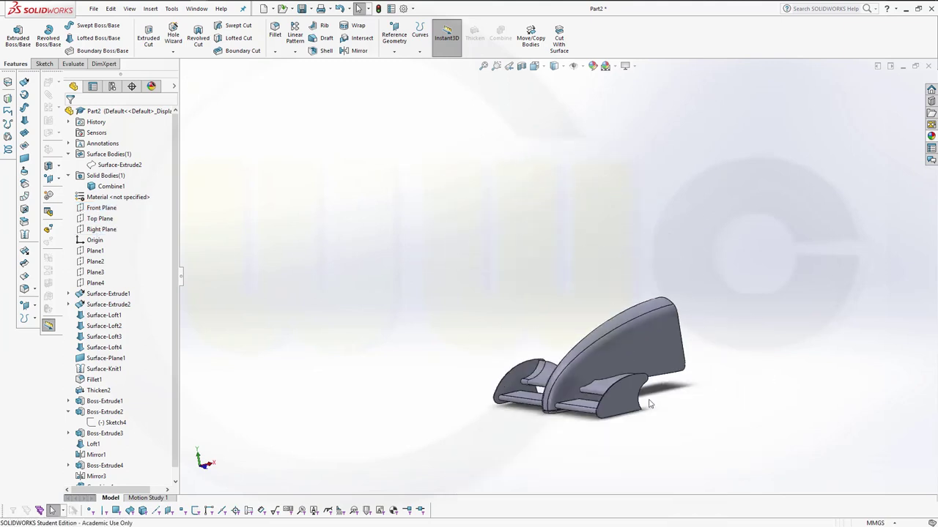
{"action": "scroll", "coordinate": [648, 470], "scroll_direction": "down", "scroll_amount": 3}
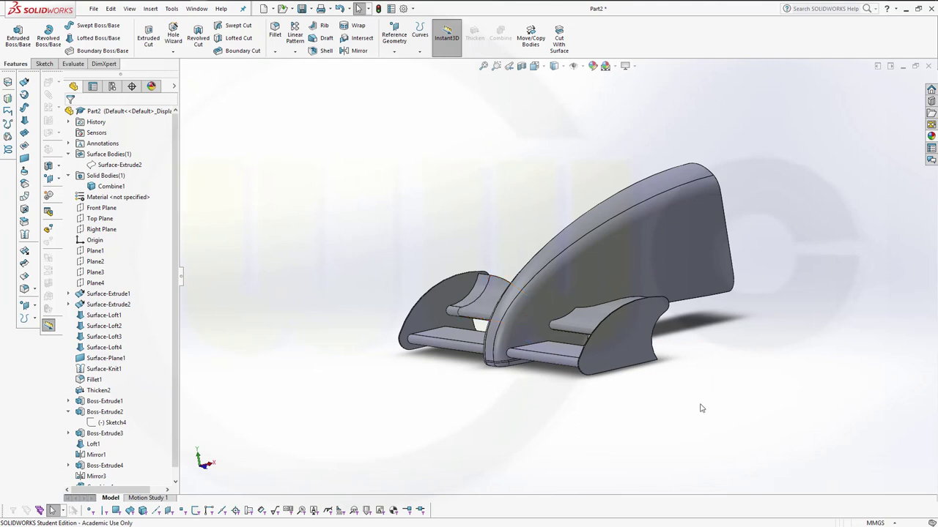
{"action": "middle_click_drag", "start_coordinate": [718, 401], "coordinate": [743, 478]}
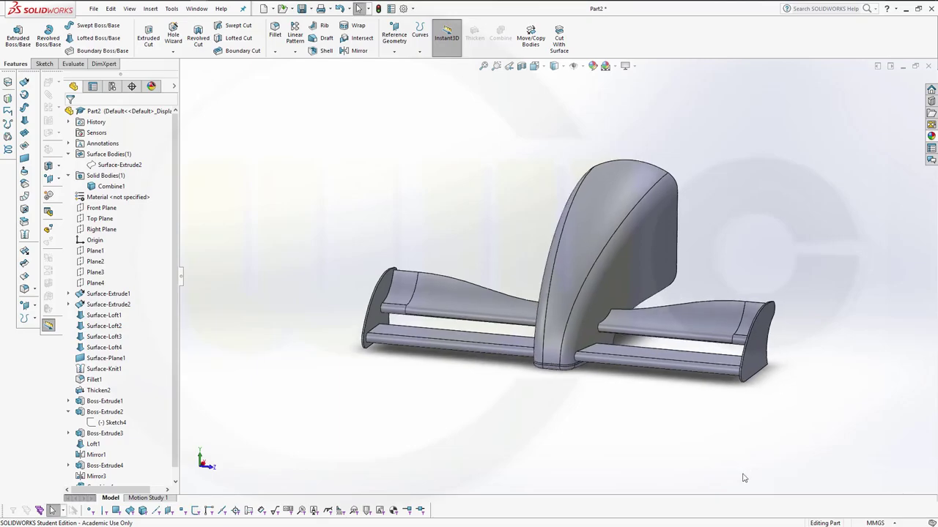